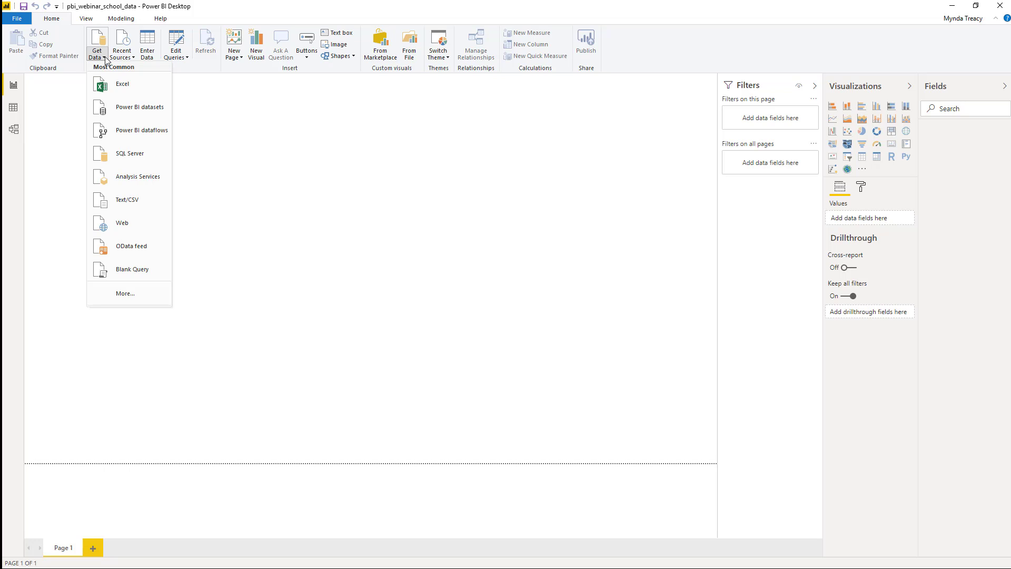
# Open the full list of data connectors and look through the available data sources.
pyautogui.click(136, 293)
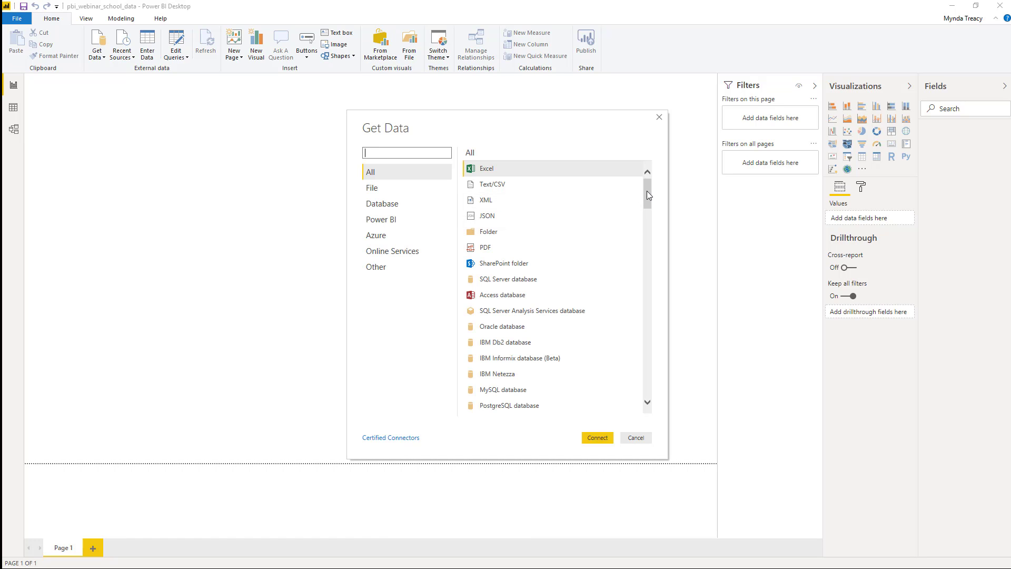
pyautogui.moveTo(648, 192); pyautogui.dragTo(648, 210)
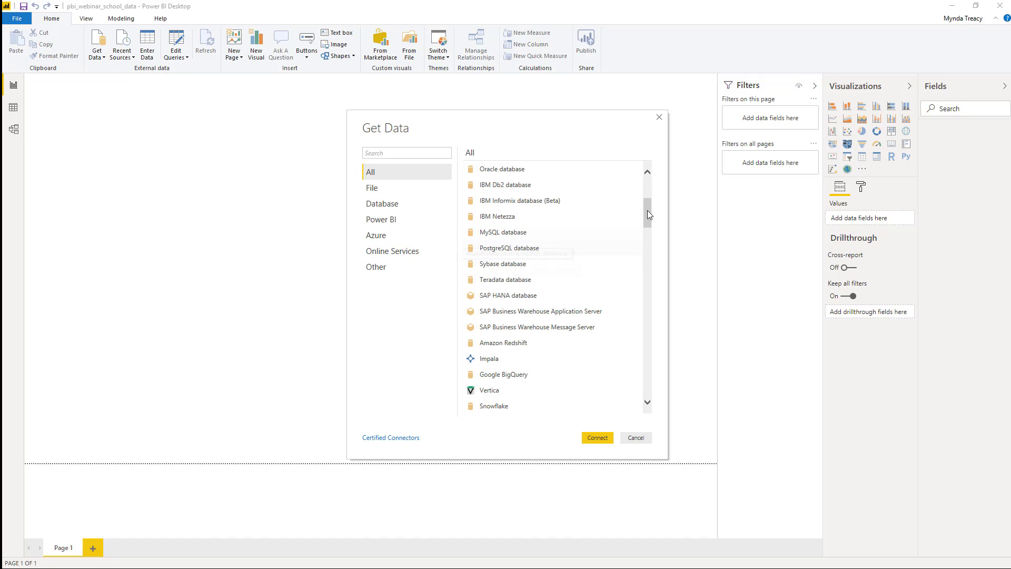
pyautogui.scroll(-6, 646, 211)
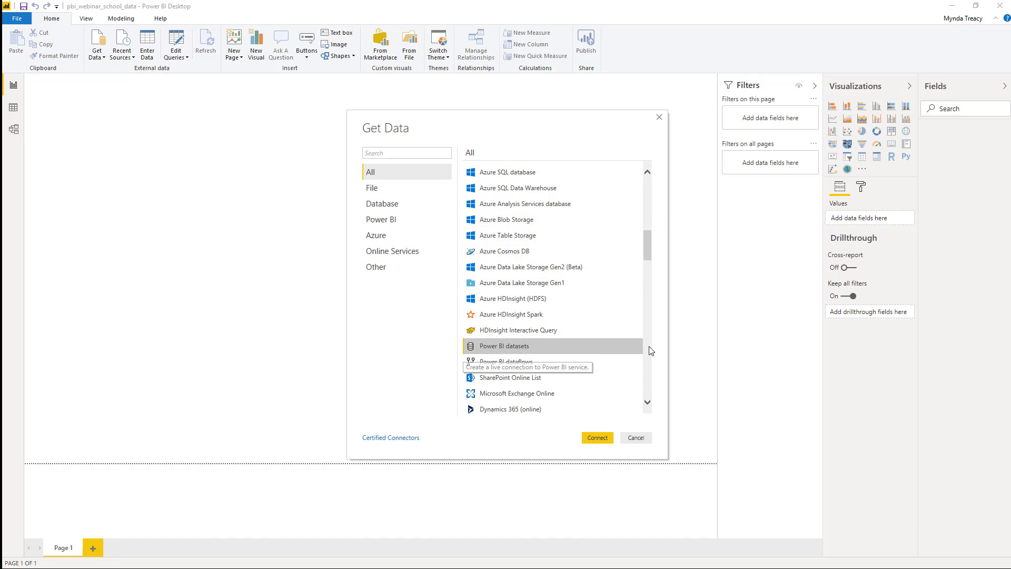
pyautogui.scroll(-5, 652, 351)
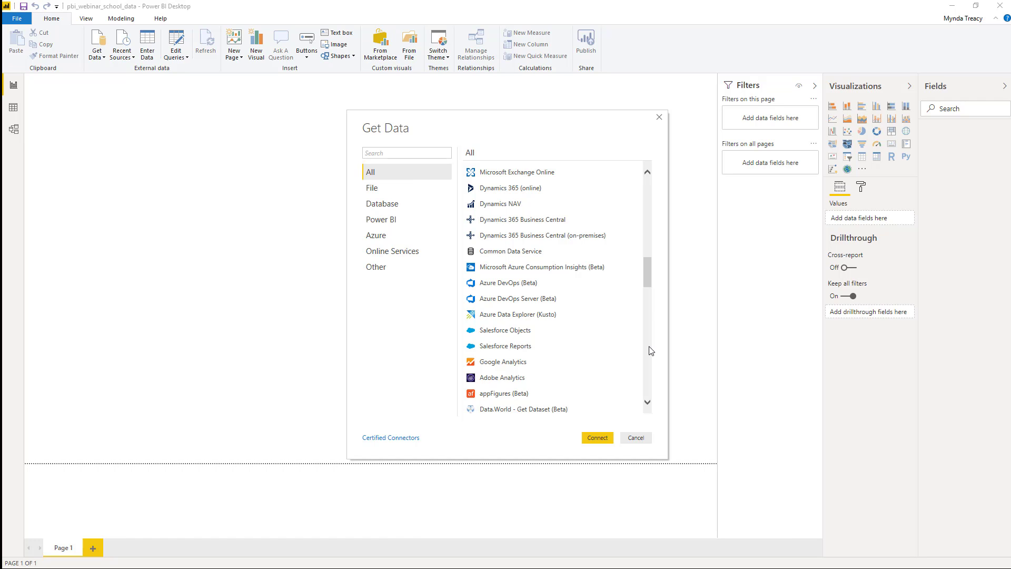
pyautogui.scroll(-5, 651, 350)
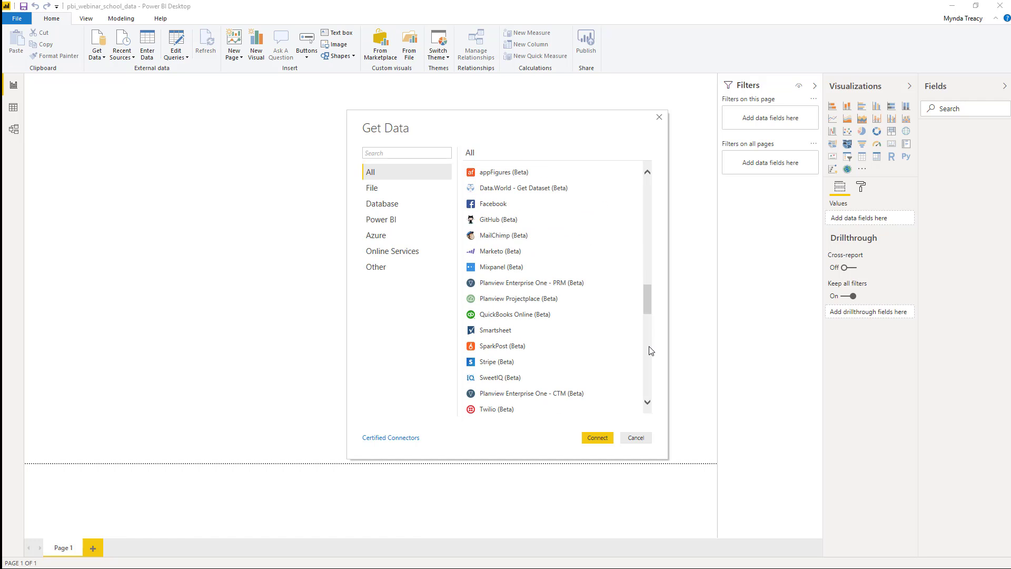
pyautogui.scroll(-10, 651, 351)
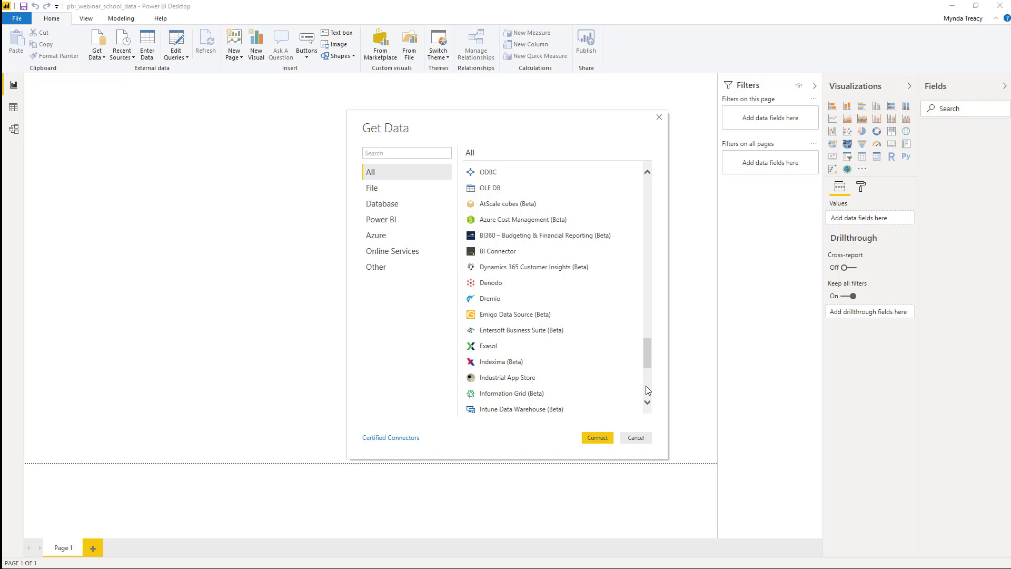
pyautogui.scroll(-5, 646, 386)
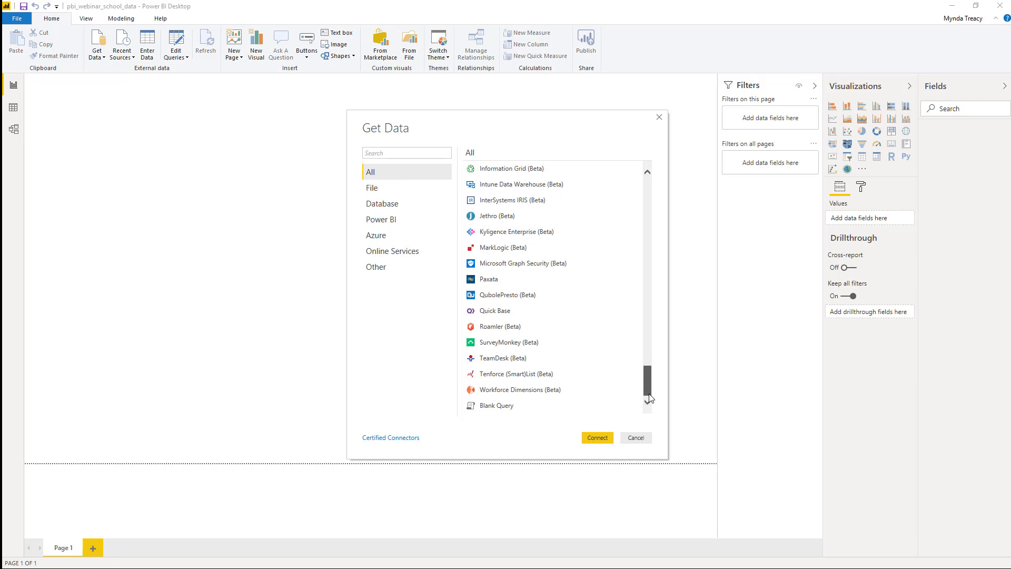
pyautogui.scroll(5, 647, 381)
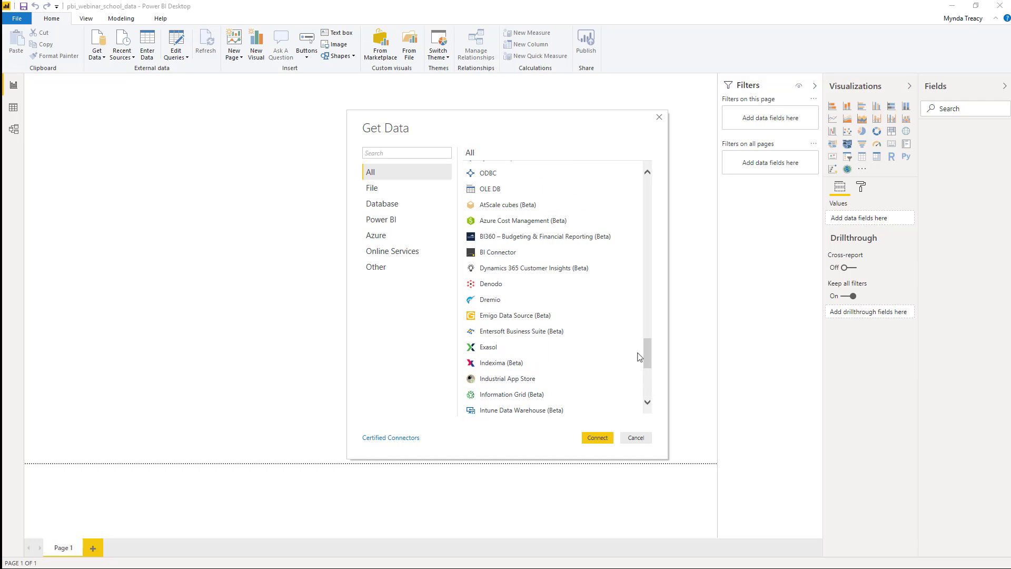
# Search the connectors for "share" and connect to a SharePoint folder.
pyautogui.click(427, 152)
pyautogui.write('share')
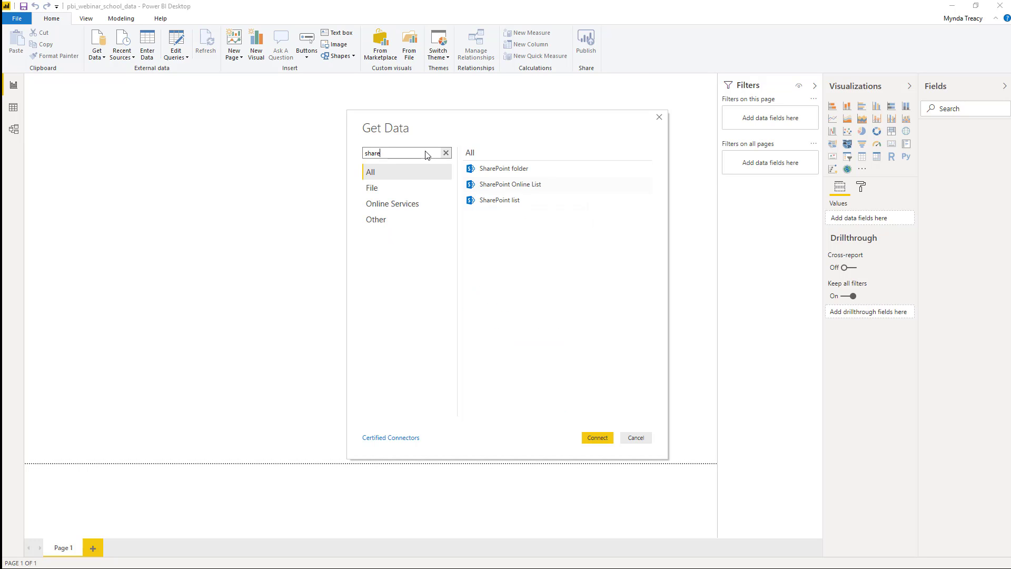
pyautogui.click(554, 171)
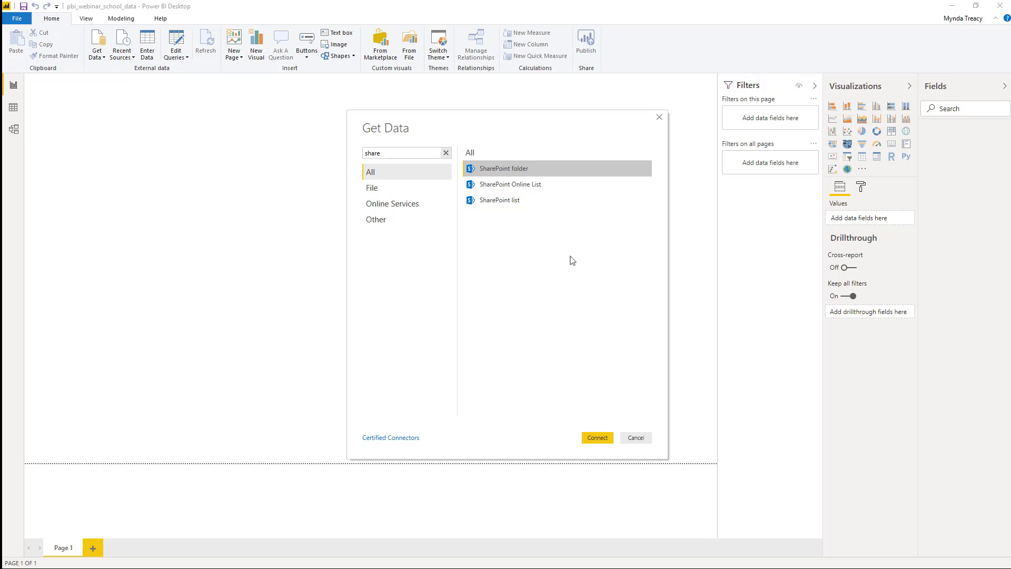
pyautogui.click(598, 437)
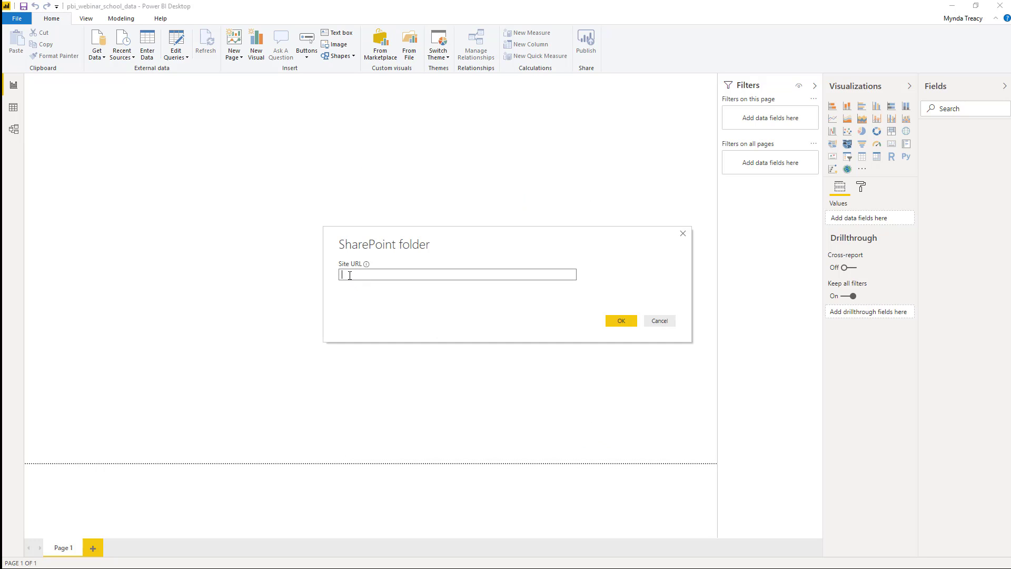
pyautogui.write('https://365moth.sharepoint.com/sites/MOTH/')
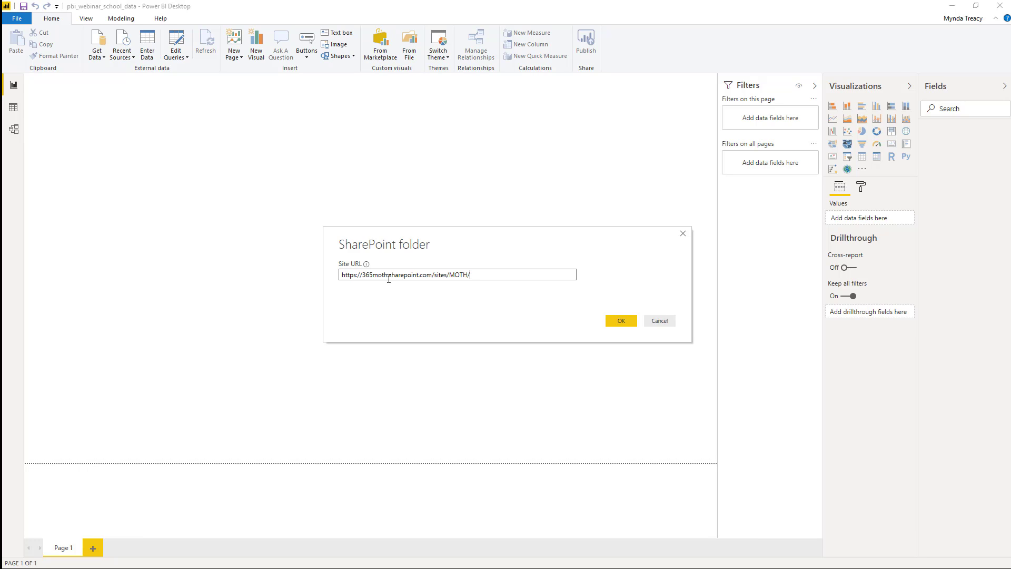
pyautogui.click(622, 321)
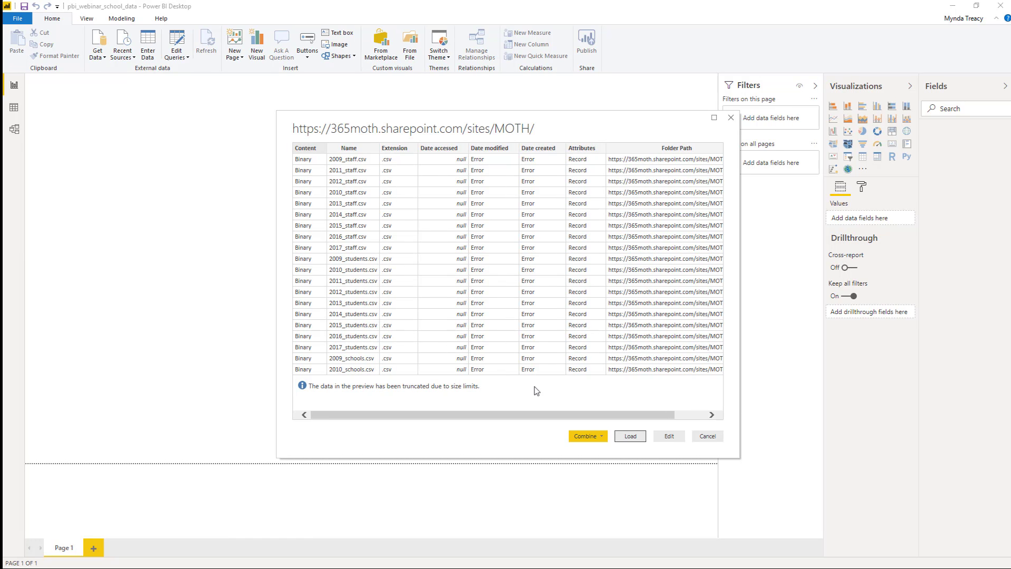
pyautogui.click(666, 436)
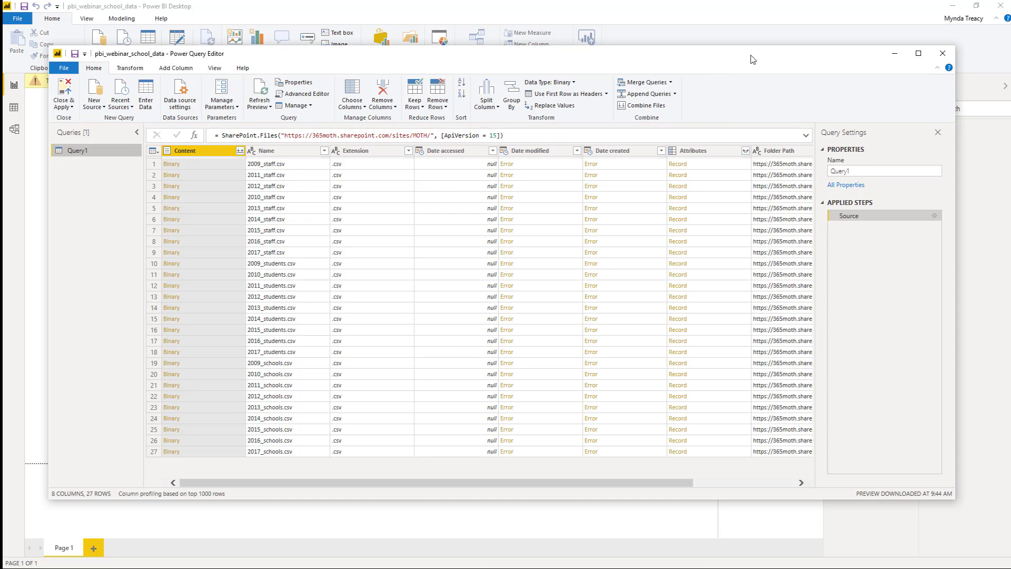
pyautogui.click(920, 53)
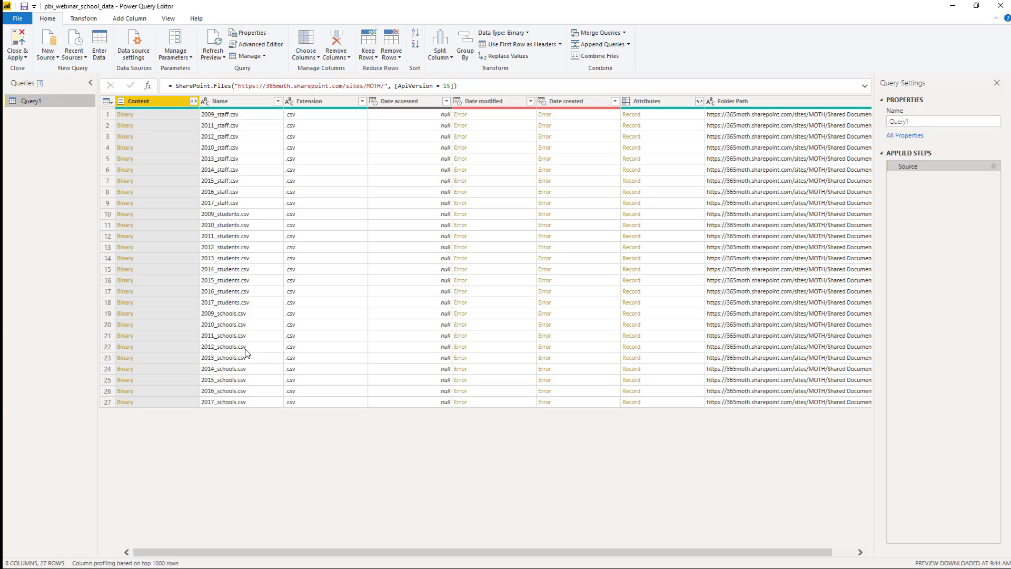
# Filter the Name column to keep only rows containing "staff.csv".
pyautogui.click(277, 101)
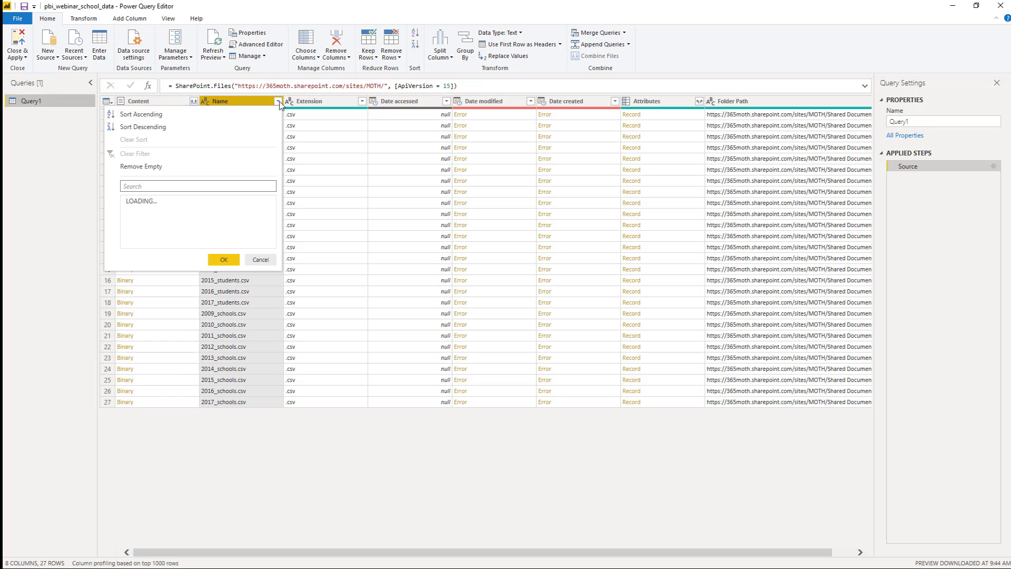
pyautogui.moveTo(181, 182)
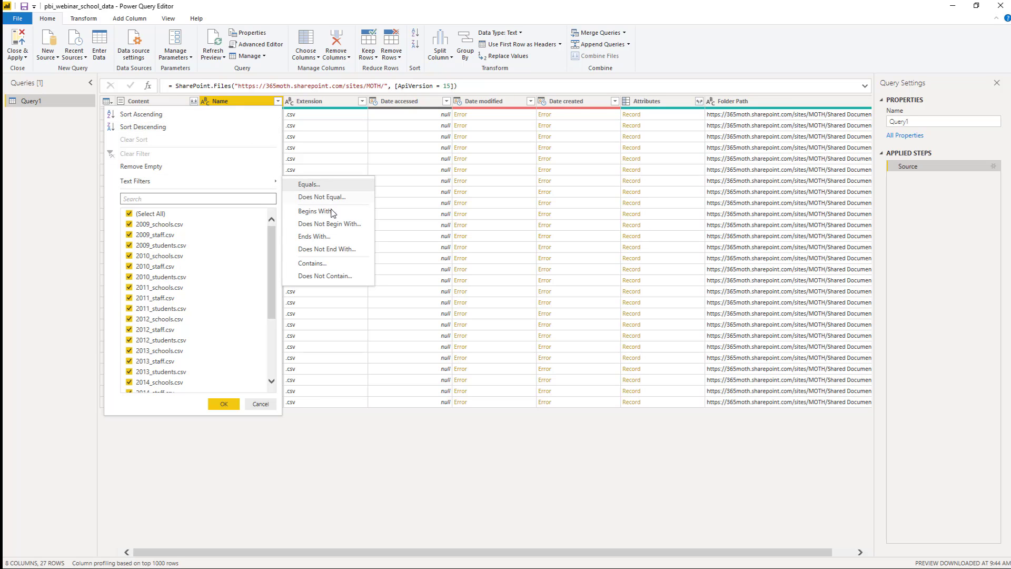
pyautogui.click(310, 263)
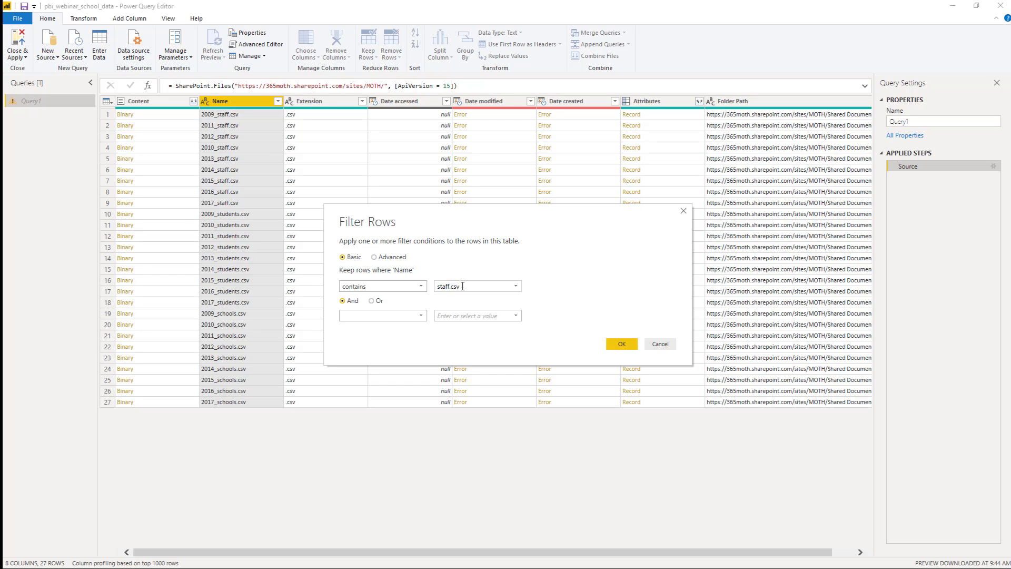
pyautogui.click(621, 343)
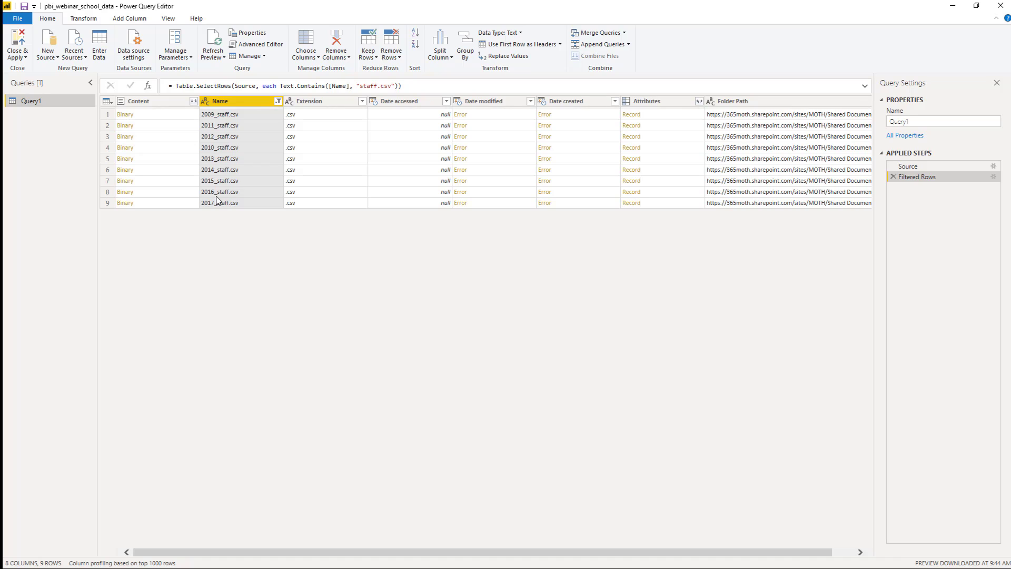
# Combine the staff files using the first file as sample, comma delimiter and data type detection based on first 200 rows.
pyautogui.click(194, 101)
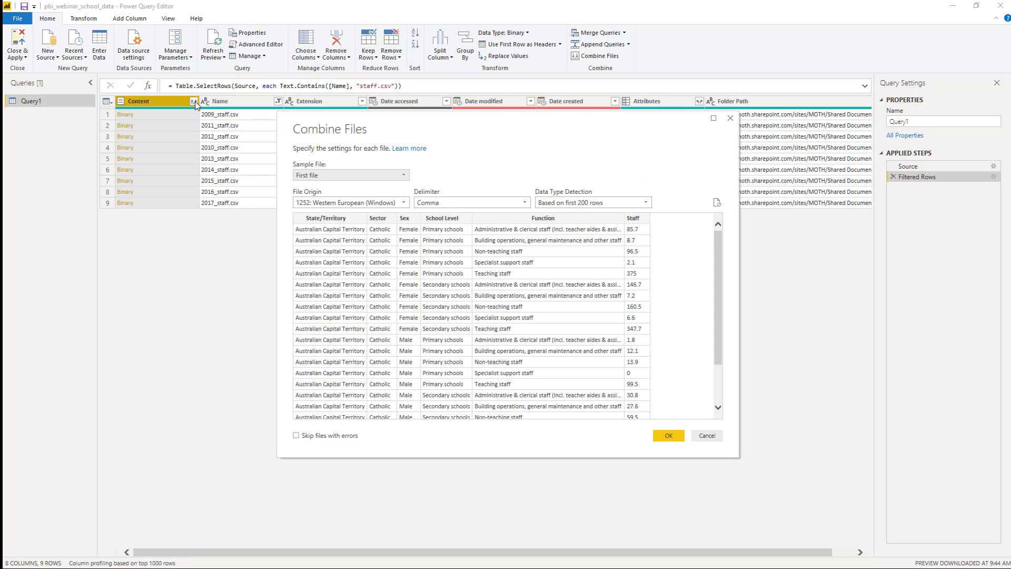
pyautogui.click(404, 178)
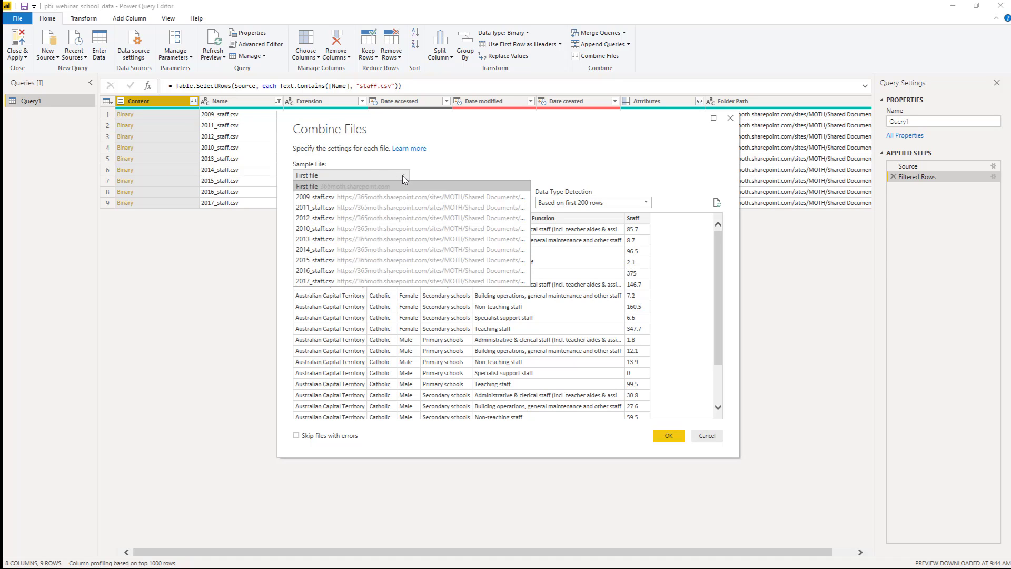
pyautogui.click(404, 180)
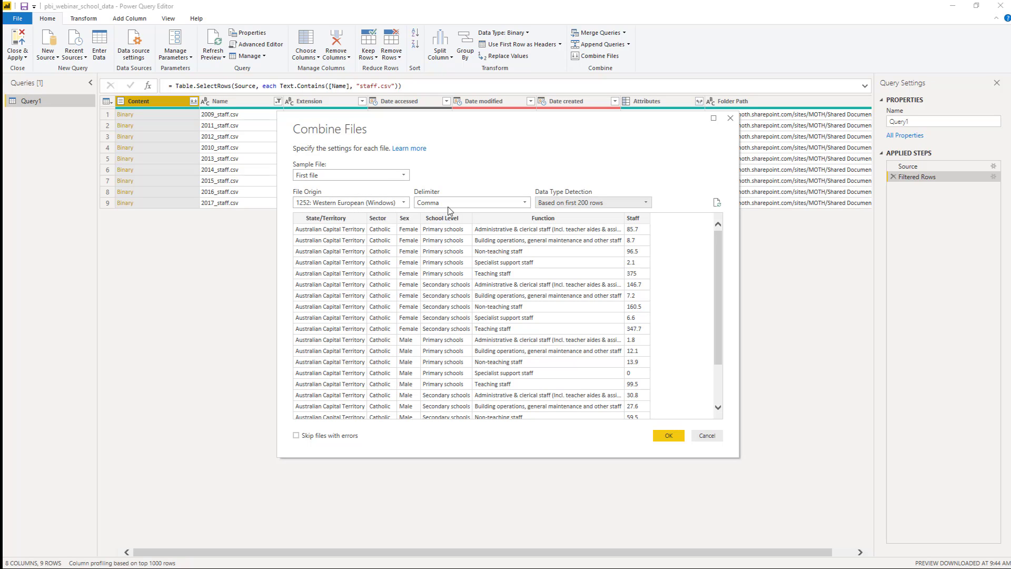
pyautogui.click(649, 204)
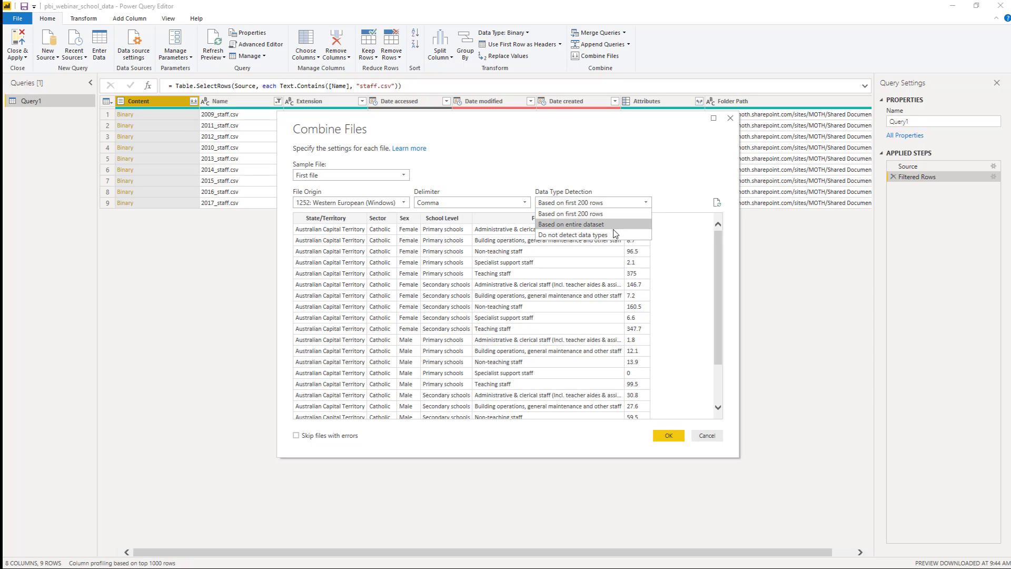
pyautogui.click(661, 202)
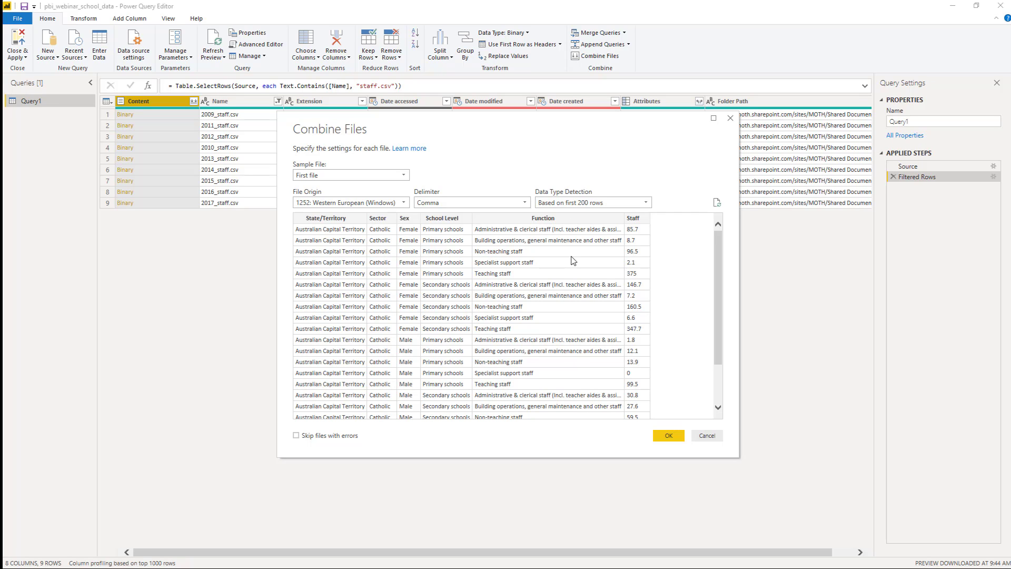
pyautogui.click(675, 435)
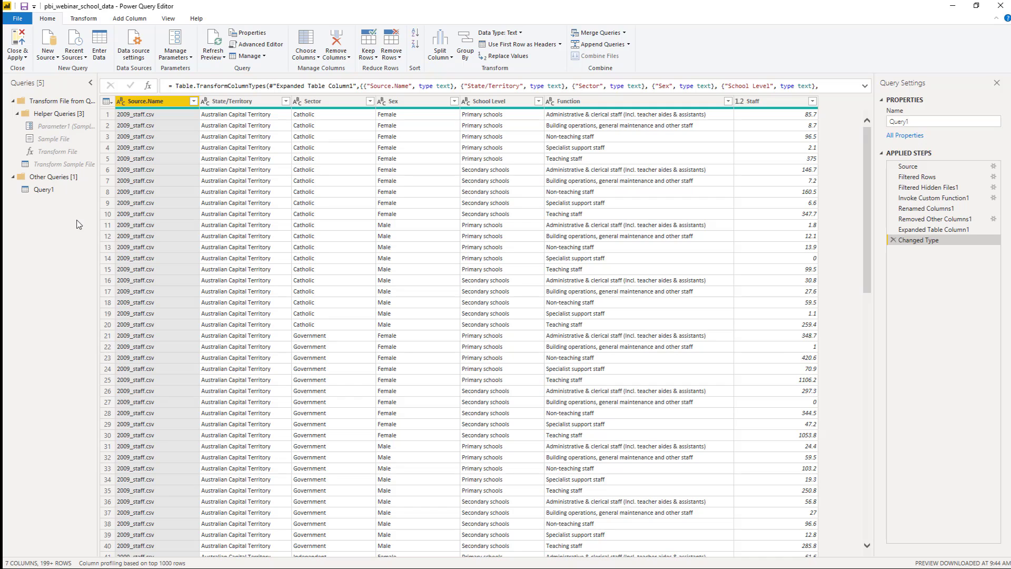
# Collapse the Transform File query group and rename the combined query Query1 as Staff.
pyautogui.click(47, 191)
pyautogui.click(13, 101)
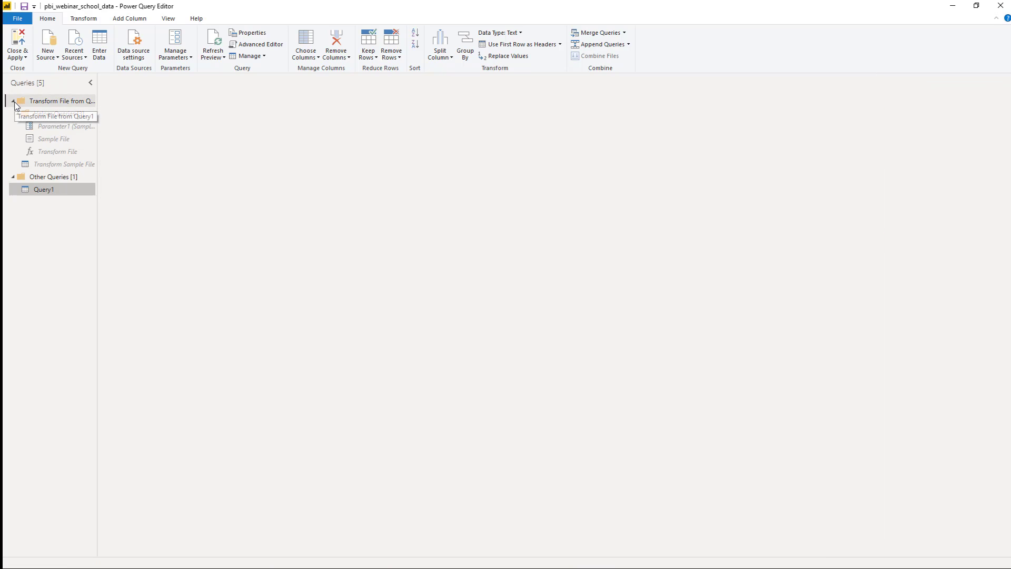
pyautogui.click(45, 127)
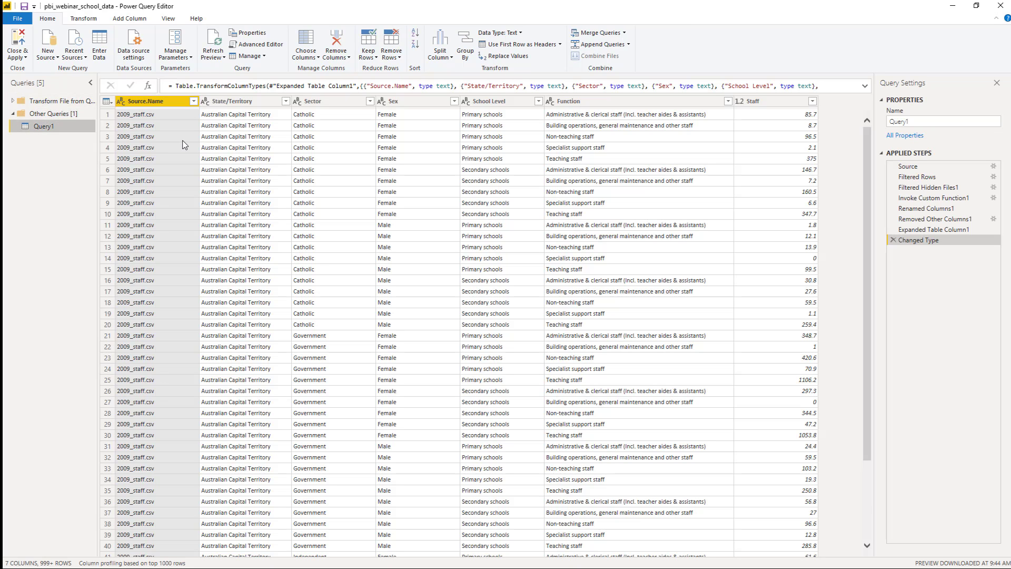
pyautogui.doubleClick(916, 122)
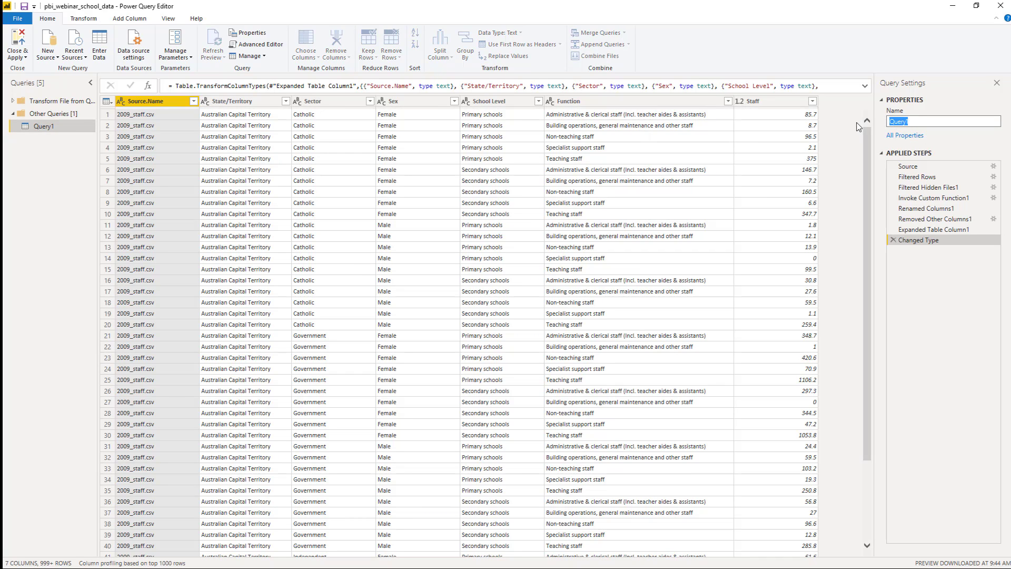
pyautogui.write('Staff')
pyautogui.press('Return')
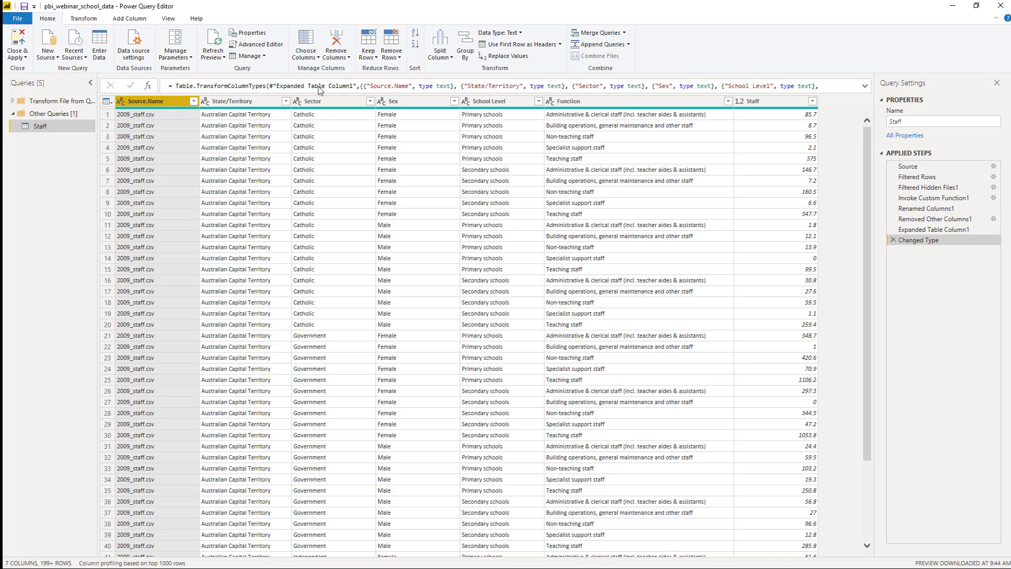
# Split the Source.Name column by 4 characters, once as far left as possible, and remove the split column containing "_staff.csv".
pyautogui.click(433, 62)
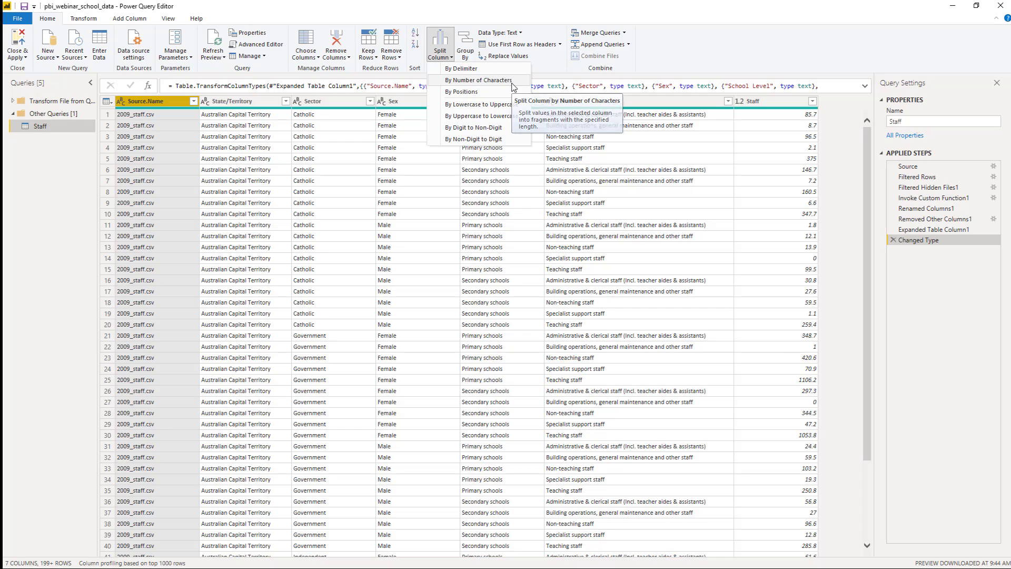
pyautogui.click(490, 80)
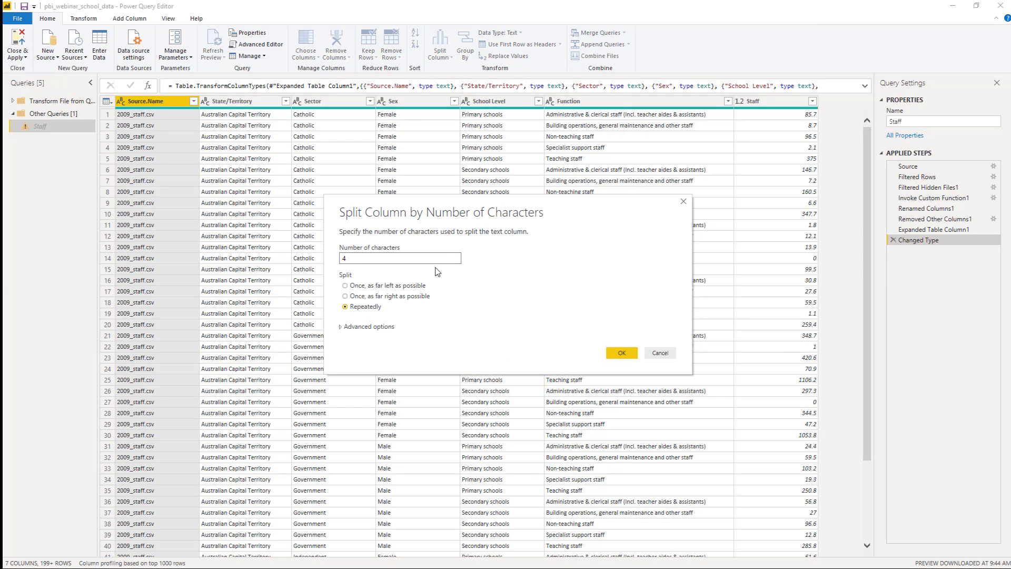
pyautogui.click(357, 286)
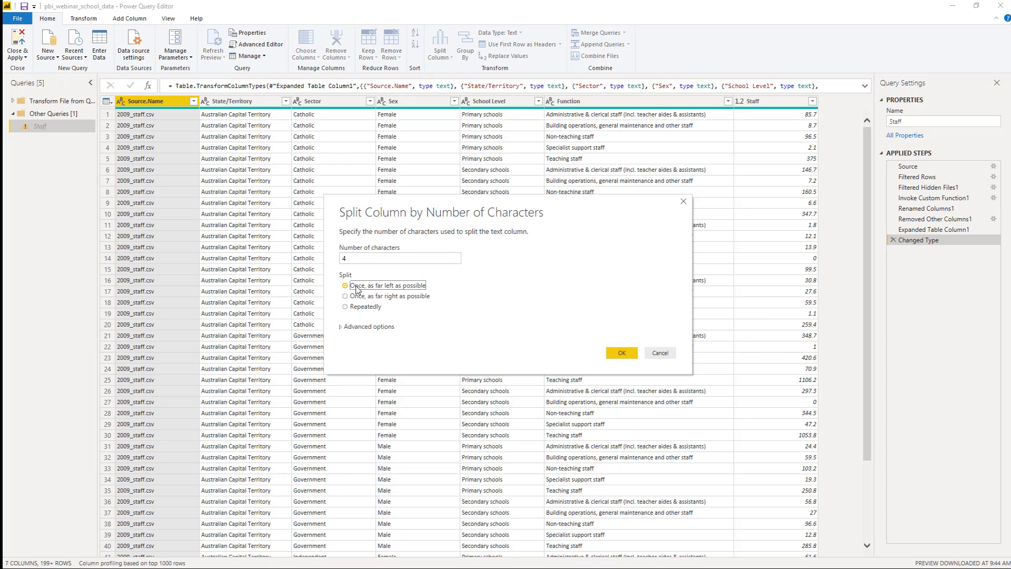
pyautogui.click(622, 353)
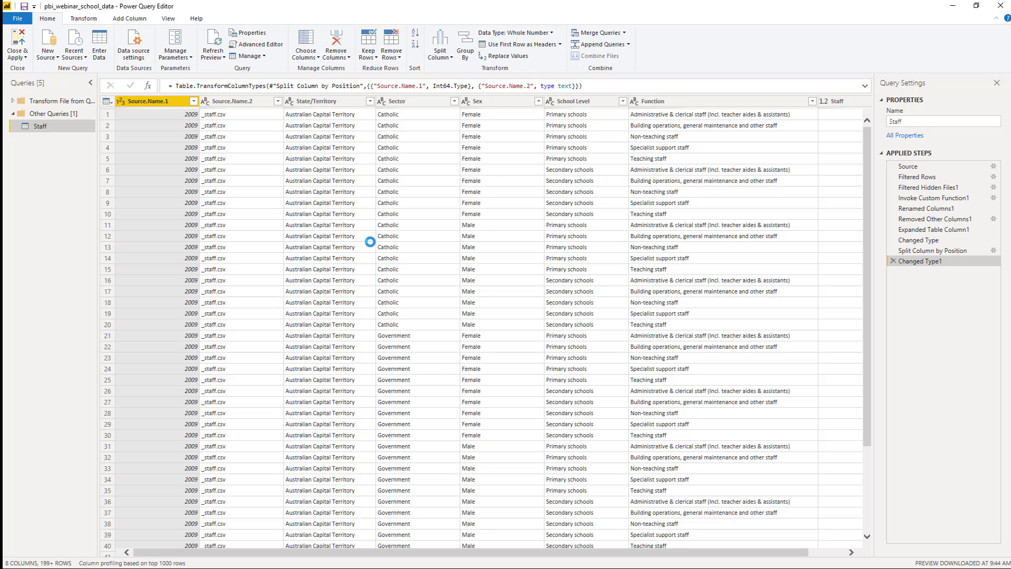
pyautogui.click(243, 109)
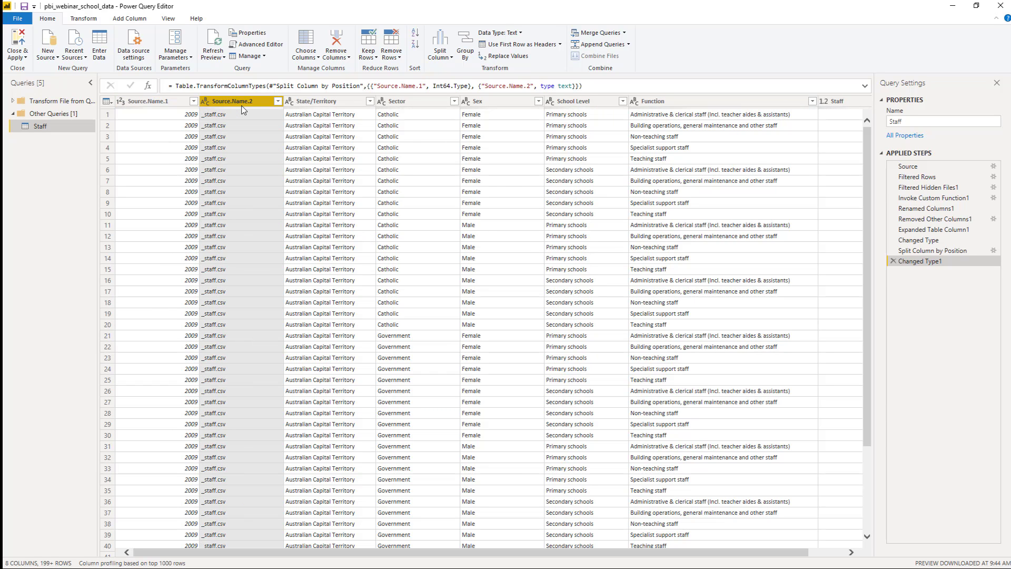
pyautogui.press('Delete')
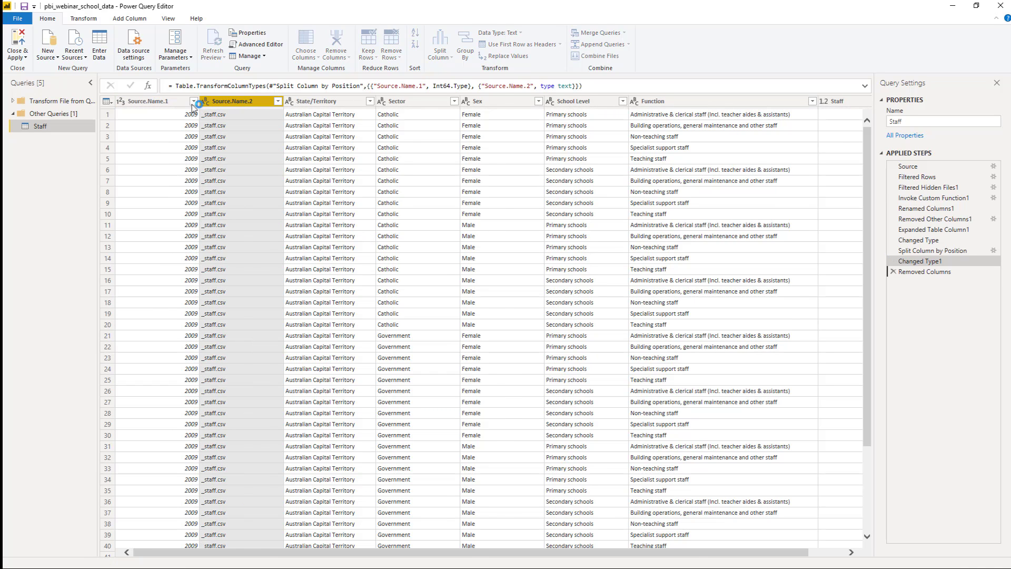
# In the Staff query, rename the Source.Name.1 column to Year and the Sex column to Gender.
pyautogui.doubleClick(158, 101)
pyautogui.write('Y')
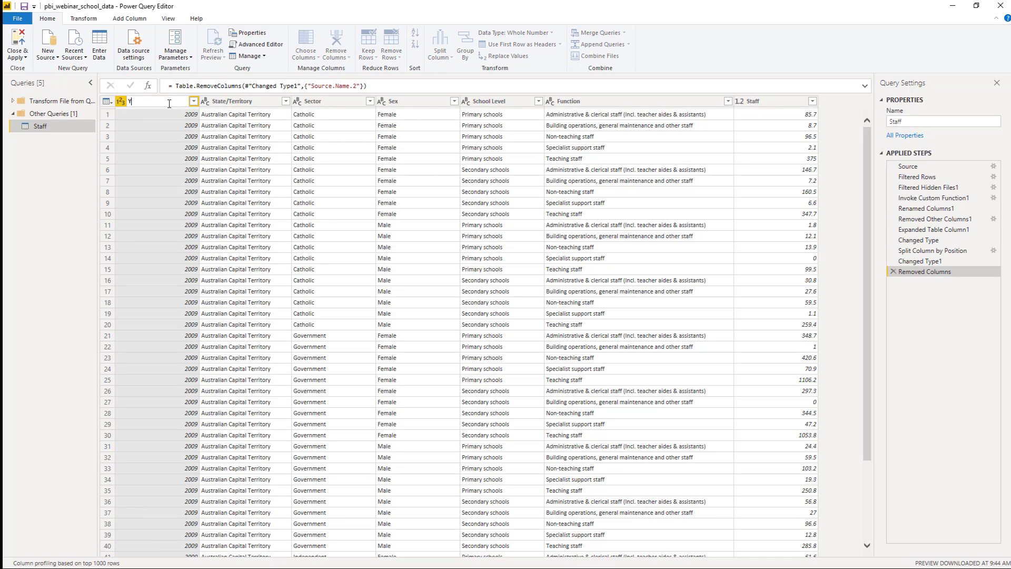
pyautogui.write('ear')
pyautogui.press('Return')
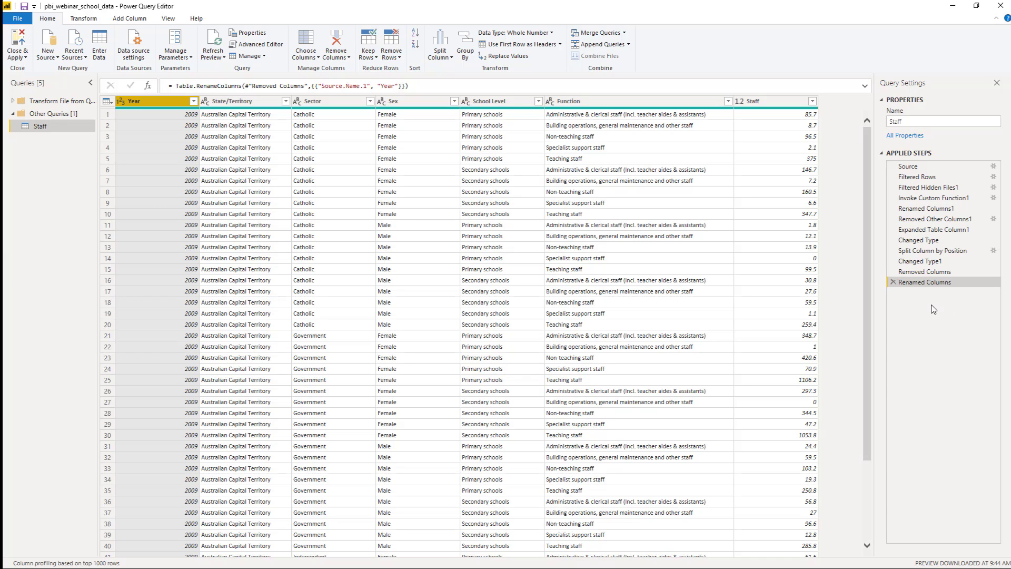
pyautogui.doubleClick(421, 102)
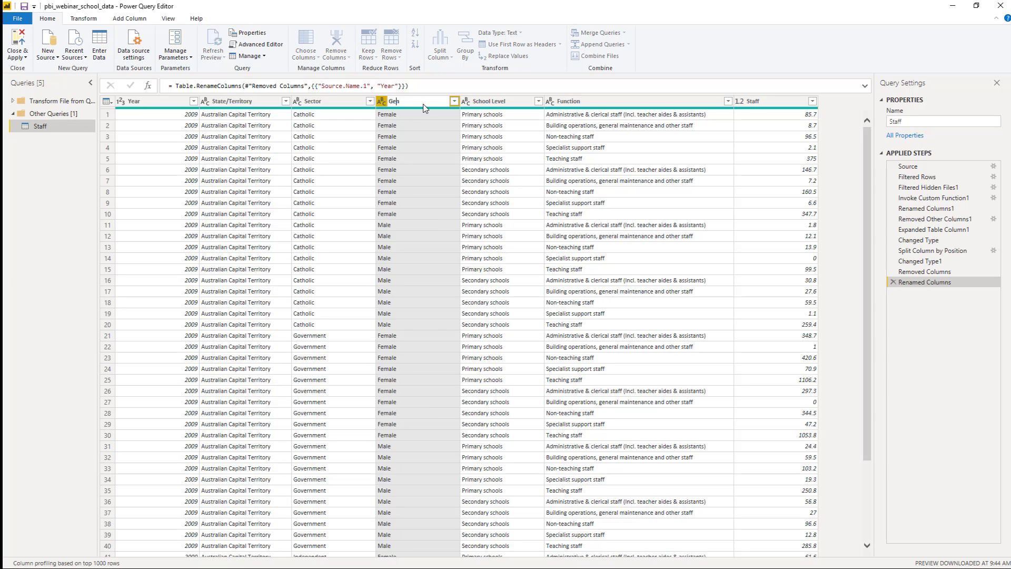
pyautogui.write('Gender')
pyautogui.press('Return')
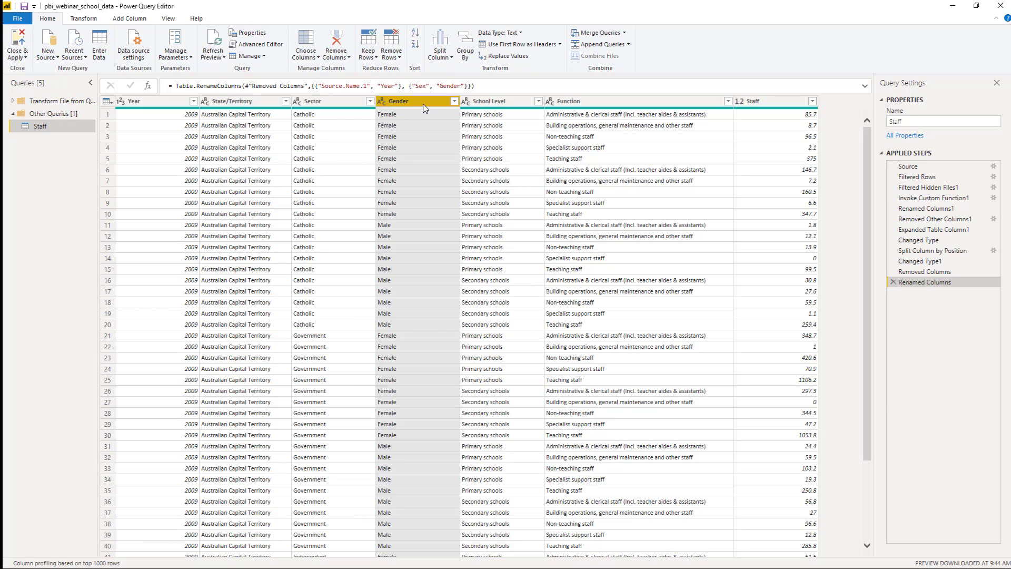
pyautogui.rightClick(59, 151)
pyautogui.moveTo(81, 170)
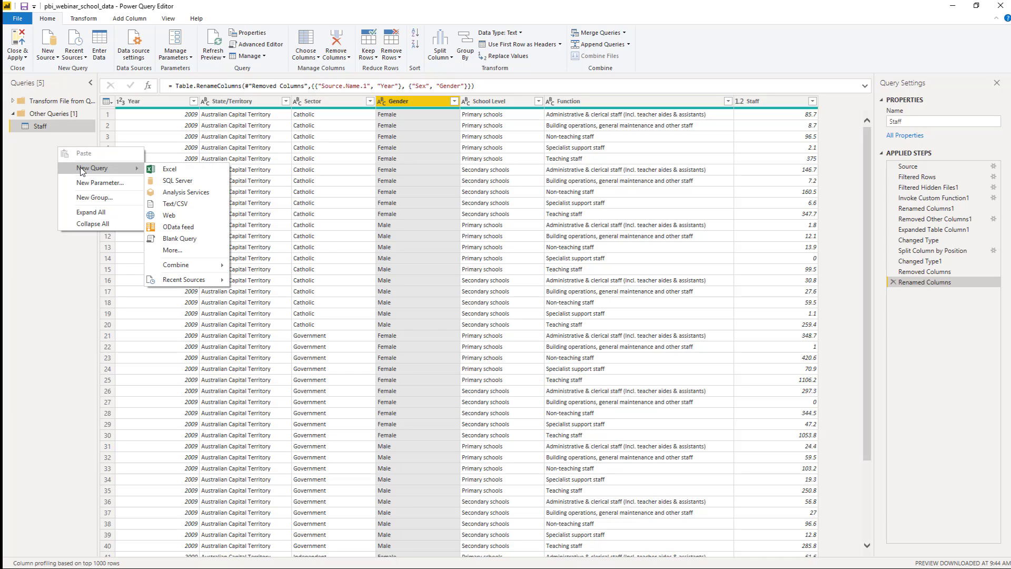
pyautogui.click(213, 251)
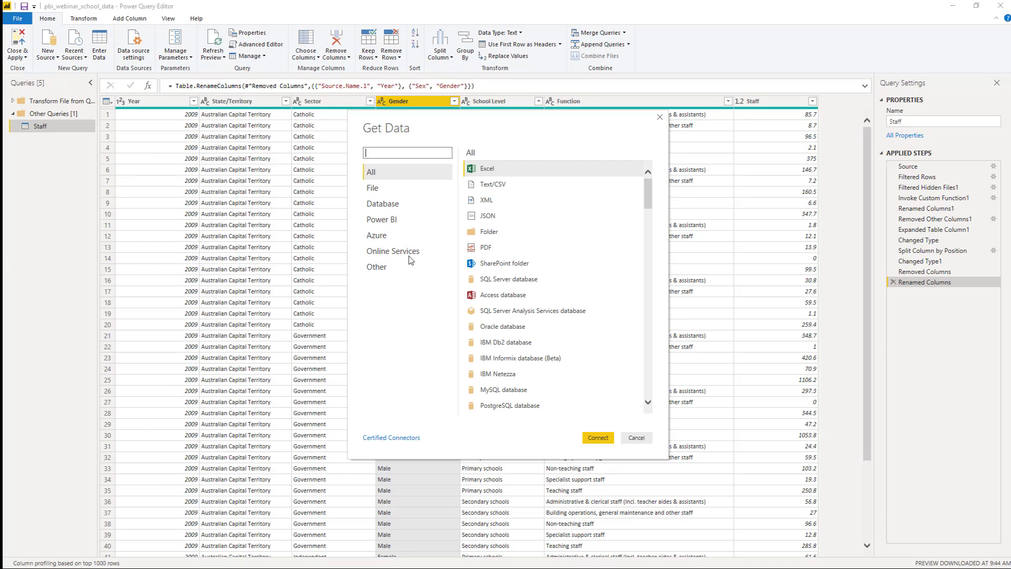
pyautogui.click(498, 264)
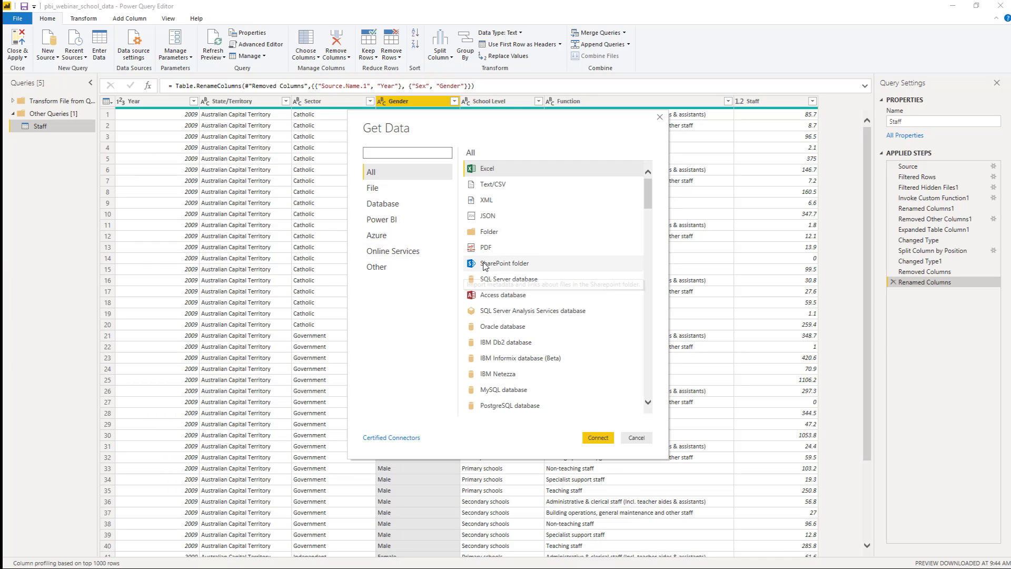
pyautogui.click(595, 438)
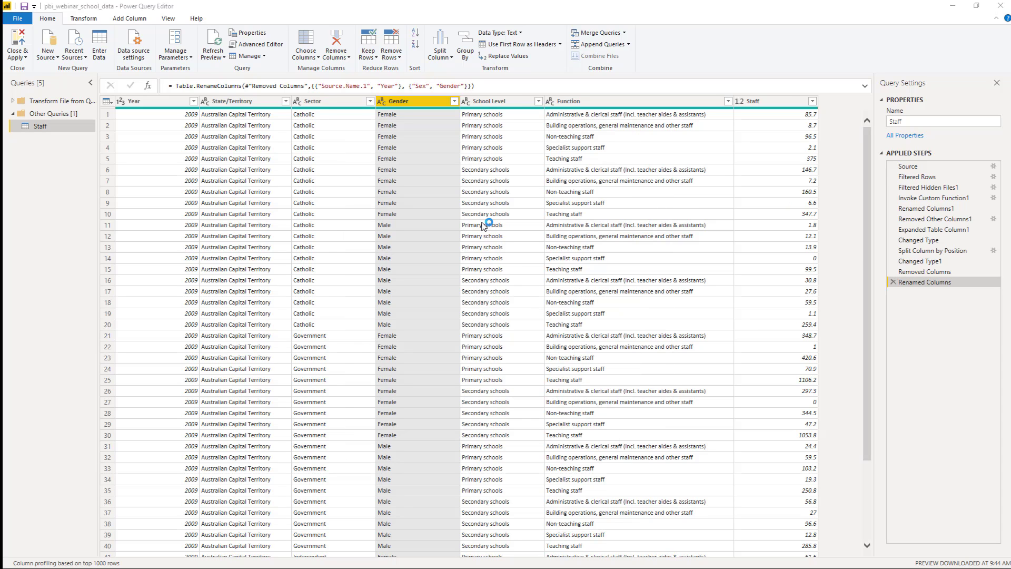
pyautogui.write('https://365moth.sharepoint.com/sites/MOTH/')
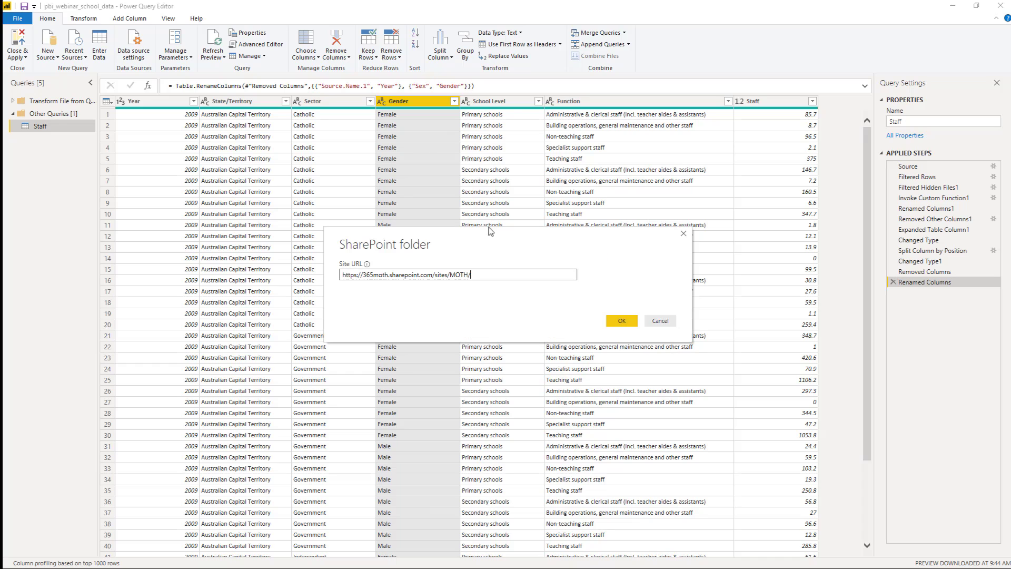
pyautogui.click(621, 322)
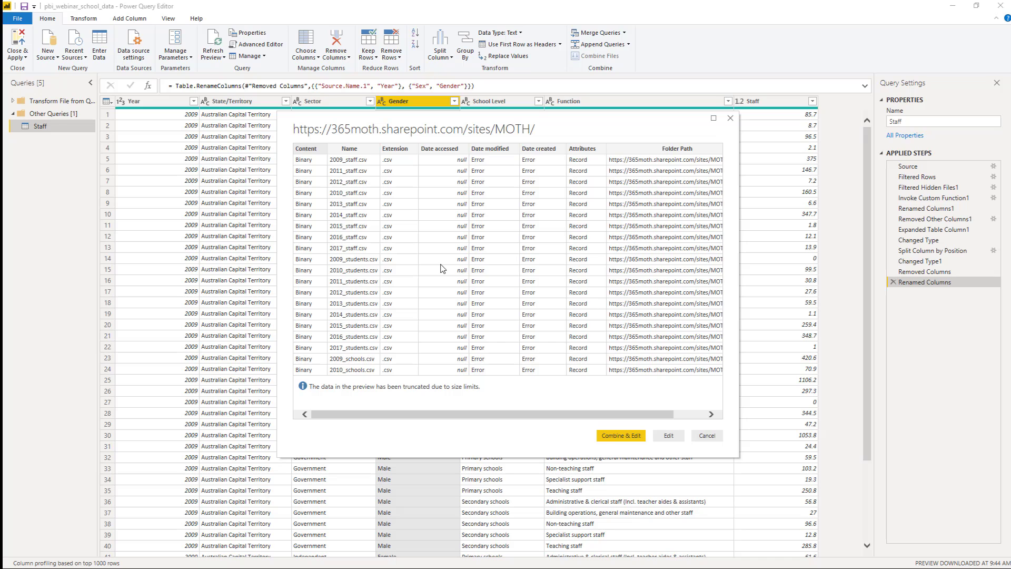
pyautogui.click(676, 438)
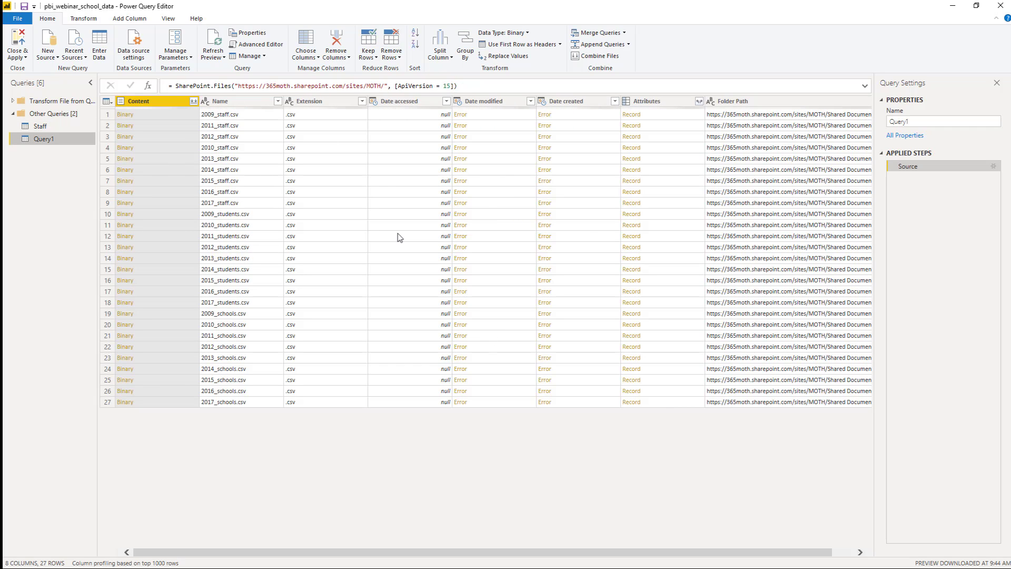
# Filter the new query's Name column to keep only rows containing "students.csv".
pyautogui.click(278, 101)
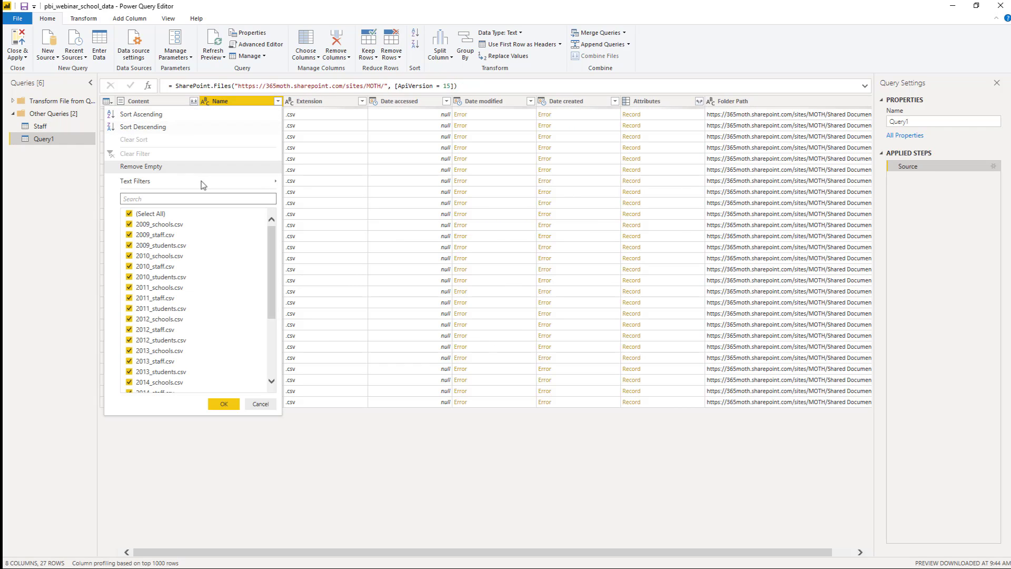
pyautogui.moveTo(205, 181)
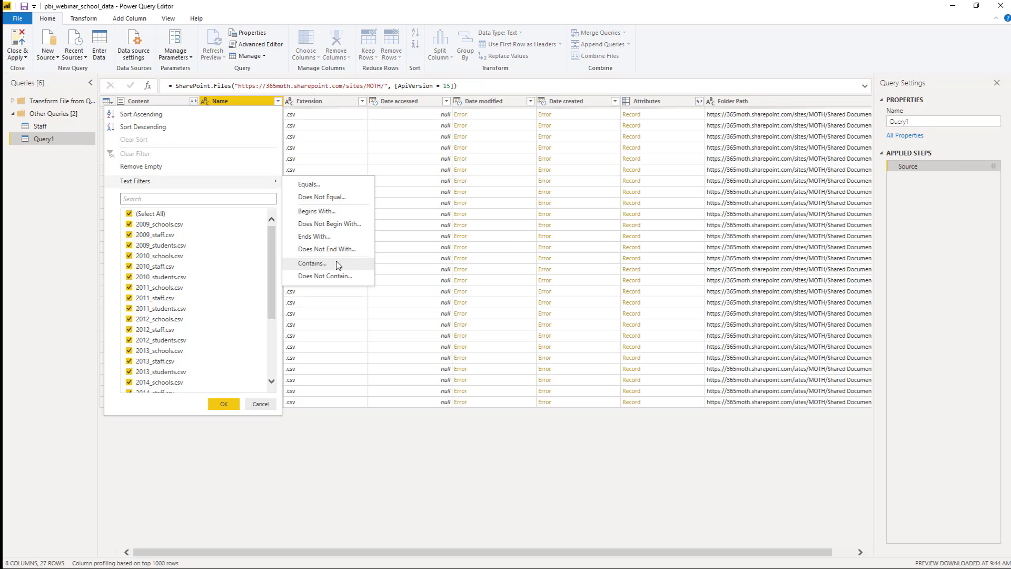
pyautogui.click(313, 263)
pyautogui.click(456, 287)
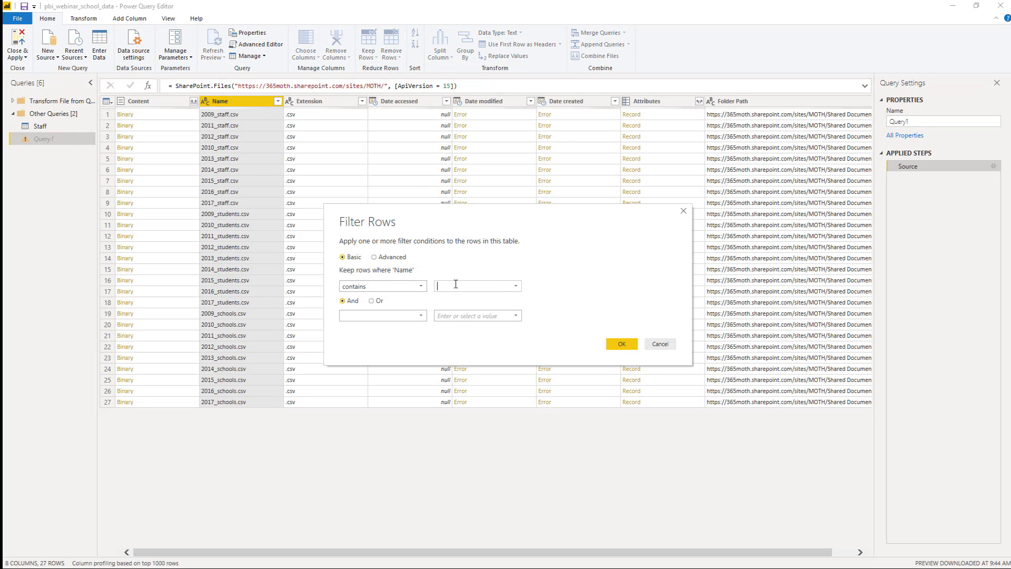
pyautogui.write('students.csv')
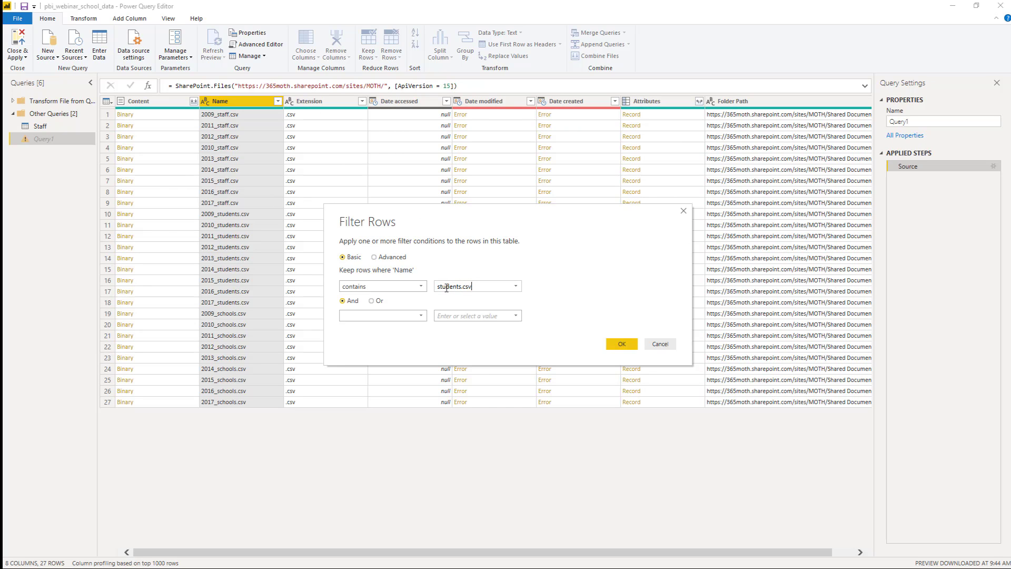
pyautogui.doubleClick(441, 289)
pyautogui.click(620, 343)
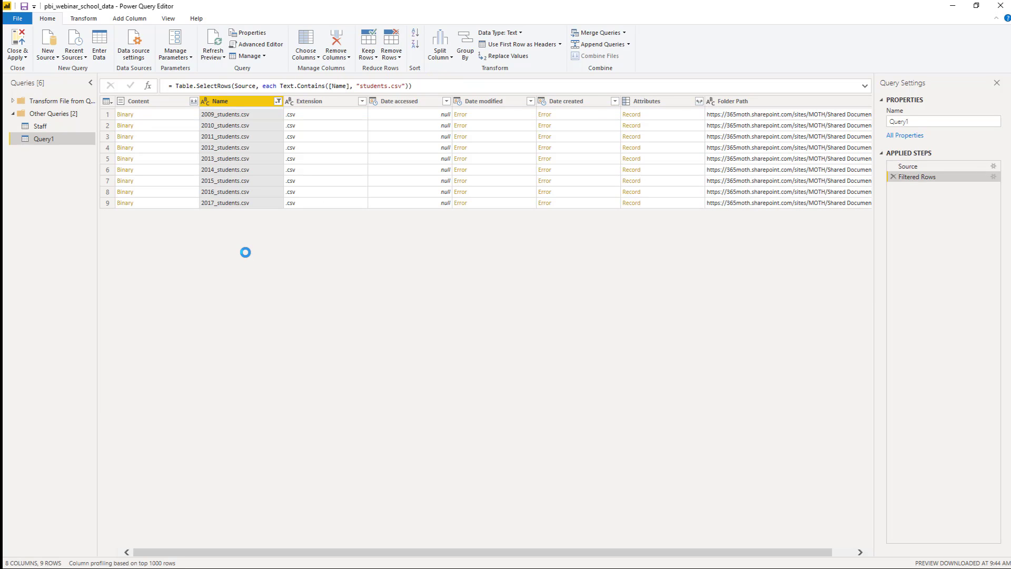
# Combine the student files using the first file as sample, comma delimiter and type detection based on first 200 rows, and show the combined query.
pyautogui.click(190, 103)
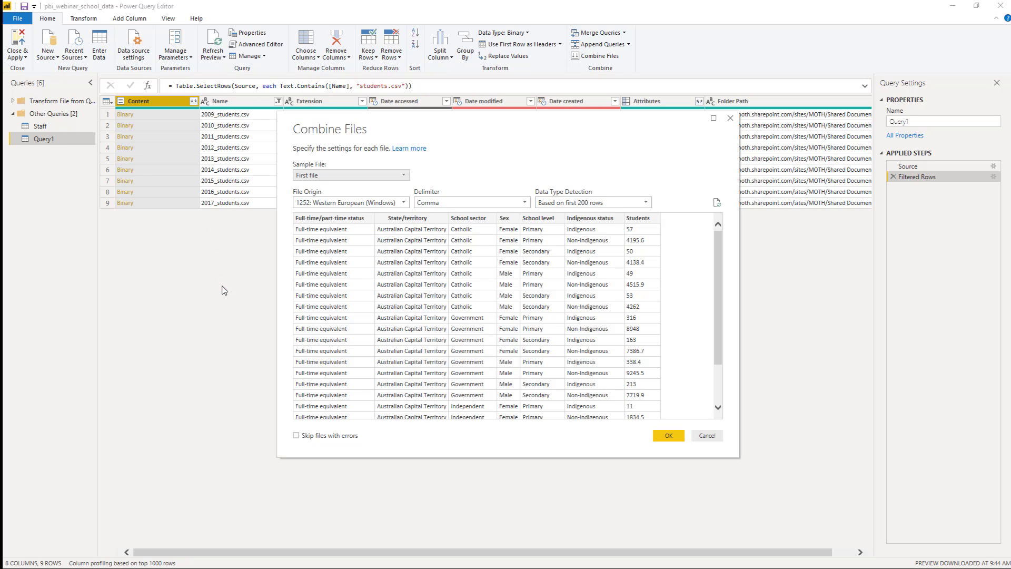
pyautogui.click(670, 436)
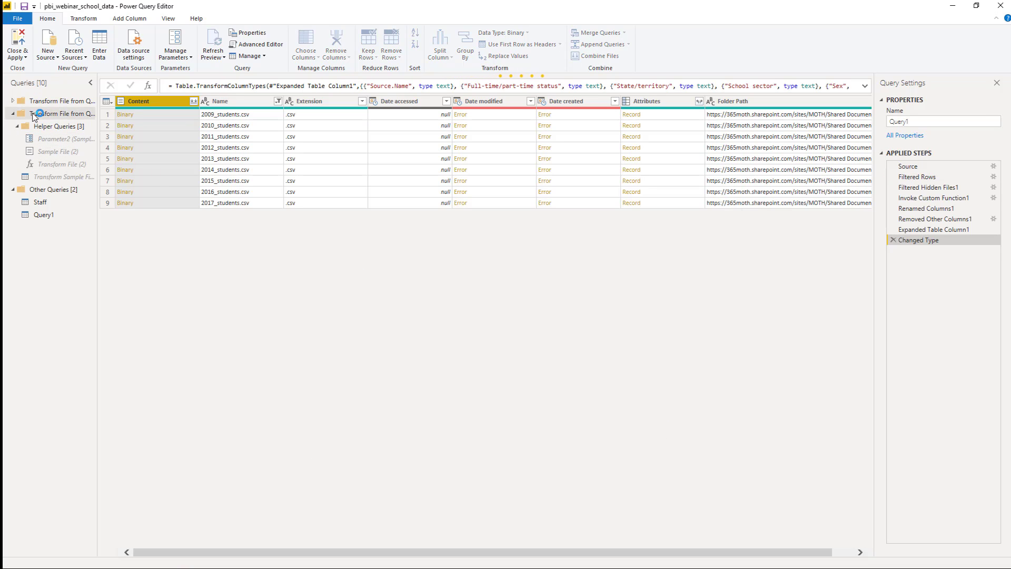
pyautogui.click(42, 215)
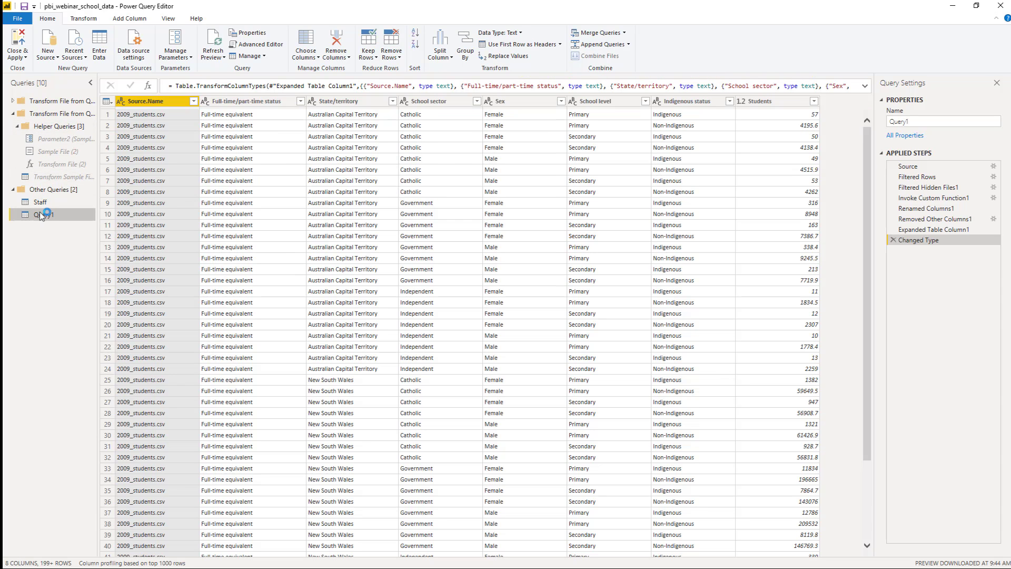
# Rename the combined query Query1 as Students and collapse its Transform File query group.
pyautogui.doubleClick(889, 122)
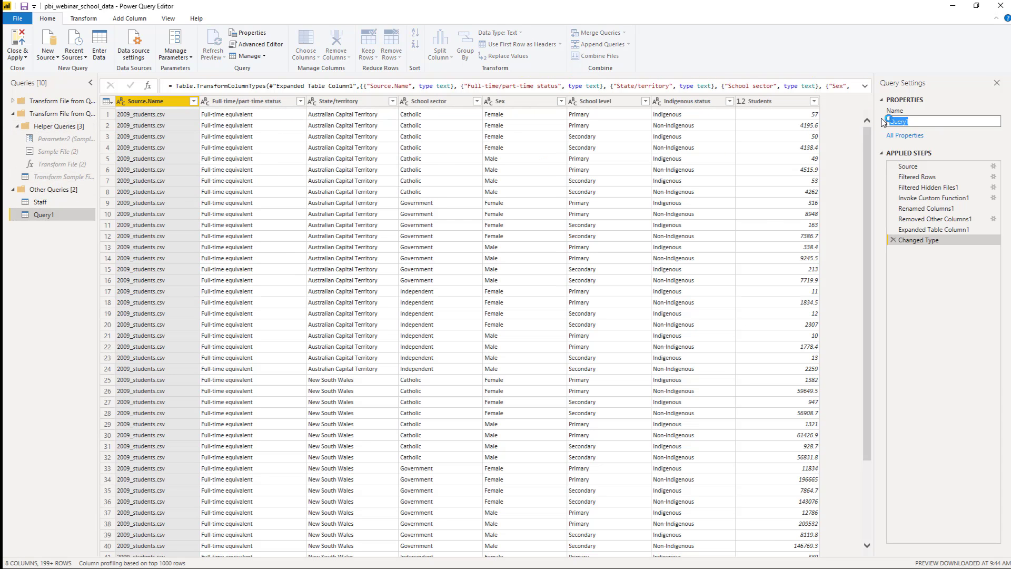
pyautogui.write('Students')
pyautogui.press('Return')
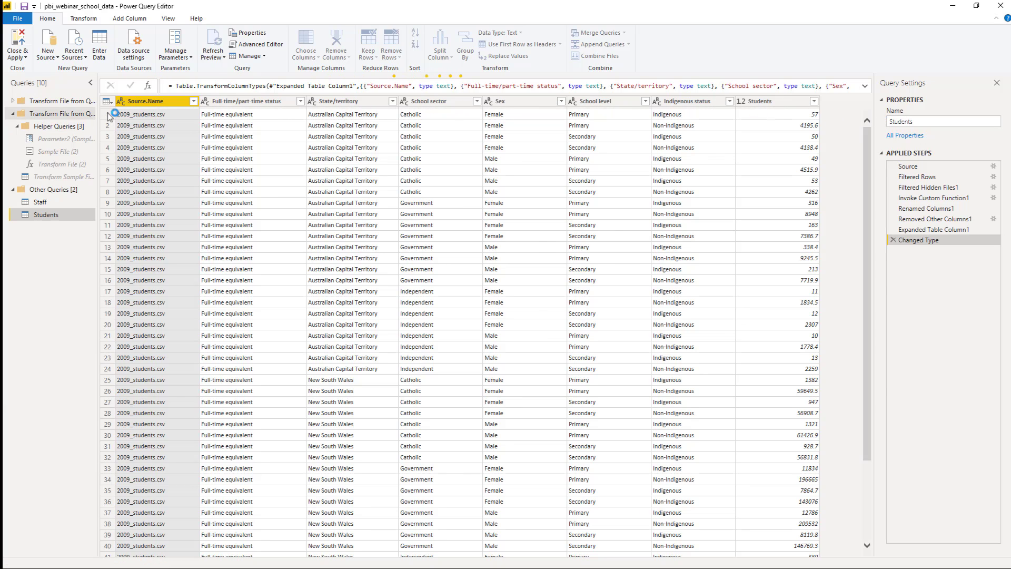
pyautogui.click(13, 114)
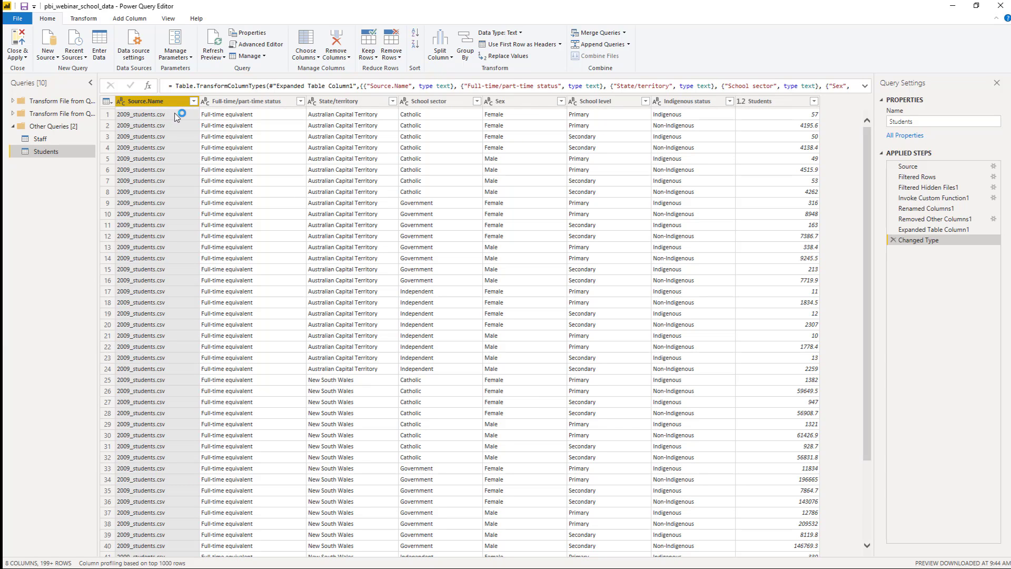
# Split the Students query's Source.Name column by 4 characters, once as far left as possible, and remove the split column containing "_students.csv".
pyautogui.click(442, 55)
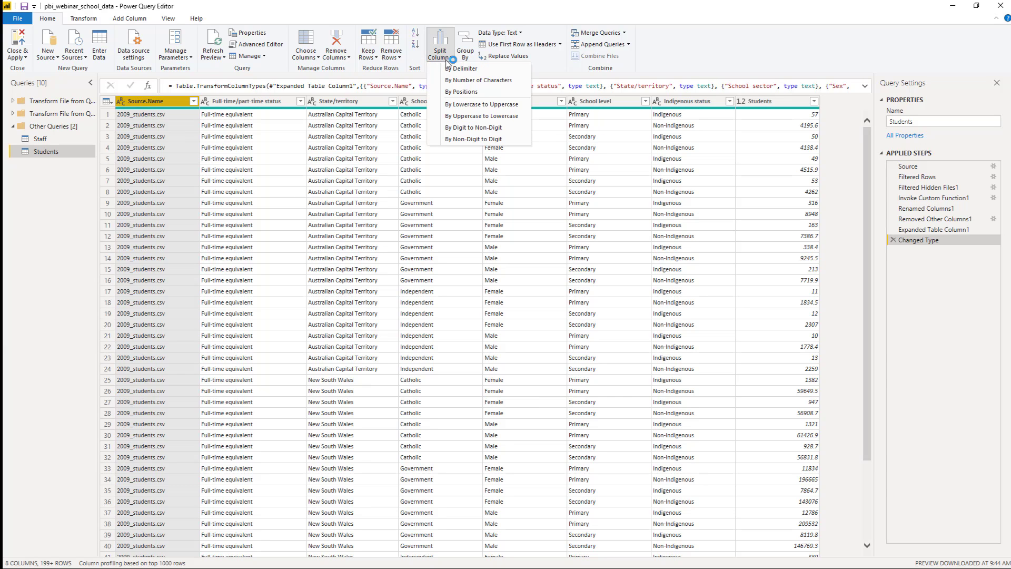
pyautogui.click(483, 82)
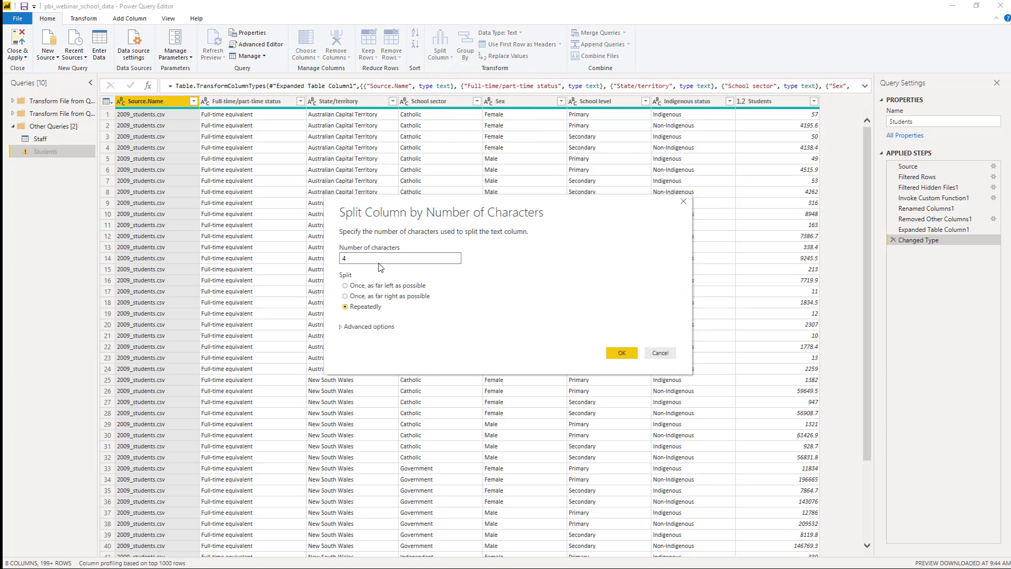
pyautogui.click(372, 286)
pyautogui.click(622, 353)
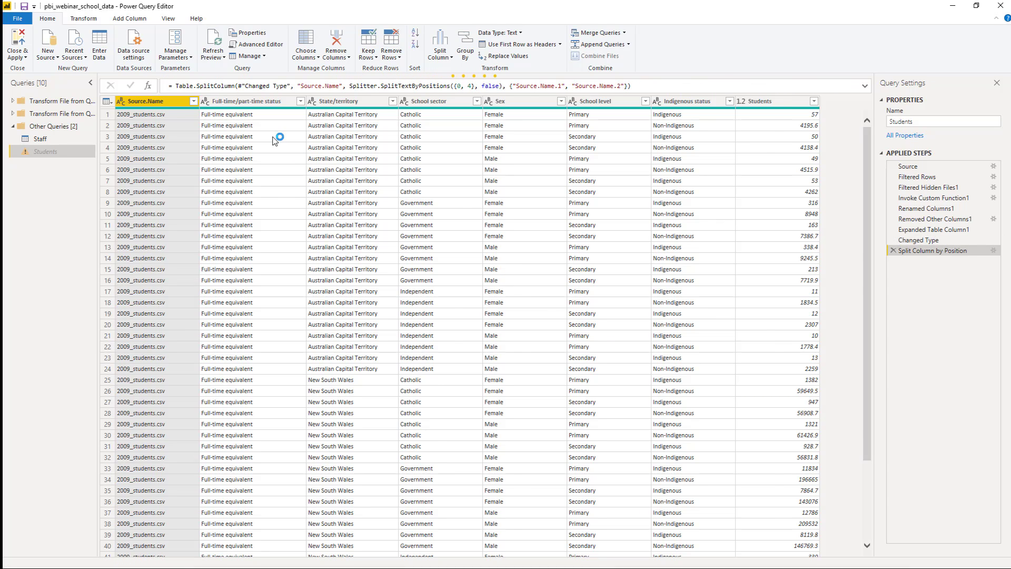
pyautogui.click(922, 251)
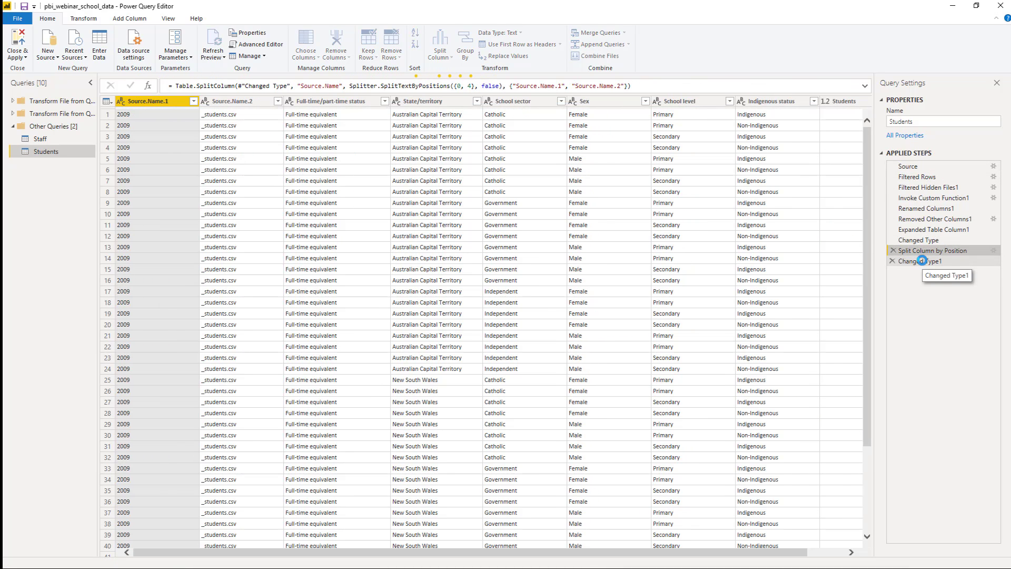
pyautogui.click(920, 261)
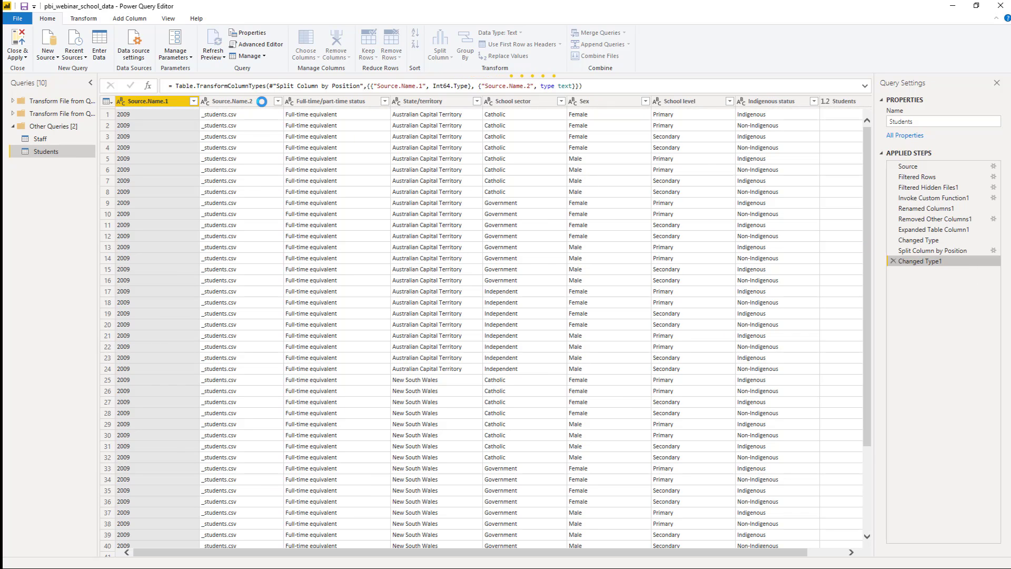
pyautogui.click(249, 103)
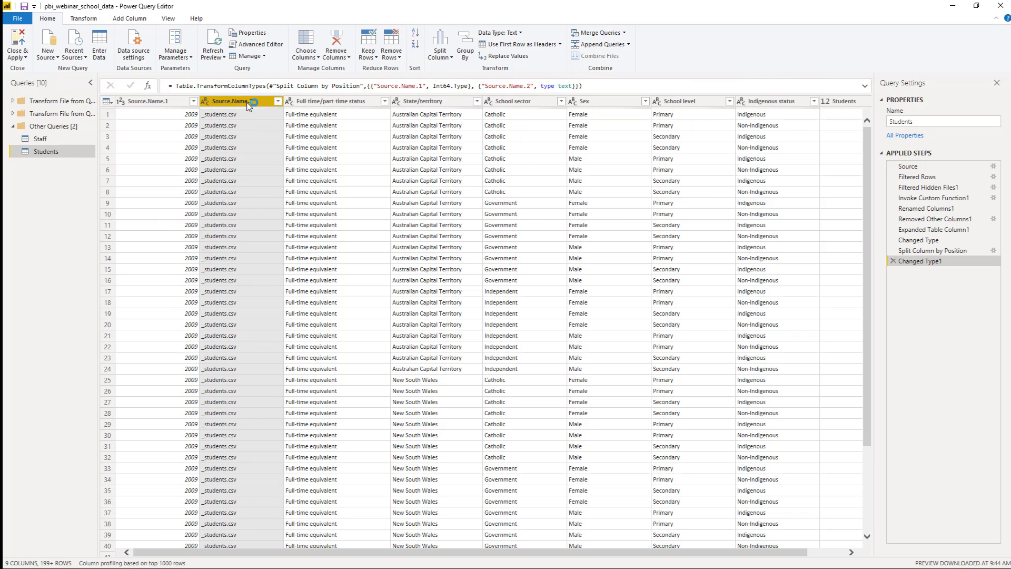
pyautogui.press('Delete')
# In the Students query, rename the Source.Name.1 column to Year and the Sex column to Gender.
pyautogui.click(136, 103)
pyautogui.doubleClick(136, 103)
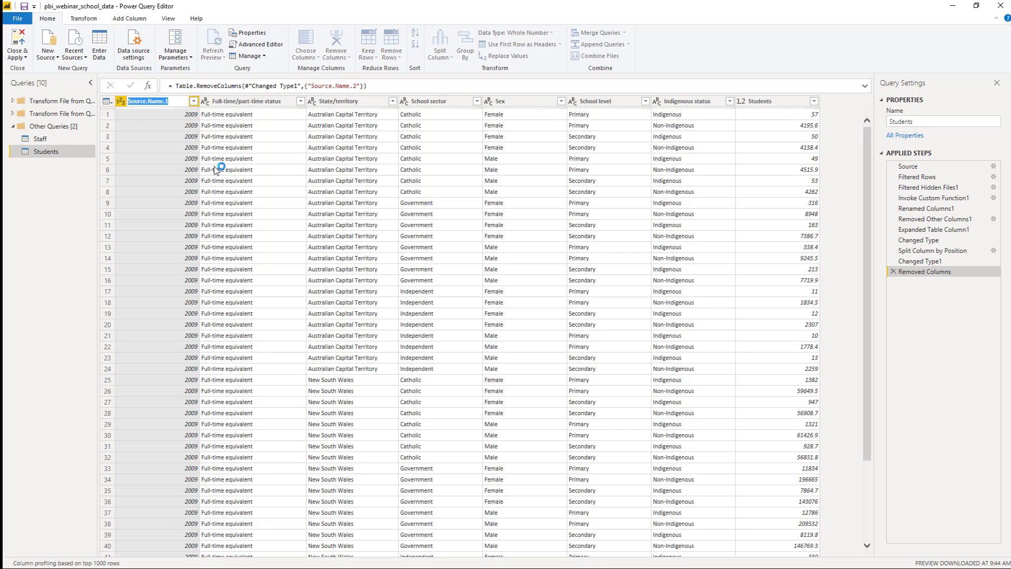
pyautogui.write('Year')
pyautogui.press('Return')
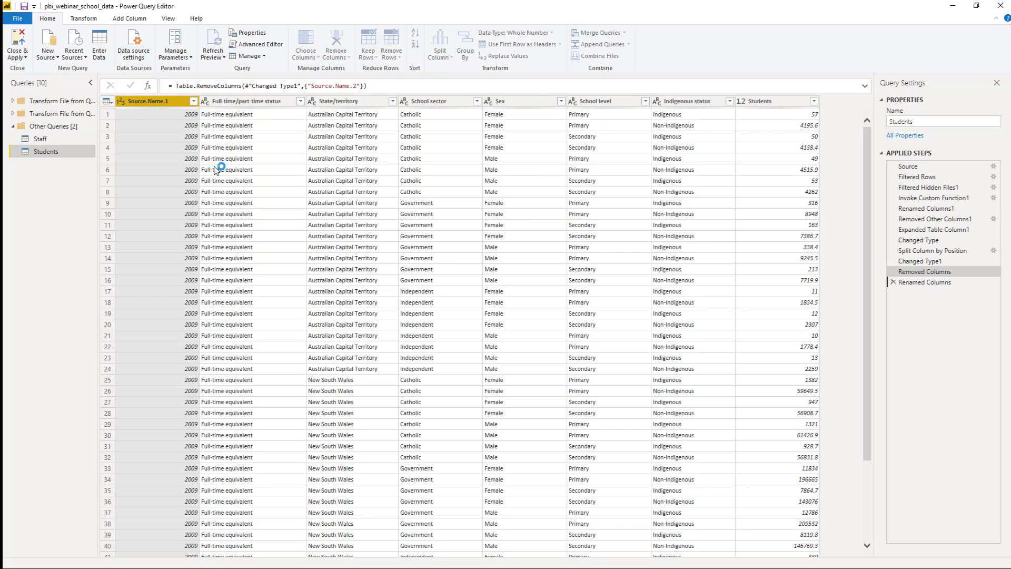
pyautogui.doubleClick(531, 101)
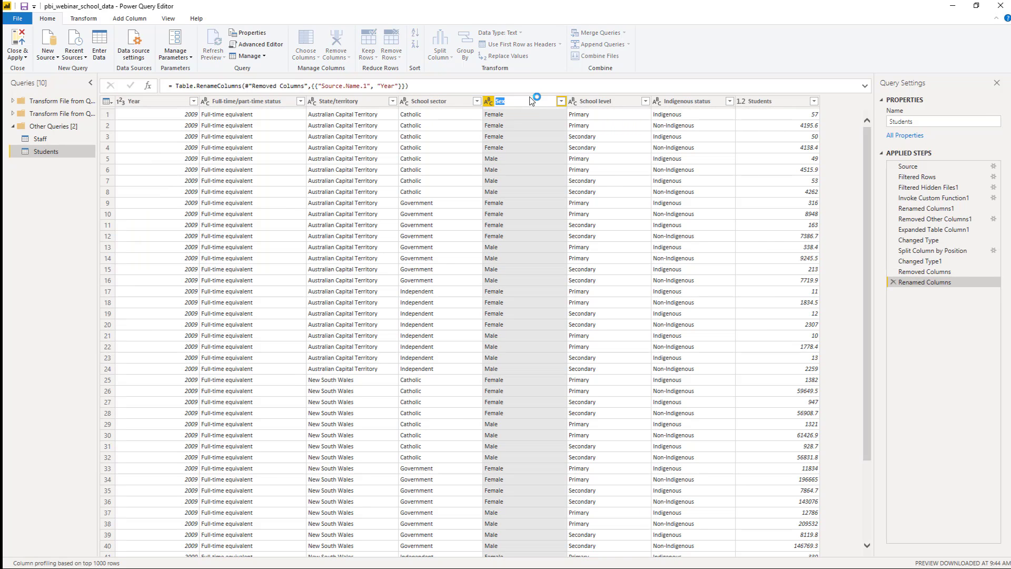
pyautogui.press('Return')
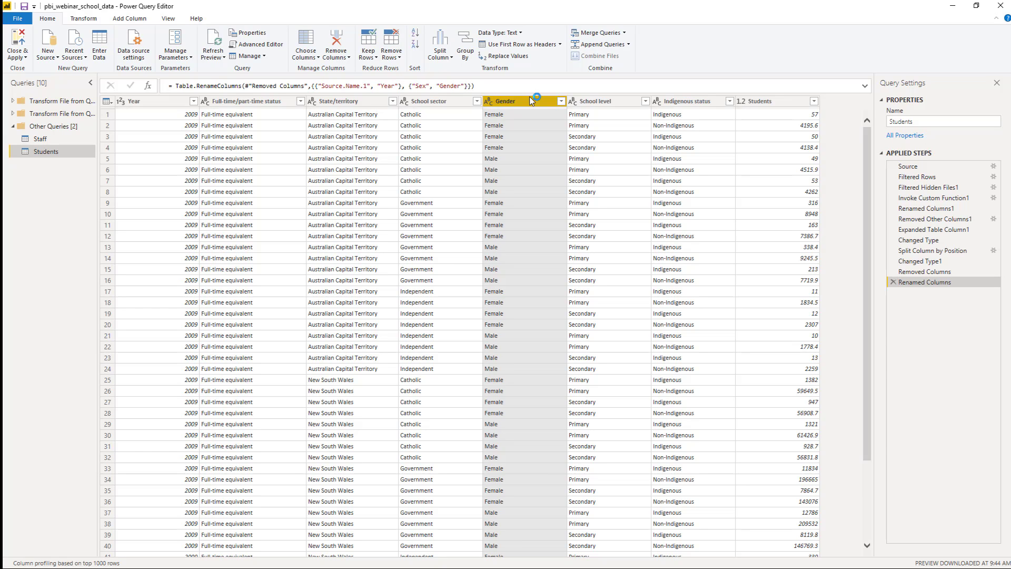
pyautogui.rightClick(53, 170)
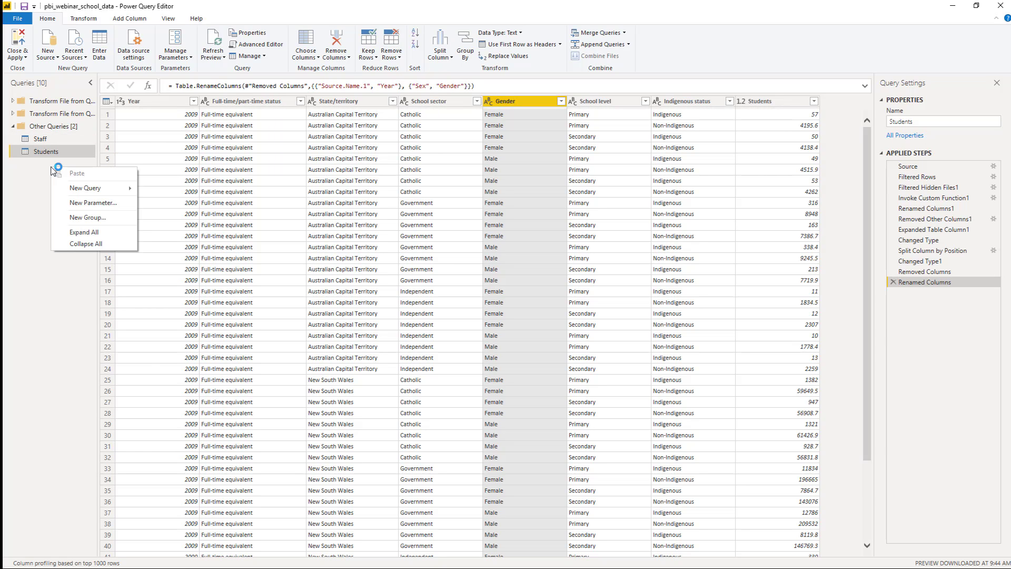
pyautogui.moveTo(85, 188)
pyautogui.click(166, 270)
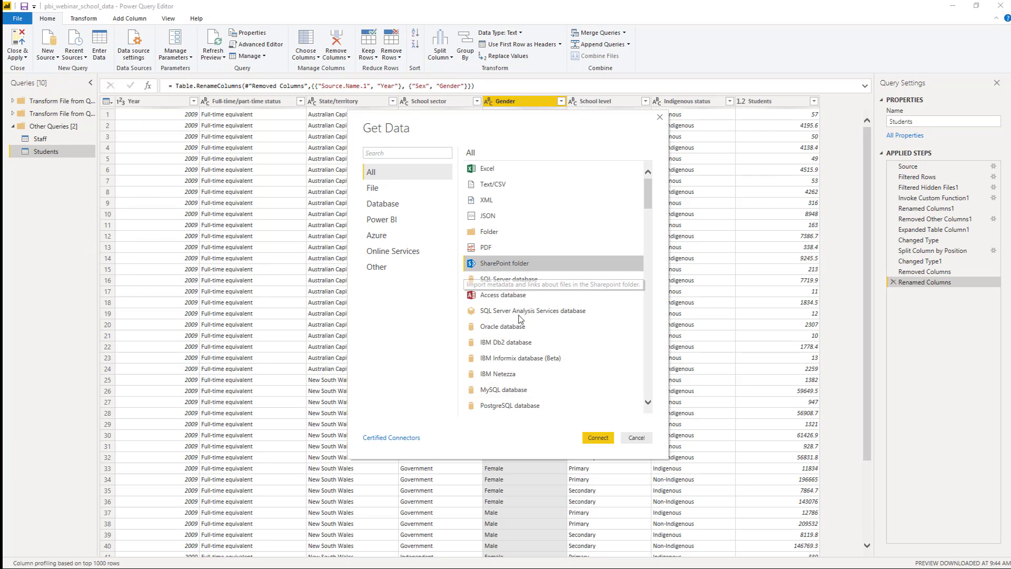
pyautogui.click(600, 438)
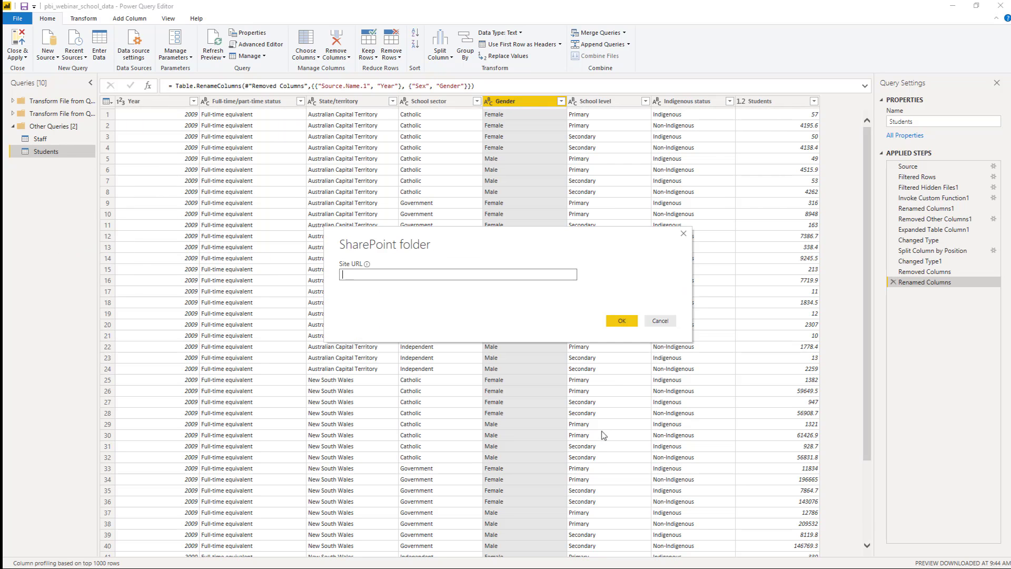
pyautogui.write('https://365moth.sharepoint.com/sites/MOTH/')
pyautogui.click(619, 320)
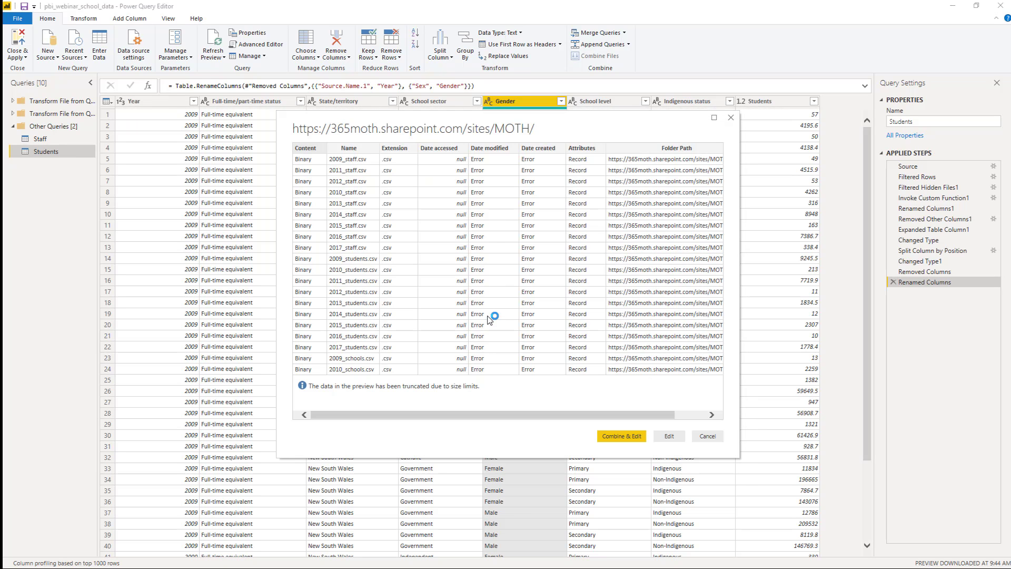
pyautogui.click(669, 436)
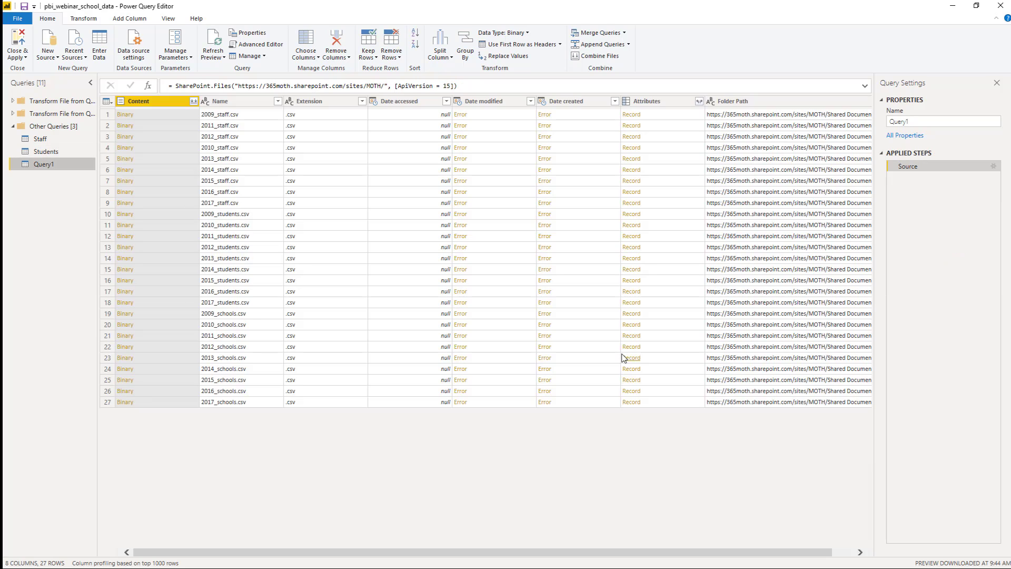
# Filter the new query's Name column to keep only rows containing "schools.csv".
pyautogui.click(278, 101)
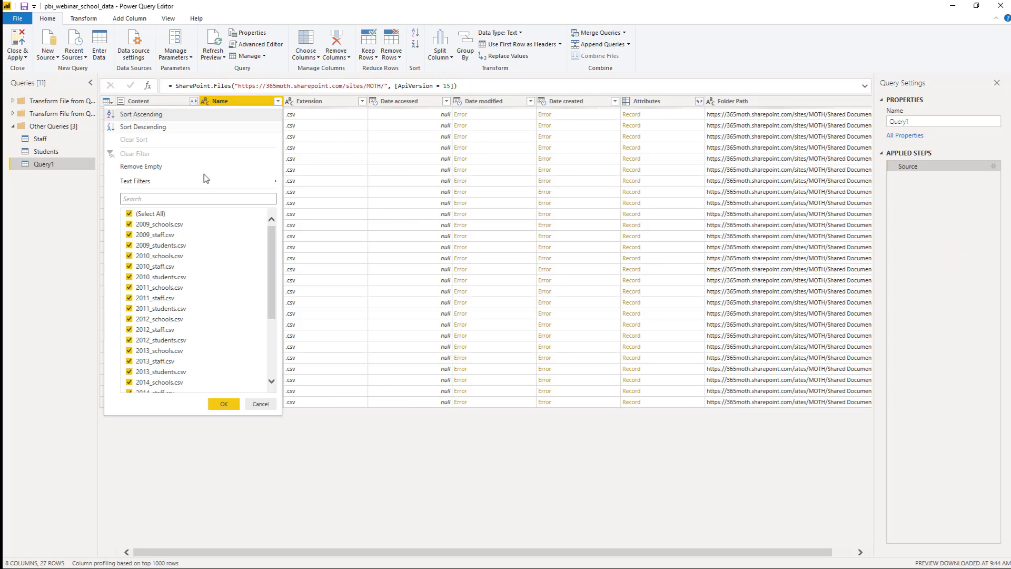
pyautogui.moveTo(232, 182)
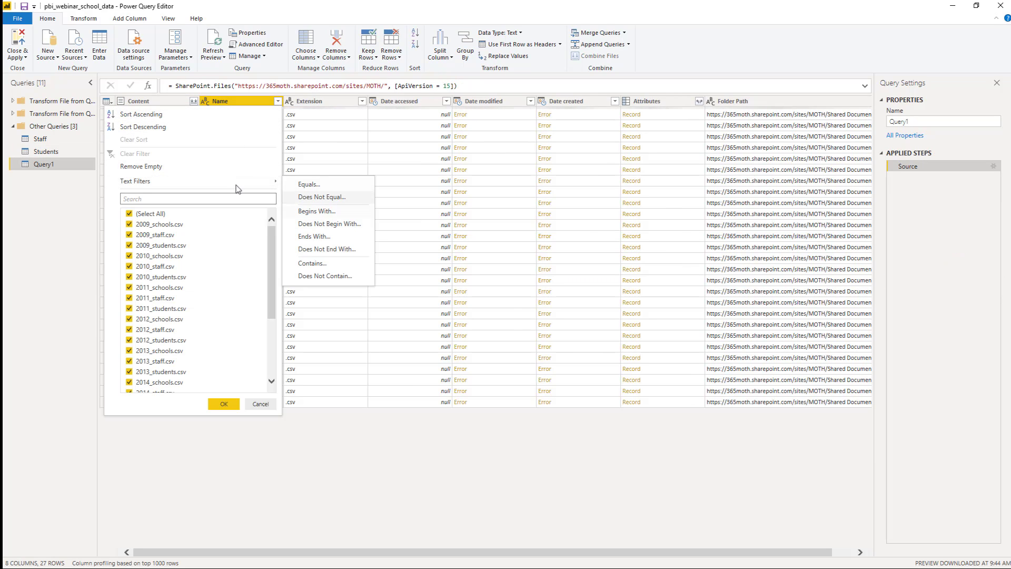
pyautogui.click(323, 263)
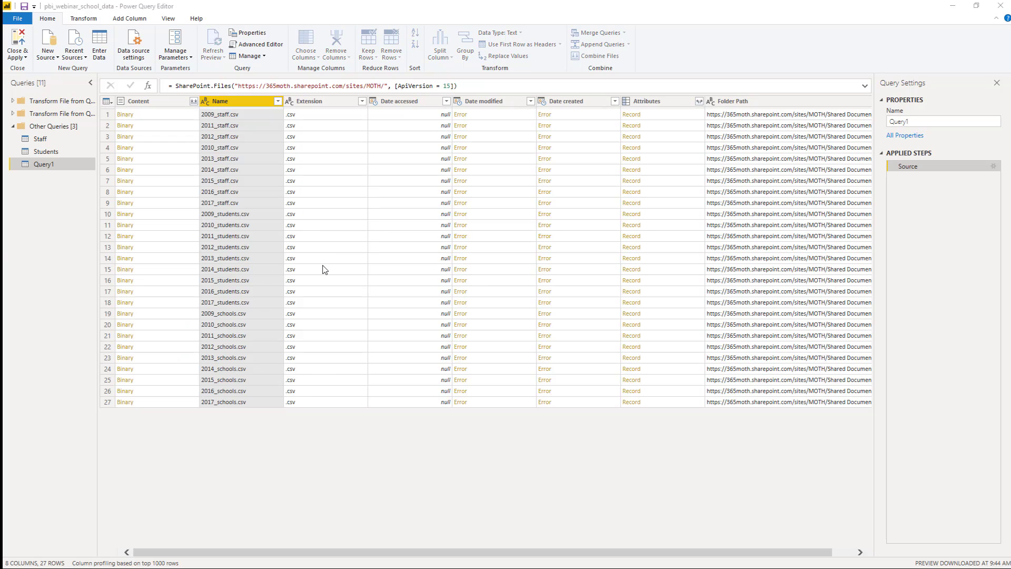
pyautogui.click(448, 286)
pyautogui.write('scho')
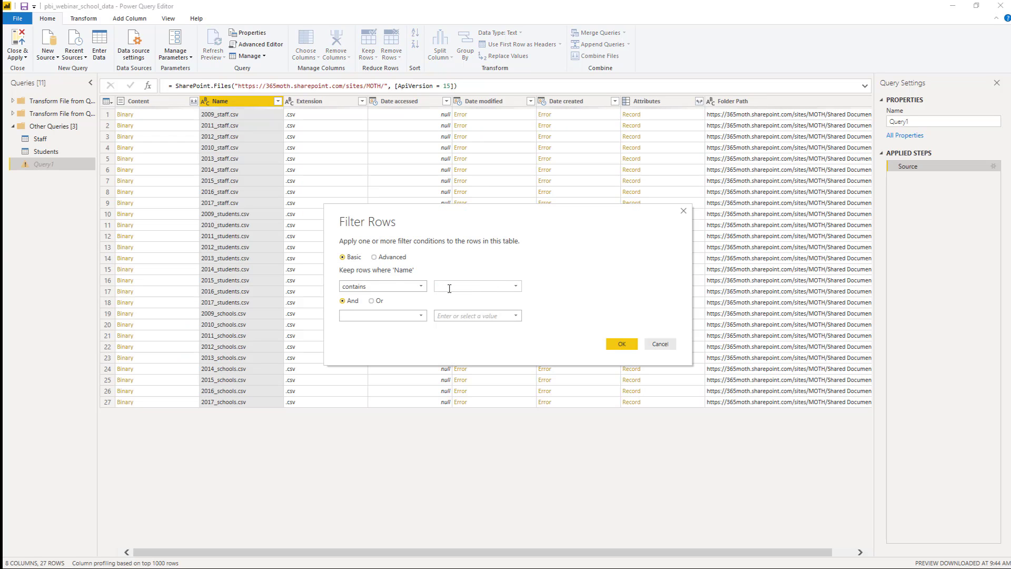
pyautogui.write('ols.csv')
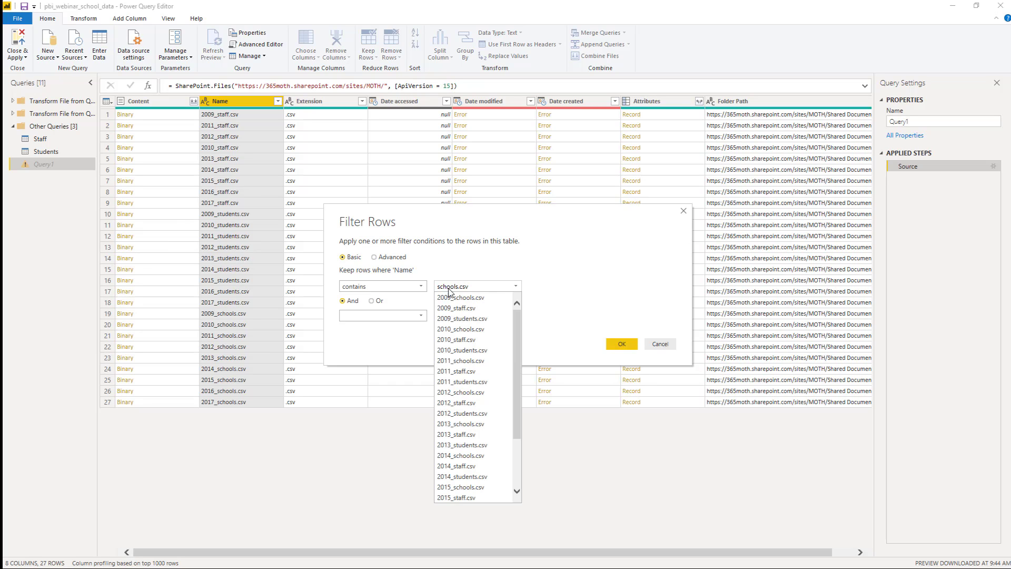
pyautogui.click(578, 303)
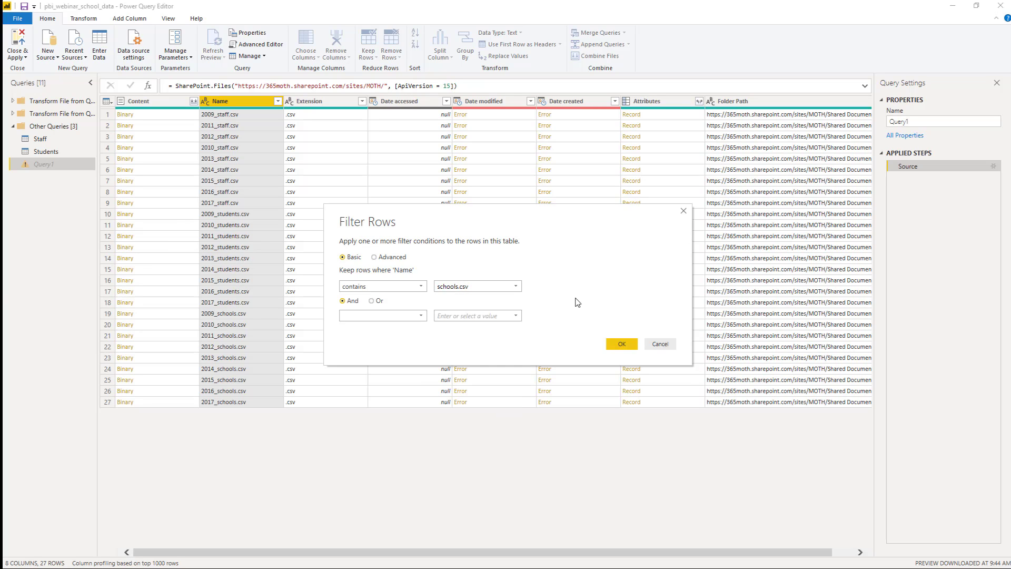
pyautogui.click(619, 345)
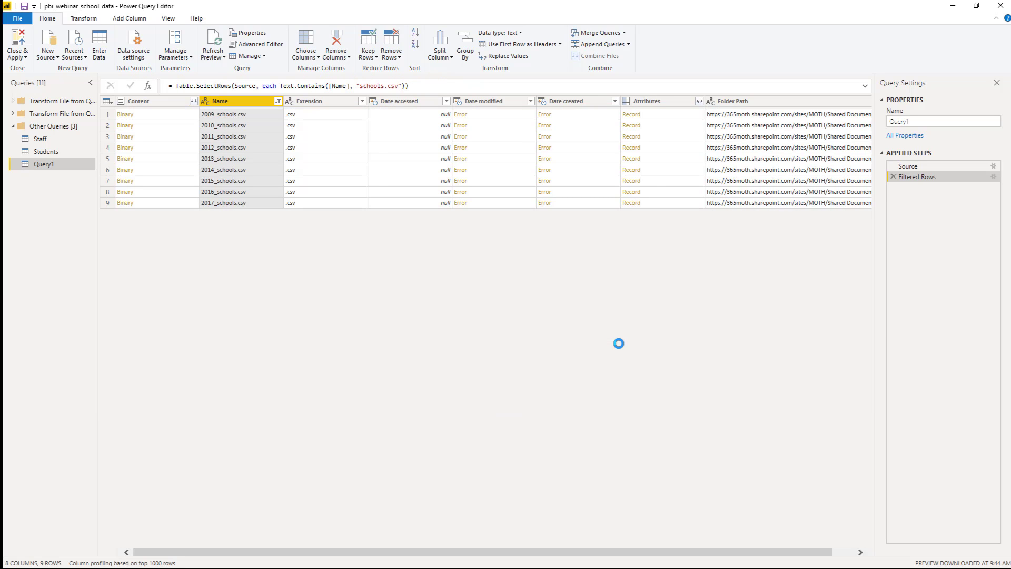
# Combine the schools files using the first file as sample, comma delimiter and type detection on first 200 rows, and rename the query Schools.
pyautogui.click(193, 102)
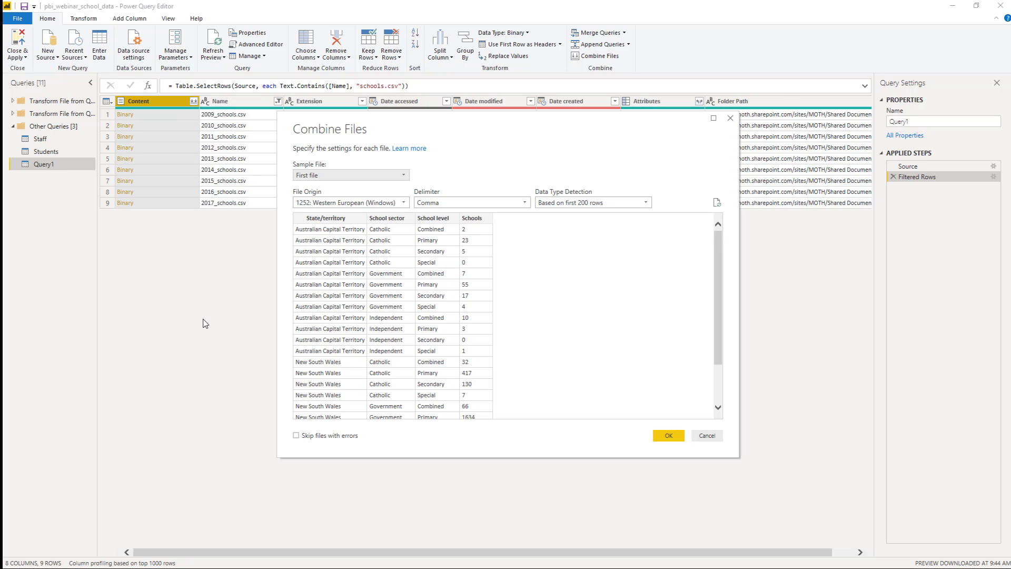
pyautogui.click(673, 439)
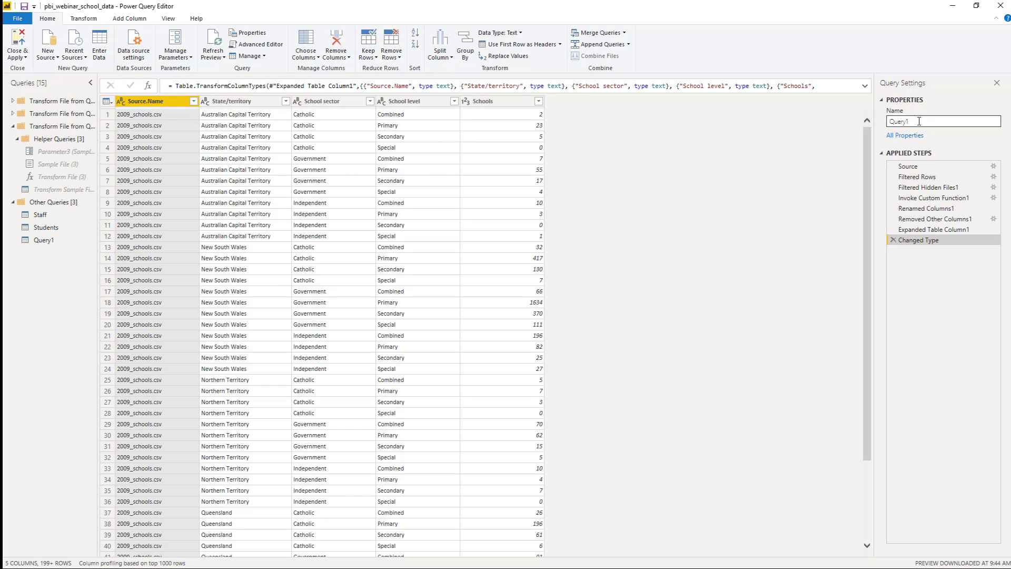
pyautogui.click(888, 122)
pyautogui.write('Sch')
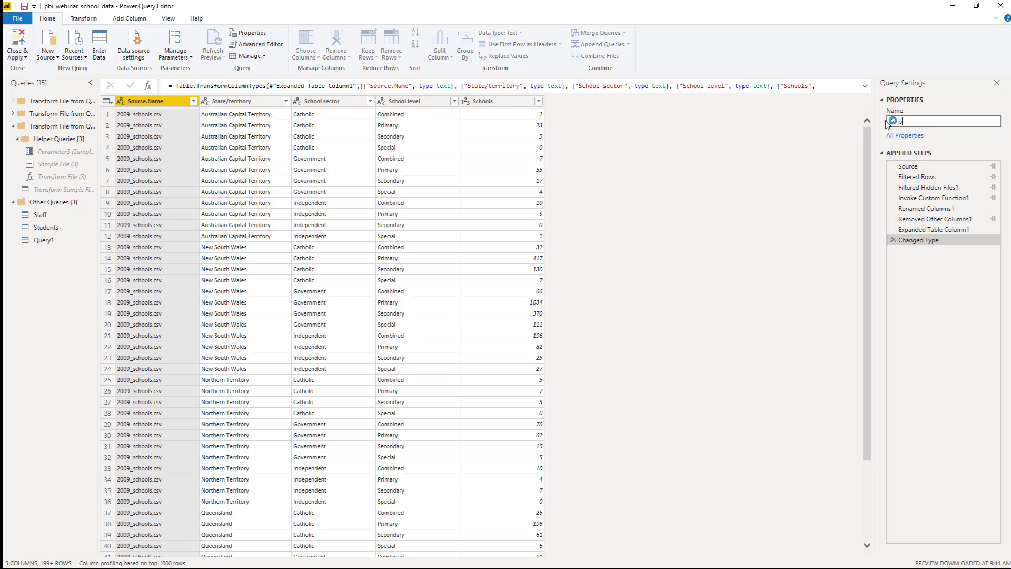
pyautogui.write('ools')
pyautogui.press('Return')
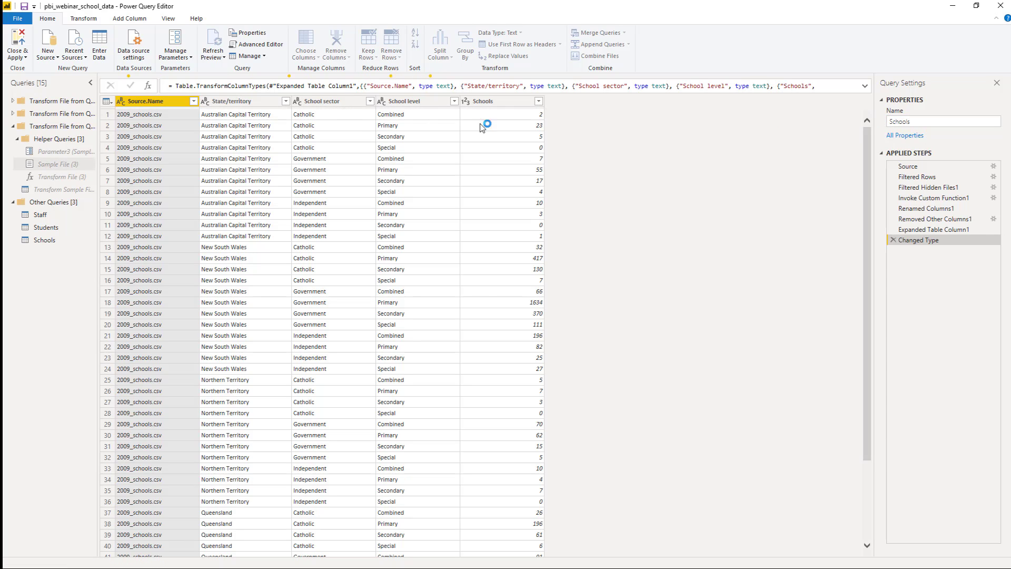
# Collapse the newest Transform File group and split the Schools query's Source.Name column at the left-most underscore delimiter.
pyautogui.click(13, 127)
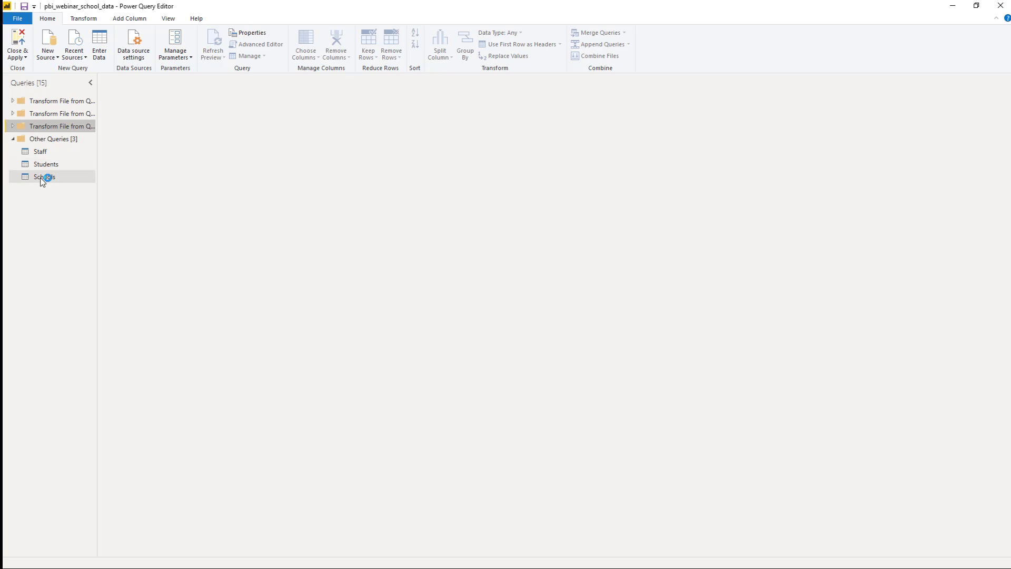
pyautogui.click(45, 176)
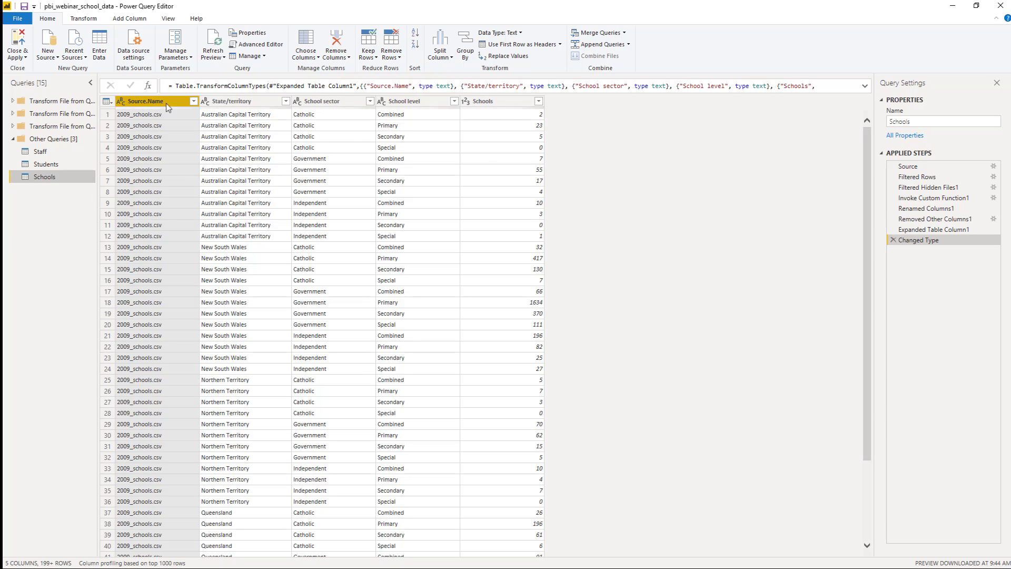
pyautogui.click(440, 53)
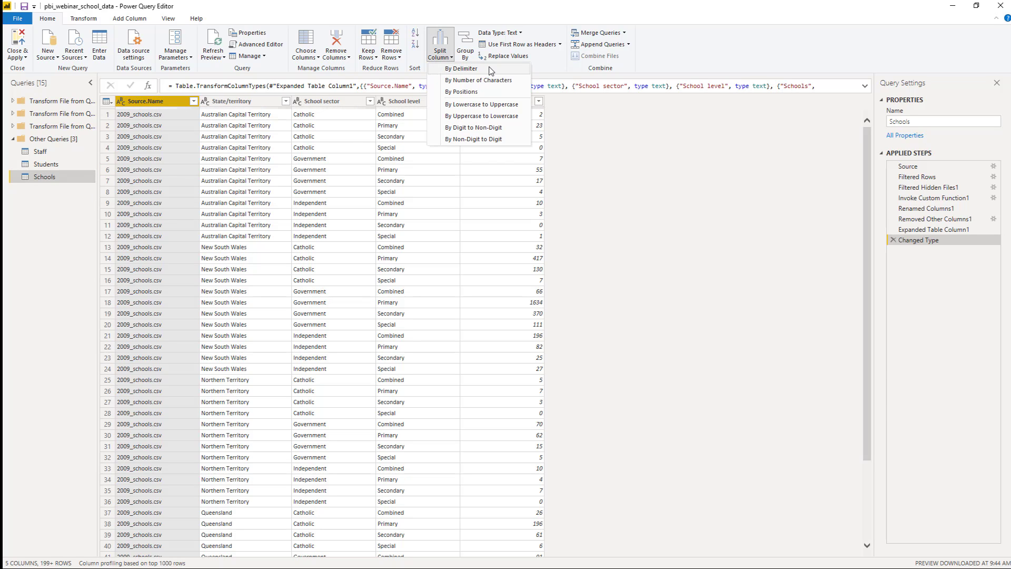
pyautogui.click(489, 69)
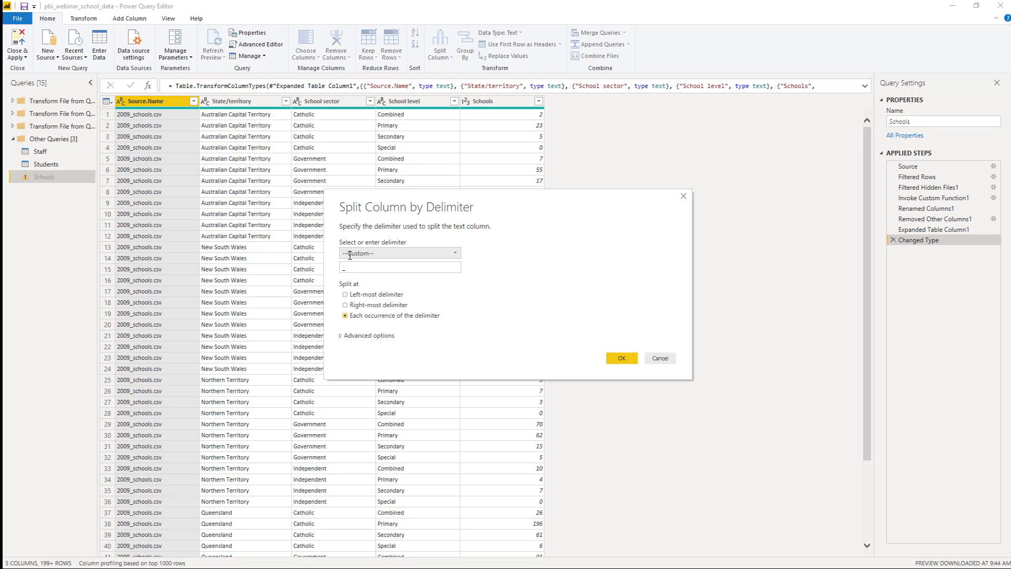
pyautogui.click(346, 294)
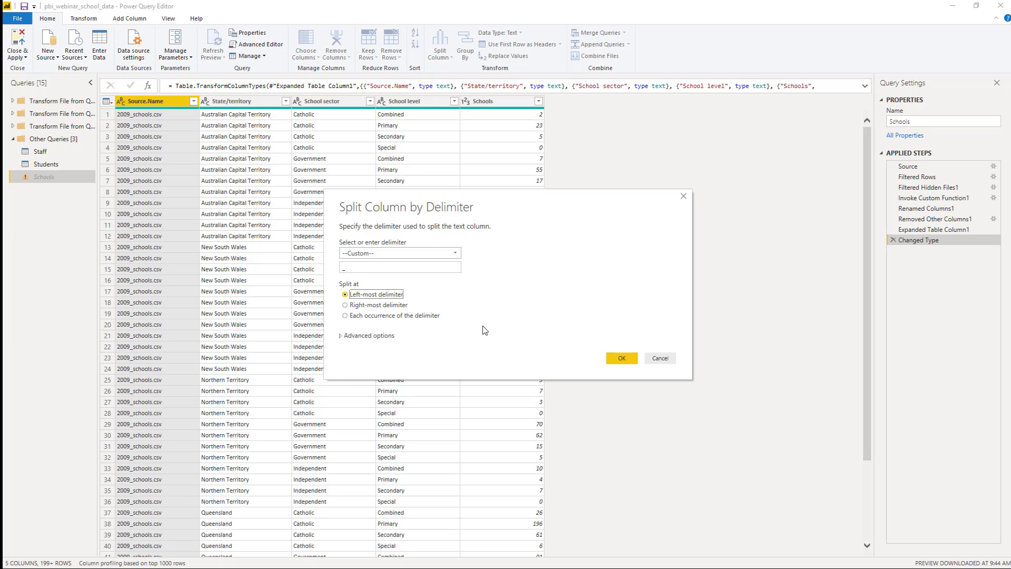
pyautogui.click(621, 358)
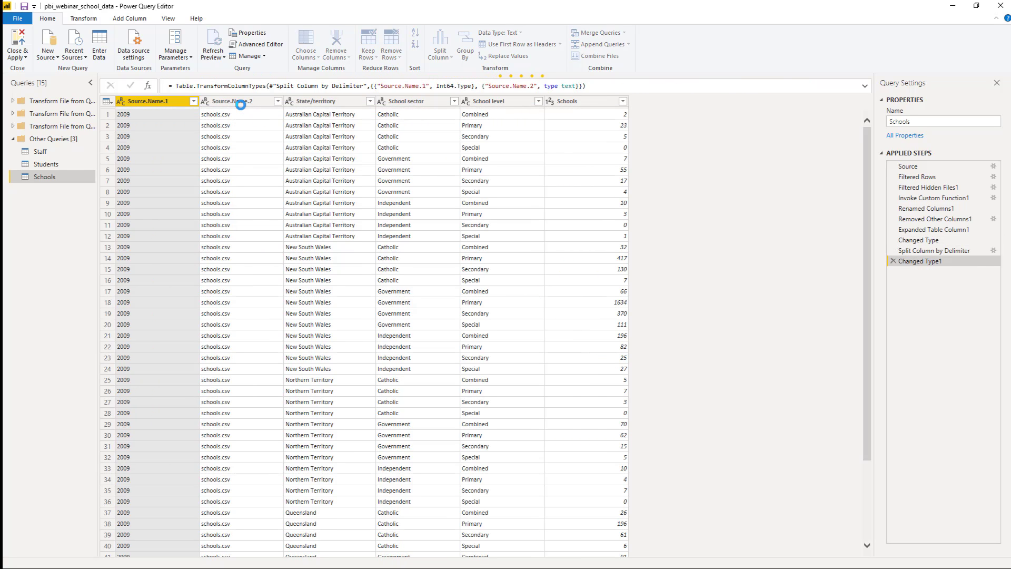
# In the Schools query, remove the Source.Name.2 column and rename Source.Name.1 to Year.
pyautogui.click(254, 101)
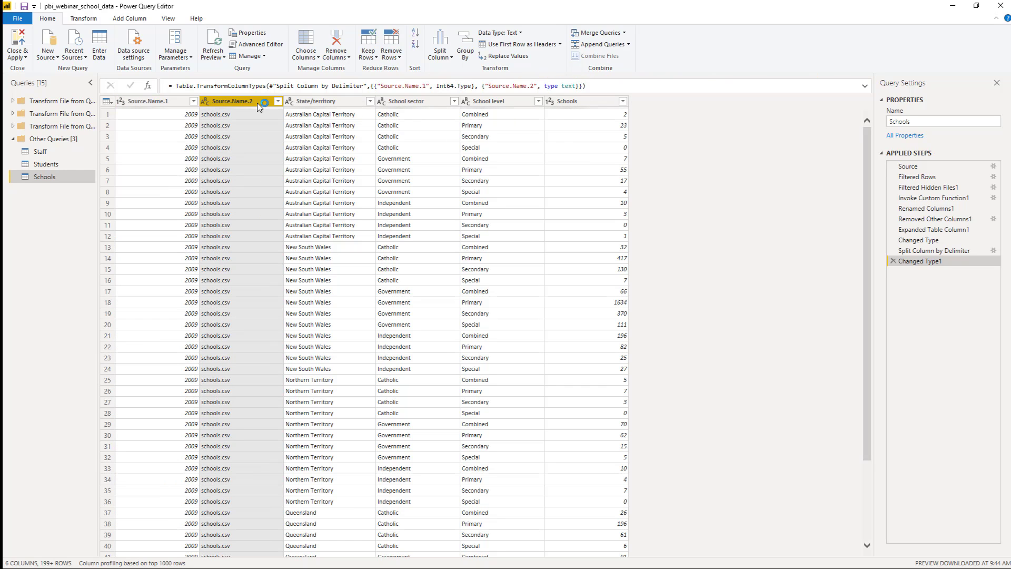
pyautogui.press('Delete')
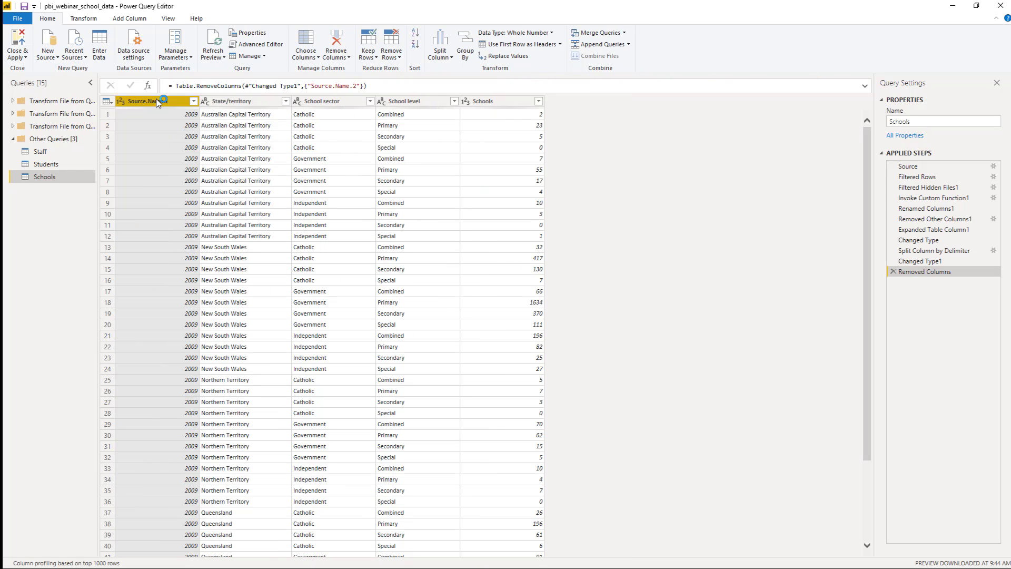
pyautogui.doubleClick(156, 101)
pyautogui.write('Year')
pyautogui.press('Return')
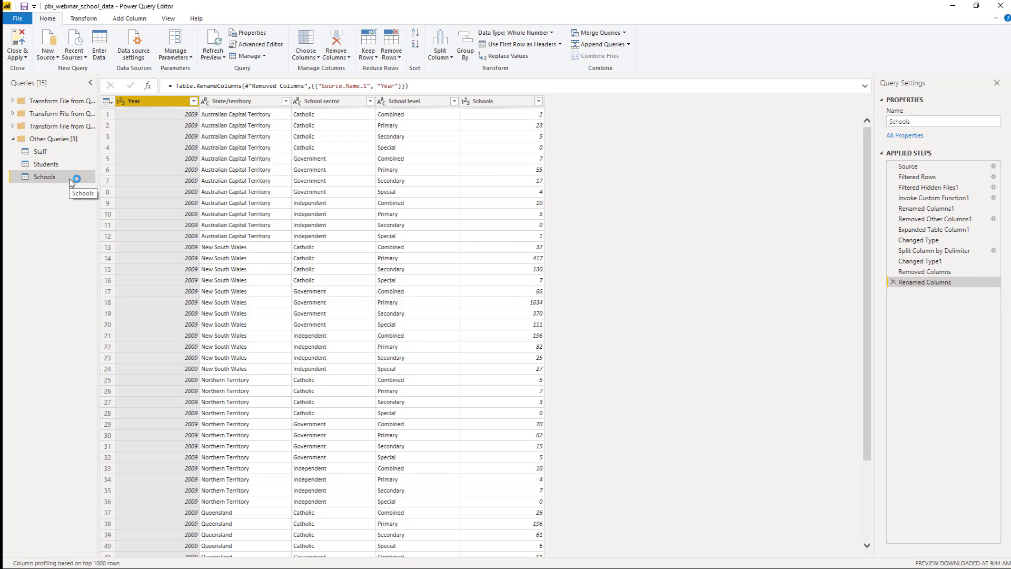
# Compare the columns of the Students, Staff and Schools queries, and add the School sector column of Schools as a new query.
pyautogui.click(55, 169)
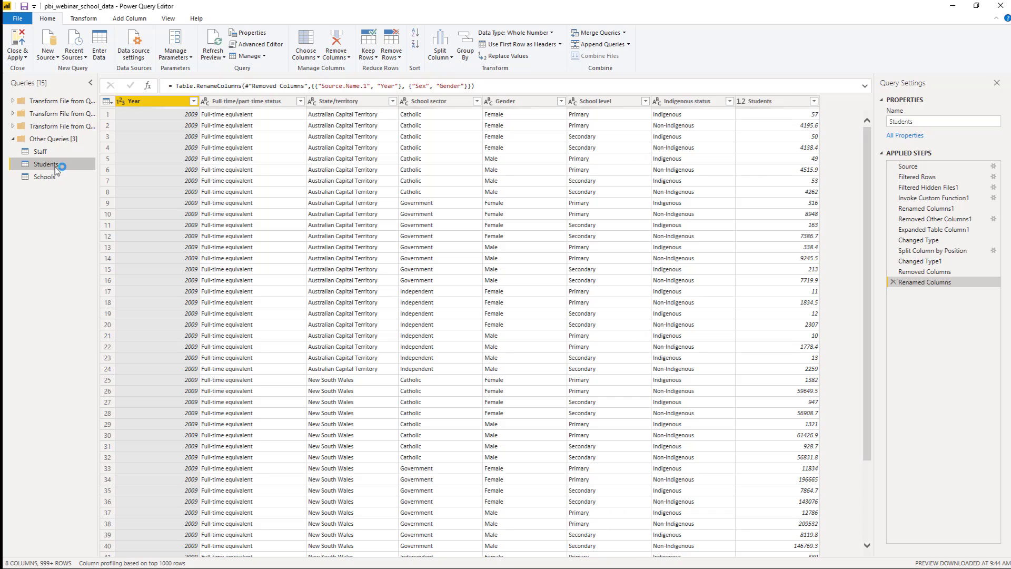
pyautogui.click(55, 156)
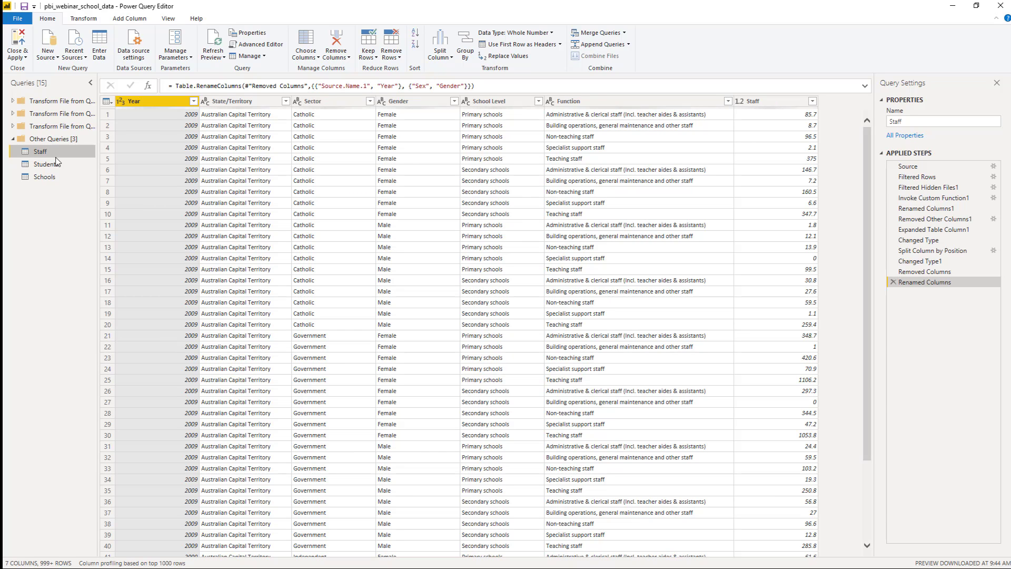
pyautogui.click(65, 165)
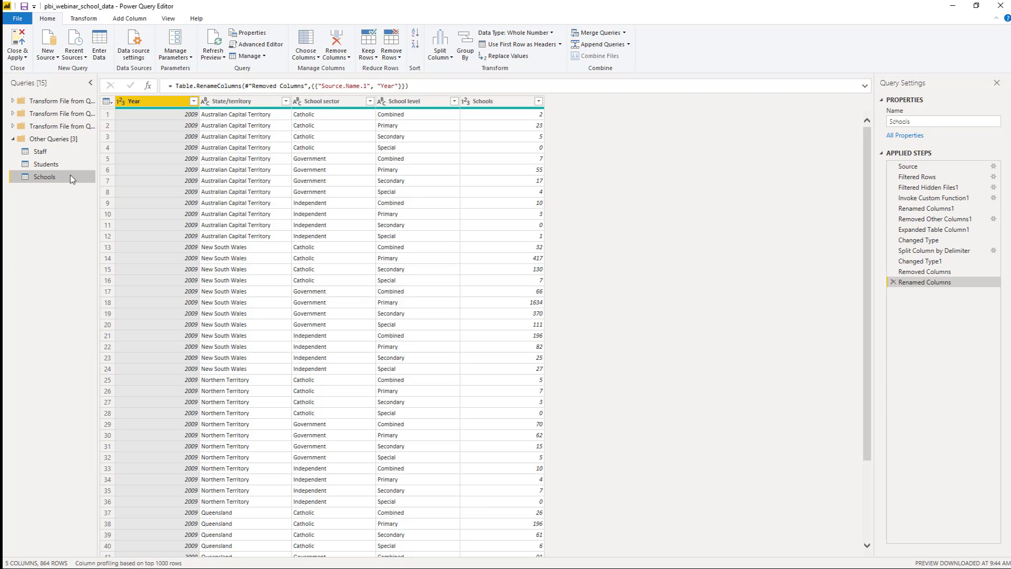
pyautogui.click(234, 105)
pyautogui.click(343, 103)
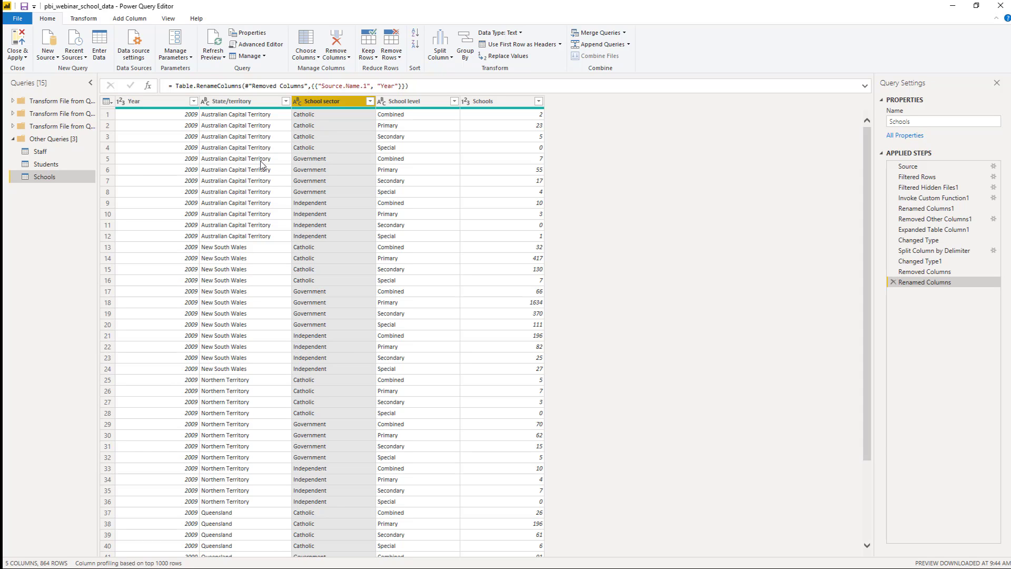
pyautogui.rightClick(340, 108)
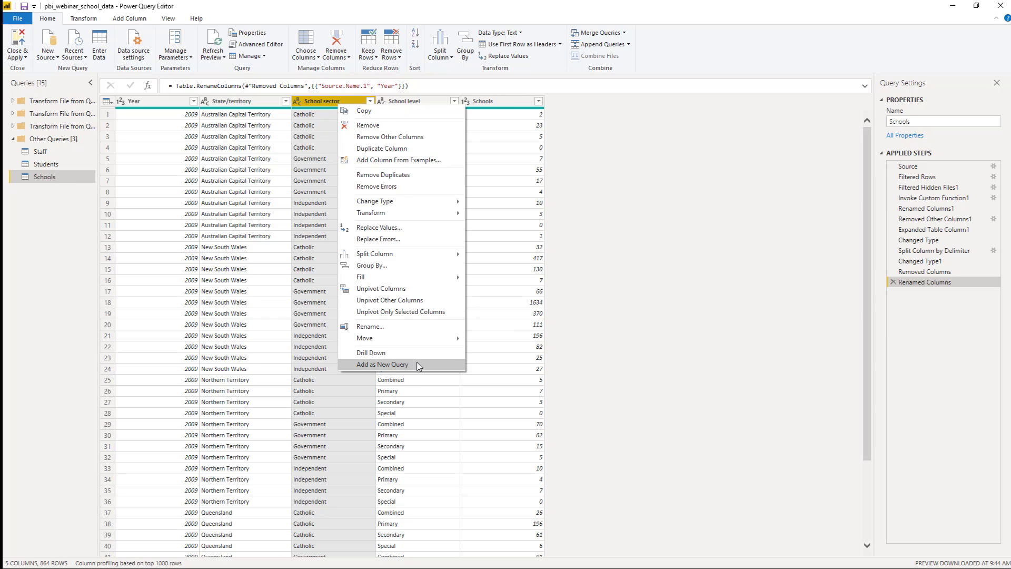
pyautogui.click(389, 365)
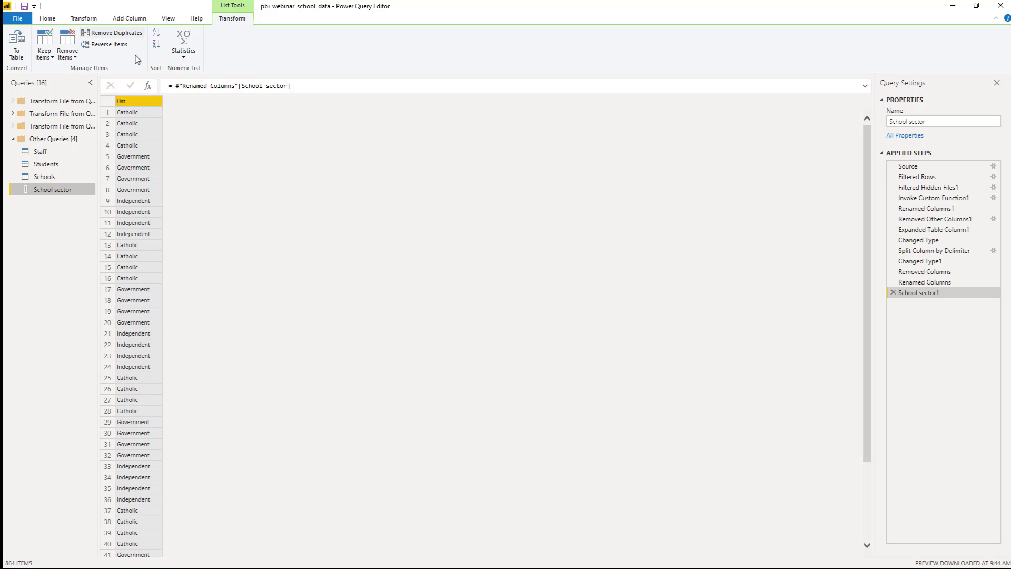
# Remove duplicates from the School sector list and convert it to a table with no delimiter and extra columns shown as errors.
pyautogui.click(130, 33)
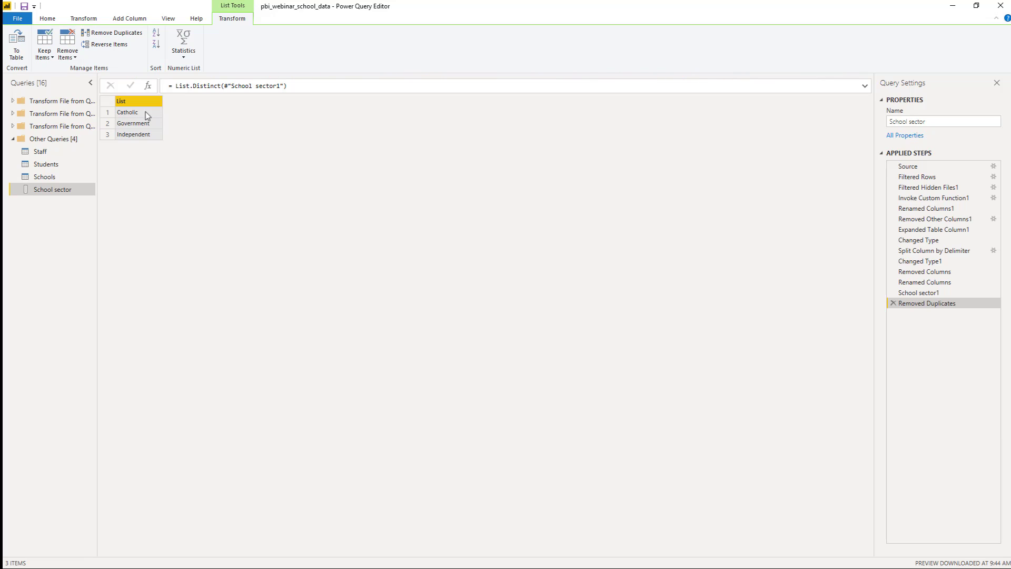
pyautogui.click(16, 52)
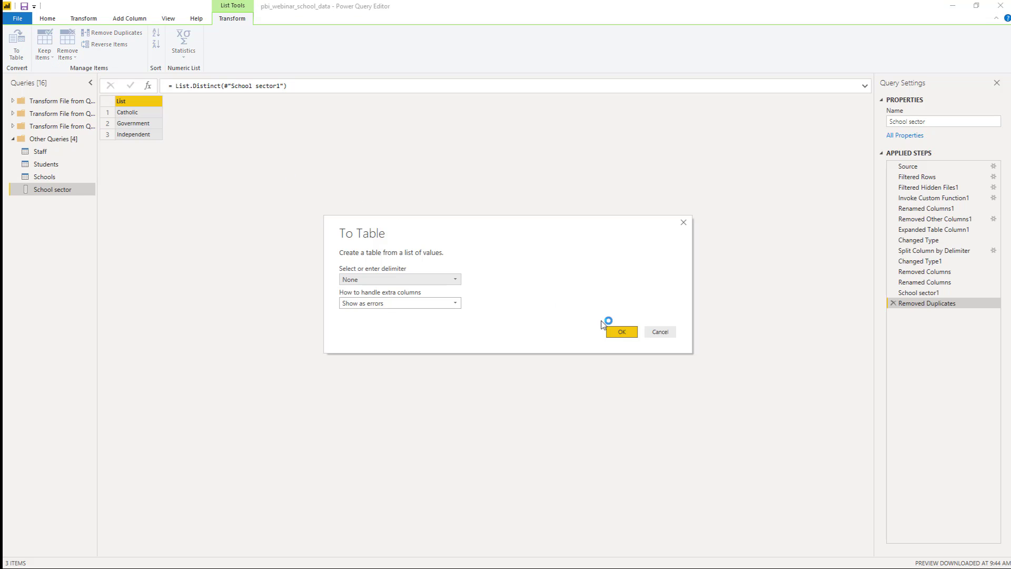
pyautogui.click(622, 332)
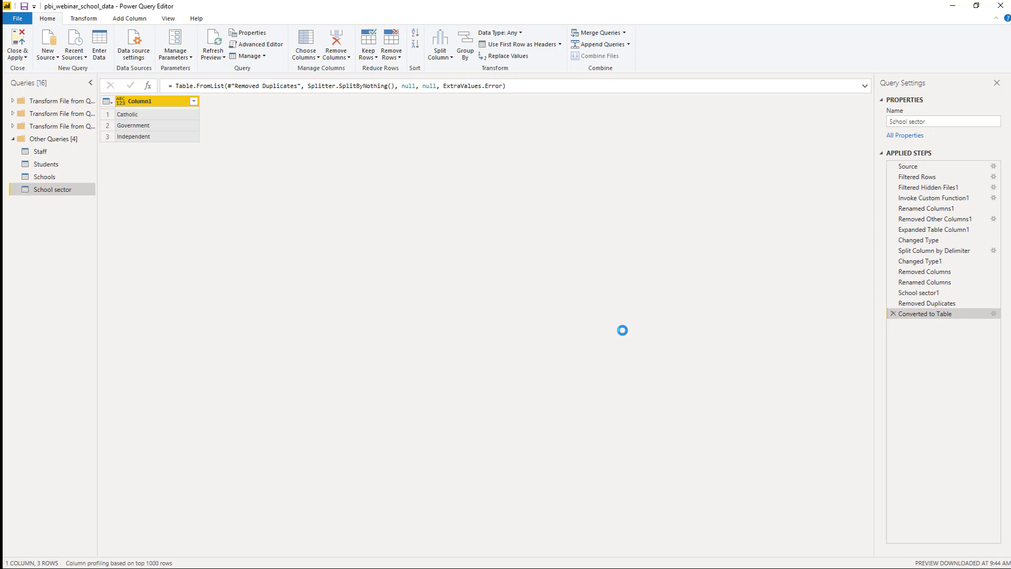
# Rename the School sector query to DimSchoolSector.
pyautogui.moveTo(930, 123); pyautogui.dragTo(913, 124)
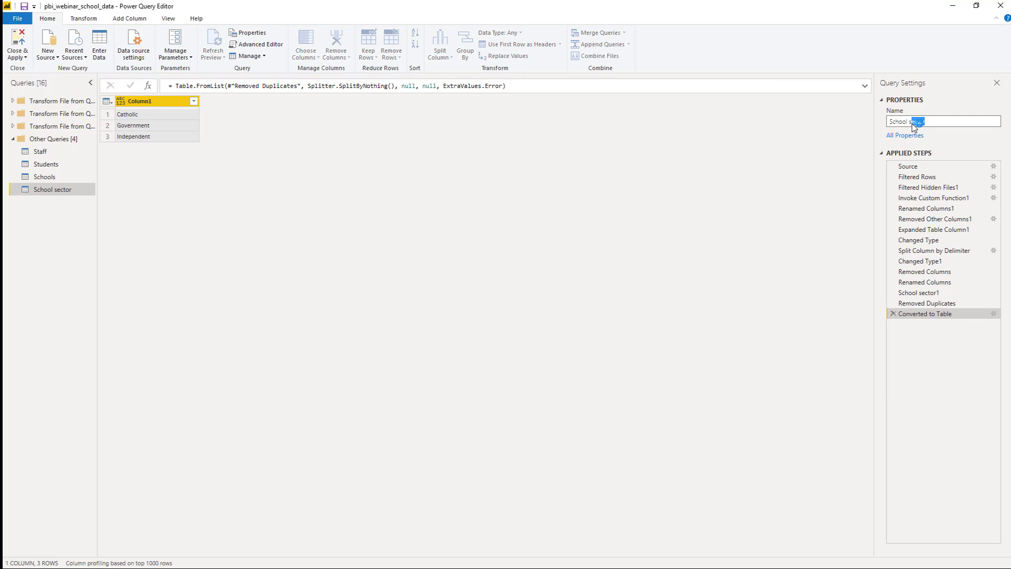
pyautogui.click(913, 125)
pyautogui.press('BackSpace')
pyautogui.press('BackSpace')
pyautogui.write('S')
pyautogui.press('Home')
pyautogui.write('Dim')
pyautogui.press('Return')
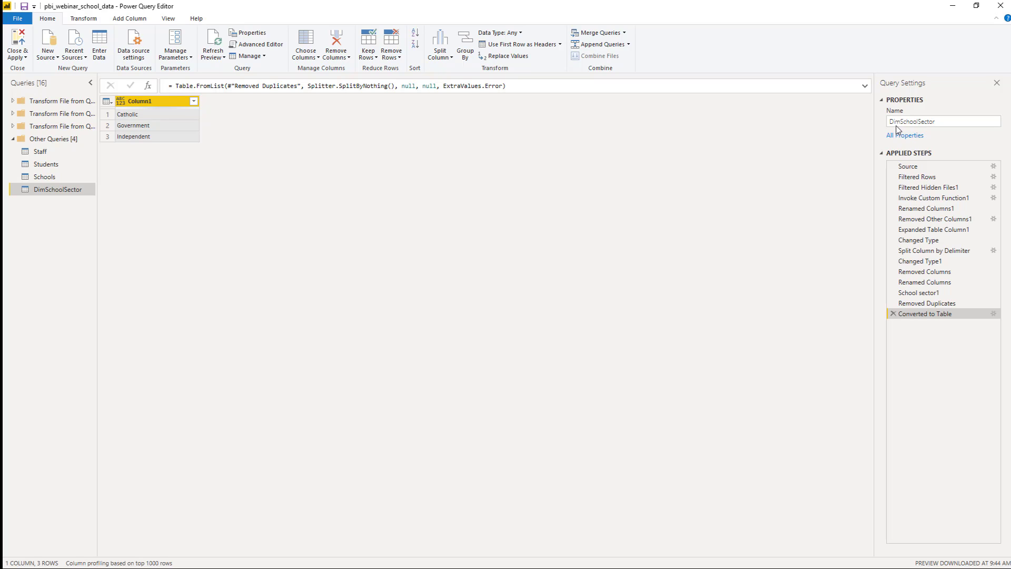
# In DimSchoolSector, rename Column1 to Sector and set its data type to Text.
pyautogui.click(156, 107)
pyautogui.doubleClick(158, 105)
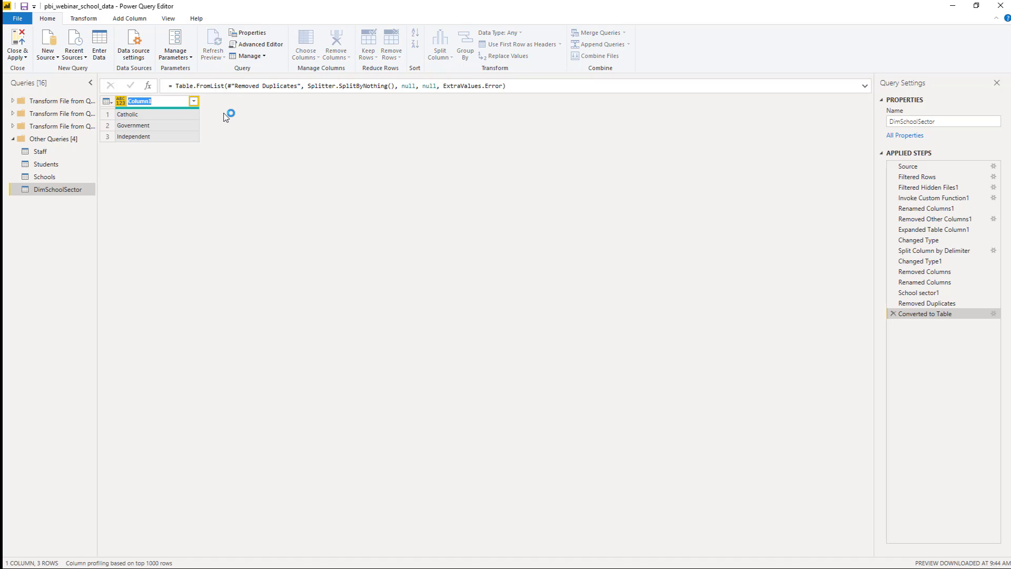
pyautogui.write('Sector')
pyautogui.press('Return')
pyautogui.click(116, 103)
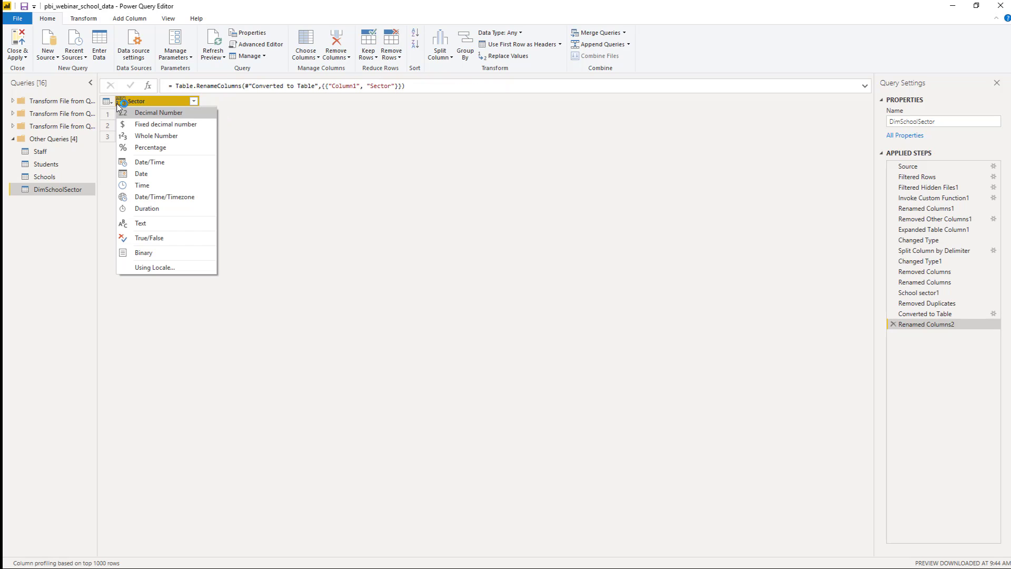
pyautogui.click(169, 222)
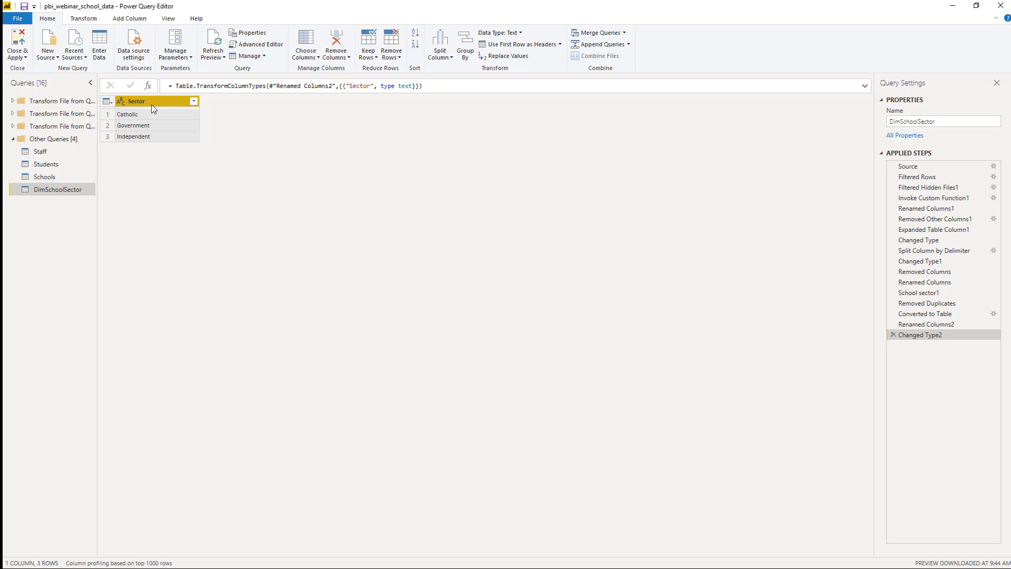
# Compare the School sector column of the Schools query with the Sector values in DimSchoolSector.
pyautogui.click(67, 178)
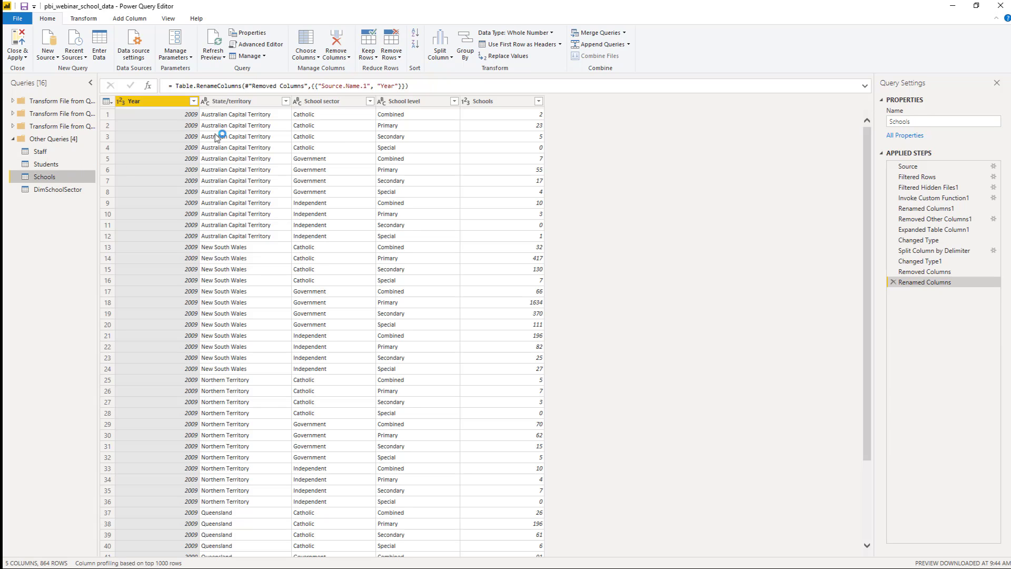
pyautogui.click(318, 101)
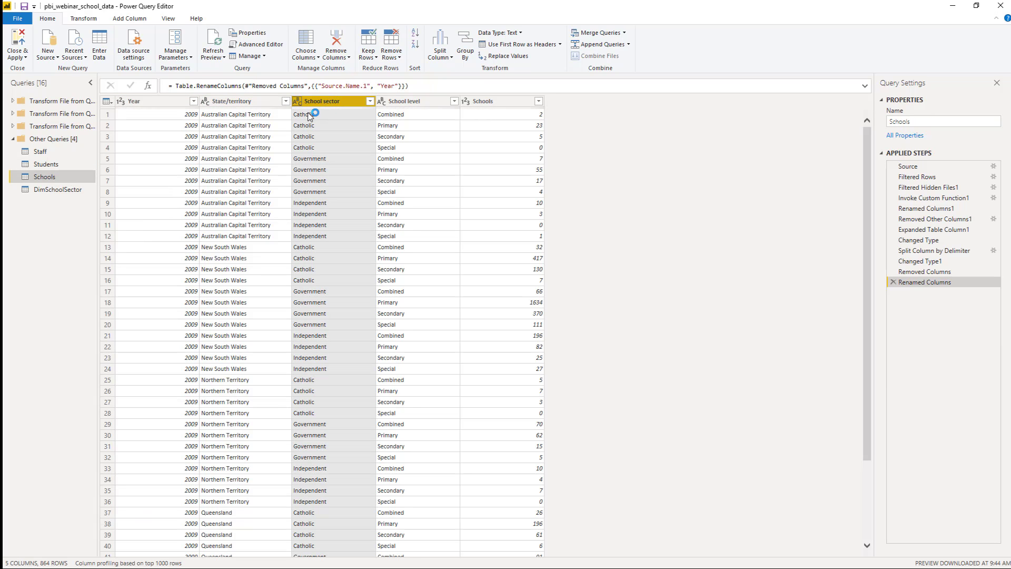
pyautogui.click(65, 191)
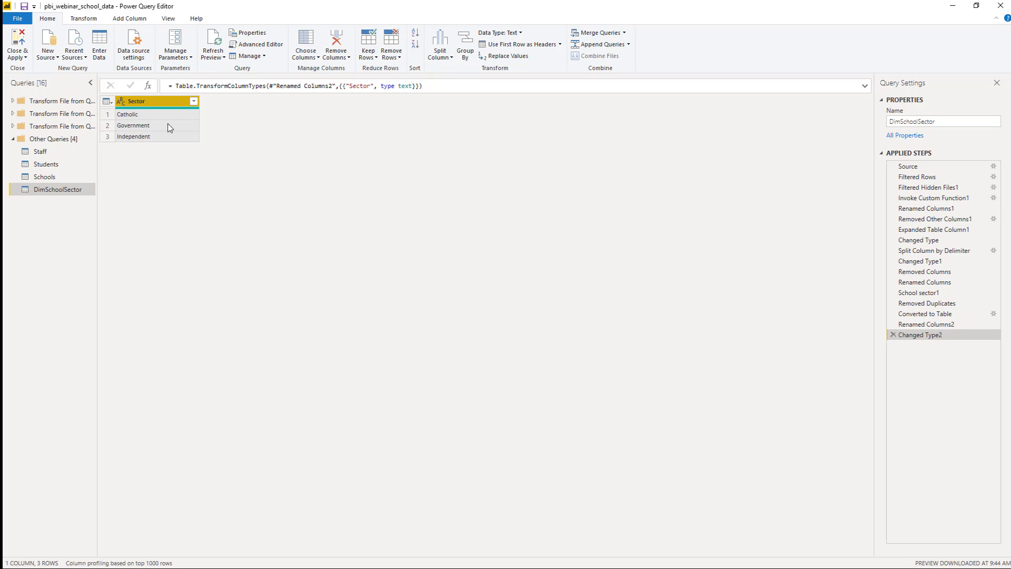
pyautogui.click(165, 130)
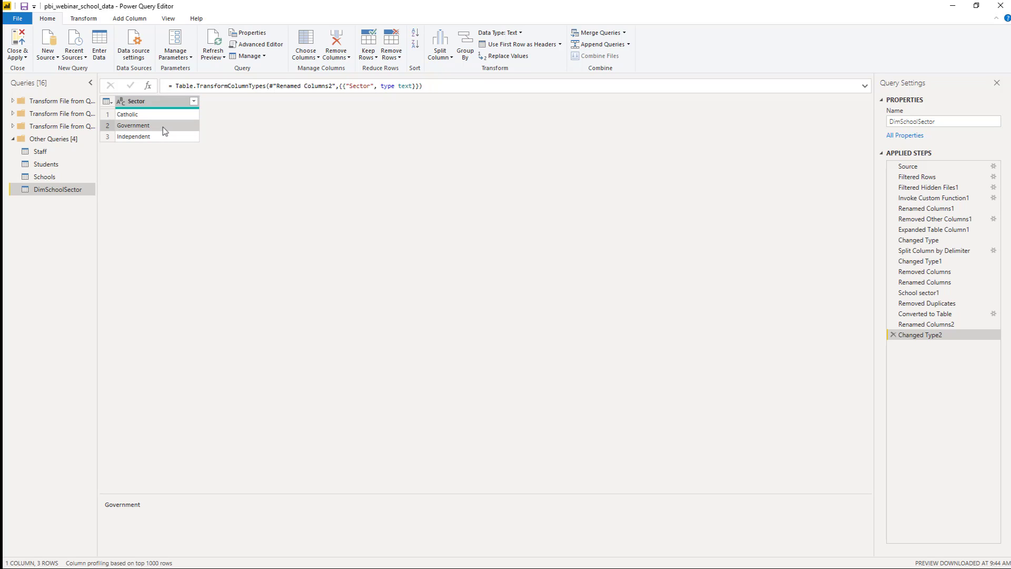
pyautogui.click(162, 116)
pyautogui.click(165, 137)
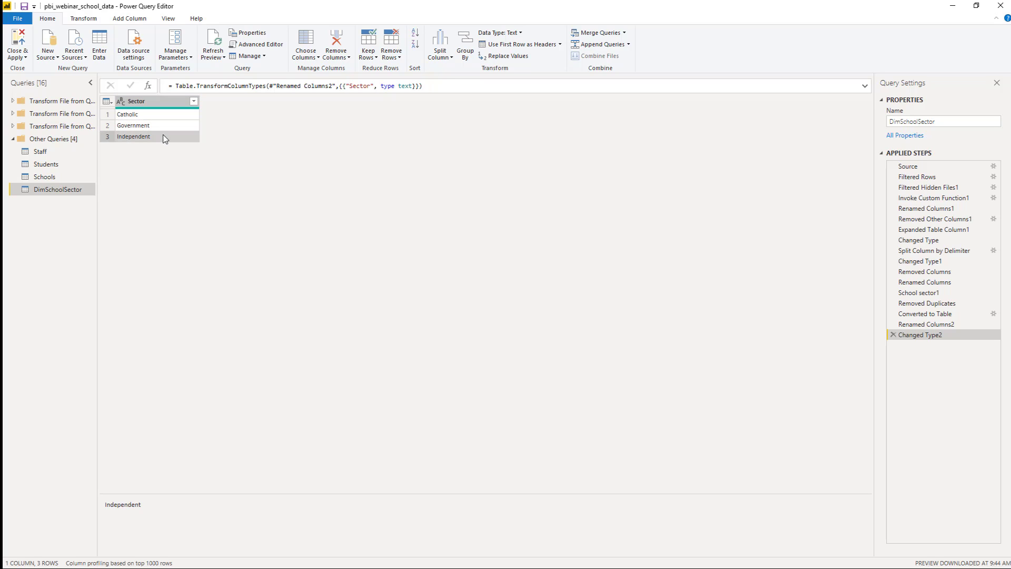
pyautogui.click(168, 103)
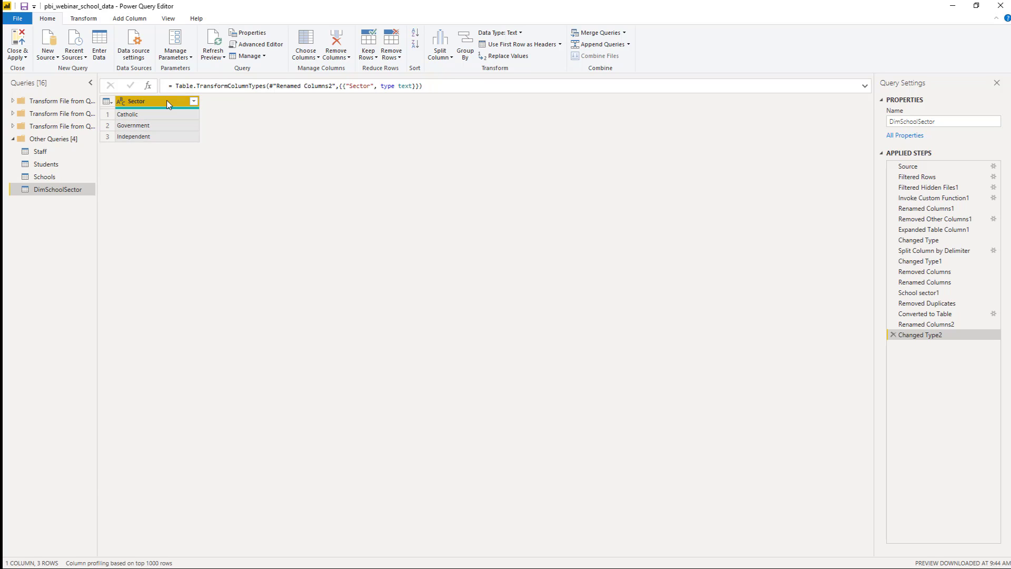
# Start a conditional column named SortOrder in DimSchoolSector that outputs 1 when Sector equals Government.
pyautogui.click(127, 16)
pyautogui.click(150, 32)
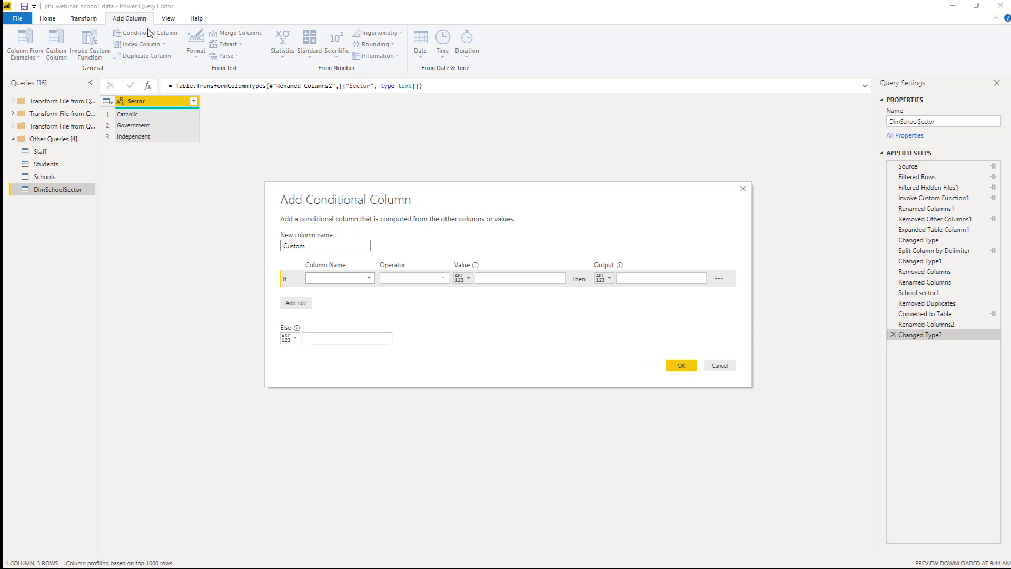
pyautogui.moveTo(320, 246); pyautogui.dragTo(273, 245)
pyautogui.write('SortOrder')
pyautogui.click(333, 278)
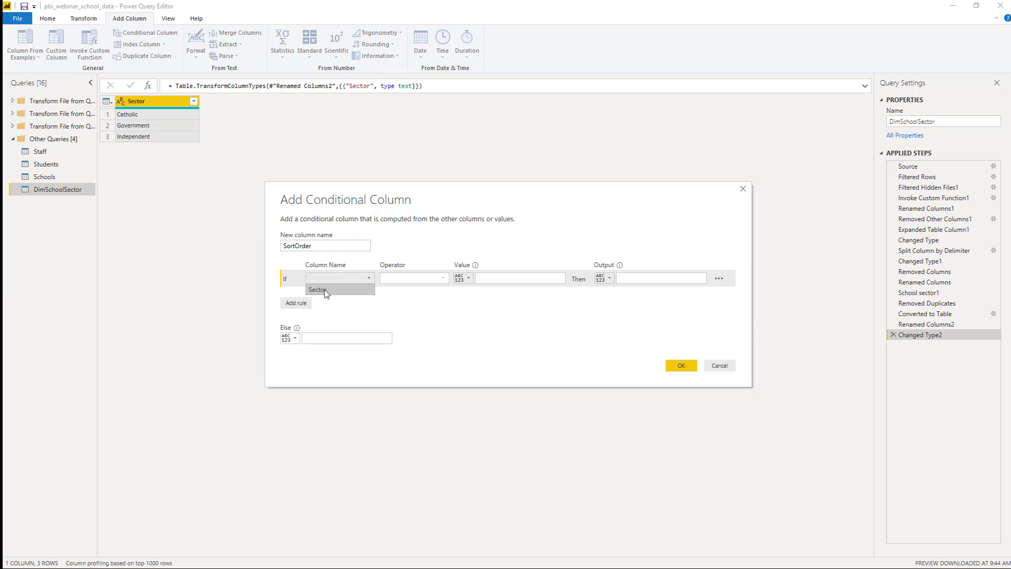
pyautogui.click(323, 291)
pyautogui.click(413, 278)
pyautogui.click(422, 289)
pyautogui.click(482, 278)
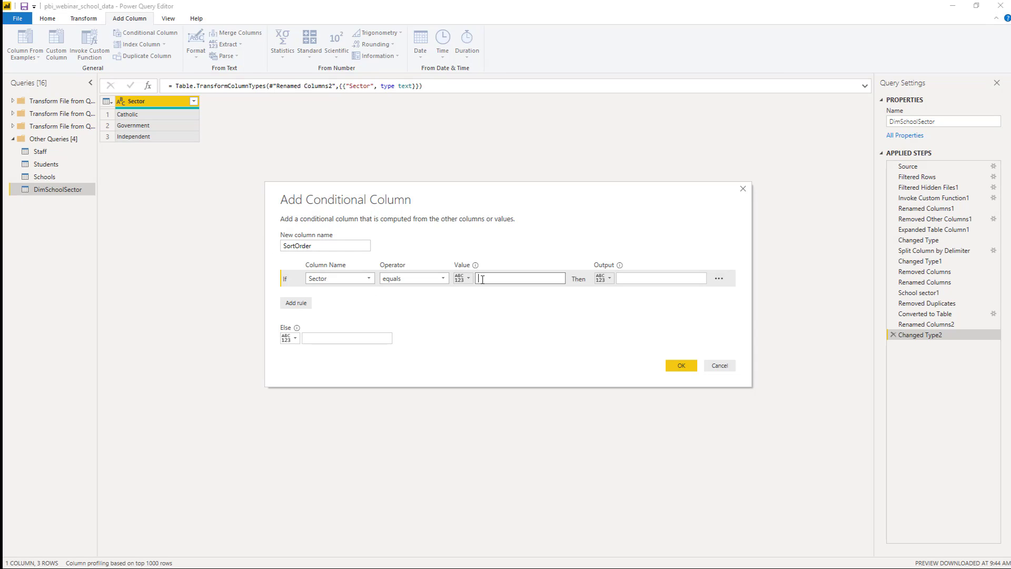
pyautogui.write('Government')
pyautogui.click(625, 283)
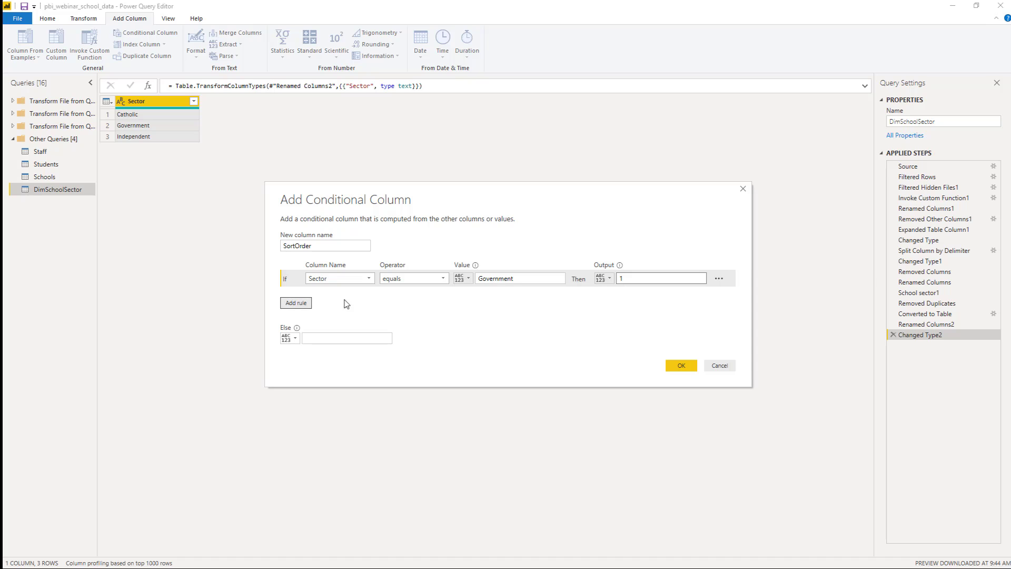
# Add an else-if rule to the conditional column that outputs 2 when Sector equals Catholic.
pyautogui.click(296, 303)
pyautogui.click(337, 295)
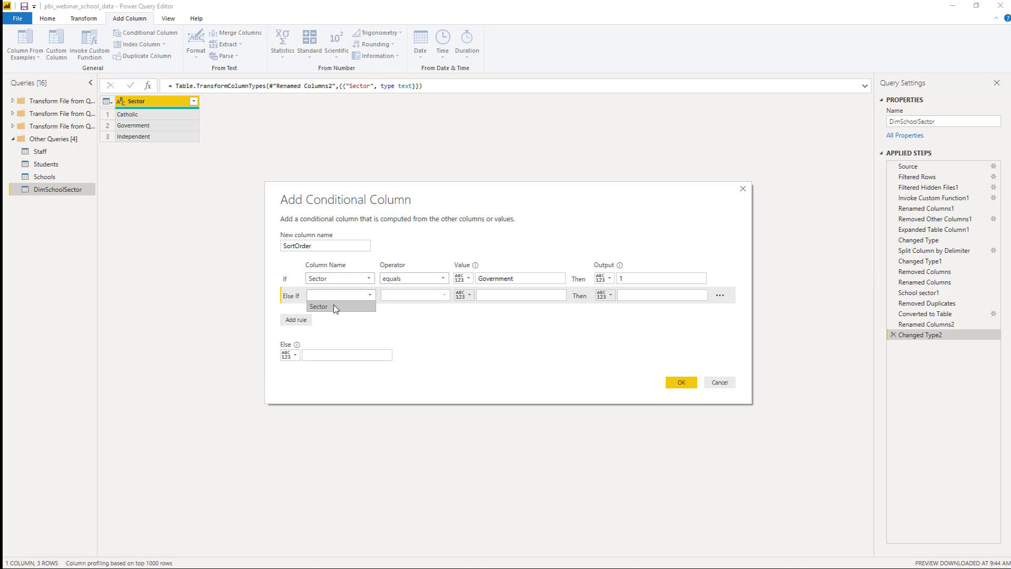
pyautogui.click(334, 307)
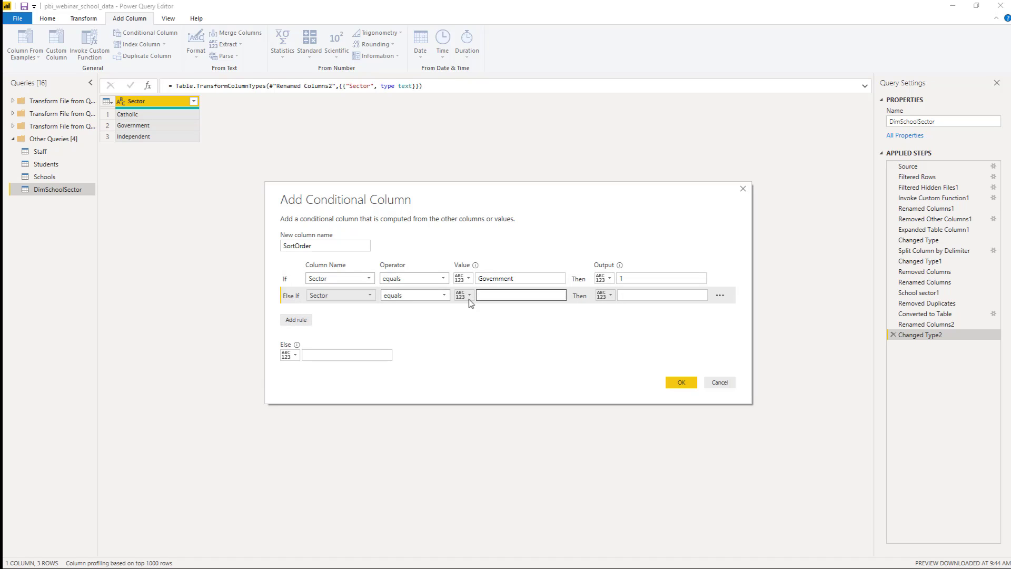
pyautogui.click(486, 298)
pyautogui.write('CAtho')
pyautogui.press('BackSpace')
pyautogui.press('BackSpace')
pyautogui.press('BackSpace')
pyautogui.press('BackSpace')
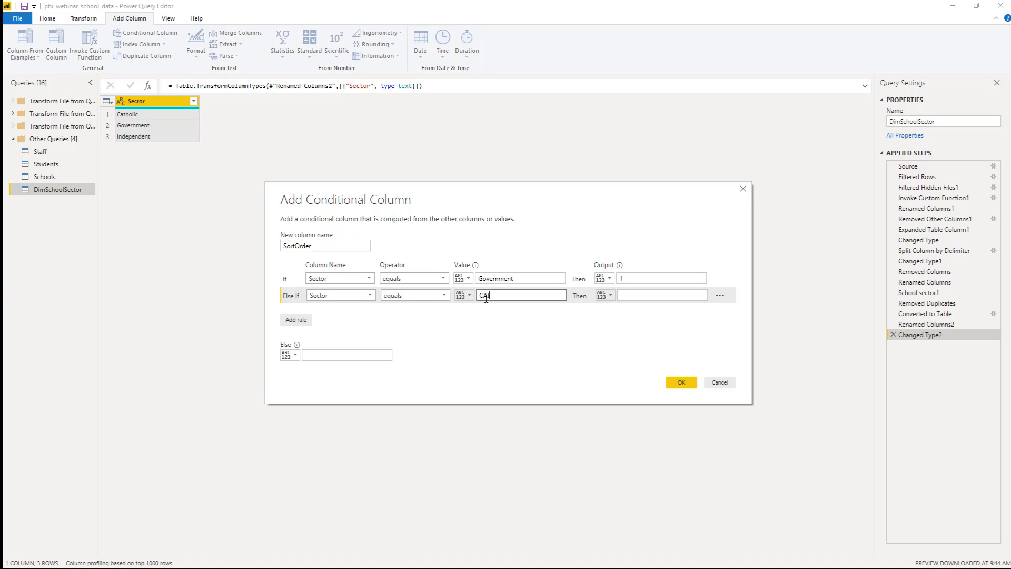
pyautogui.write('atholic')
pyautogui.press('Tab')
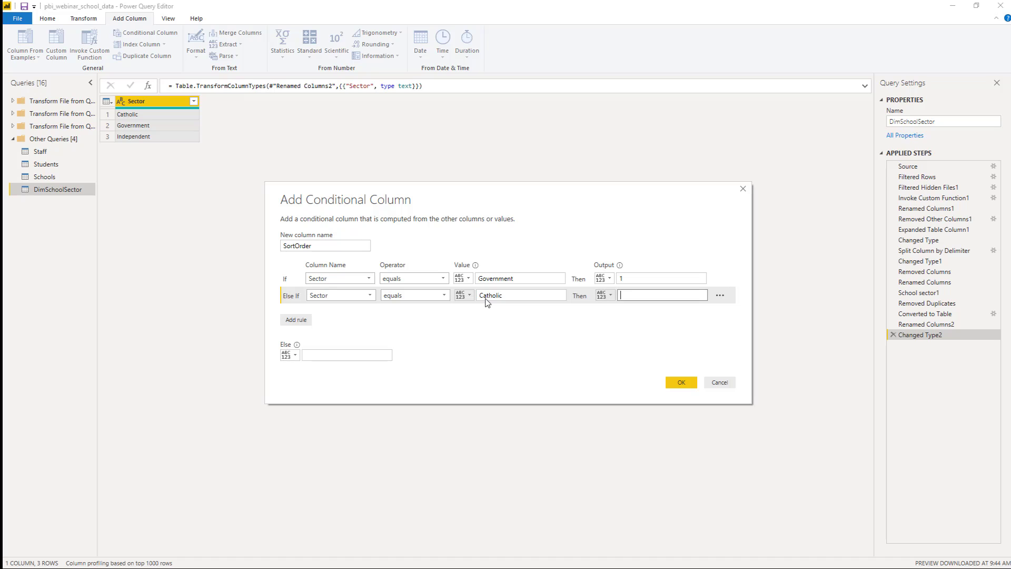
pyautogui.write('2')
# Create the conditional column with 3 as the else value, and set SortOrder's data type to Whole Number.
pyautogui.click(327, 354)
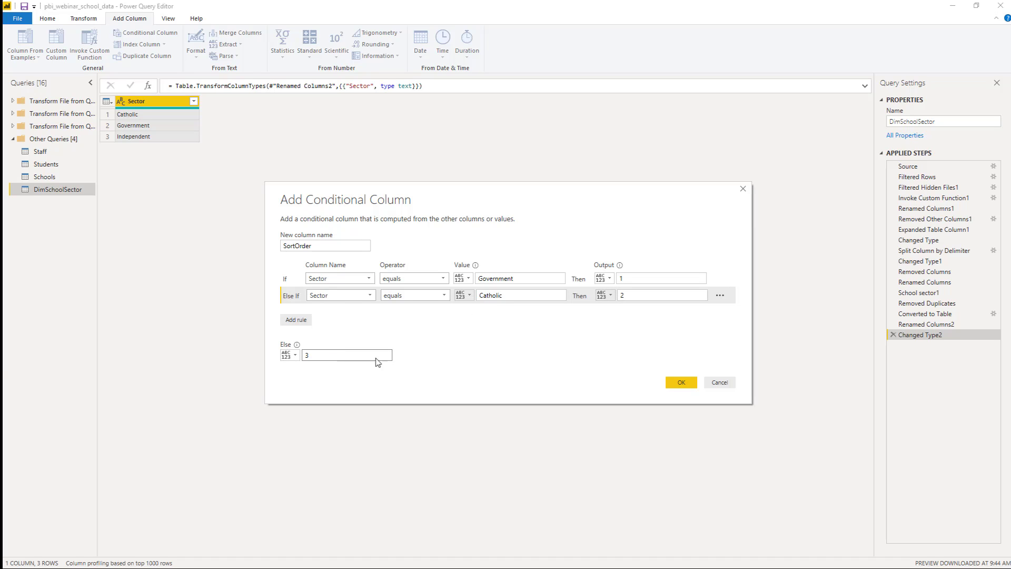
pyautogui.click(680, 381)
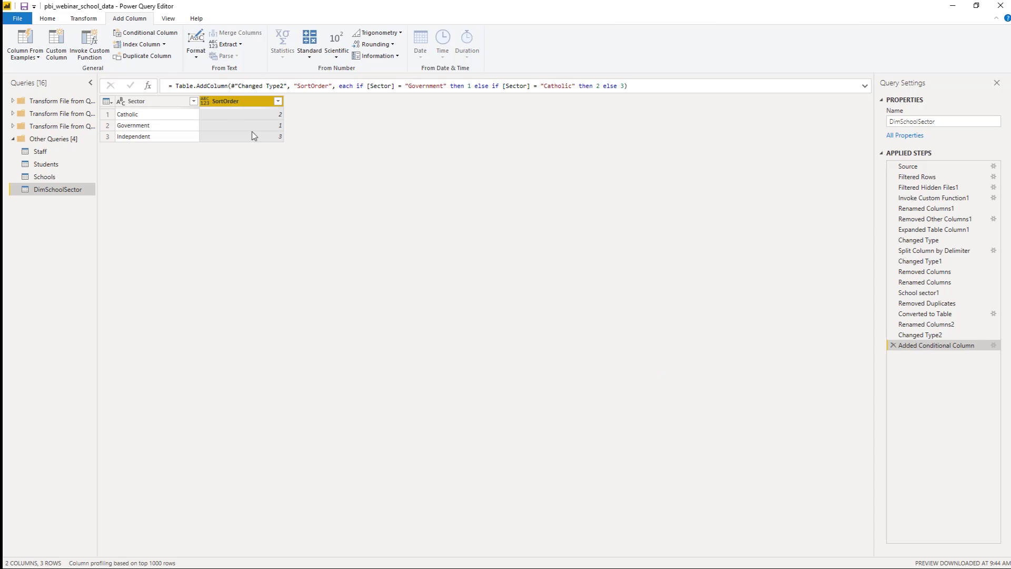
pyautogui.click(204, 101)
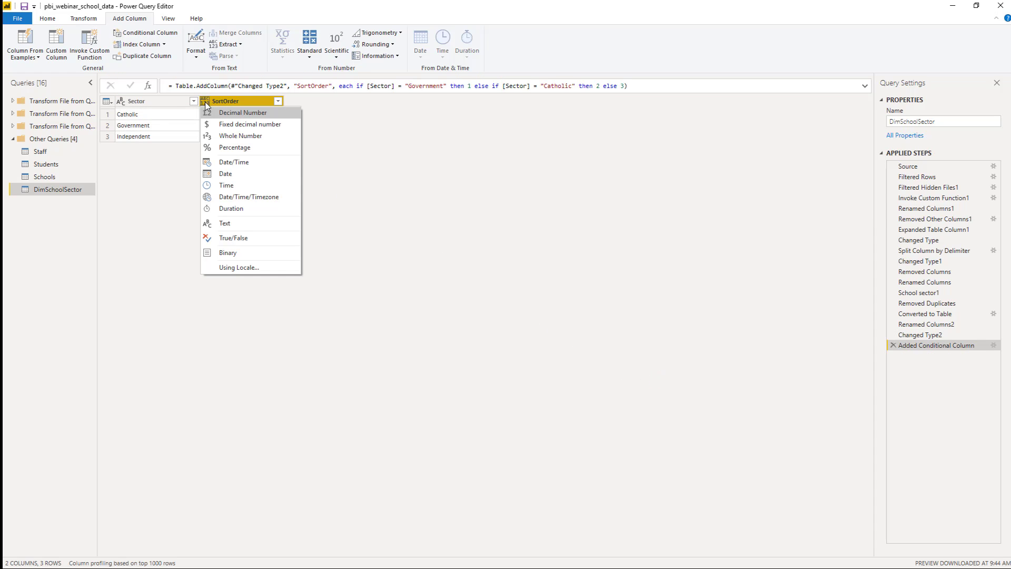
pyautogui.click(282, 132)
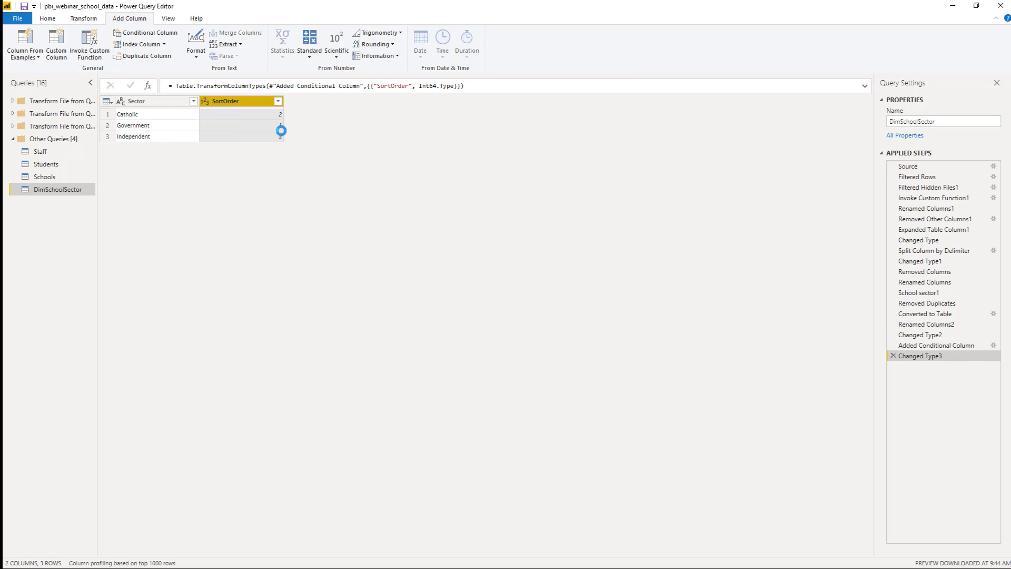
# Add the State/territory column of the Schools query as a new query.
pyautogui.click(61, 178)
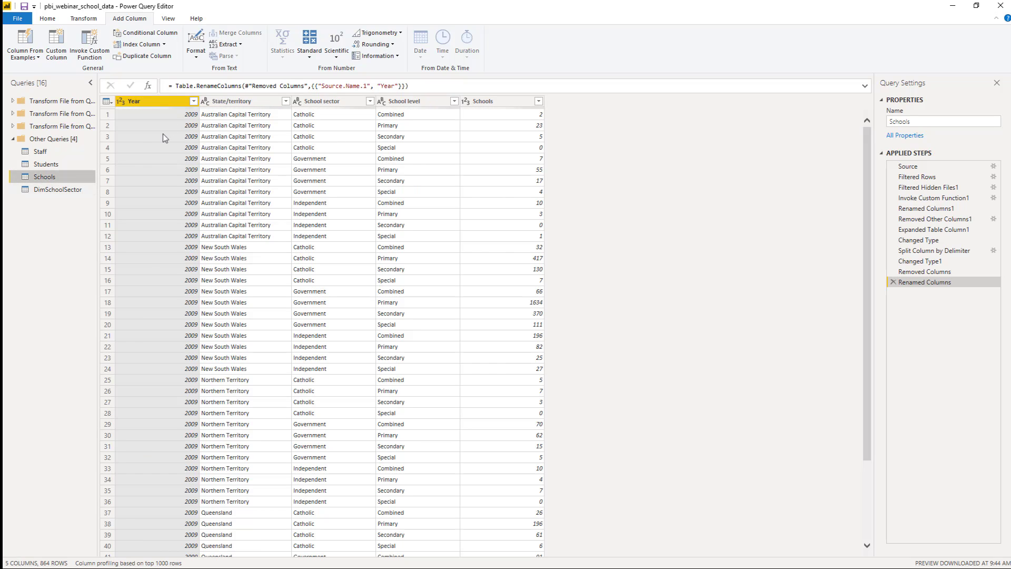
pyautogui.rightClick(243, 103)
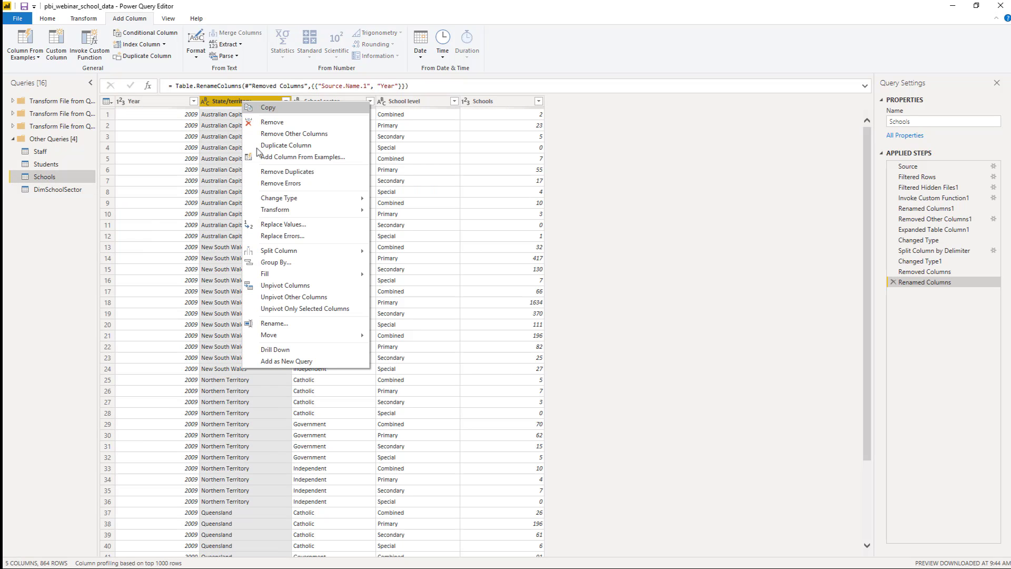
pyautogui.click(324, 363)
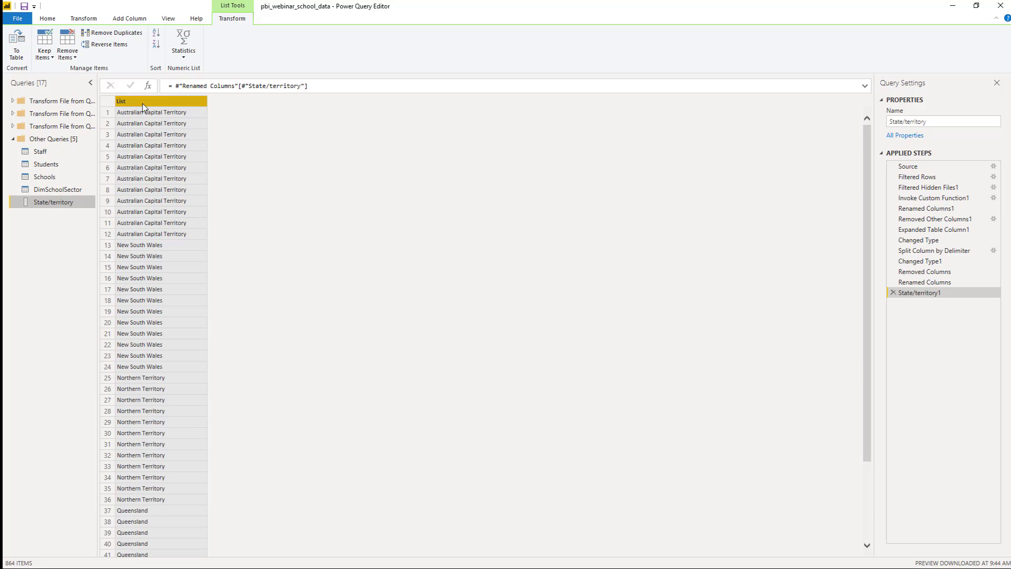
# Remove duplicates from the State/territory list and convert it to a table with the default conversion options.
pyautogui.click(114, 33)
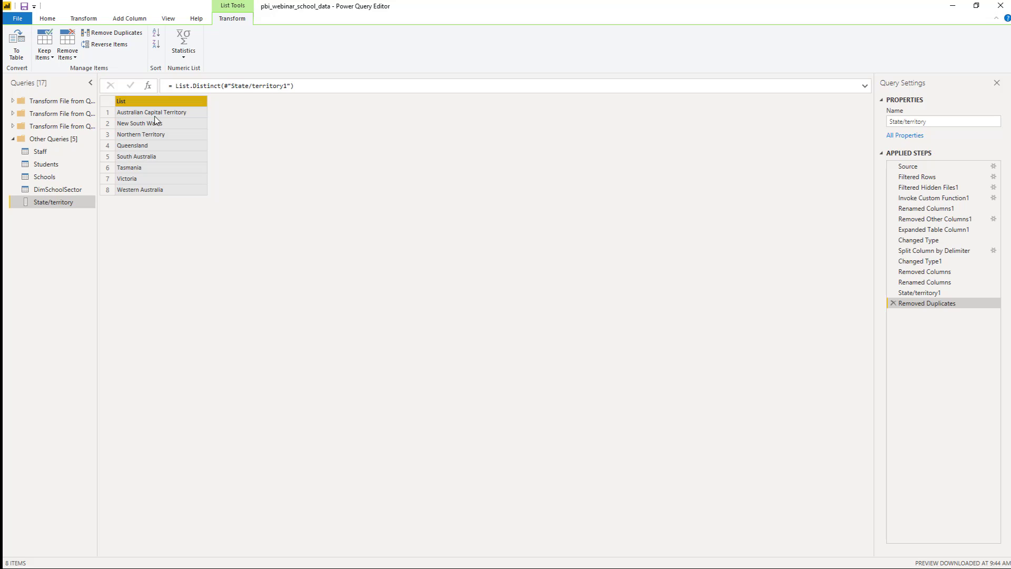
pyautogui.click(19, 49)
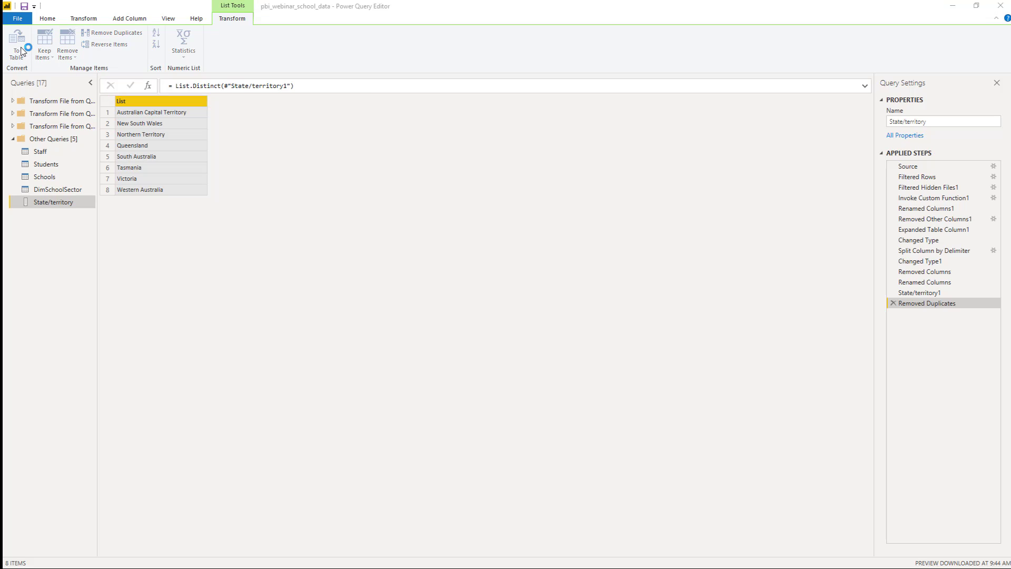
pyautogui.click(634, 332)
# Rename the State/territory query to DimStates.
pyautogui.moveTo(927, 121)
pyautogui.mouseDown()
pyautogui.moveTo(912, 123)
pyautogui.moveTo(937, 123)
pyautogui.moveTo(907, 123)
pyautogui.mouseUp()
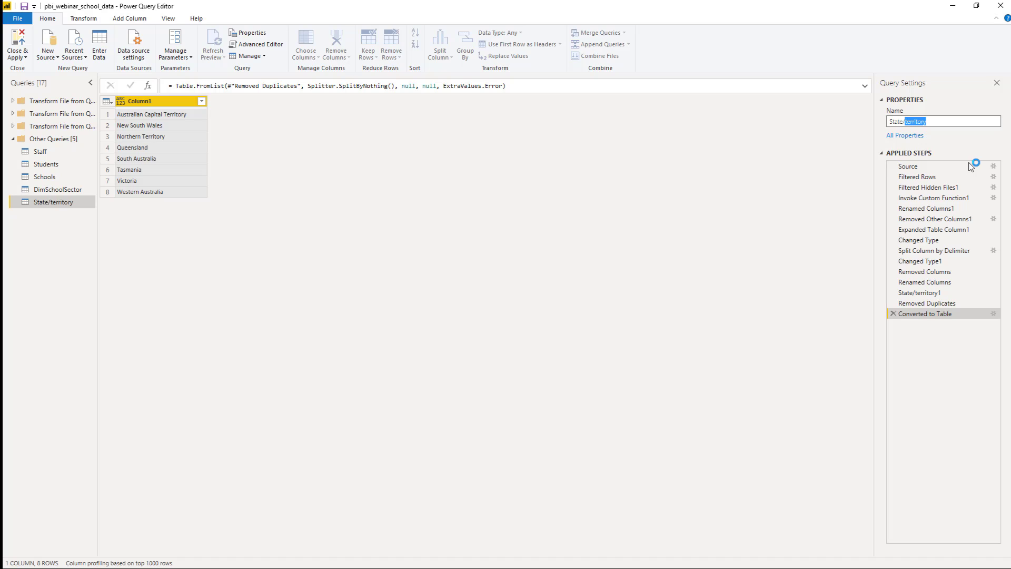
pyautogui.press('BackSpace')
pyautogui.press('BackSpace')
pyautogui.write('s')
pyautogui.press('Home')
pyautogui.write('Dim')
pyautogui.press('Return')
# In DimStates, rename Column1 to States and set its data type to Text.
pyautogui.doubleClick(173, 105)
pyautogui.write('Stat')
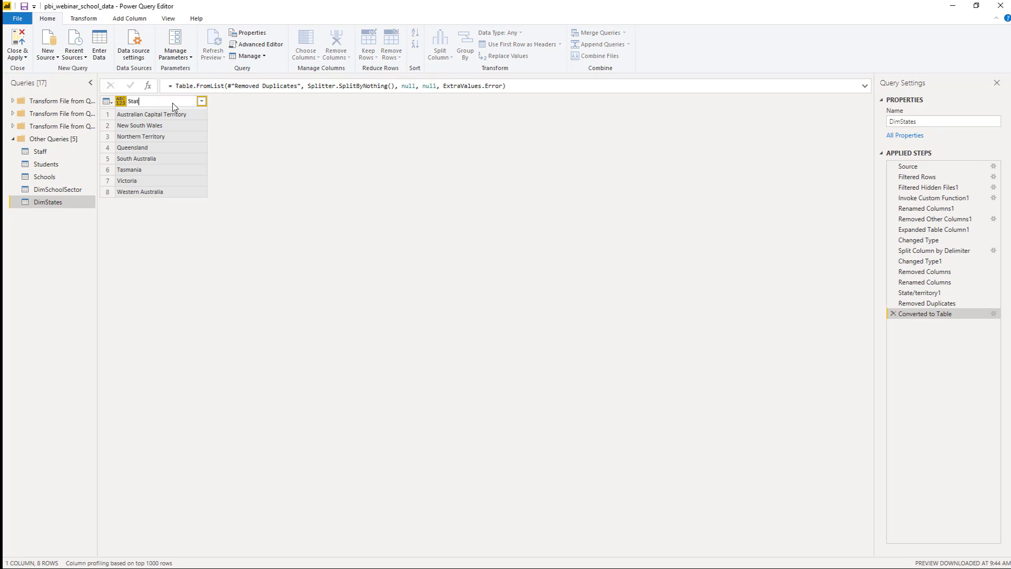
pyautogui.write('es')
pyautogui.press('Return')
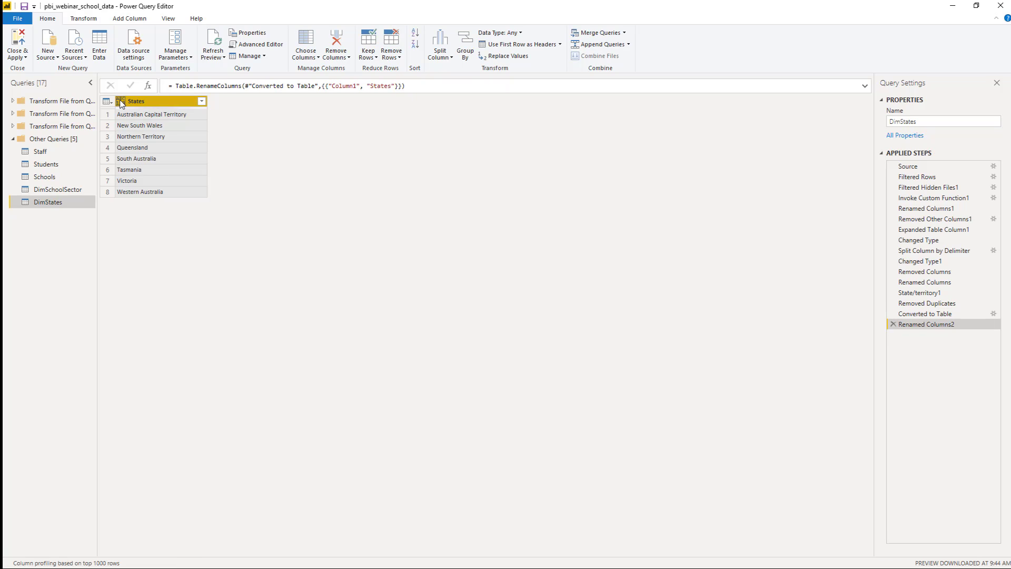
pyautogui.click(121, 104)
pyautogui.click(183, 223)
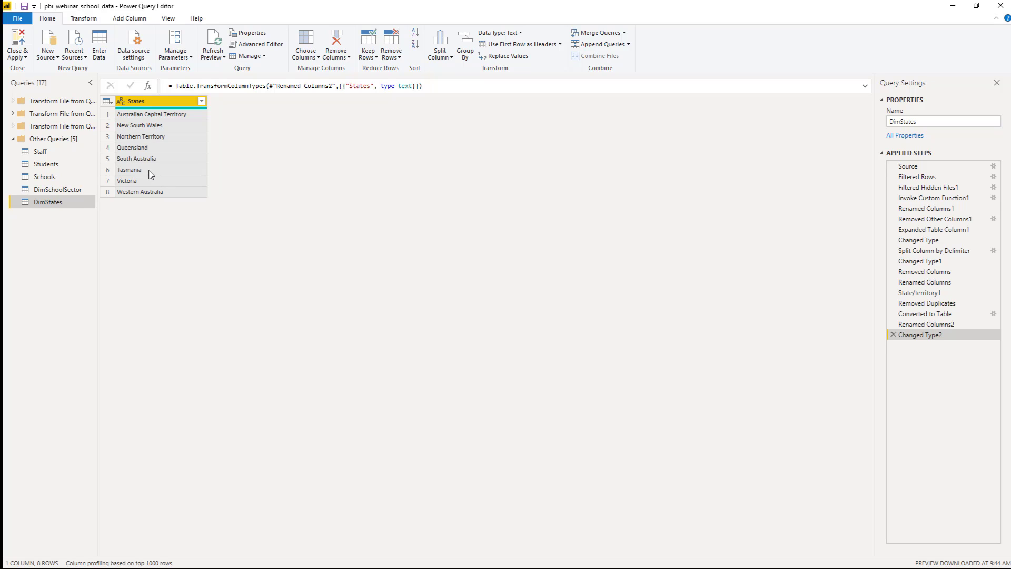
# Start a column from examples in DimStates and enter ACT, NSW and NT for the first three states.
pyautogui.click(130, 18)
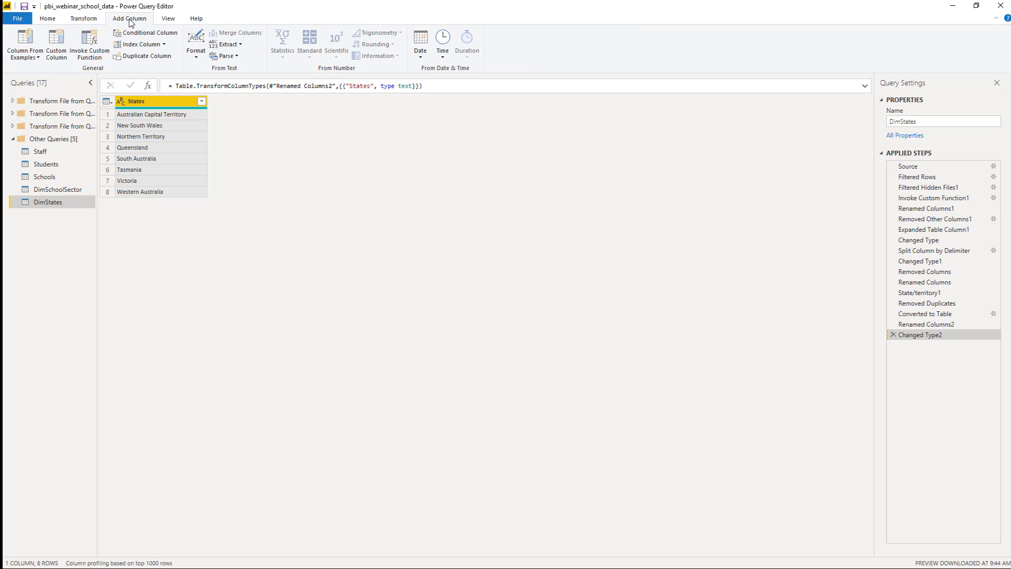
pyautogui.click(30, 40)
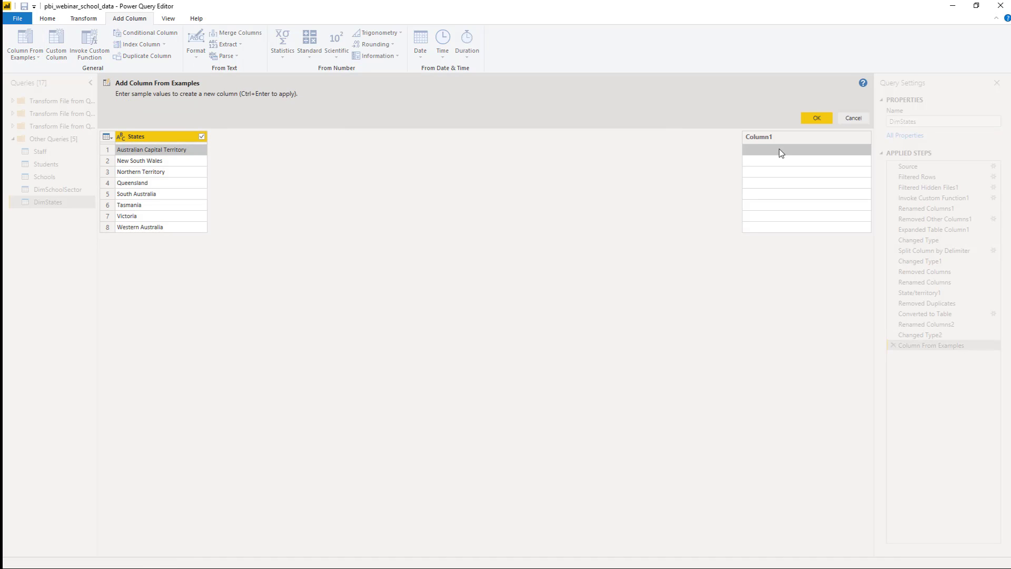
pyautogui.write('ACT')
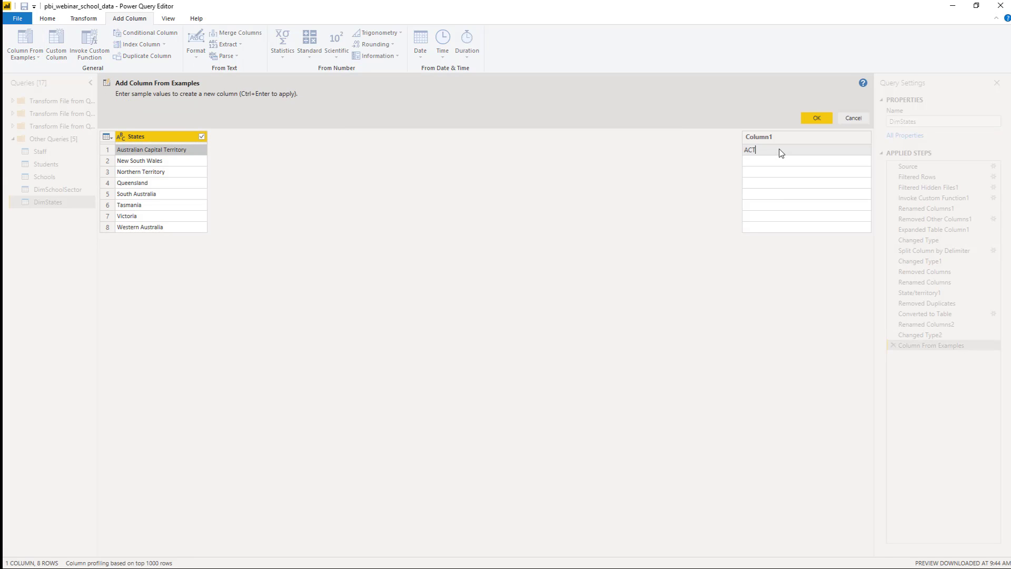
pyautogui.press('Return')
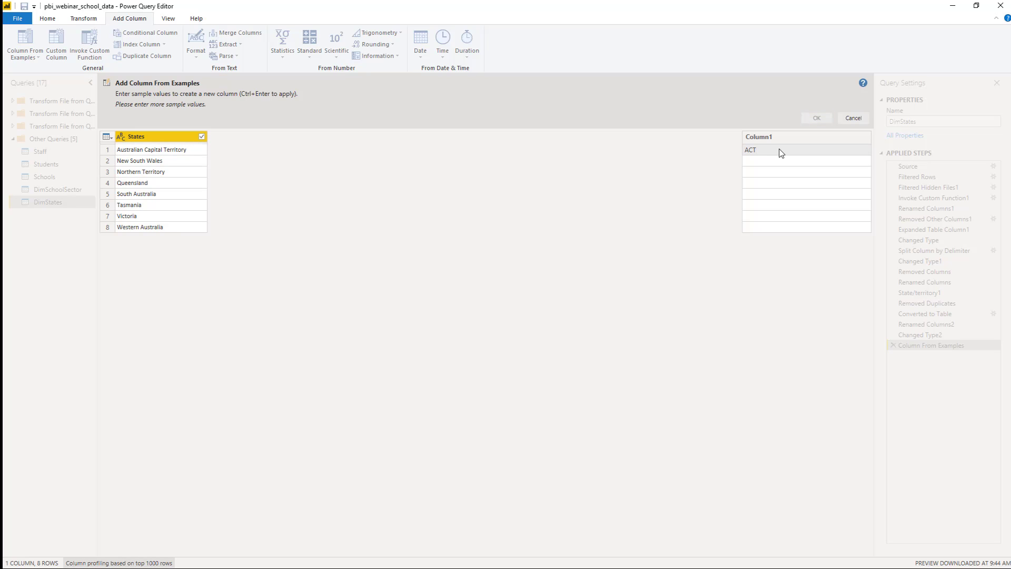
pyautogui.click(781, 162)
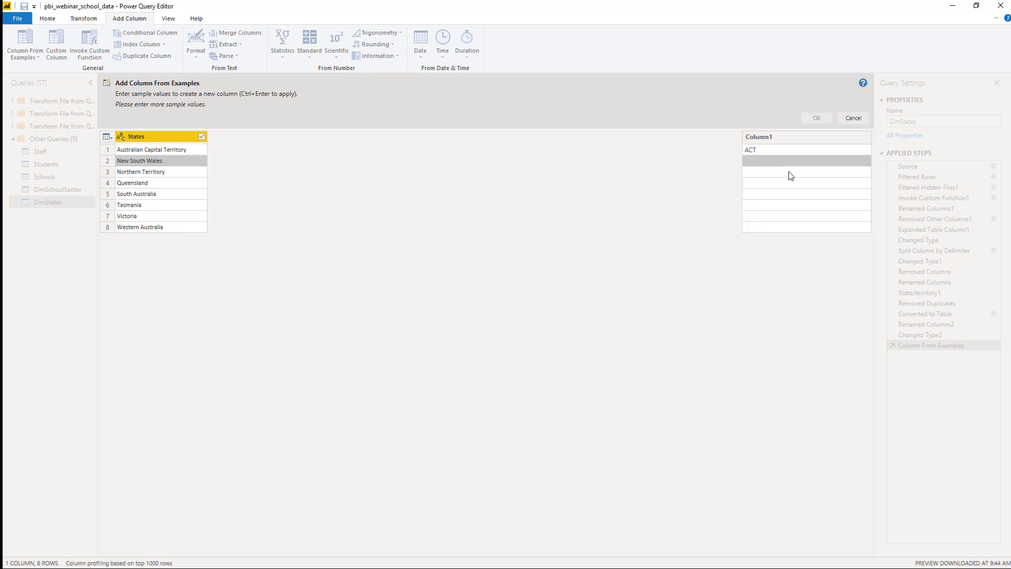
pyautogui.write('NSW')
pyautogui.press('Return')
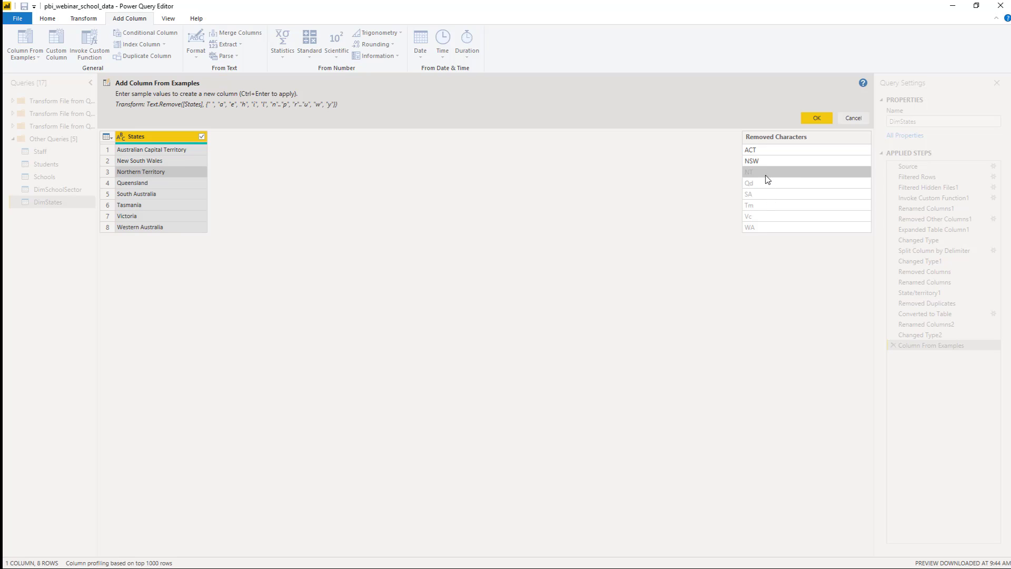
pyautogui.click(766, 176)
pyautogui.press('Return')
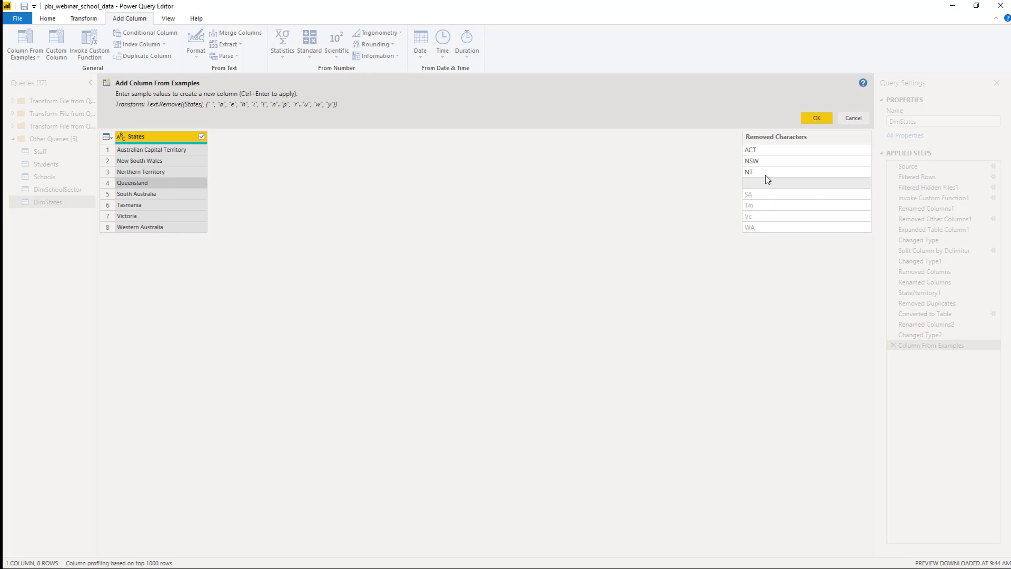
# Fill the remaining example values with QLD, SA, TAS, VIC and WA, and create the column.
pyautogui.write('QLD')
pyautogui.press('Return')
pyautogui.write('SA')
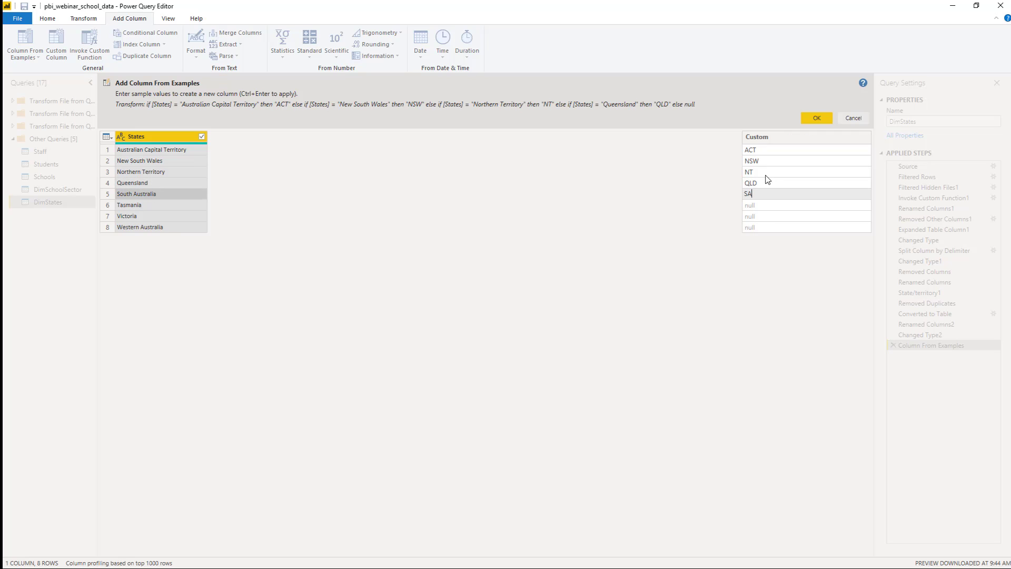
pyautogui.press('Return')
pyautogui.write('TAS')
pyautogui.press('Return')
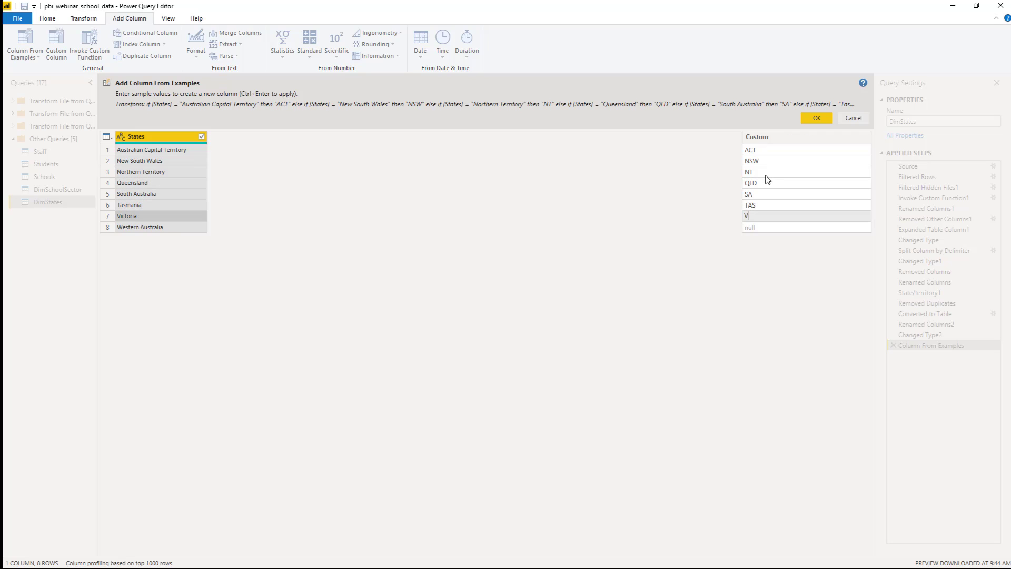
pyautogui.write('VIC')
pyautogui.press('Return')
pyautogui.write('WA')
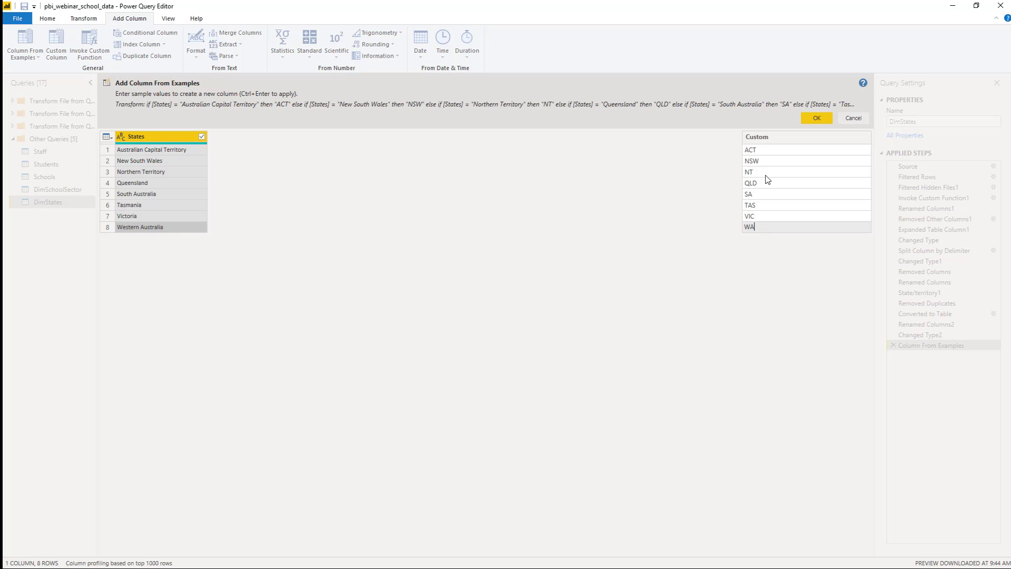
pyautogui.press('Return')
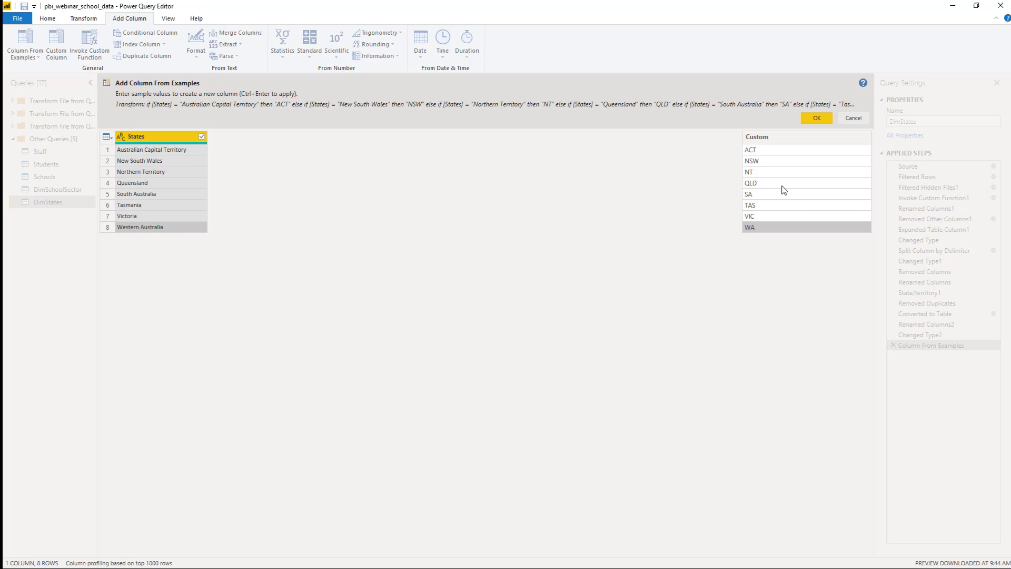
pyautogui.click(815, 119)
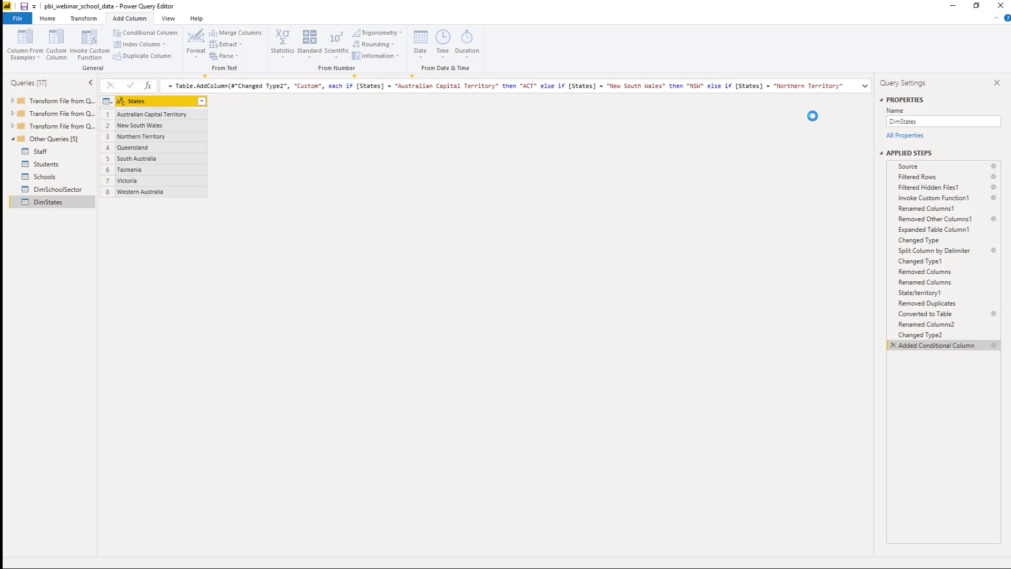
# Rename the Custom column of abbreviations in DimStates to State.
pyautogui.doubleClick(249, 103)
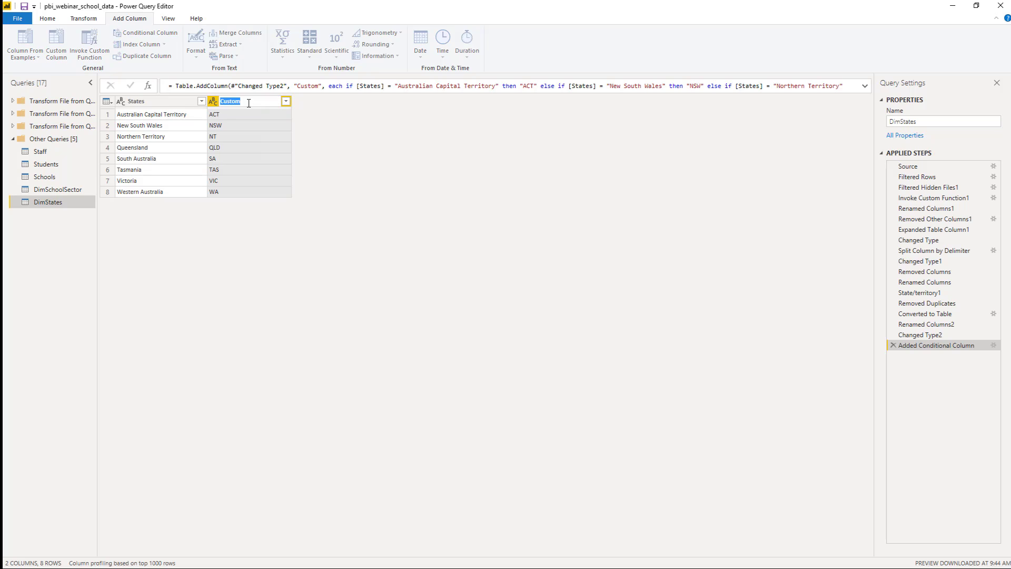
pyautogui.write('STat')
pyautogui.press('BackSpace')
pyautogui.press('BackSpace')
pyautogui.press('BackSpace')
pyautogui.write('tate')
pyautogui.press('Return')
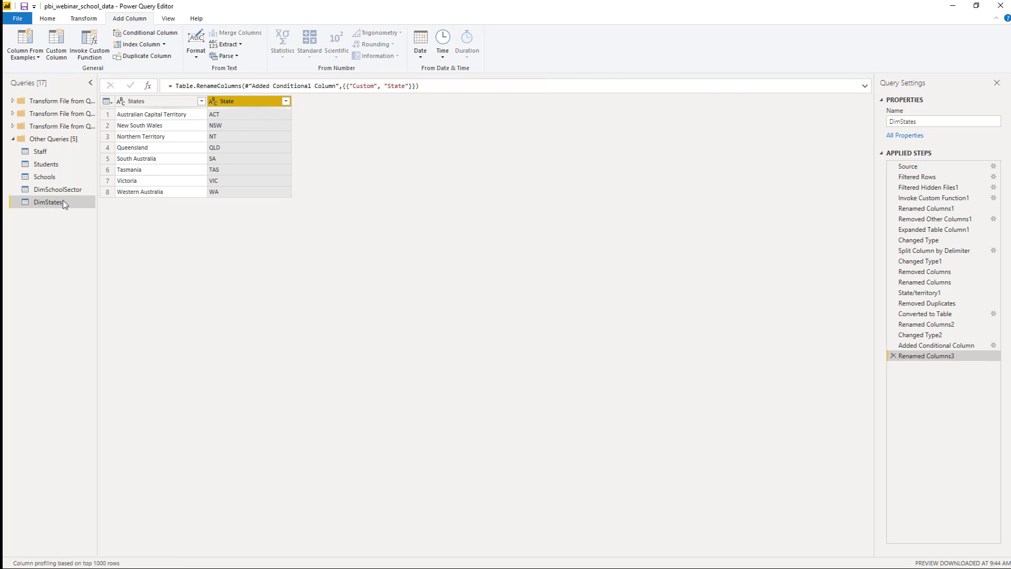
pyautogui.click(51, 179)
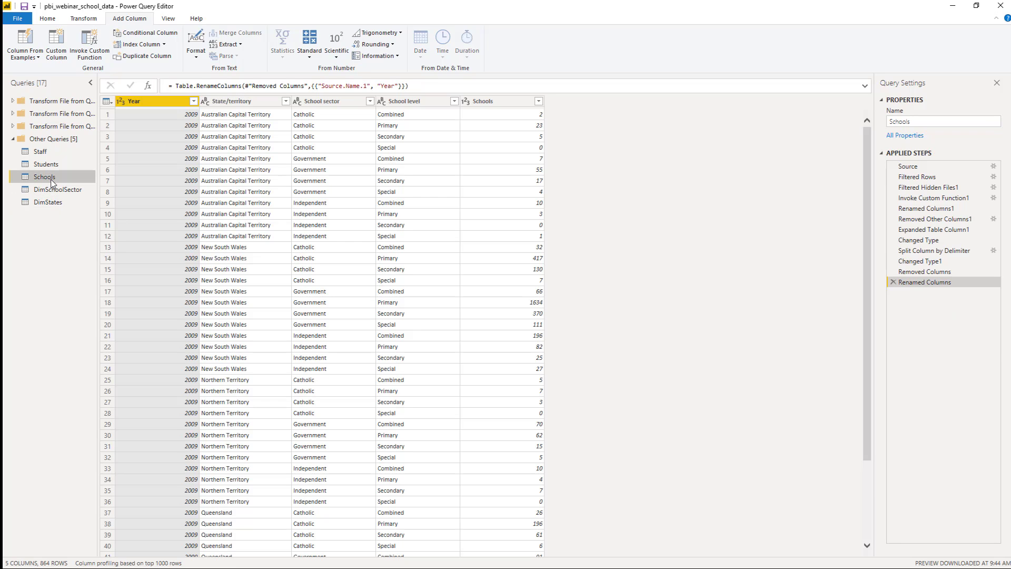
pyautogui.rightClick(152, 101)
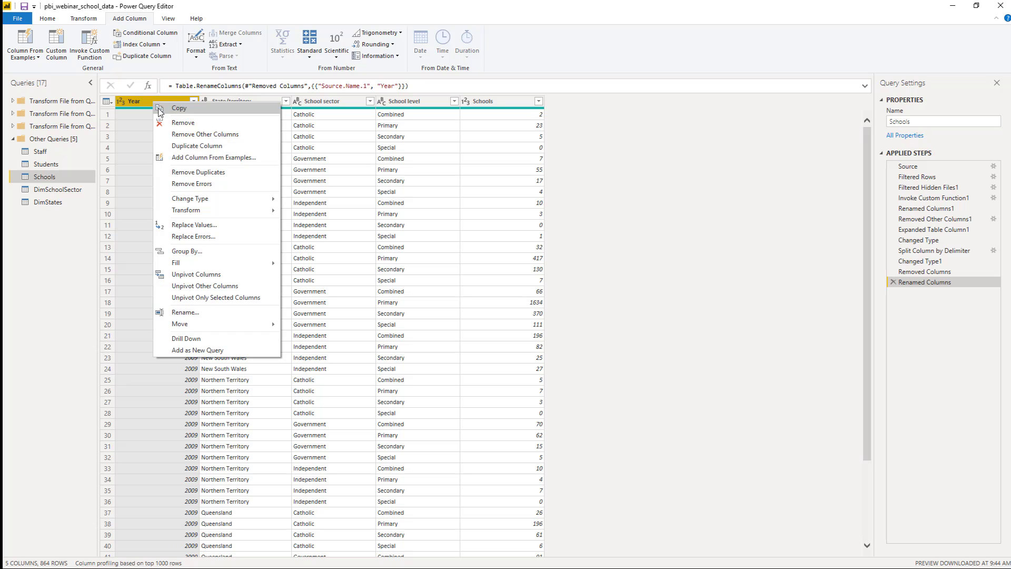
pyautogui.click(80, 263)
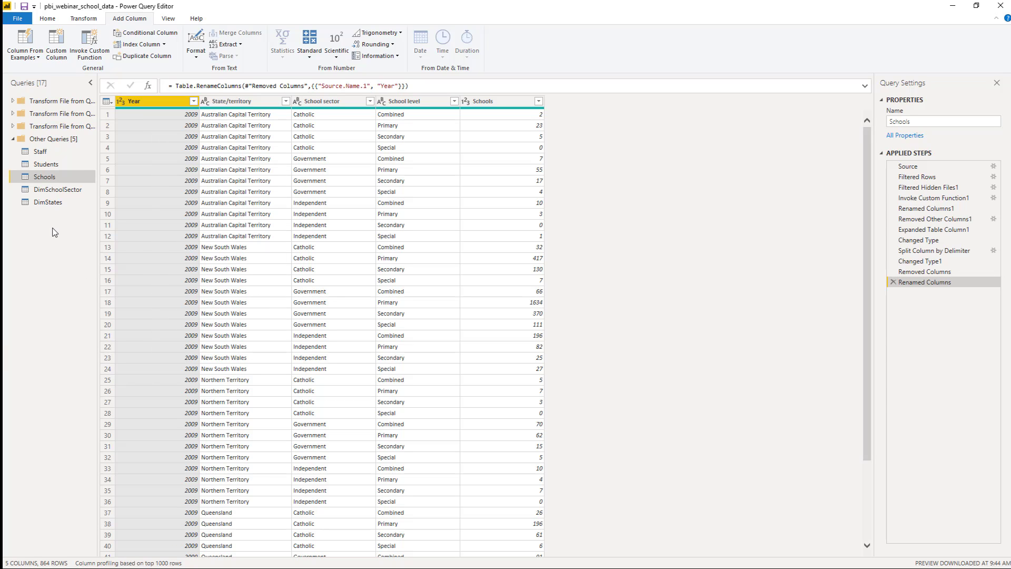
# Create a blank query that generates a list of years with the formula ={2008..2018}.
pyautogui.rightClick(54, 232)
pyautogui.moveTo(93, 253)
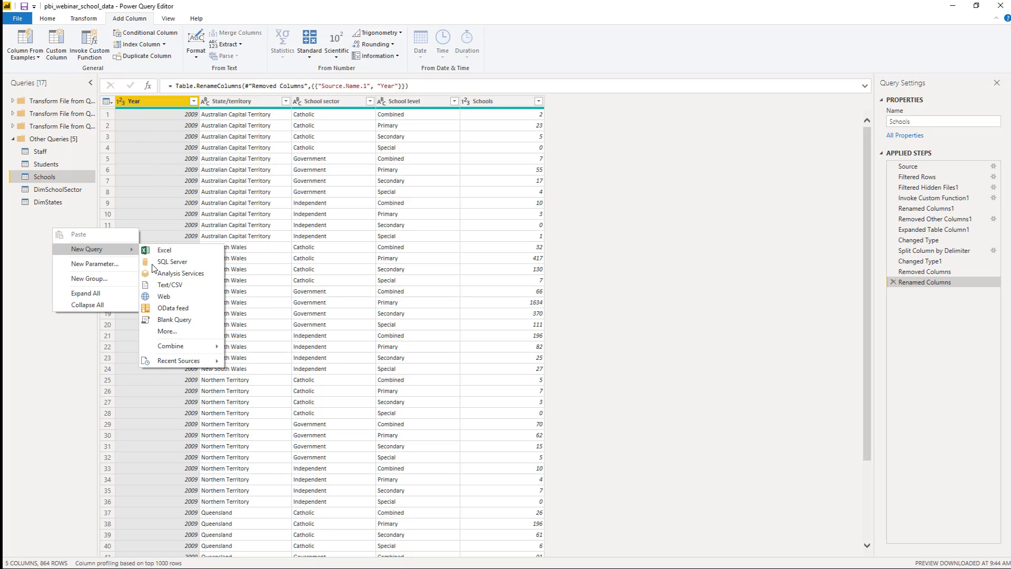
pyautogui.click(179, 320)
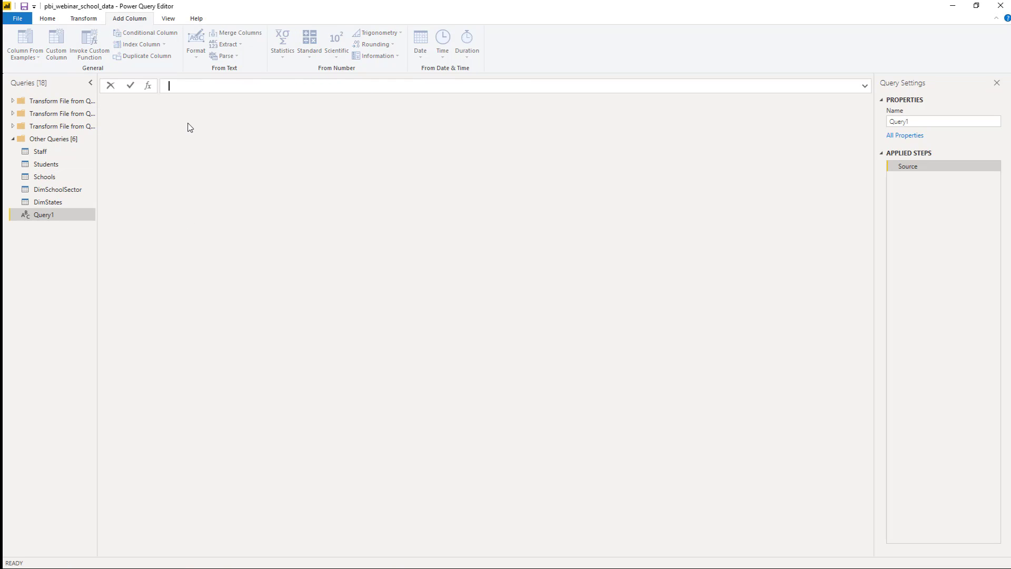
pyautogui.write('={}')
pyautogui.write('2008')
pyautogui.write('..2018')
pyautogui.press('Return')
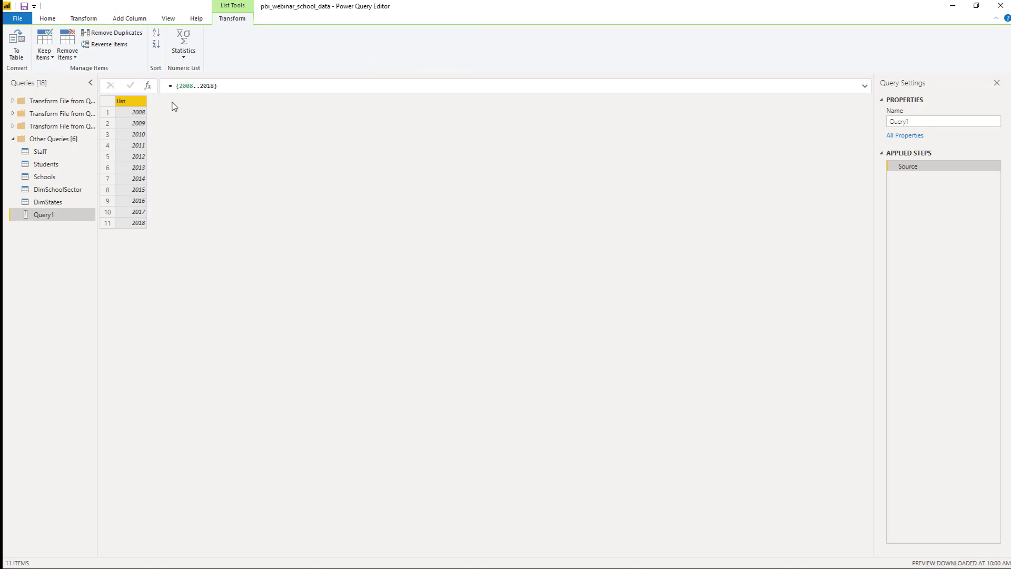
# Convert the year list to a table with the default options and rename the query to DimDates.
pyautogui.click(26, 57)
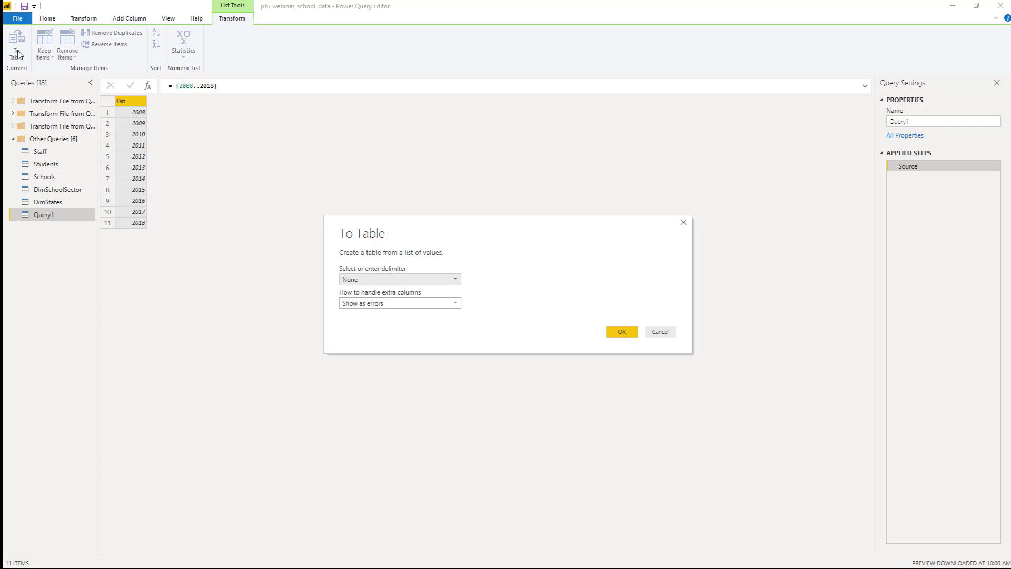
pyautogui.click(625, 332)
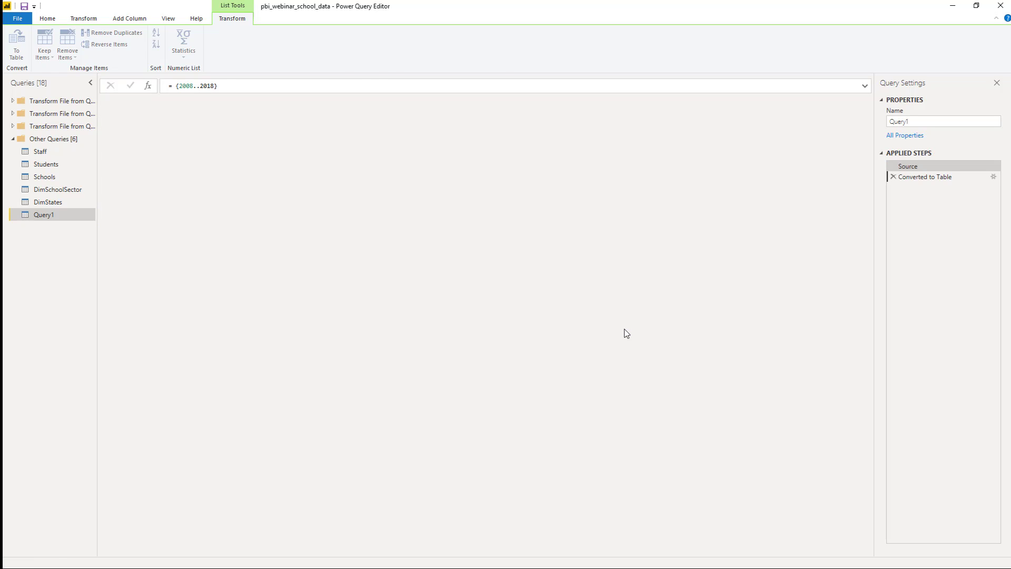
pyautogui.moveTo(959, 121); pyautogui.dragTo(874, 124)
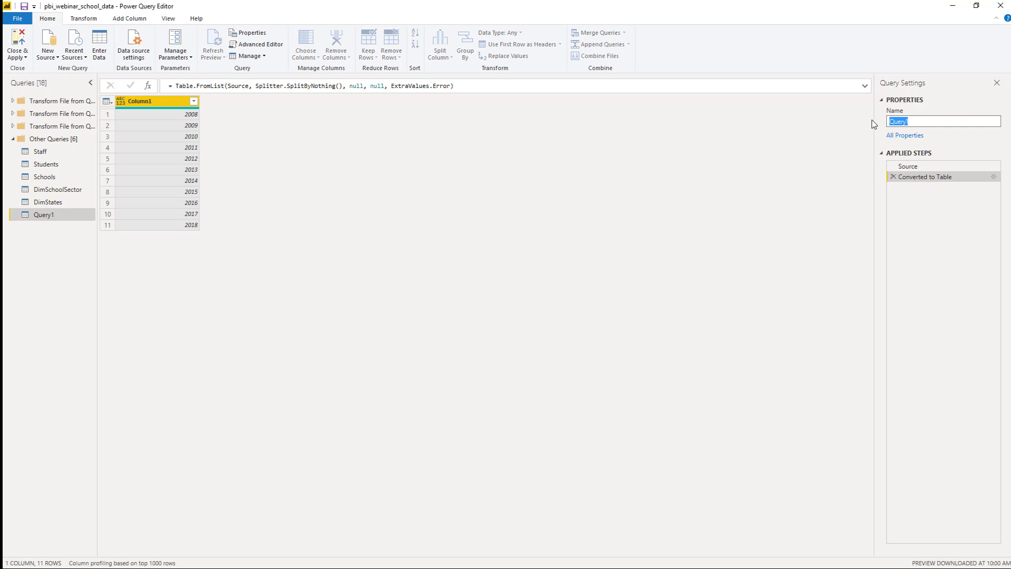
pyautogui.write('DimDates')
pyautogui.press('Return')
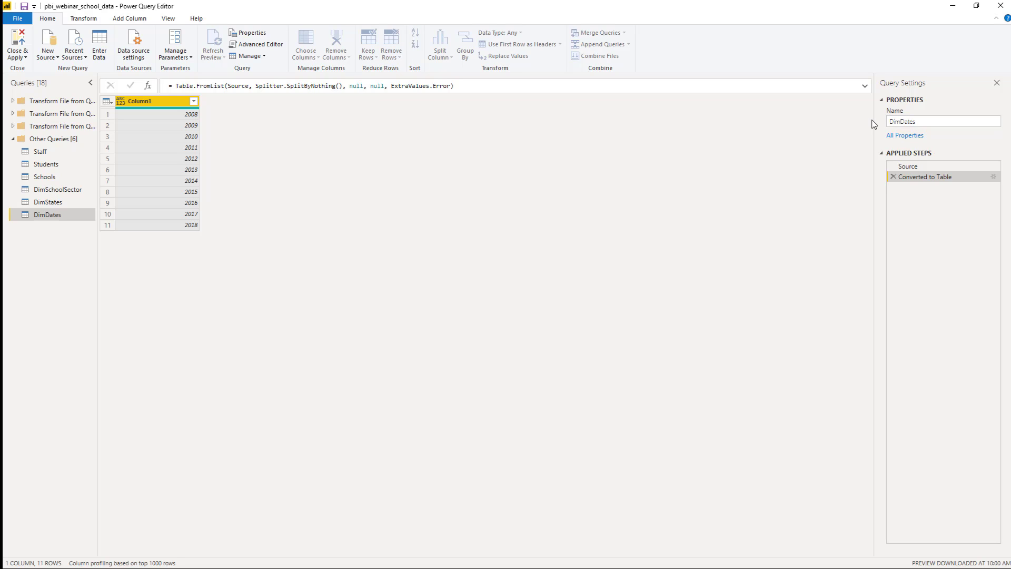
# In DimDates, rename Column1 to Year and set its data type to Whole Number.
pyautogui.doubleClick(159, 101)
pyautogui.write('Year')
pyautogui.press('Return')
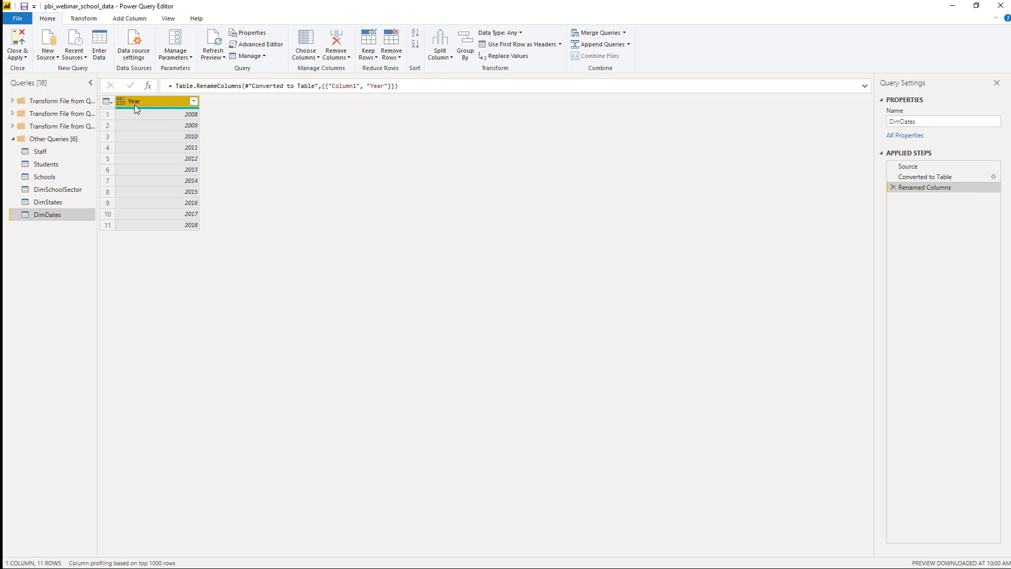
pyautogui.click(120, 100)
pyautogui.click(185, 137)
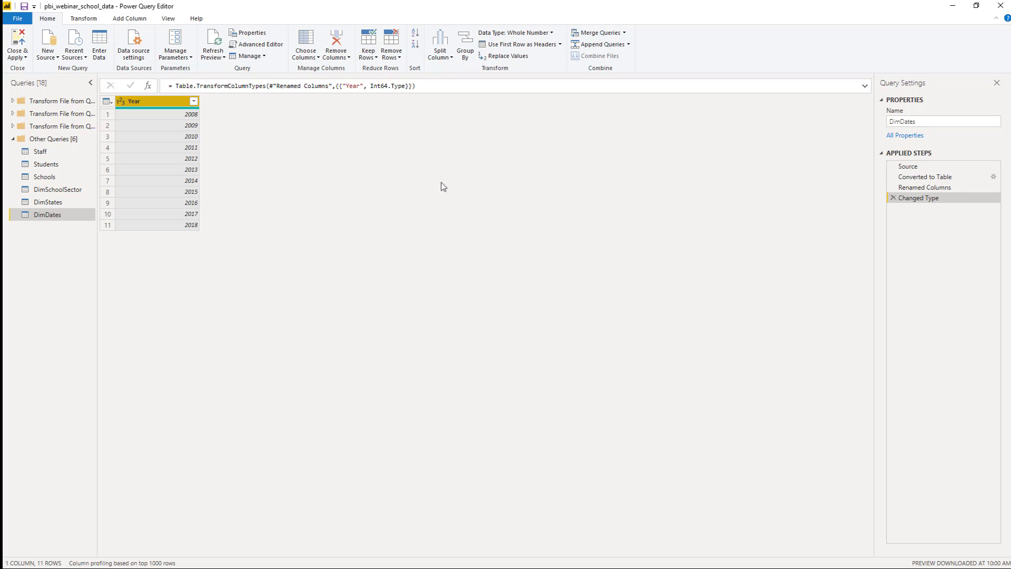
pyautogui.click(896, 167)
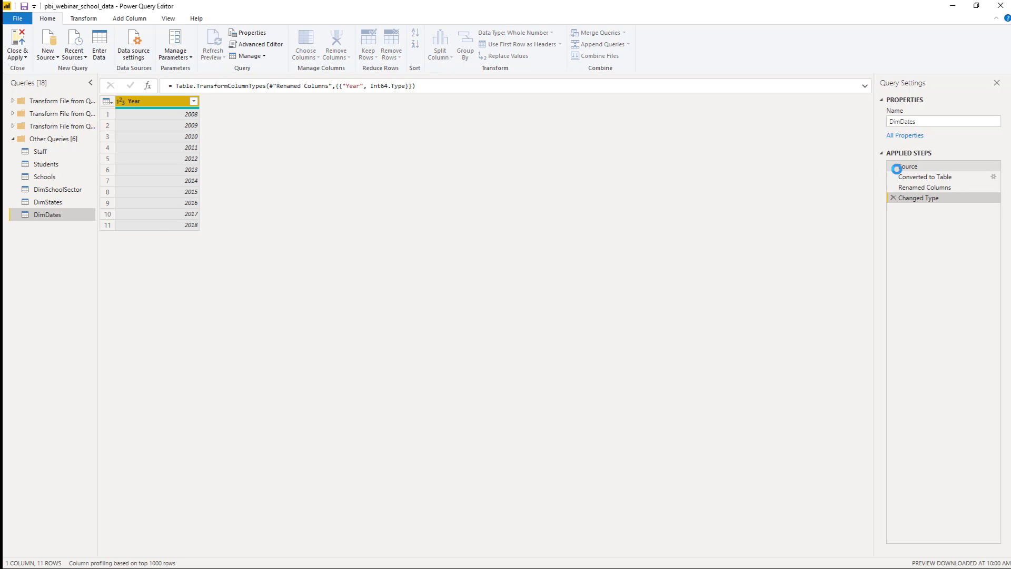
pyautogui.click(929, 200)
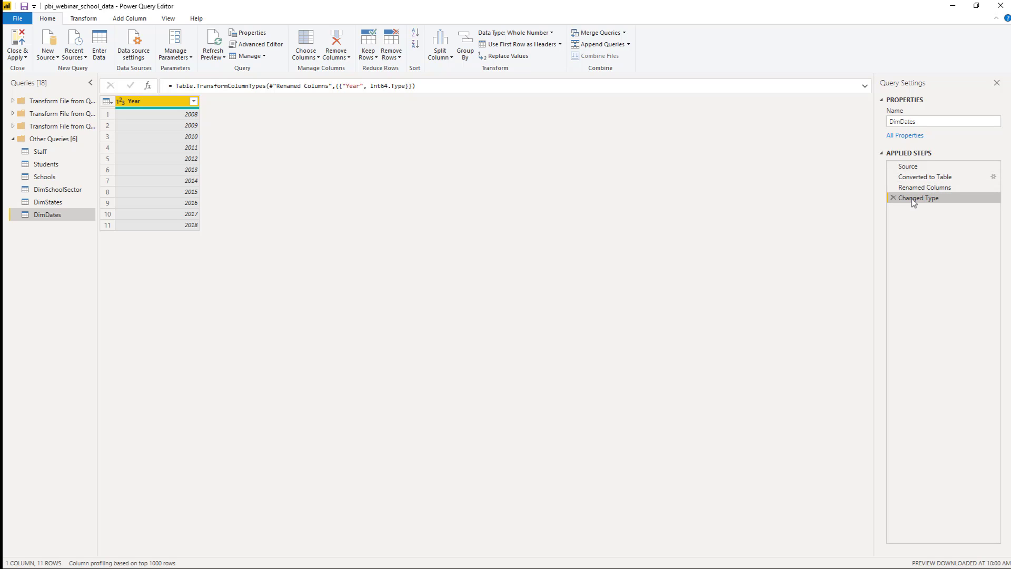
pyautogui.click(79, 178)
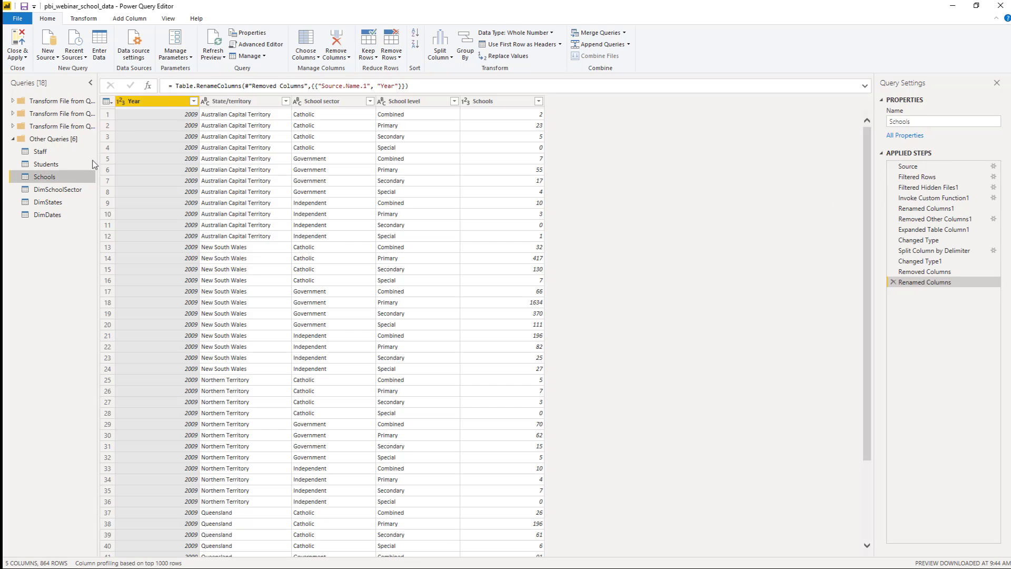
pyautogui.rightClick(137, 104)
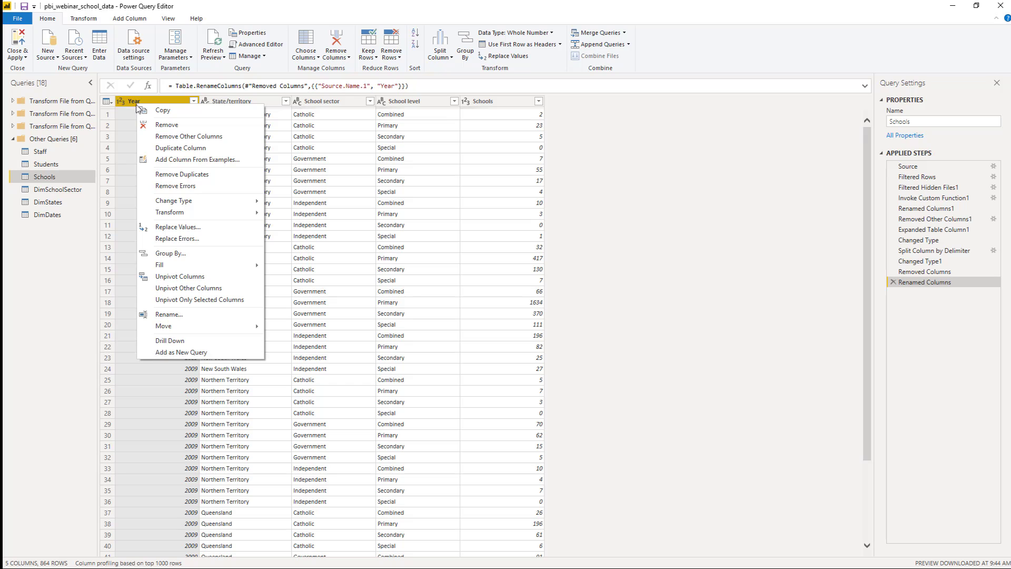
pyautogui.click(69, 213)
pyautogui.click(69, 216)
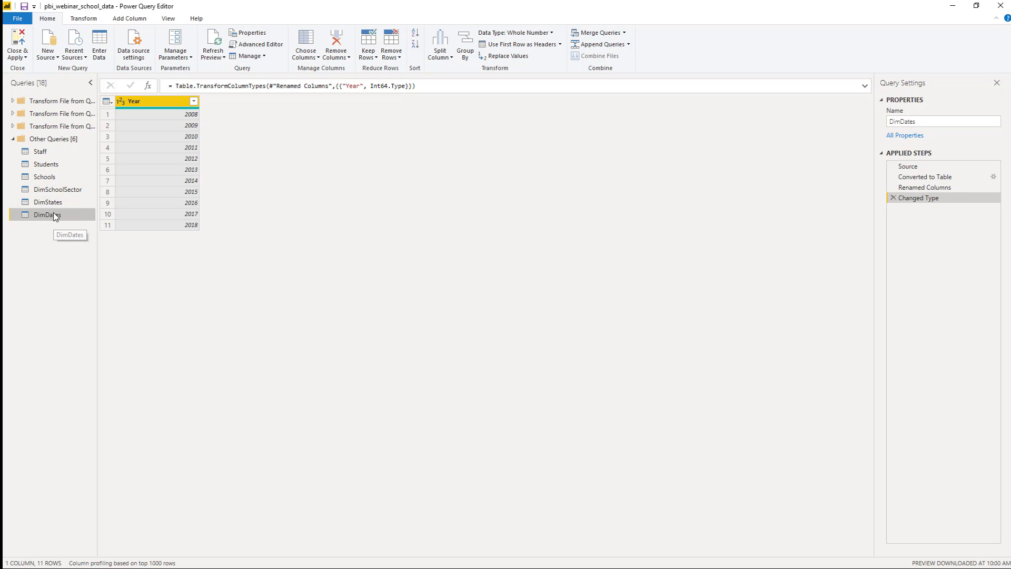
# Close and apply the queries to load them into Power BI Desktop, and open the model's relationship view.
pyautogui.click(20, 39)
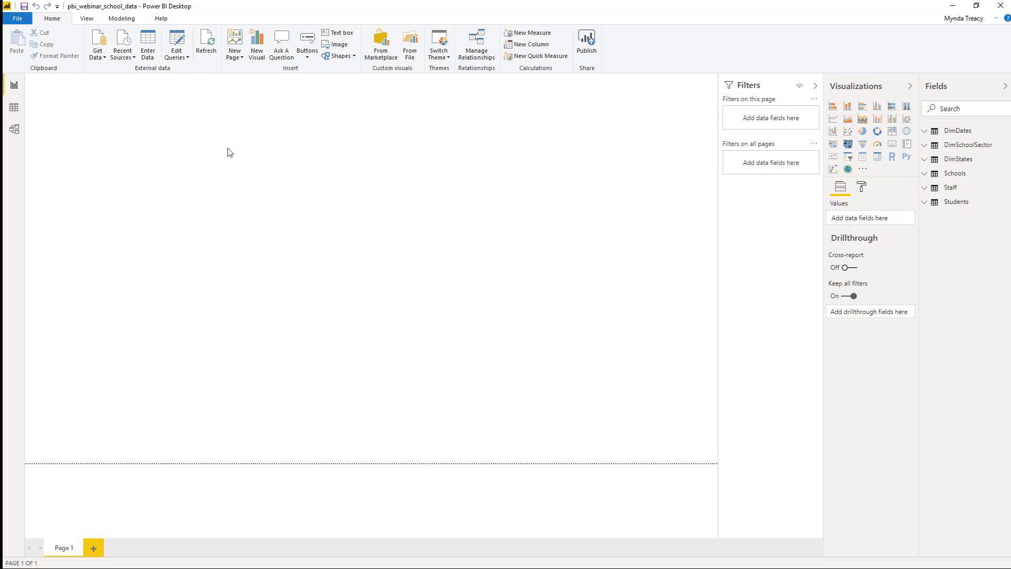
pyautogui.click(15, 131)
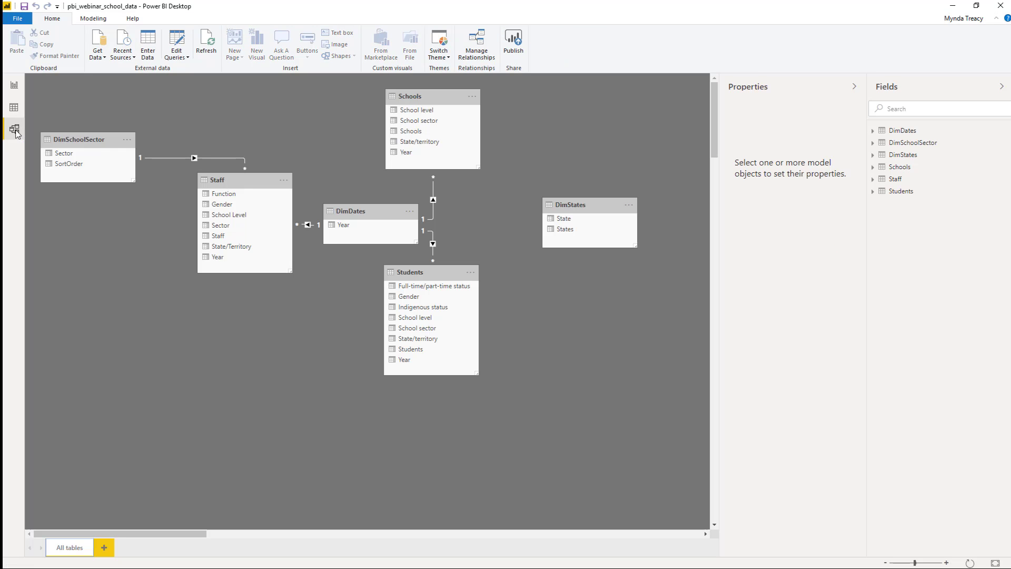
# Arrange the model so Staff, Students and Schools sit in a row beneath DimSchoolSector, DimDates and DimStates.
pyautogui.moveTo(232, 185); pyautogui.dragTo(75, 232)
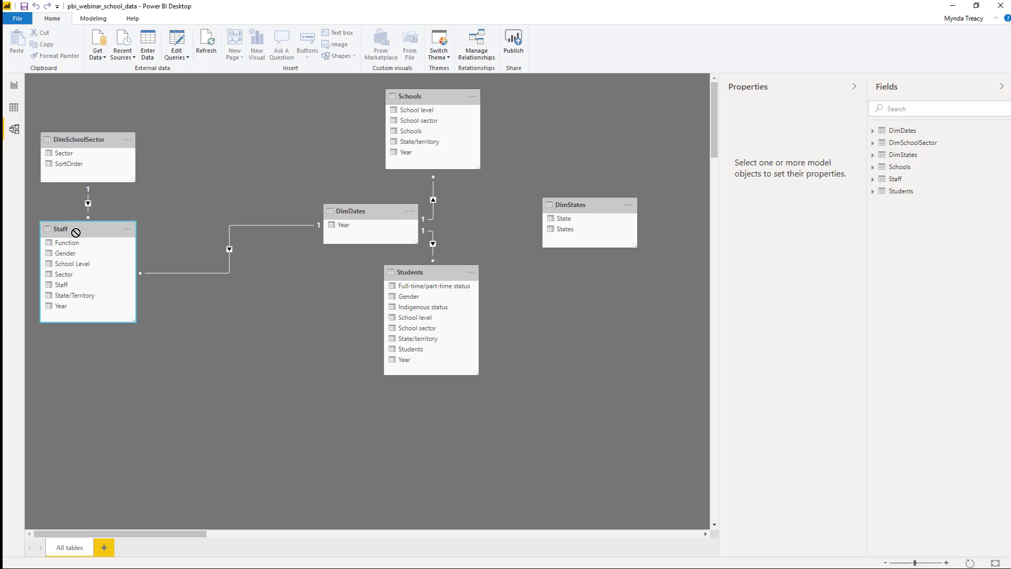
pyautogui.moveTo(398, 271); pyautogui.dragTo(193, 248)
pyautogui.moveTo(432, 96); pyautogui.dragTo(347, 268)
pyautogui.moveTo(350, 211); pyautogui.dragTo(222, 126)
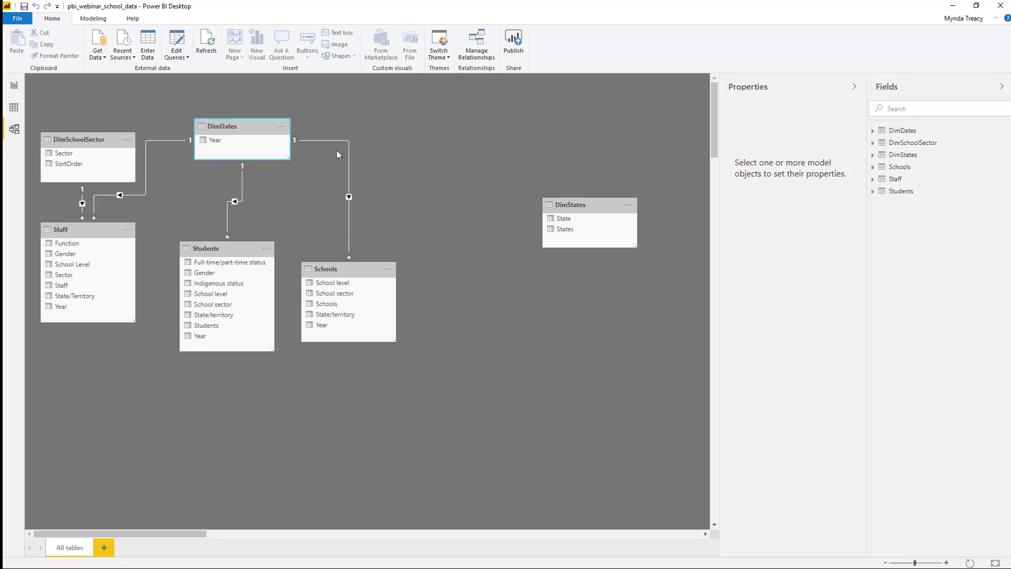
pyautogui.moveTo(571, 205); pyautogui.dragTo(413, 123)
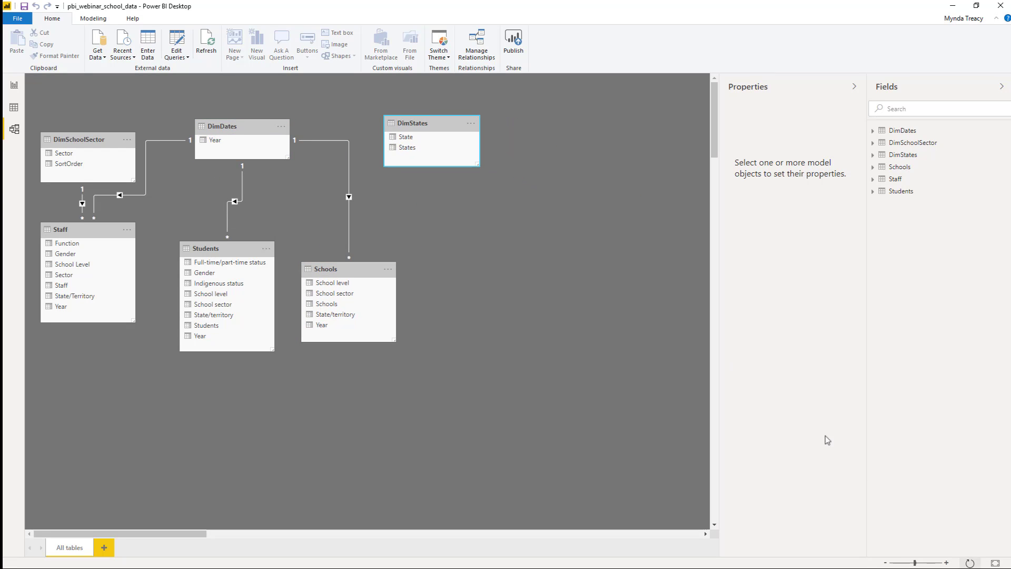
pyautogui.click(992, 563)
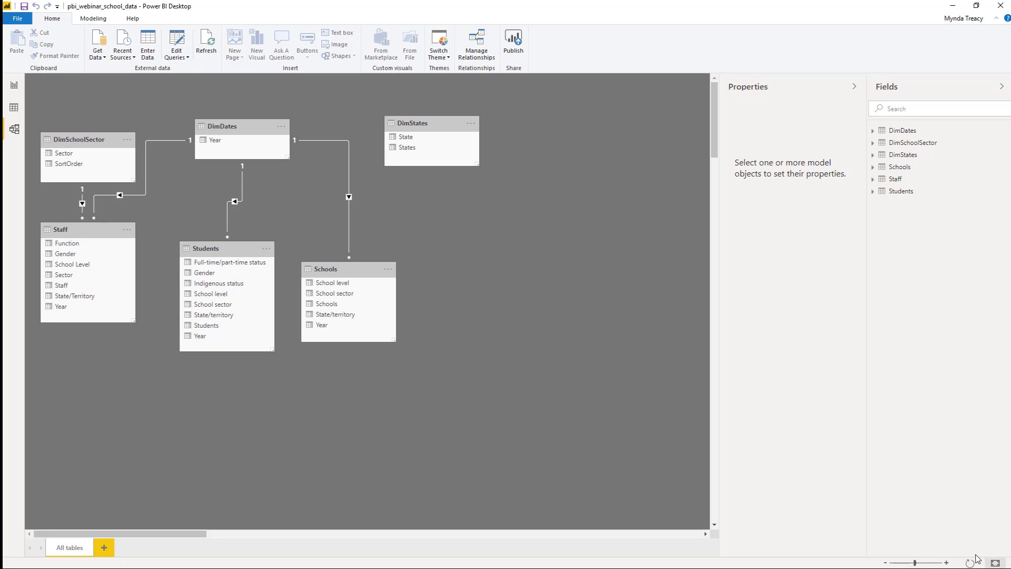
pyautogui.click(947, 562)
pyautogui.click(946, 563)
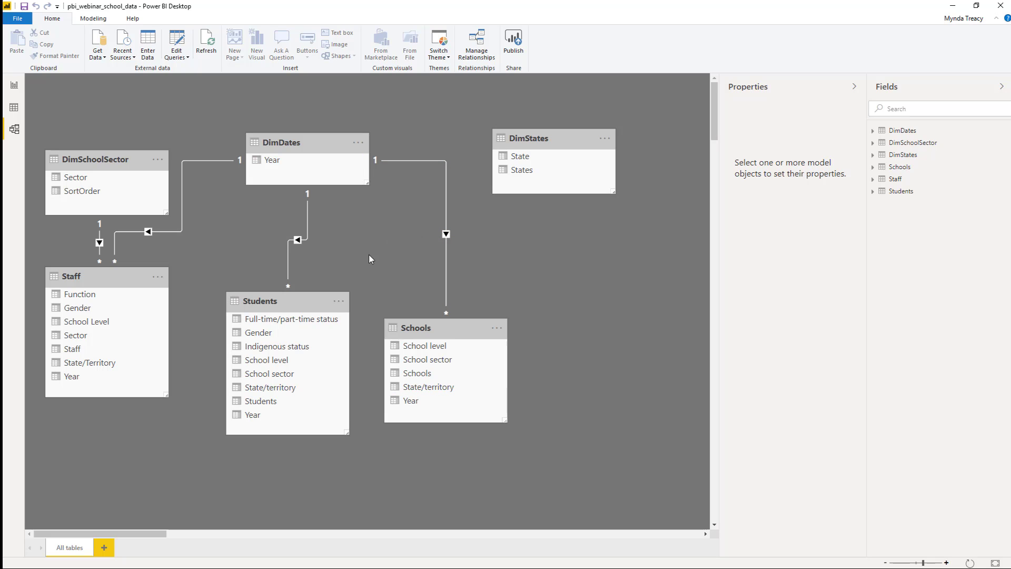
# Create a relationship between School sector in the Students table and Sector in DimSchoolSector.
pyautogui.click(266, 301)
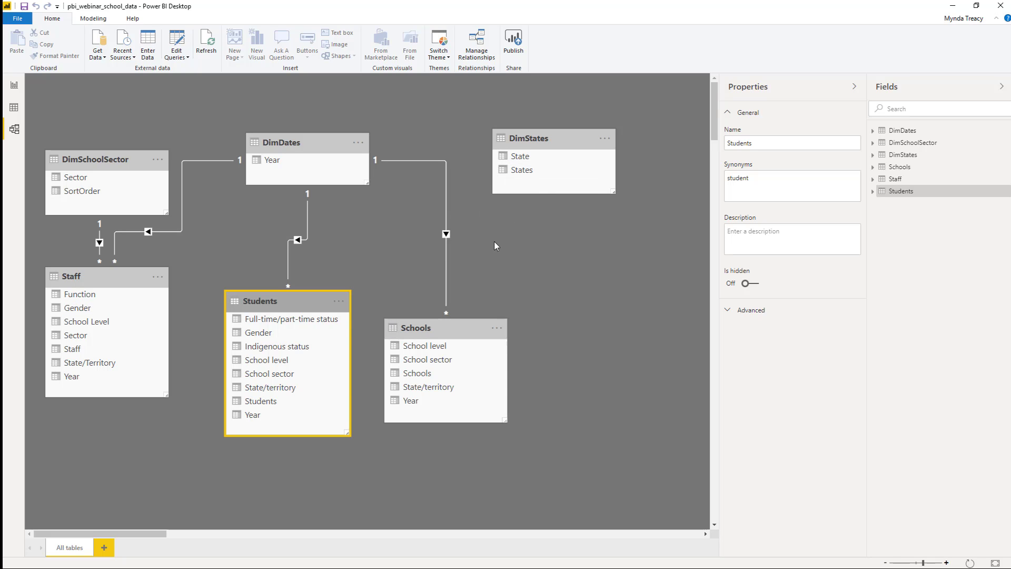
pyautogui.click(259, 341)
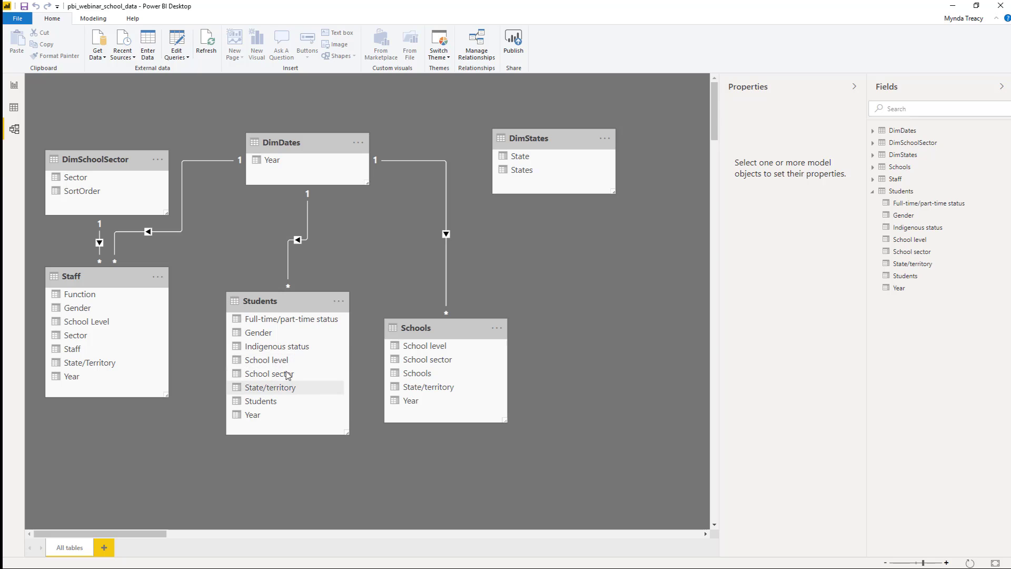
pyautogui.click(266, 375)
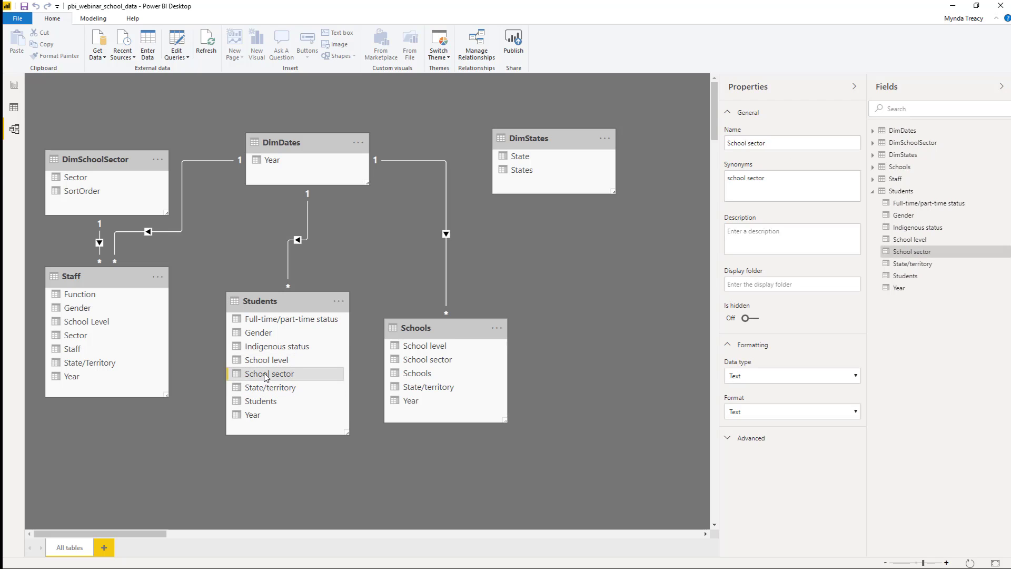
pyautogui.moveTo(266, 375); pyautogui.dragTo(108, 183)
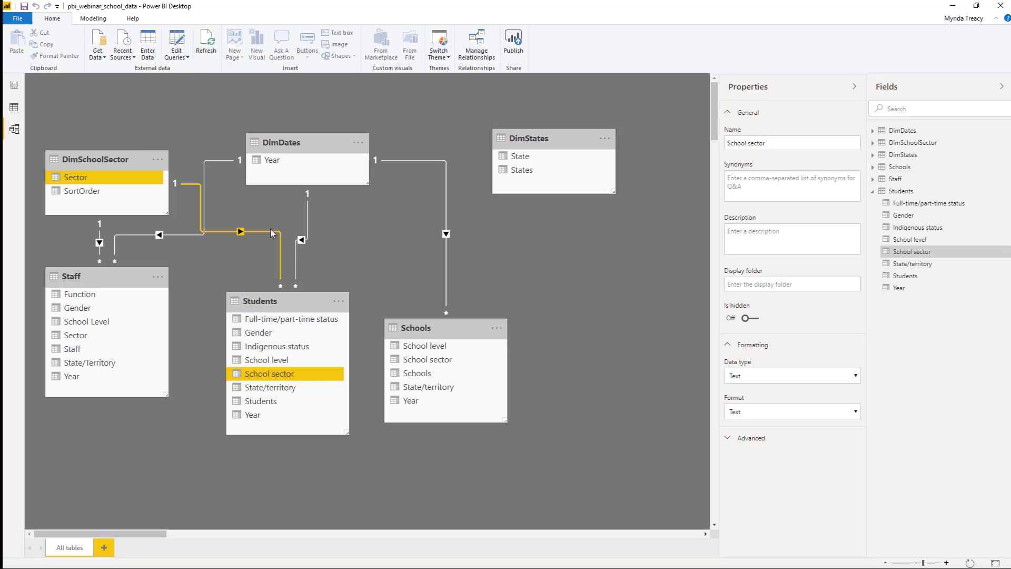
# Relate the State/territory fields of Students, Schools and Staff to the States field in DimStates.
pyautogui.click(267, 388)
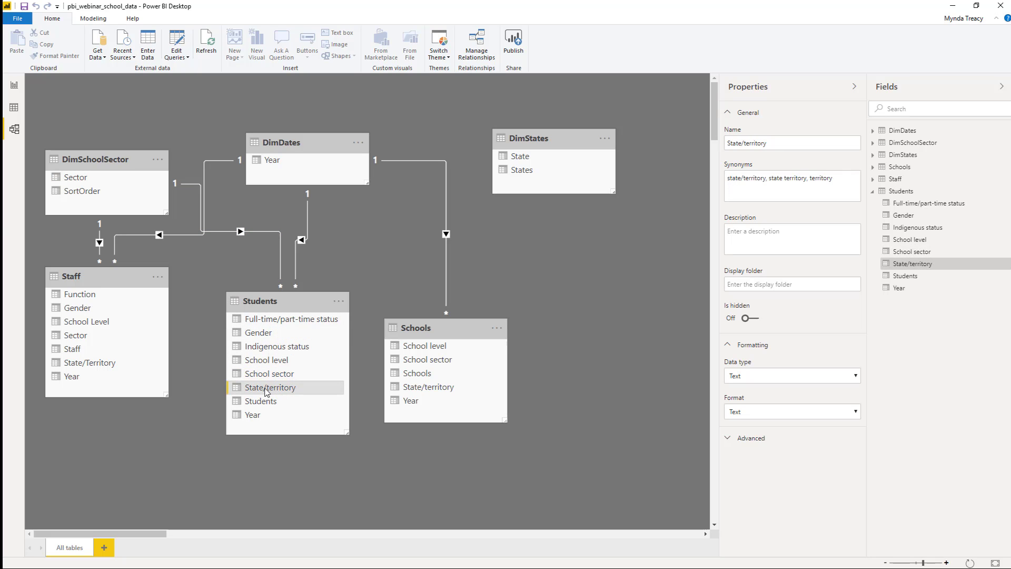
pyautogui.moveTo(268, 390); pyautogui.dragTo(550, 180)
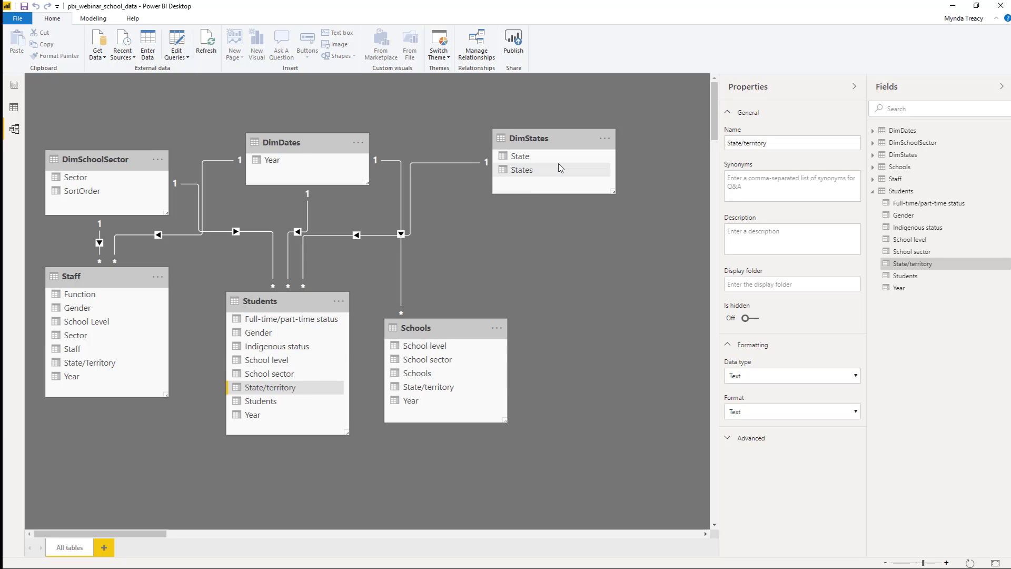
pyautogui.click(428, 389)
pyautogui.moveTo(426, 391); pyautogui.dragTo(554, 178)
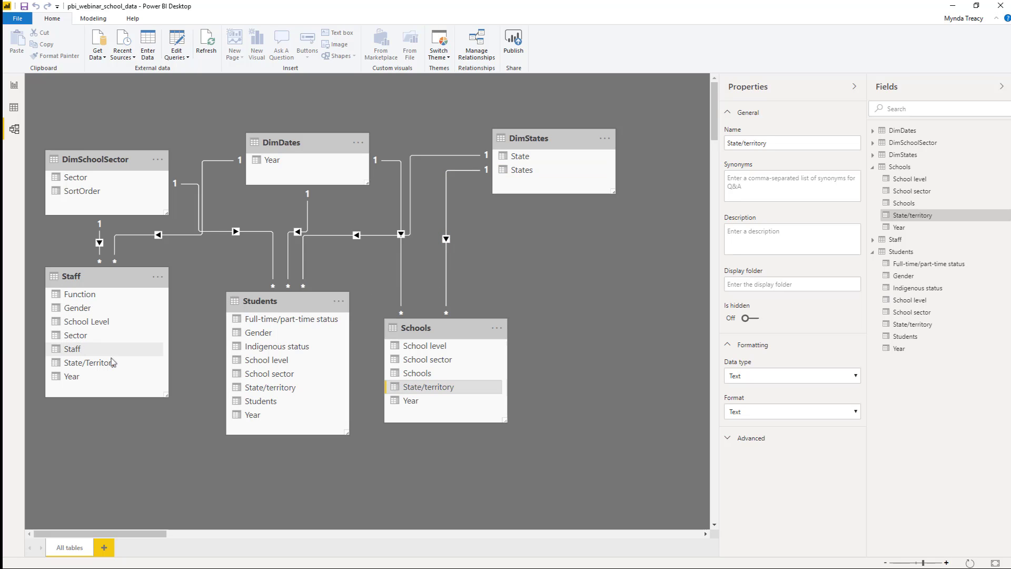
pyautogui.moveTo(113, 362); pyautogui.dragTo(558, 176)
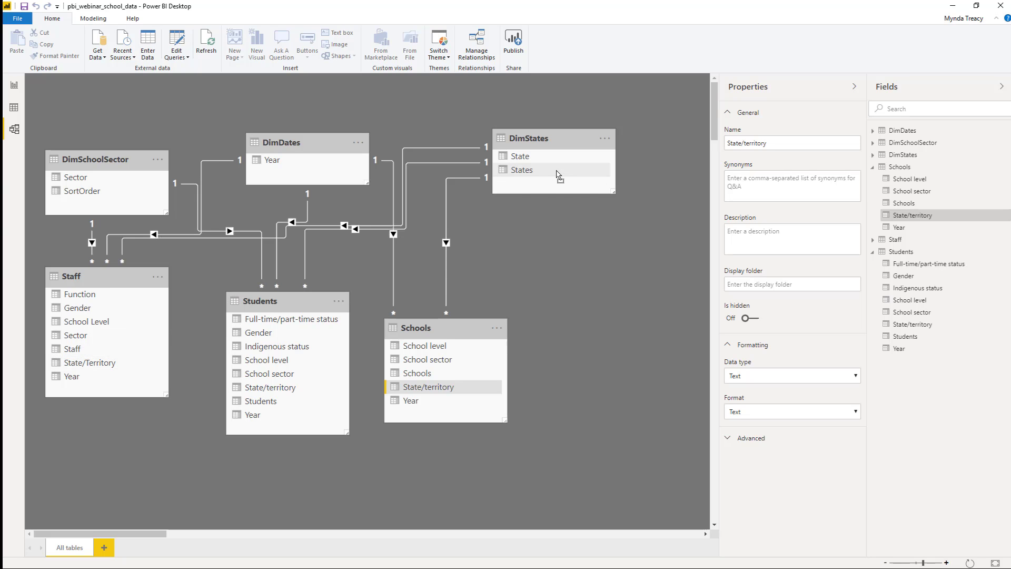
# Spread out the lookup tables by moving DimStates sideways away from DimDates and raising DimDates and DimSchoolSector.
pyautogui.moveTo(519, 138); pyautogui.dragTo(577, 142)
pyautogui.moveTo(316, 149); pyautogui.dragTo(326, 127)
pyautogui.moveTo(54, 161); pyautogui.dragTo(54, 122)
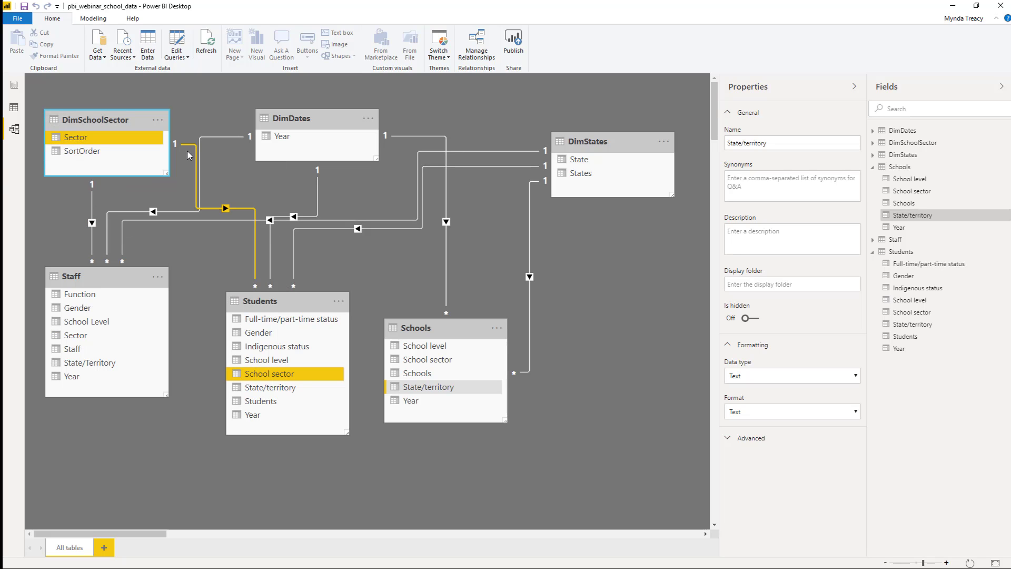
# Relate School sector in Schools to Sector in DimSchoolSector, and move the Schools table beneath DimStates, clear of Students.
pyautogui.click(429, 360)
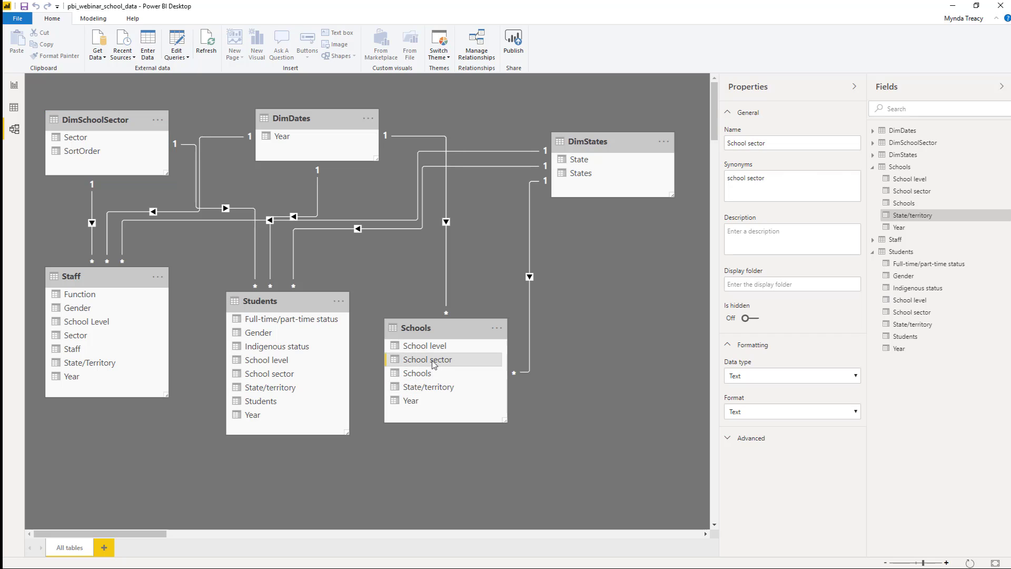
pyautogui.moveTo(429, 360); pyautogui.dragTo(102, 143)
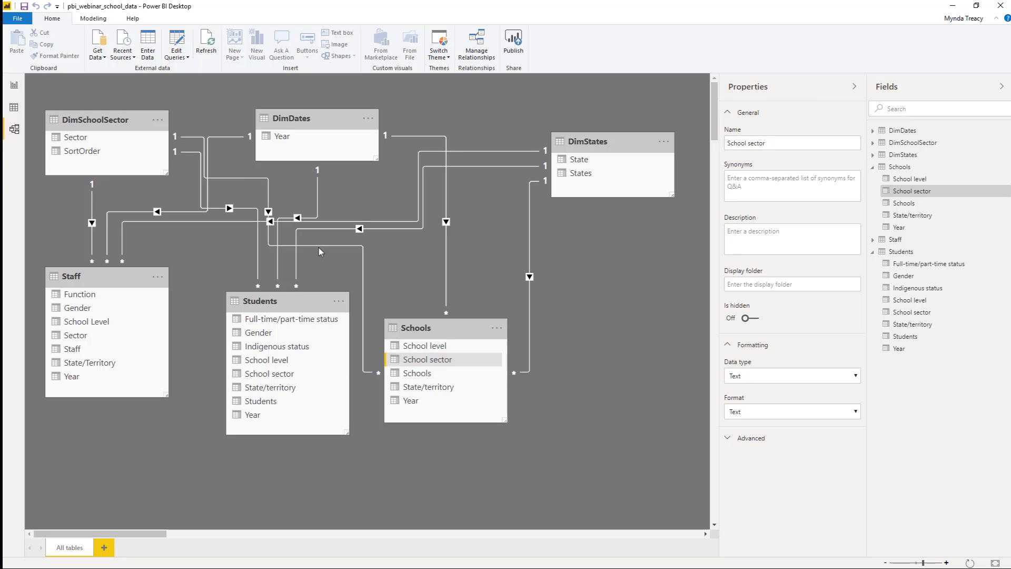
pyautogui.moveTo(424, 327); pyautogui.dragTo(554, 344)
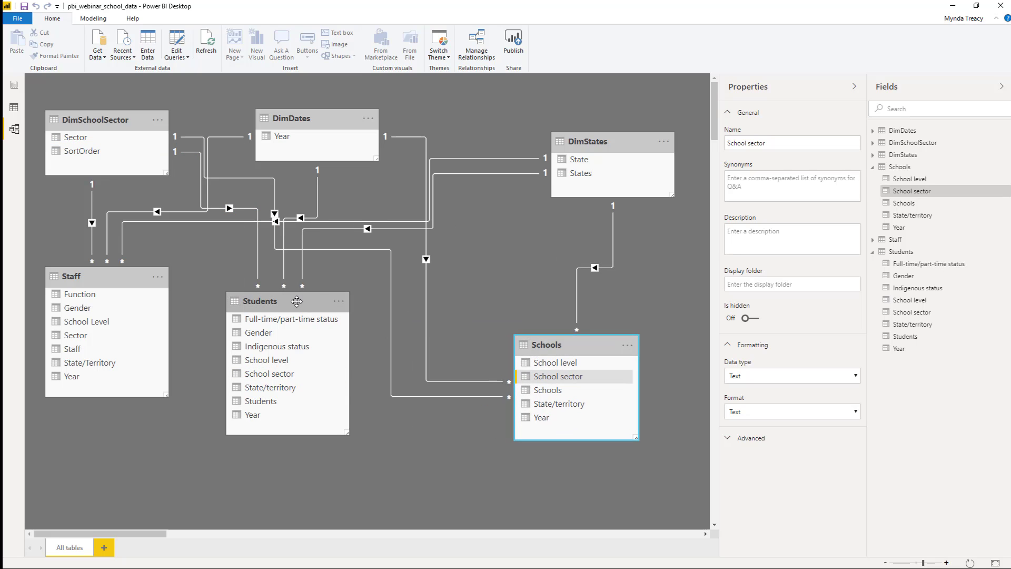
pyautogui.moveTo(297, 301); pyautogui.dragTo(281, 365)
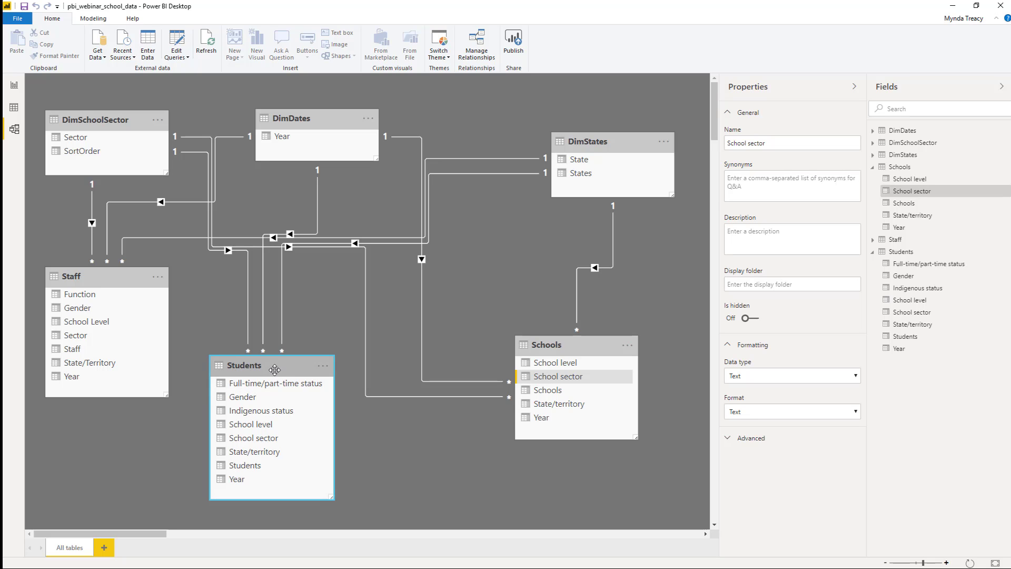
pyautogui.moveTo(274, 368); pyautogui.dragTo(294, 301)
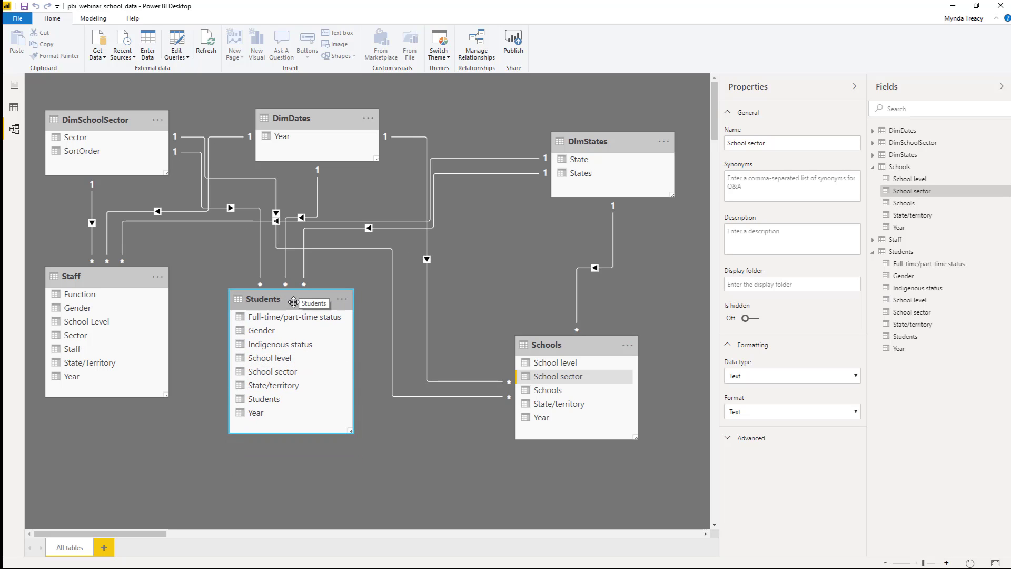
# Turn on the thousands separator for the Staff, Students and Schools value fields, and reduce the decimal places for Staff and Students.
pyautogui.click(87, 349)
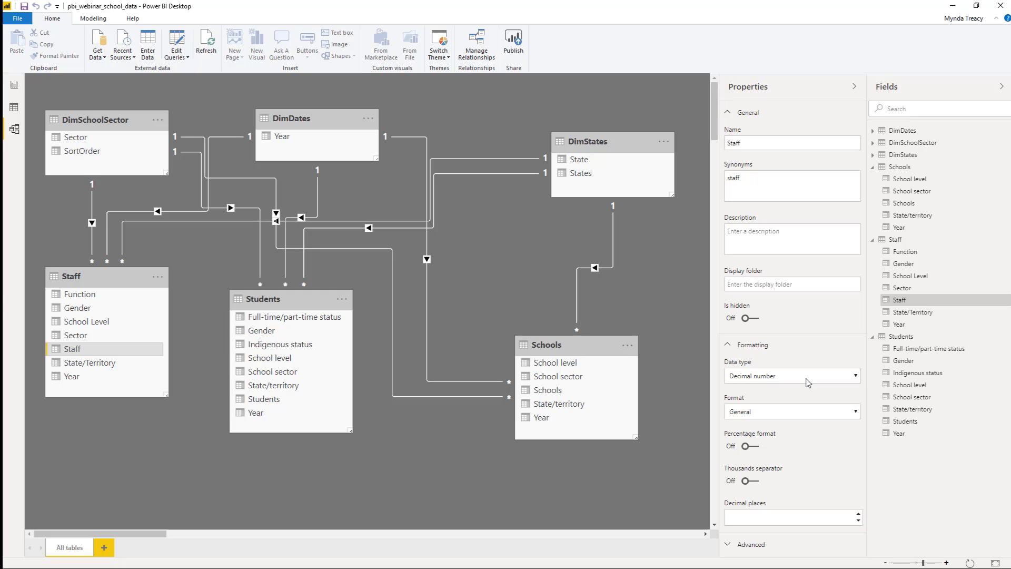
pyautogui.click(746, 482)
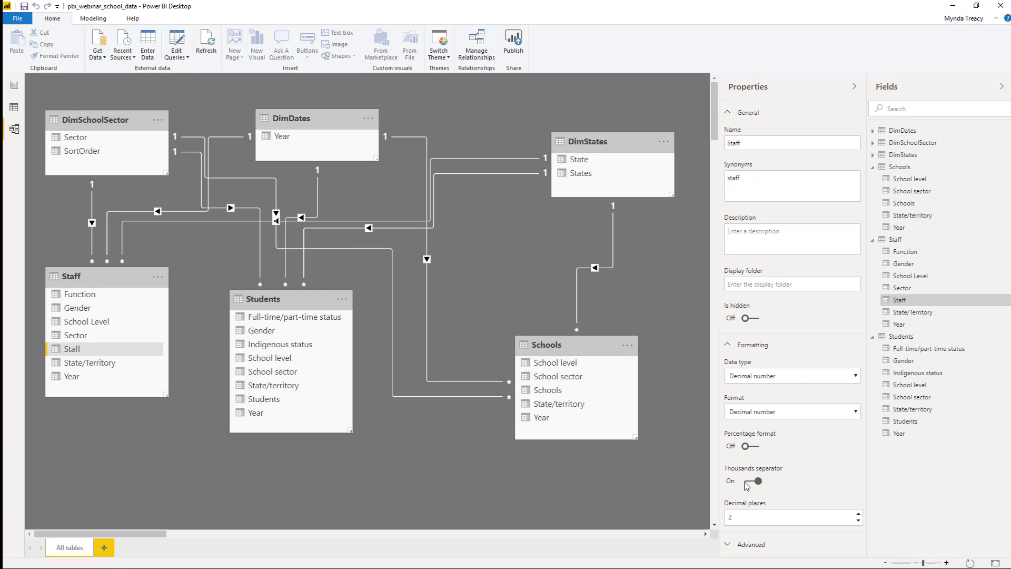
pyautogui.click(859, 521)
pyautogui.click(264, 399)
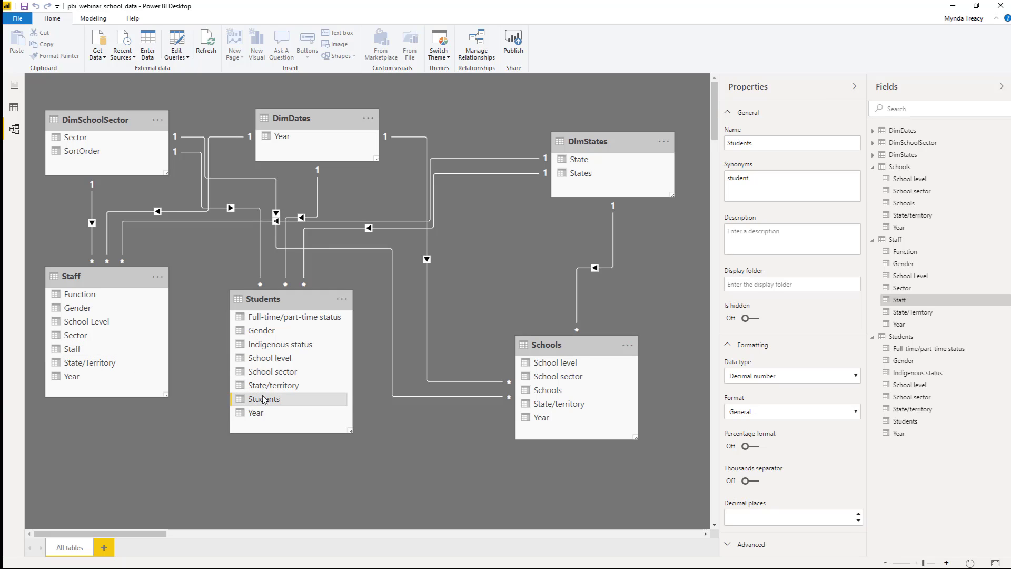
pyautogui.click(739, 481)
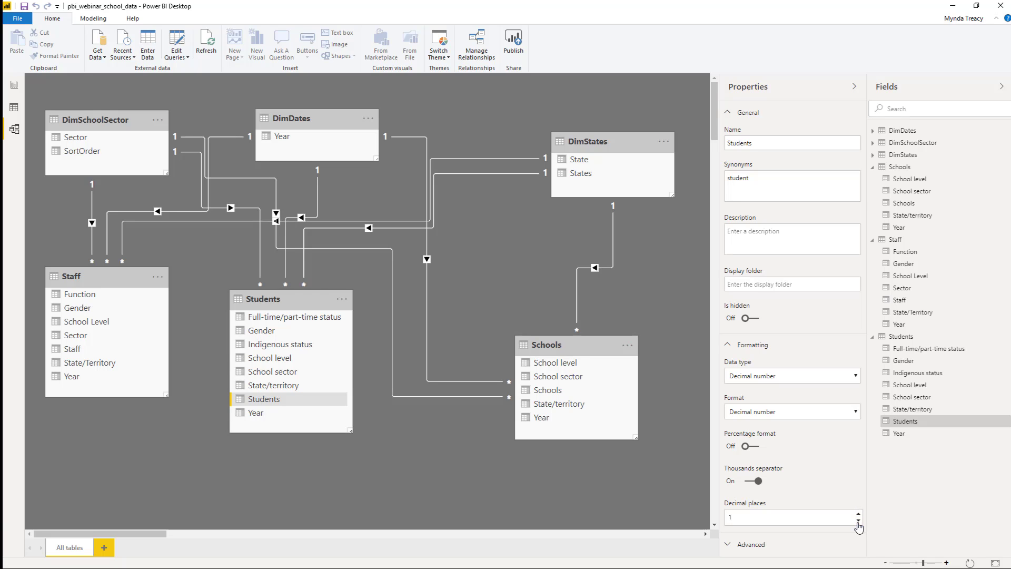
pyautogui.click(585, 391)
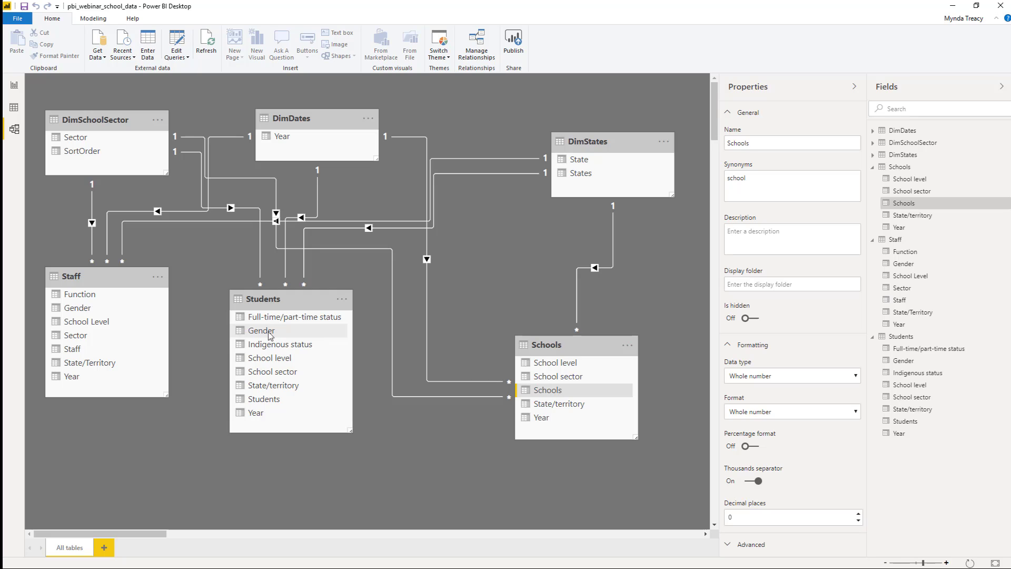
# Shift the Staff table slightly down and hide its Sector, Year and State/Territory fields in report view.
pyautogui.moveTo(123, 279); pyautogui.dragTo(126, 290)
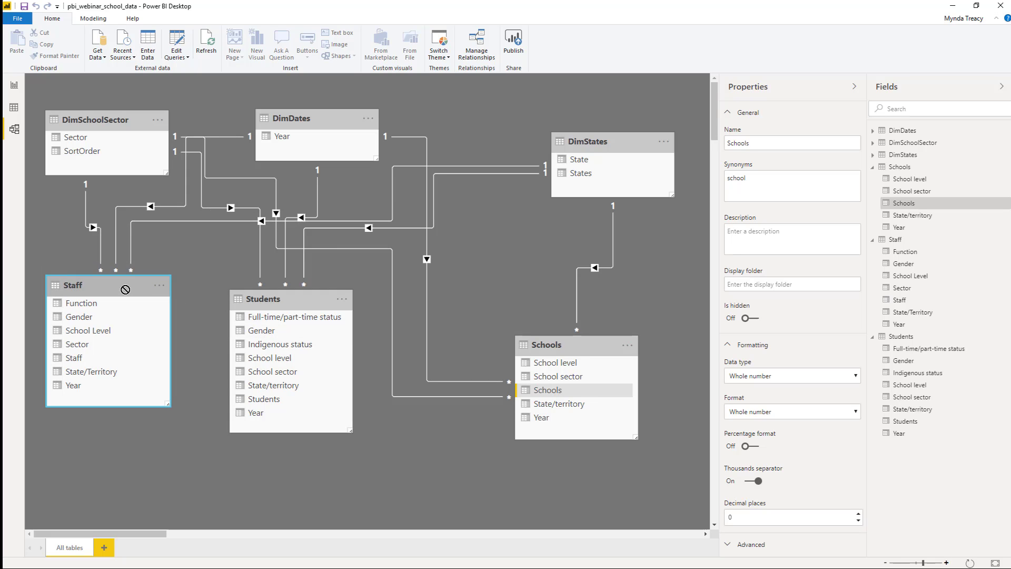
pyautogui.click(88, 140)
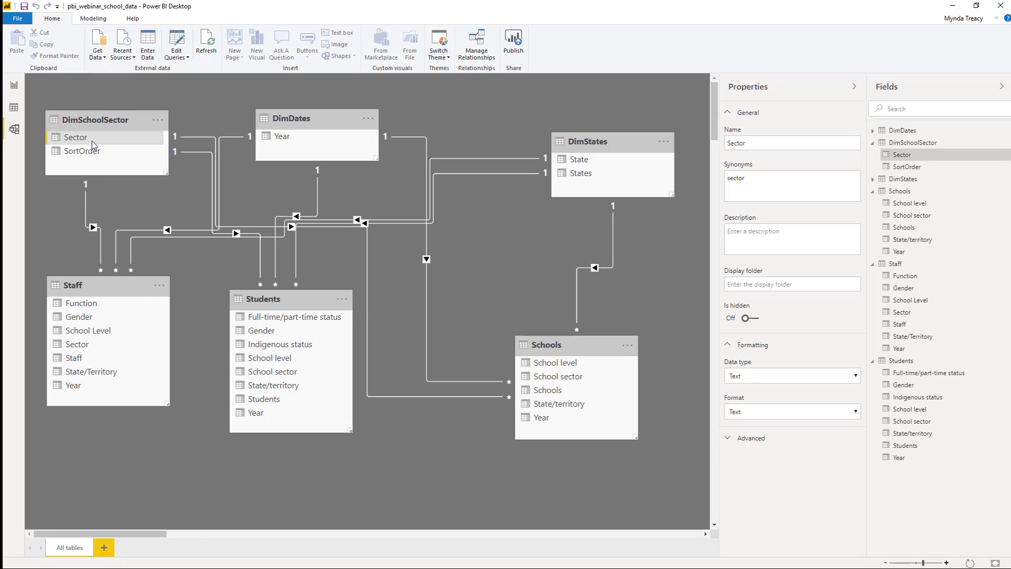
pyautogui.rightClick(99, 346)
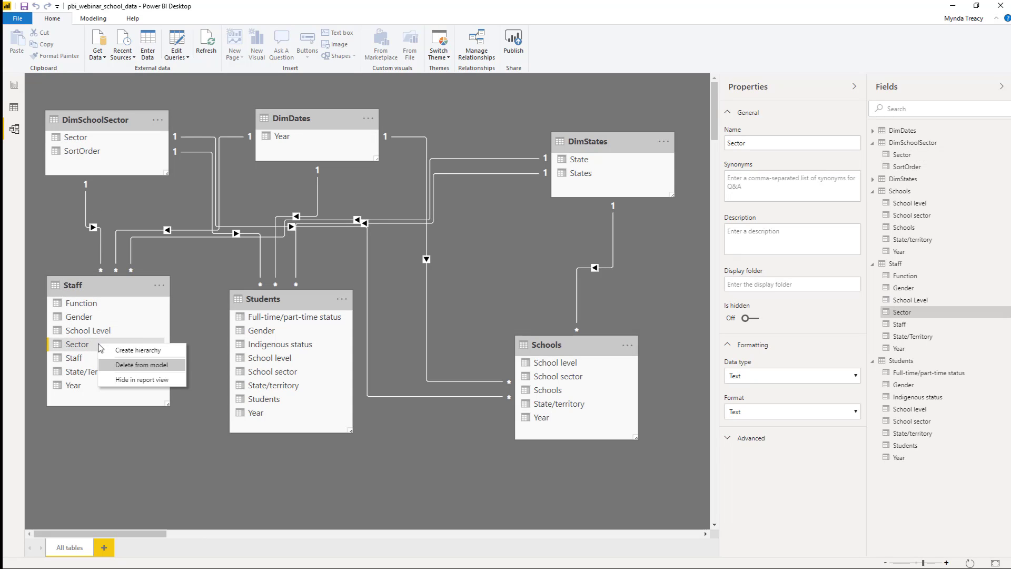
pyautogui.click(165, 381)
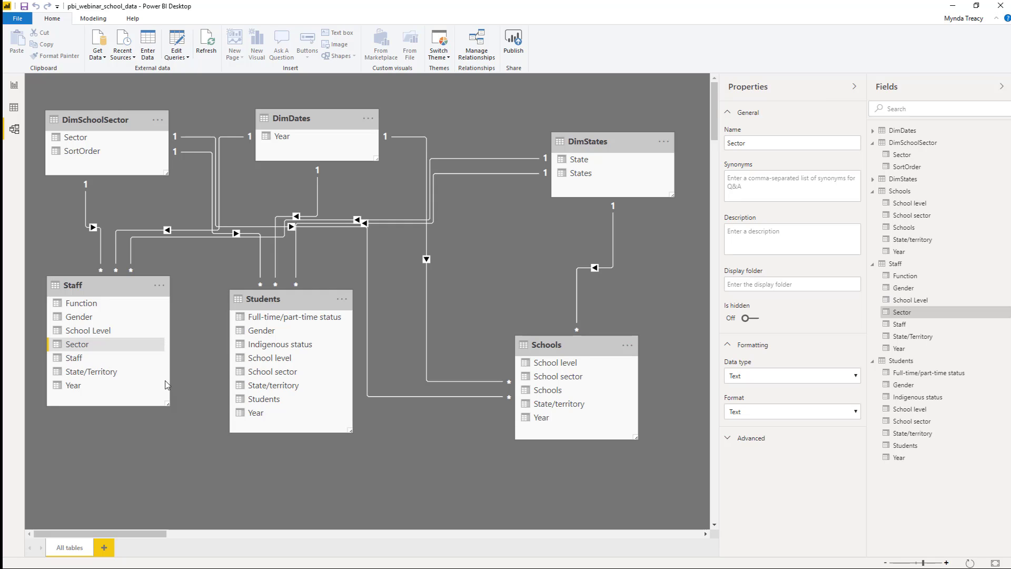
pyautogui.rightClick(94, 387)
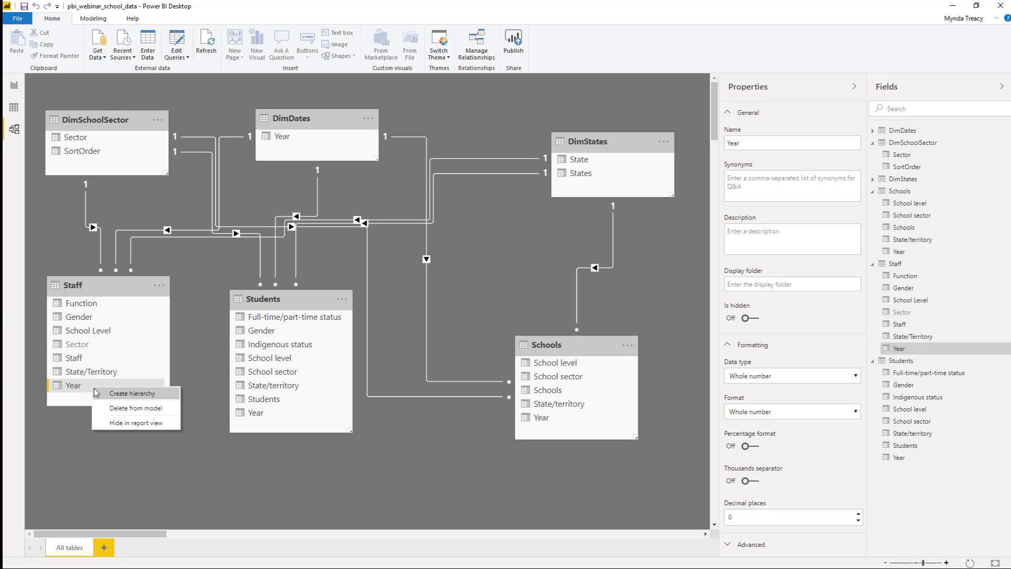
pyautogui.click(132, 423)
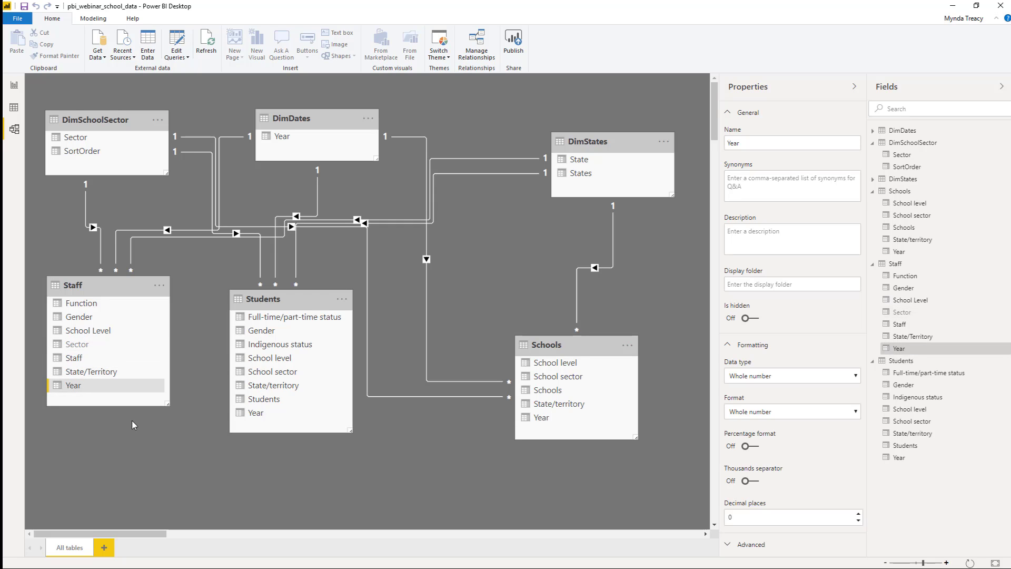
pyautogui.rightClick(124, 372)
pyautogui.click(154, 403)
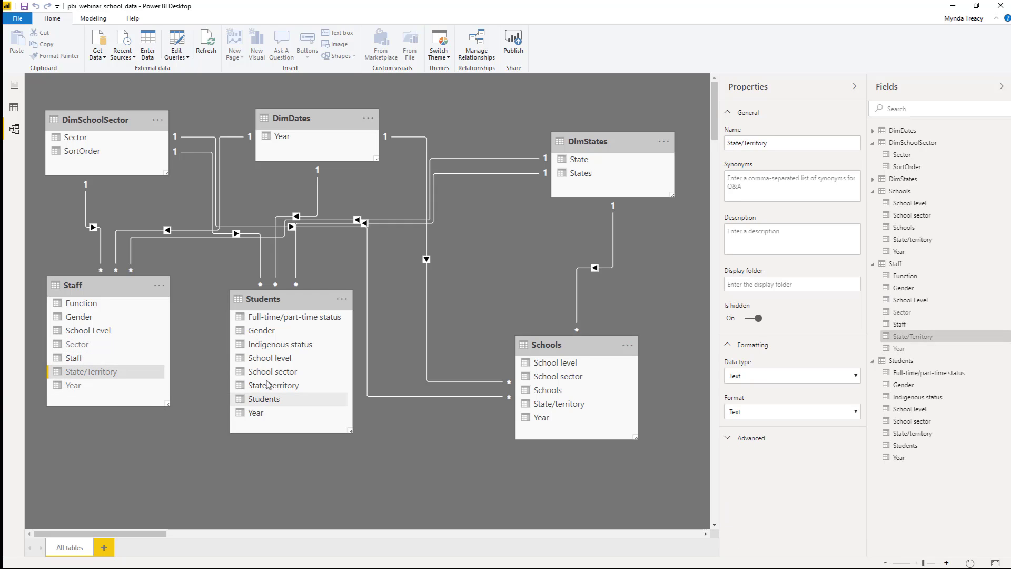
# Hide the School sector, Year and State/territory fields of the Students table in report view.
pyautogui.rightClick(309, 375)
pyautogui.click(339, 411)
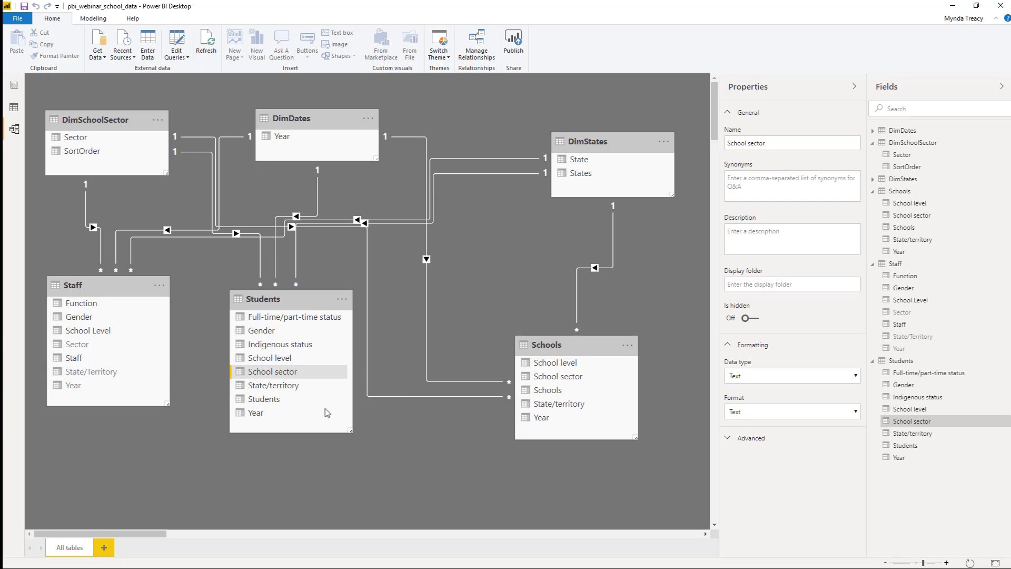
pyautogui.rightClick(279, 413)
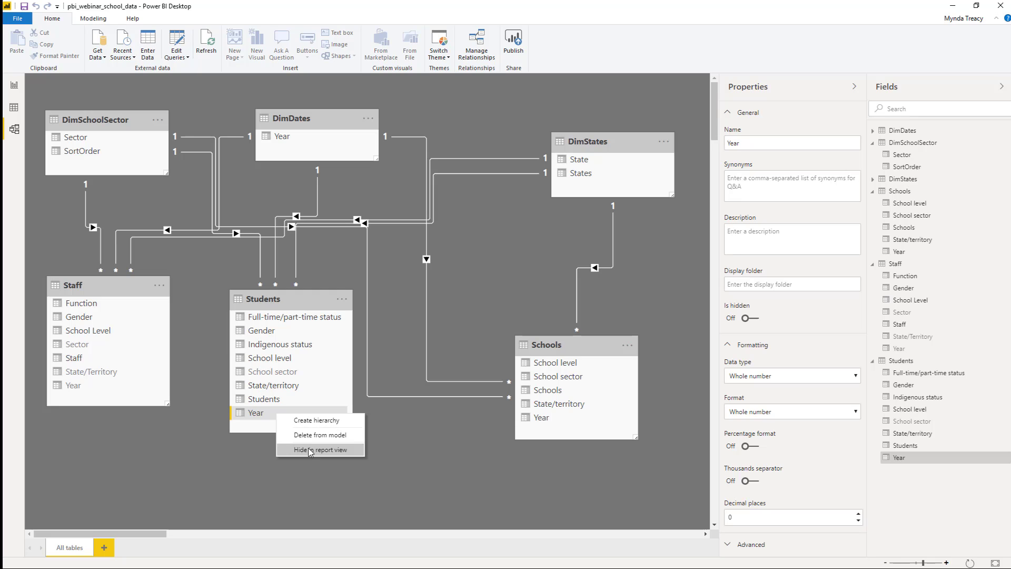
pyautogui.click(310, 452)
pyautogui.rightClick(303, 386)
pyautogui.click(366, 417)
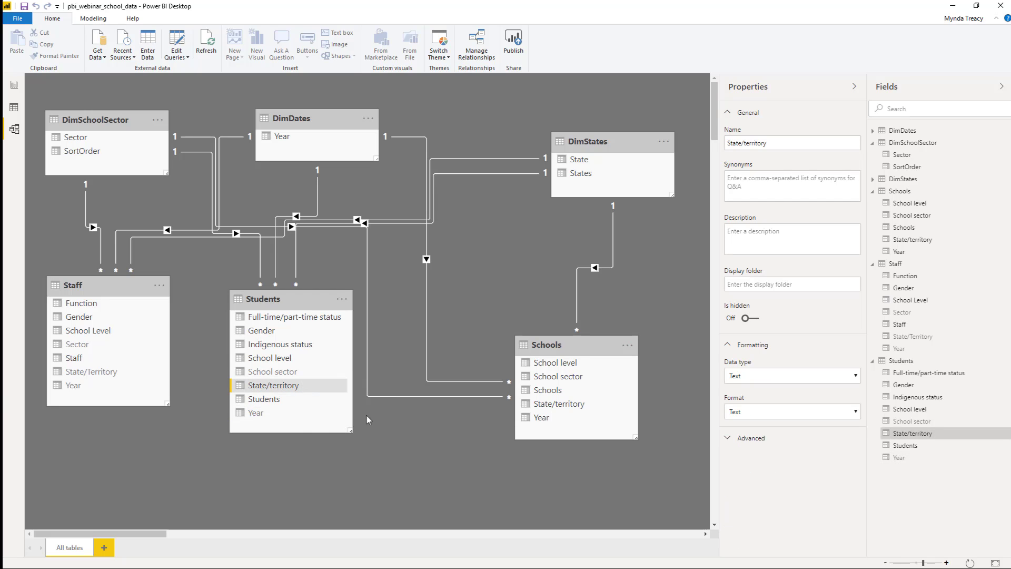
# Hide the School sector, State/territory and Year fields of the Schools table in report view.
pyautogui.rightClick(587, 377)
pyautogui.click(622, 413)
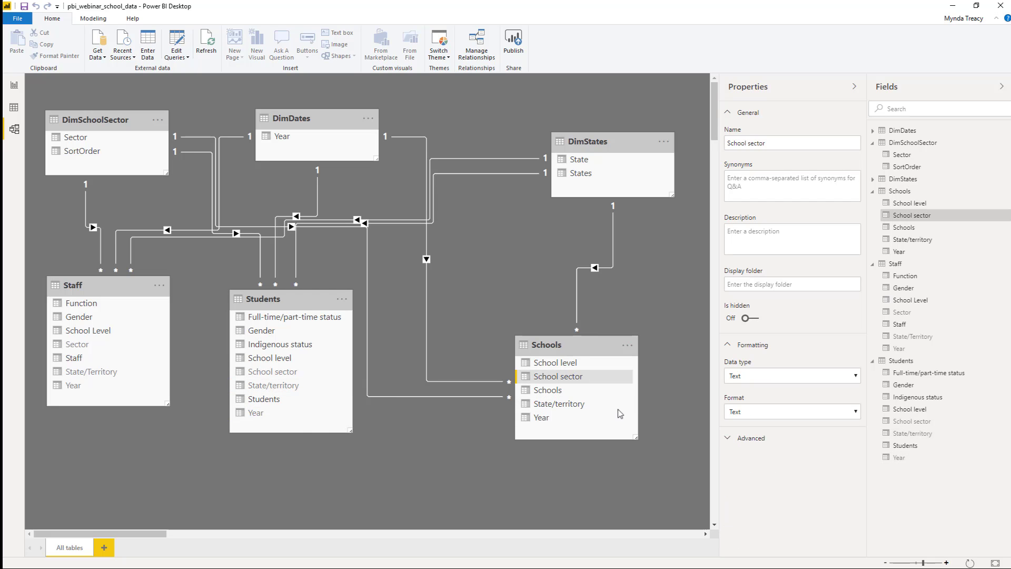
pyautogui.rightClick(602, 407)
pyautogui.click(624, 439)
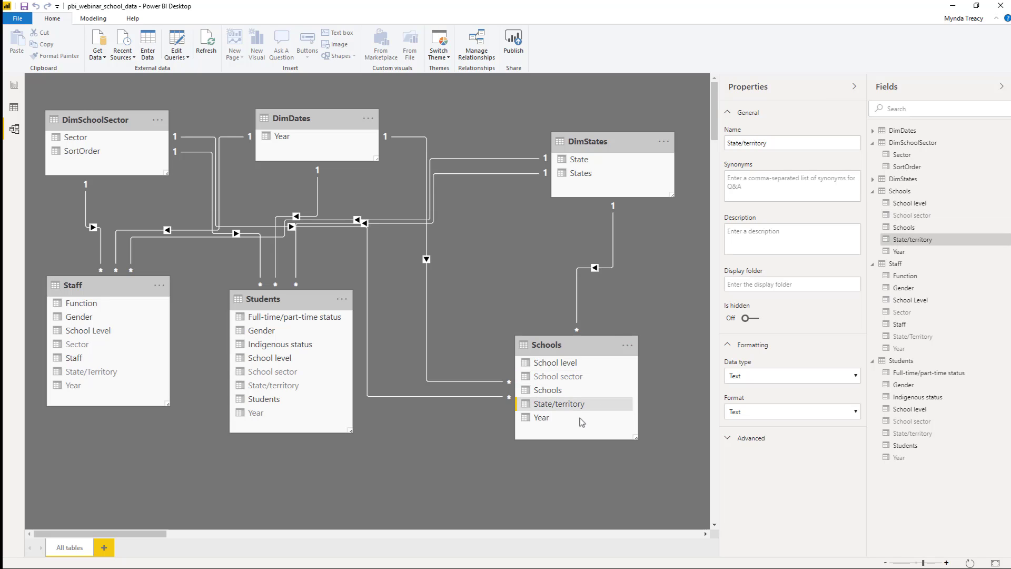
pyautogui.rightClick(582, 422)
pyautogui.click(610, 456)
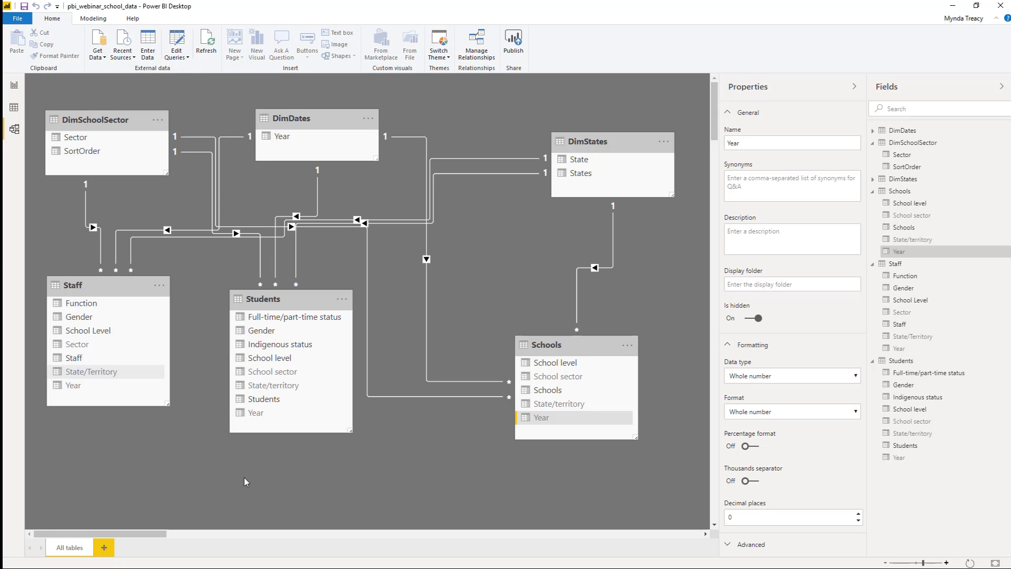
# In data view, sort the Sector column of DimSchoolSector by its SortOrder column.
pyautogui.click(16, 113)
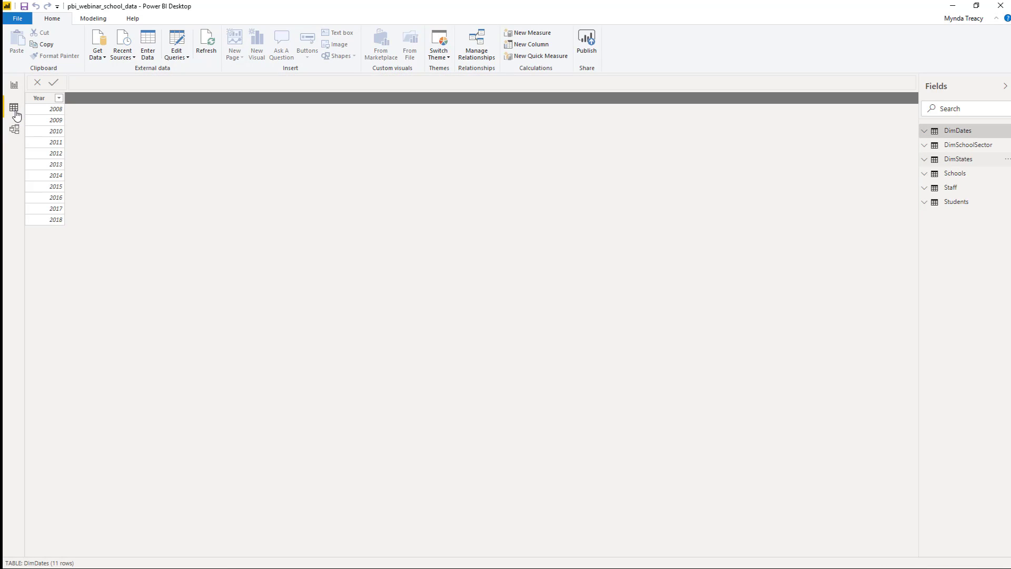
pyautogui.click(972, 145)
pyautogui.click(45, 104)
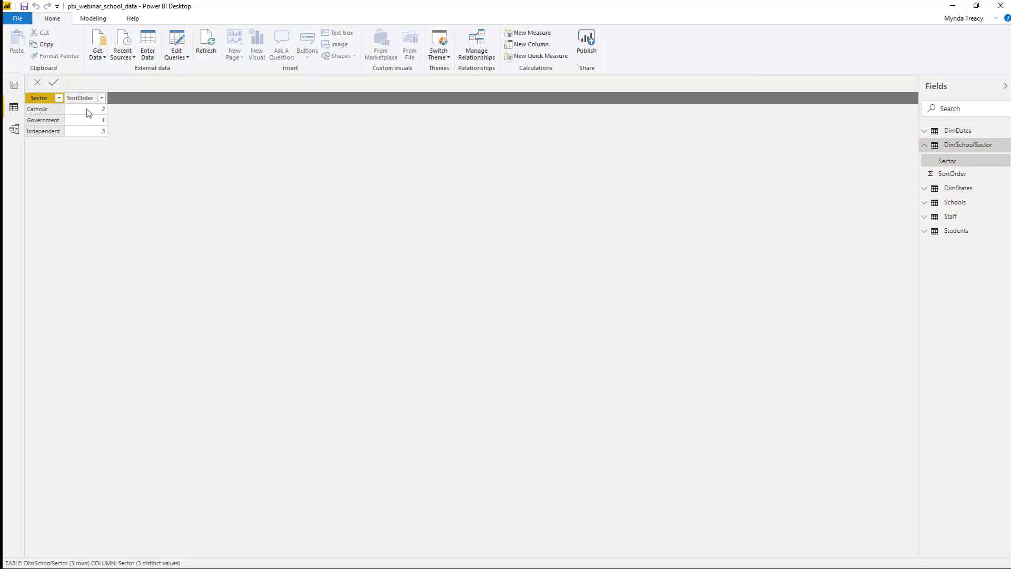
pyautogui.click(92, 20)
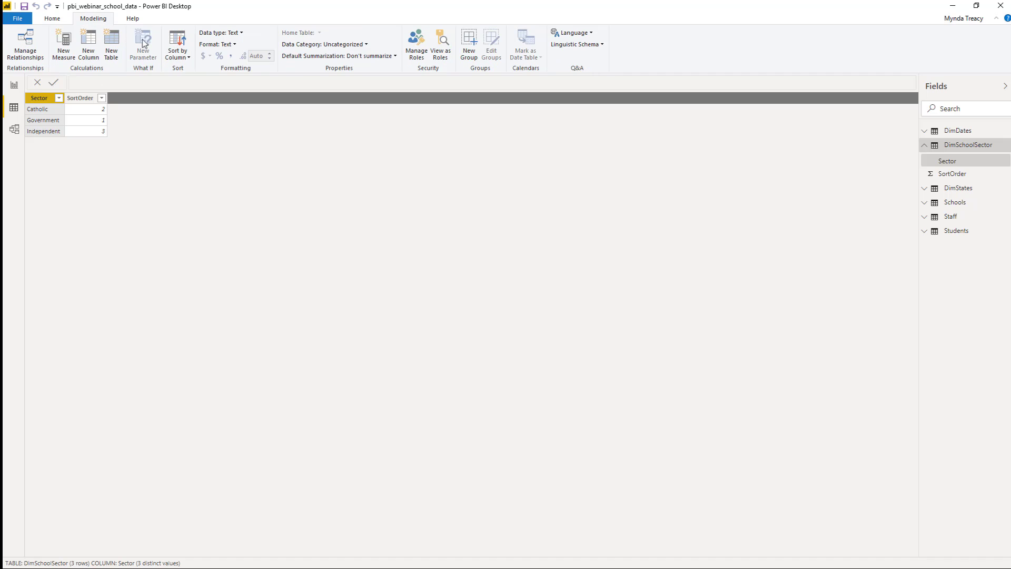
pyautogui.click(178, 53)
pyautogui.click(196, 82)
# Set the data category of both the States and State columns in DimStates to State or Province.
pyautogui.click(955, 192)
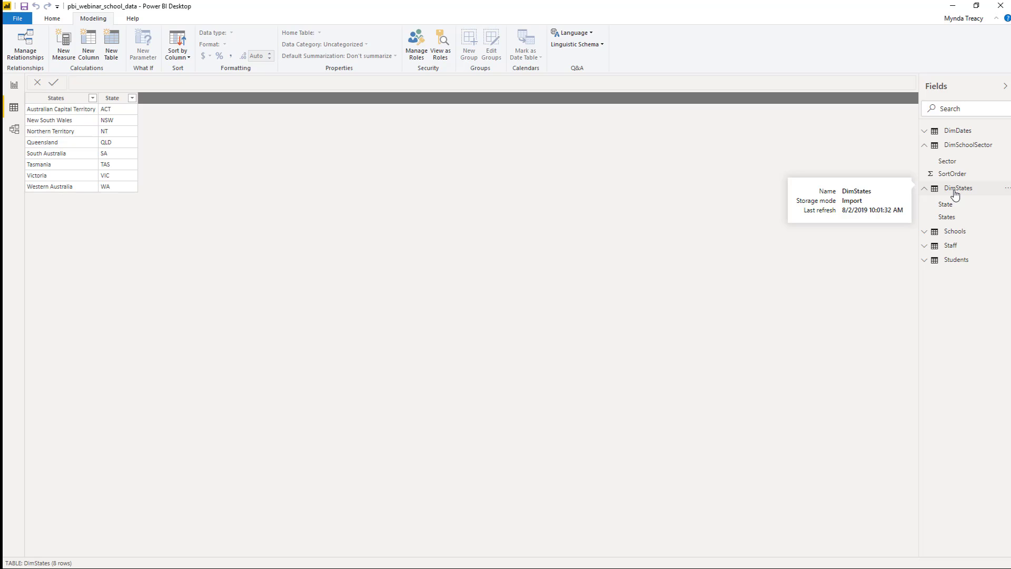
pyautogui.click(73, 100)
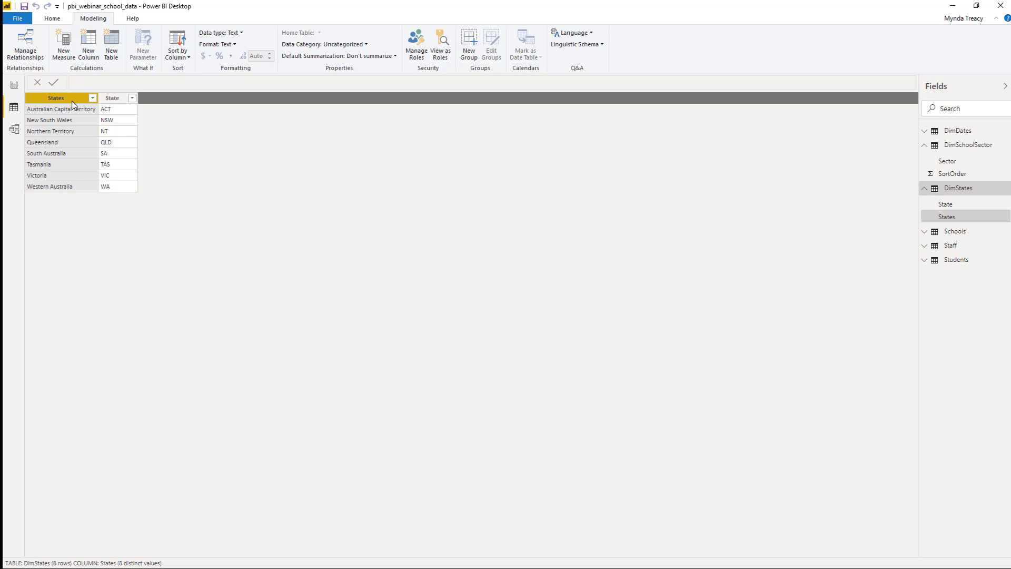
pyautogui.click(368, 45)
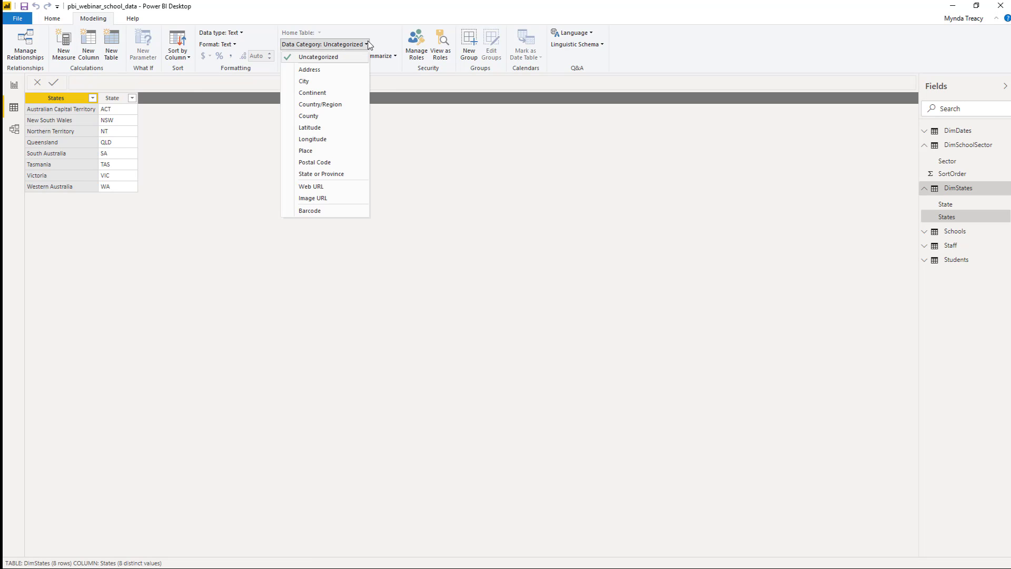
pyautogui.click(329, 174)
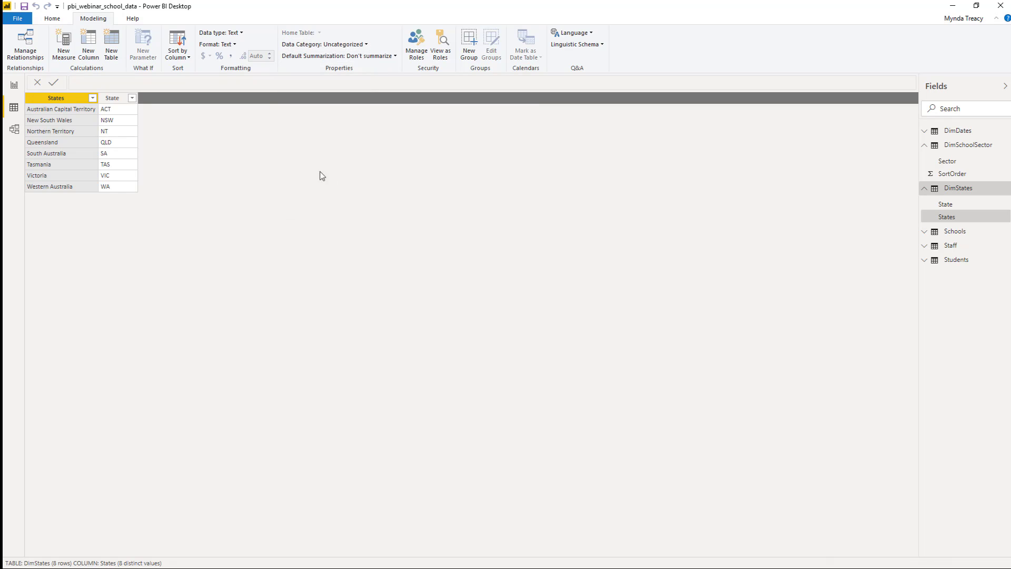
pyautogui.click(115, 98)
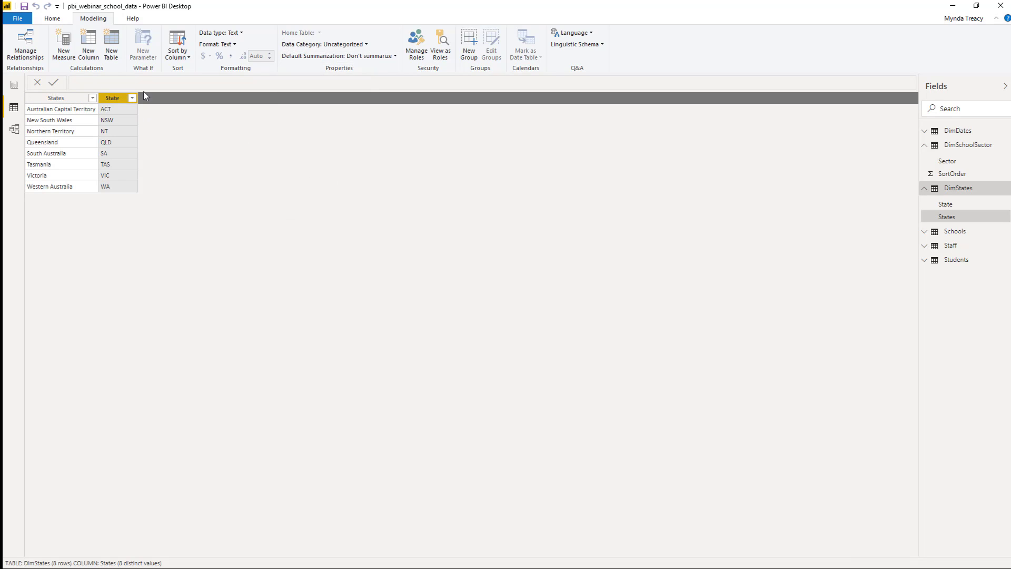
pyautogui.click(350, 44)
pyautogui.click(337, 175)
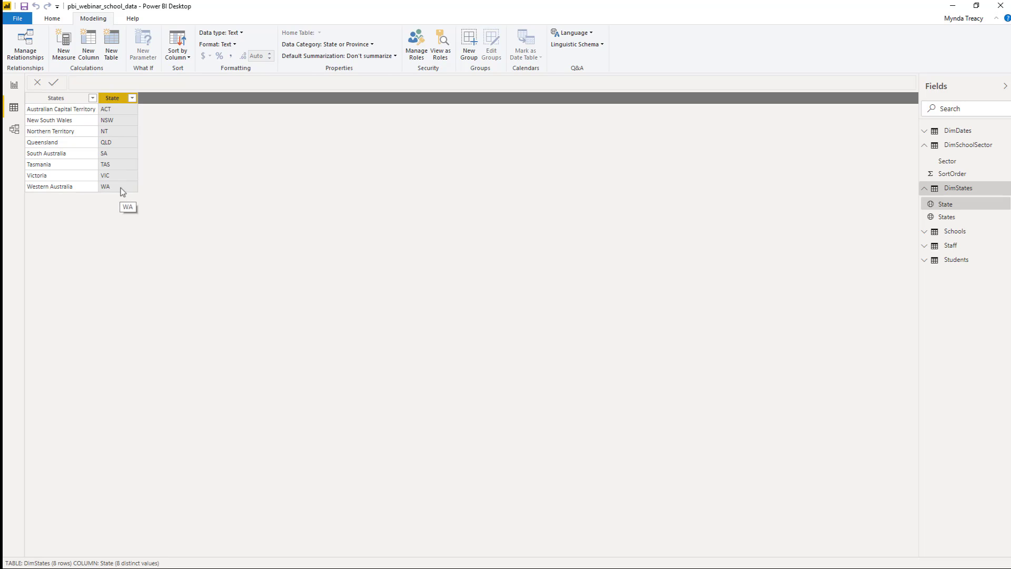
# On the report page, collapse the filters and add a small visual answering the question "sum of students".
pyautogui.click(17, 89)
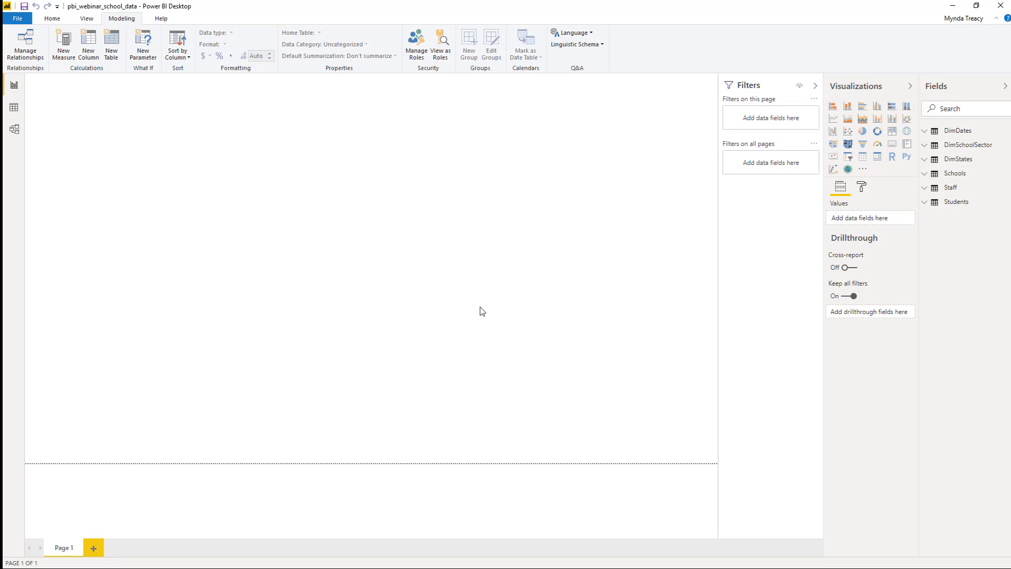
pyautogui.click(816, 87)
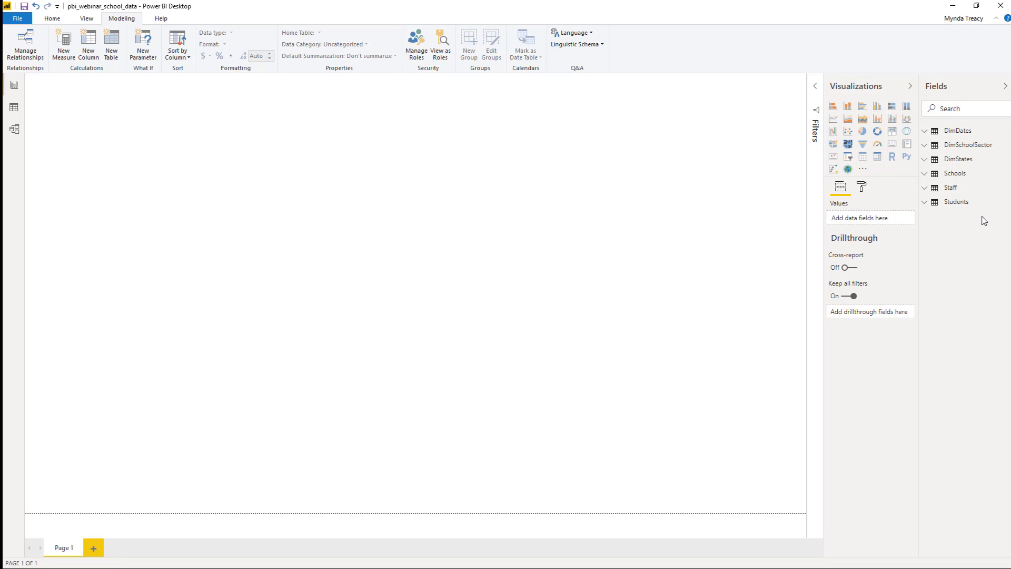
pyautogui.click(55, 20)
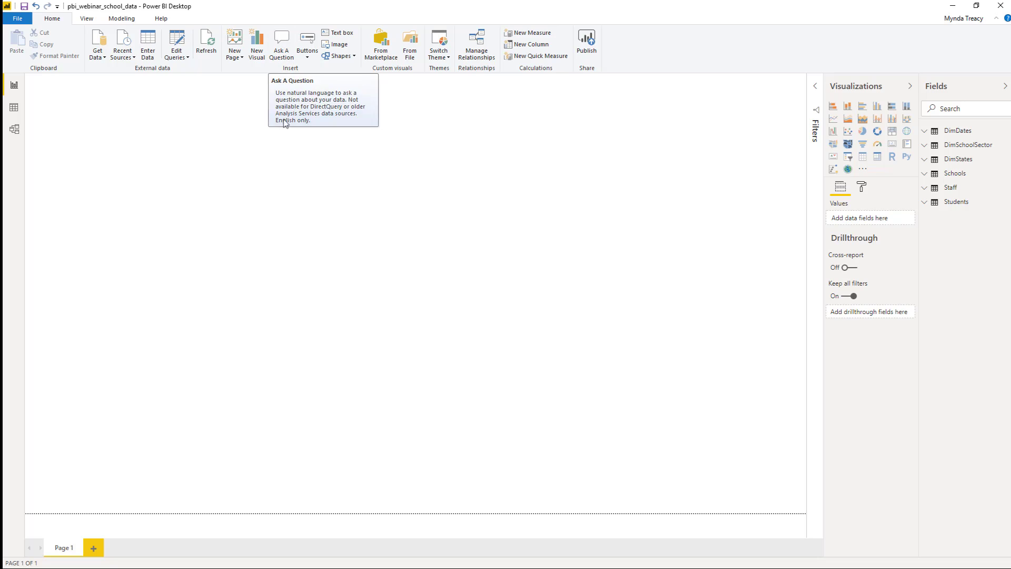
pyautogui.click(284, 53)
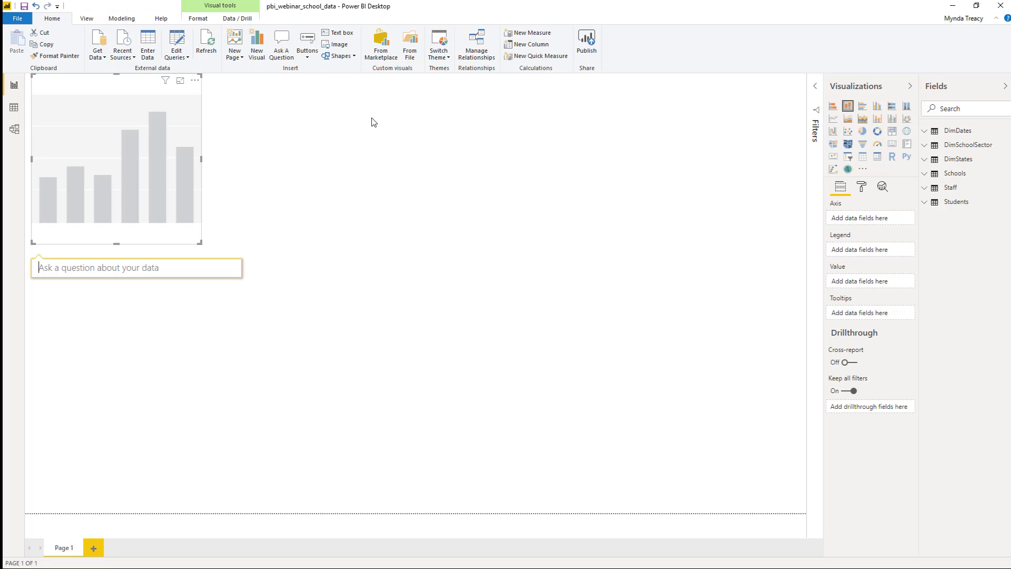
pyautogui.write('sum')
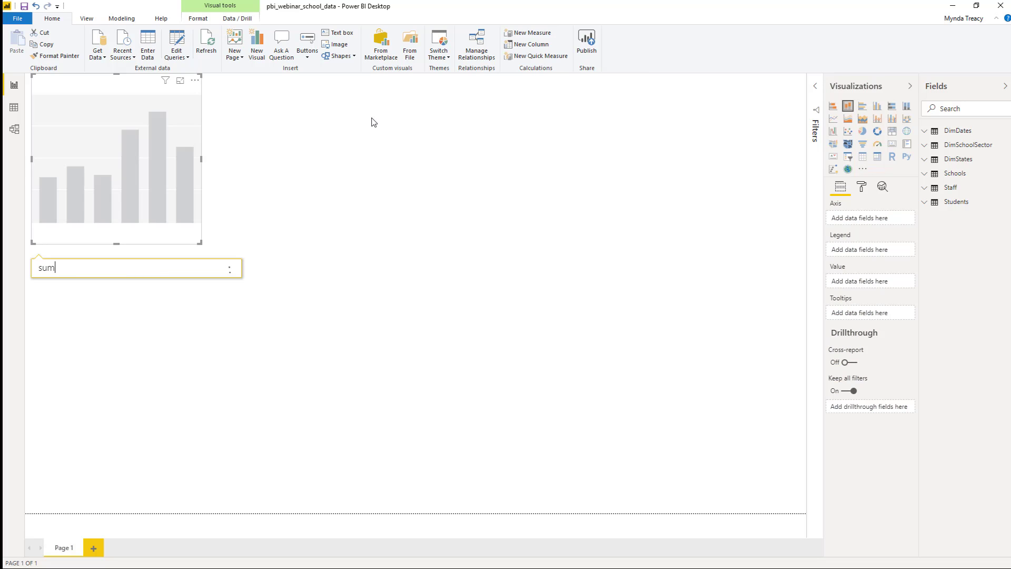
pyautogui.write(' of students')
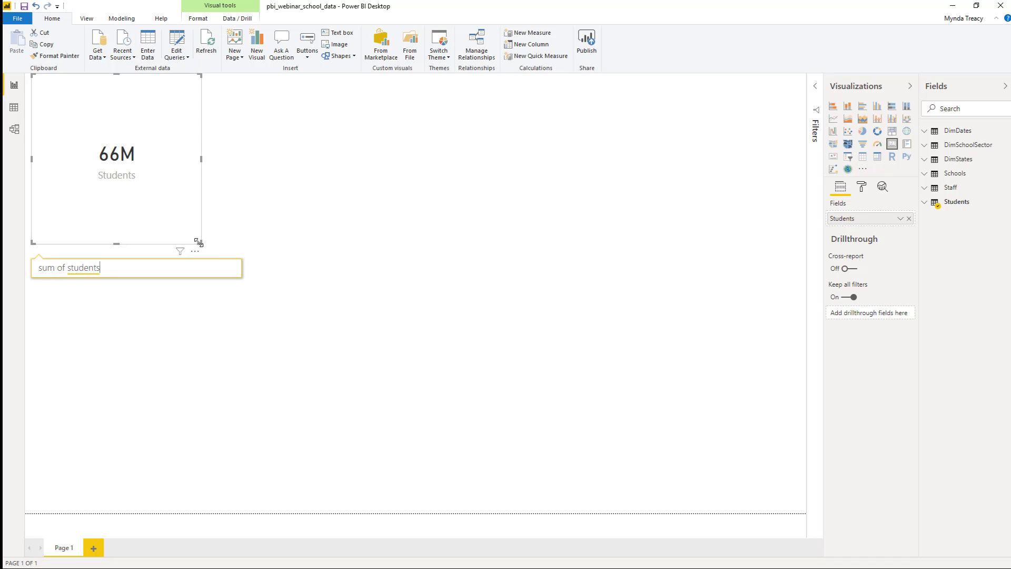
pyautogui.moveTo(200, 244); pyautogui.dragTo(90, 140)
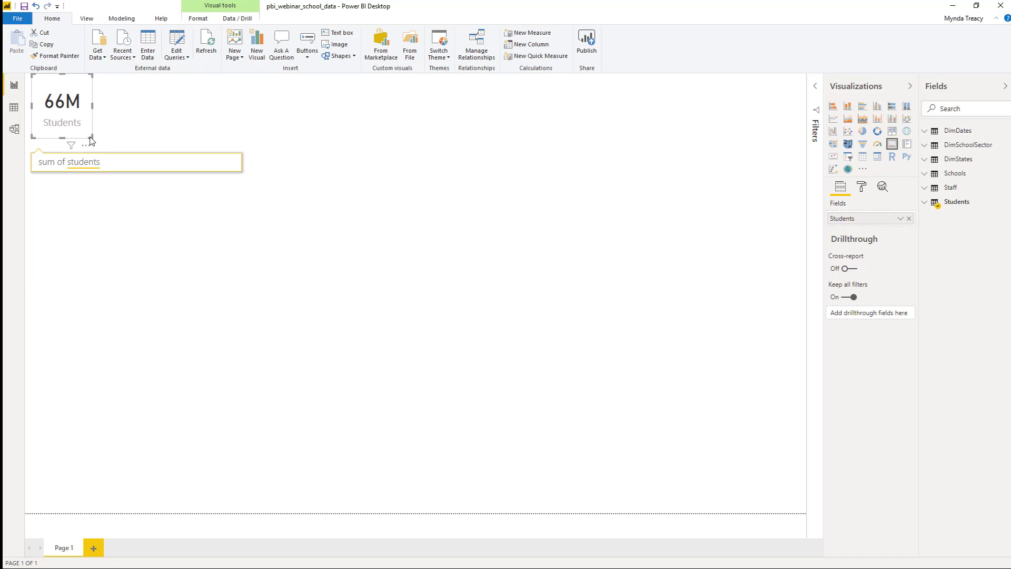
pyautogui.click(130, 99)
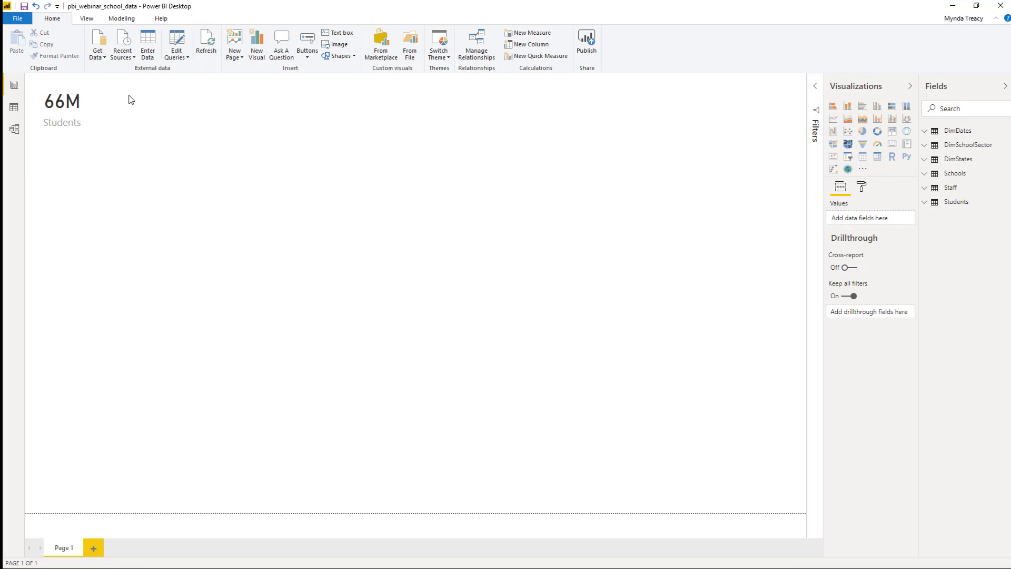
# Add an empty donut chart, place it directly beside the Students card and widen it.
pyautogui.click(877, 132)
pyautogui.moveTo(204, 232); pyautogui.dragTo(173, 77)
pyautogui.moveTo(275, 256); pyautogui.dragTo(350, 253)
pyautogui.click(352, 252)
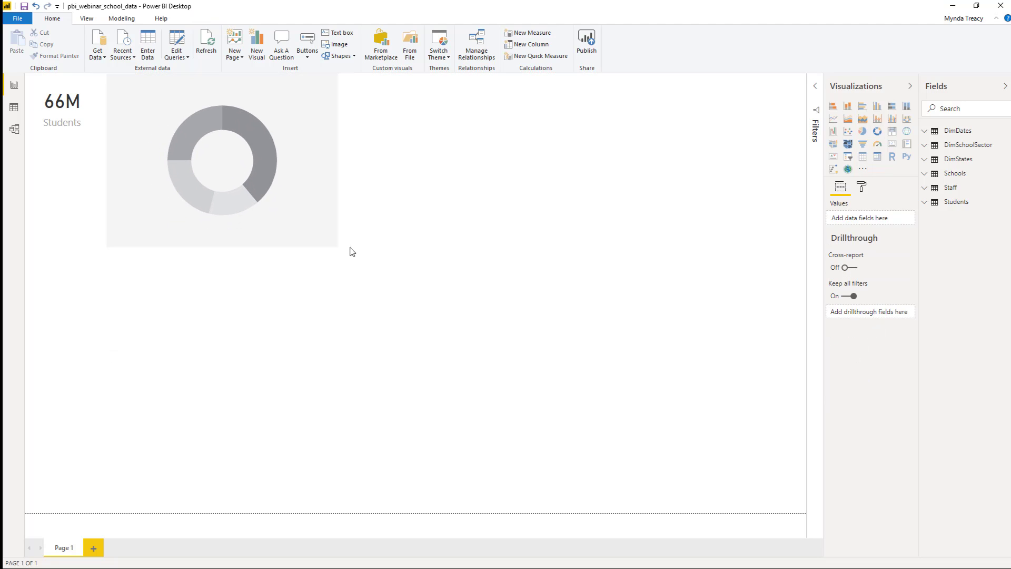
# Fill the donut chart with Students as values and Sector from DimSchoolSector as legend.
pyautogui.click(156, 108)
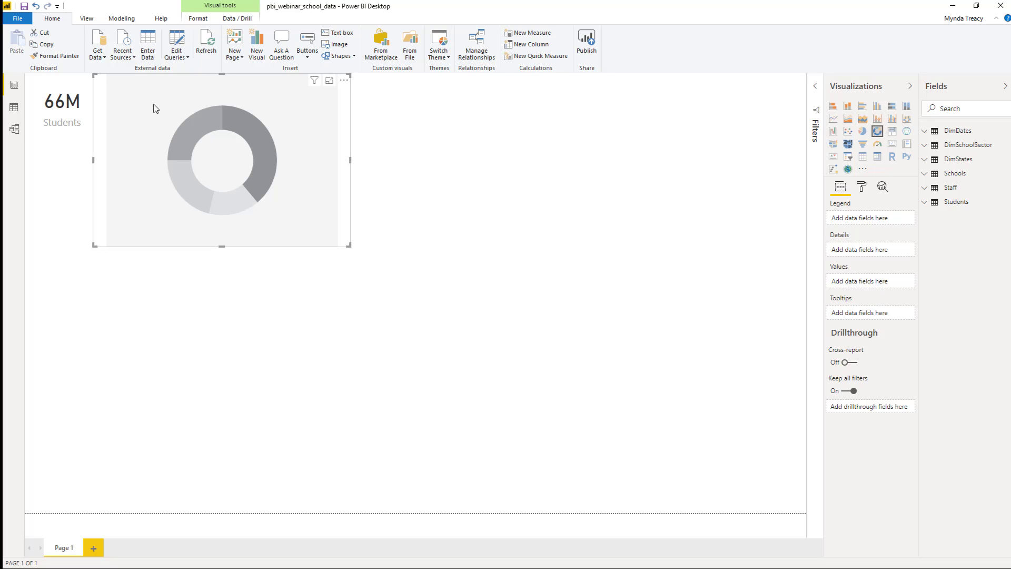
pyautogui.click(926, 202)
pyautogui.click(939, 269)
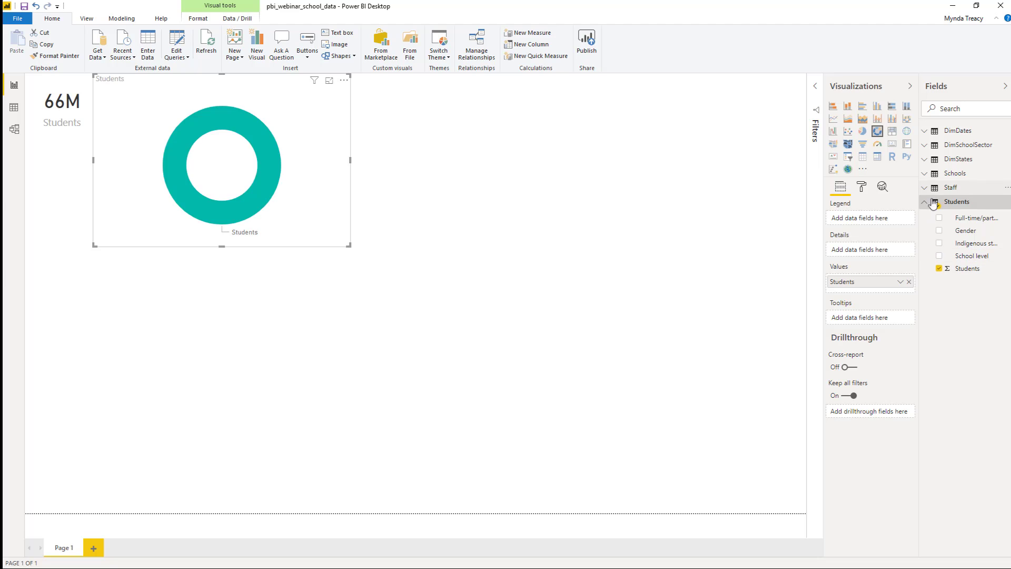
pyautogui.click(925, 145)
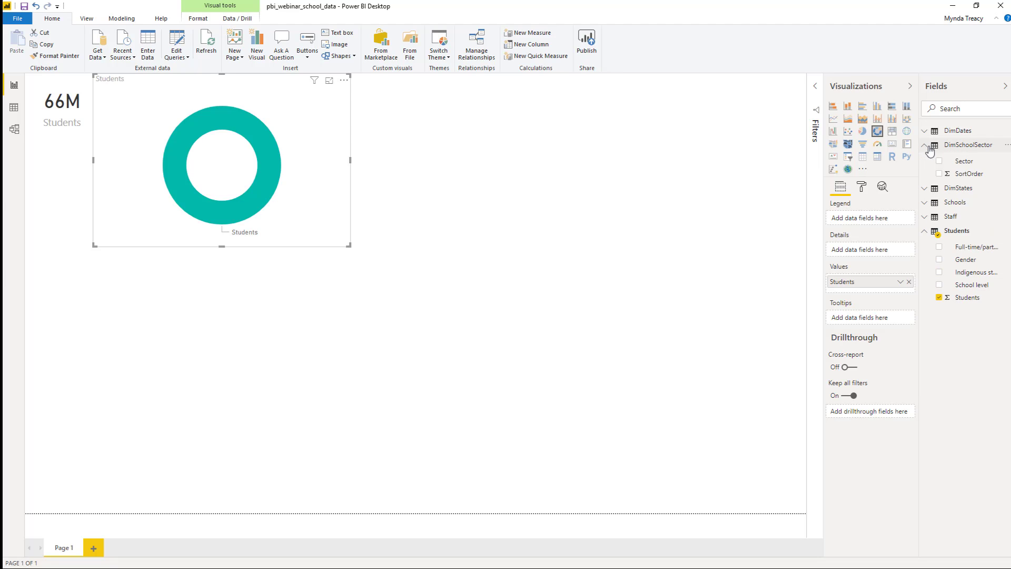
pyautogui.click(939, 161)
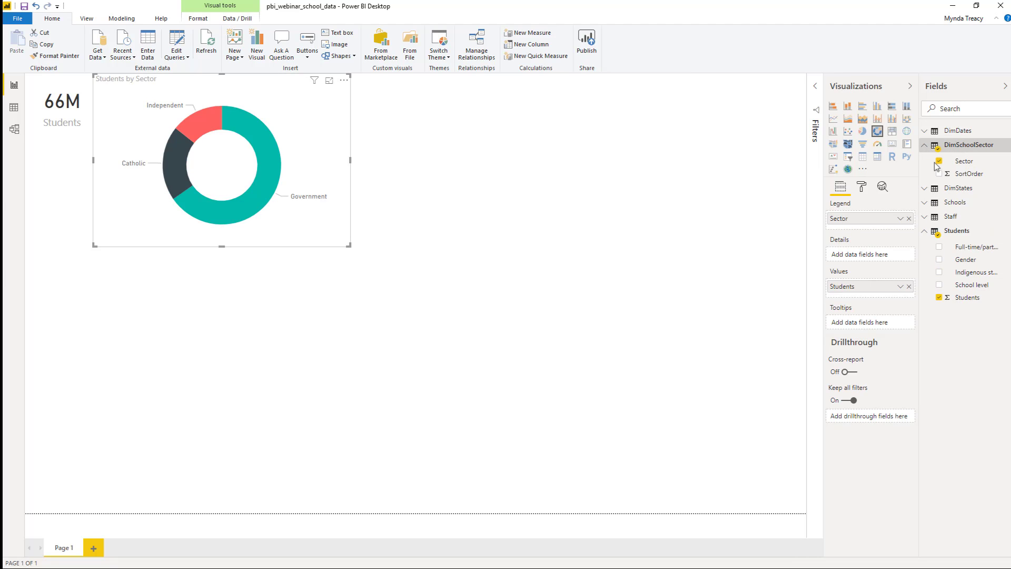
# Set the donut chart's label style to All detail labels and reduce the chart's width and height.
pyautogui.click(862, 187)
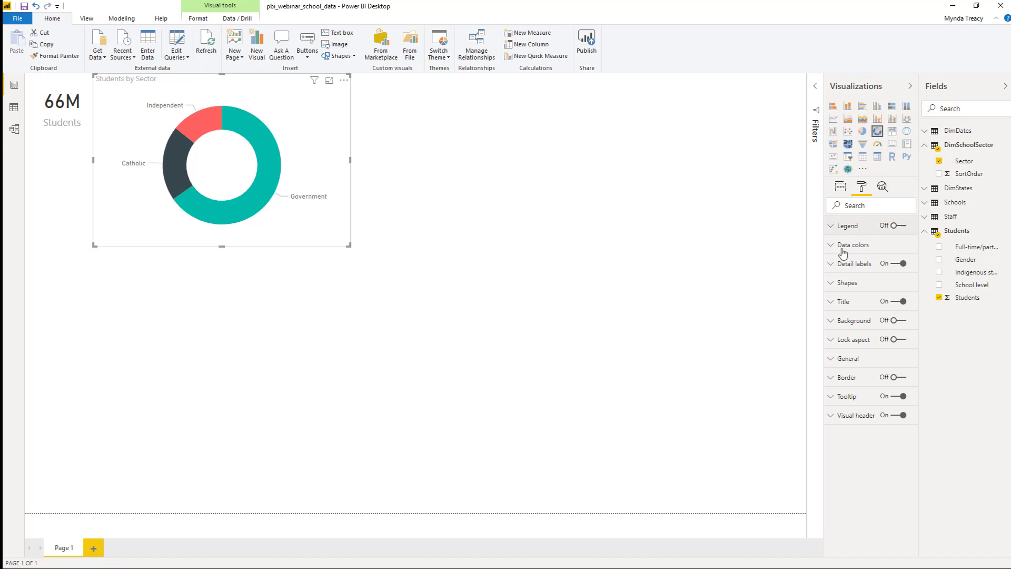
pyautogui.click(839, 268)
pyautogui.click(905, 296)
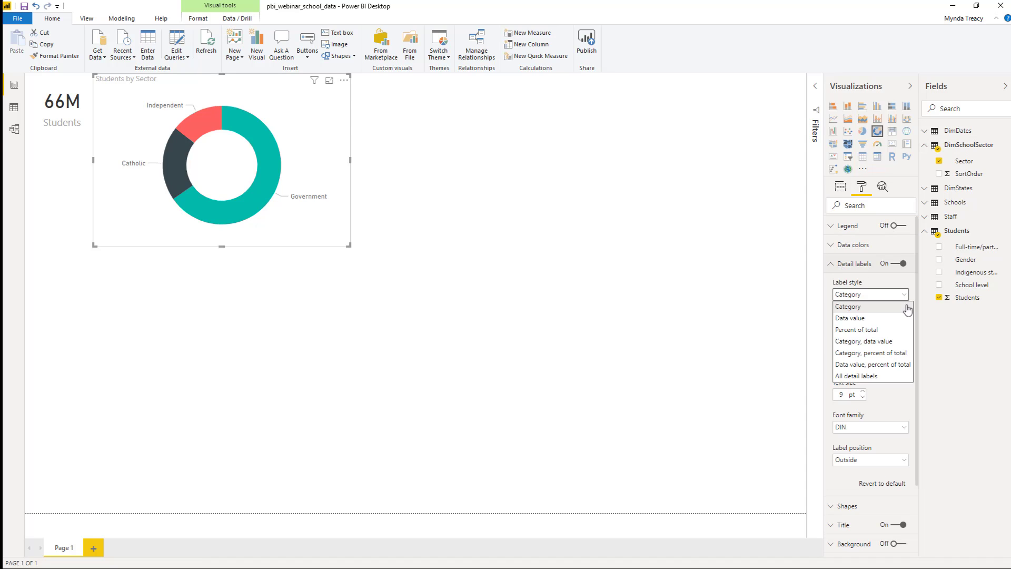
pyautogui.click(885, 378)
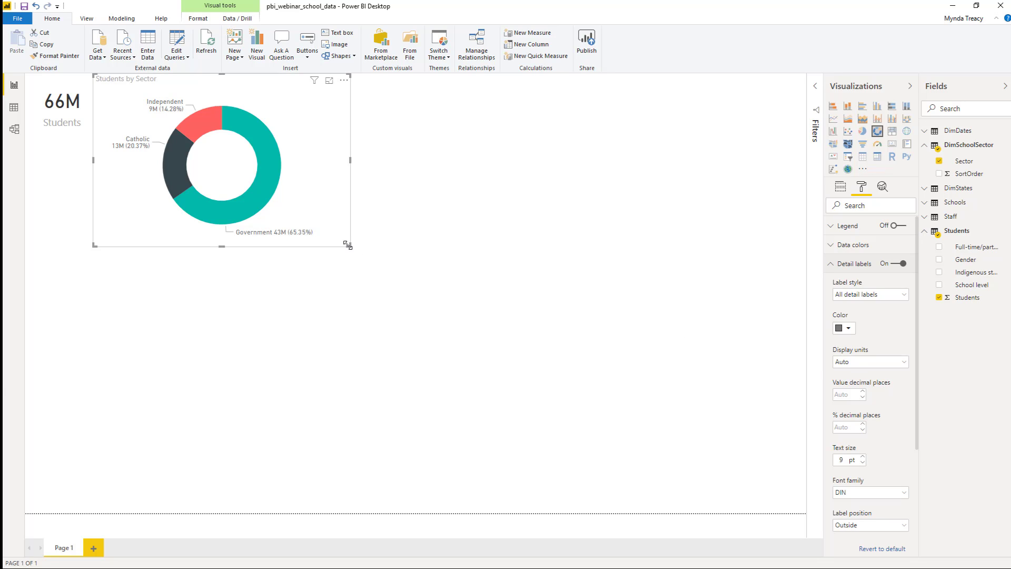
pyautogui.moveTo(349, 245); pyautogui.dragTo(333, 198)
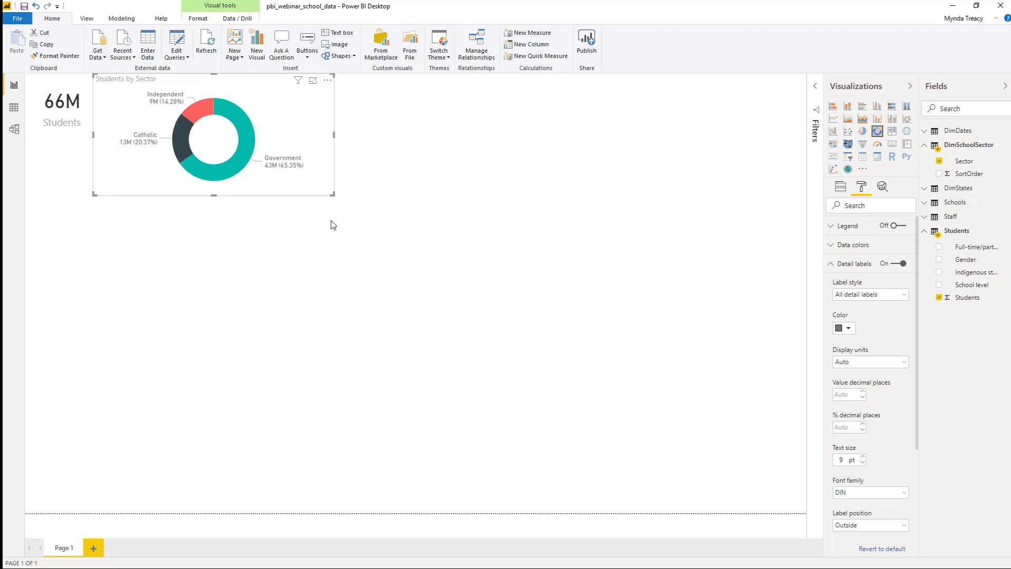
pyautogui.click(333, 225)
# Add a shape map beneath the donut chart with Students as color saturation and State from DimStates as location.
pyautogui.click(848, 144)
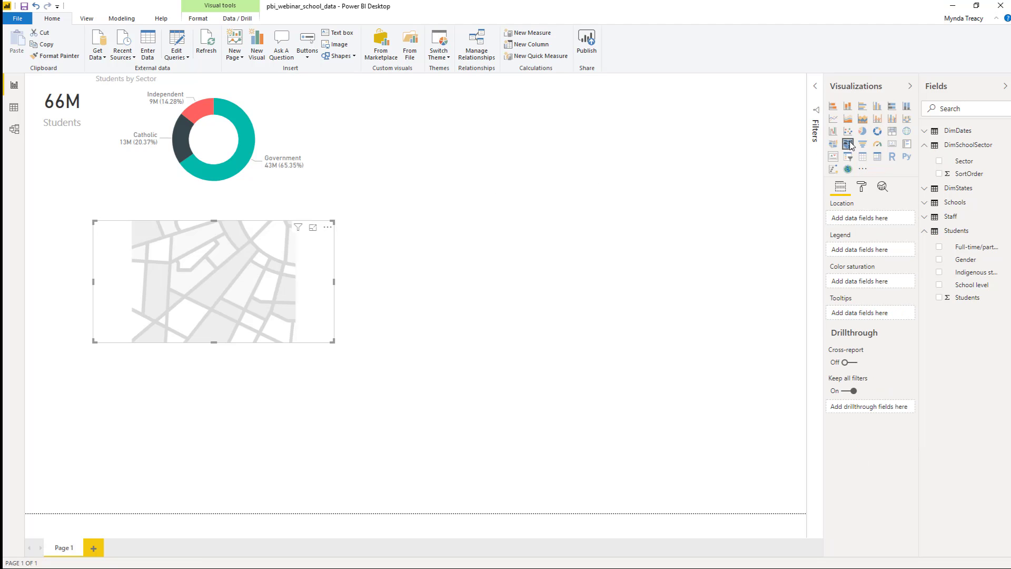
pyautogui.click(940, 298)
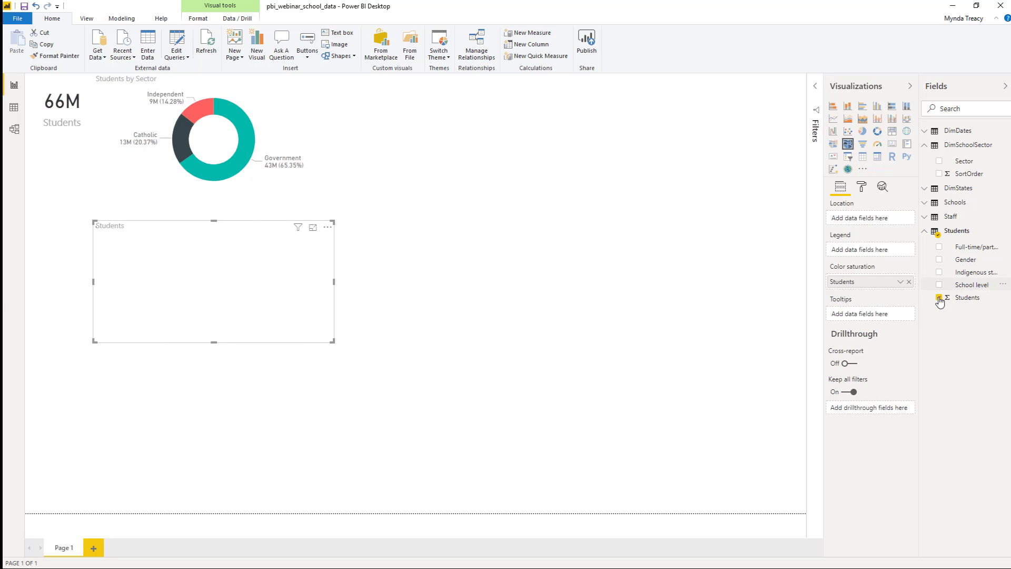
pyautogui.click(926, 189)
pyautogui.click(940, 205)
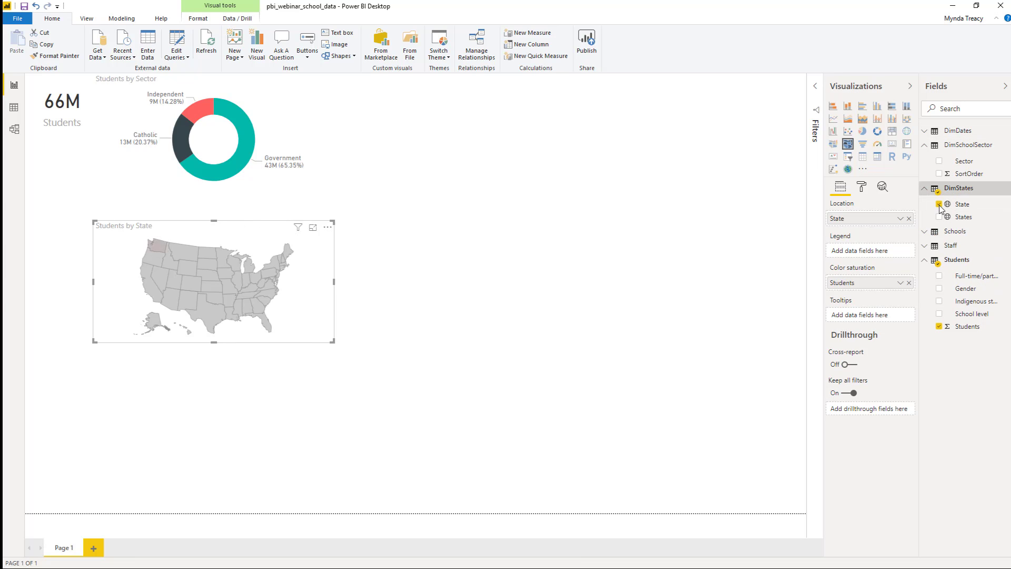
# Change the shape map's base map to Australia: states.
pyautogui.click(860, 189)
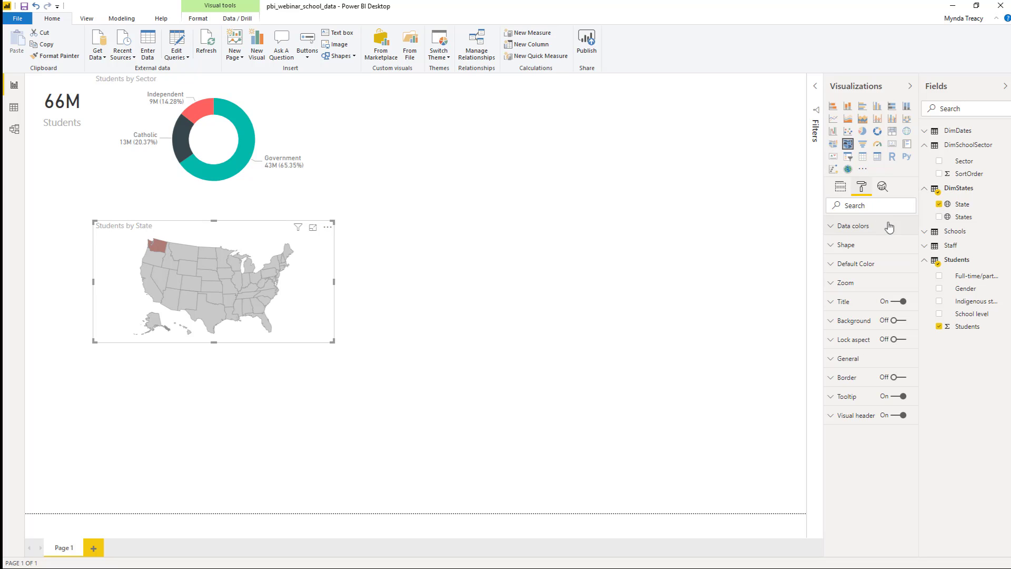
pyautogui.click(907, 246)
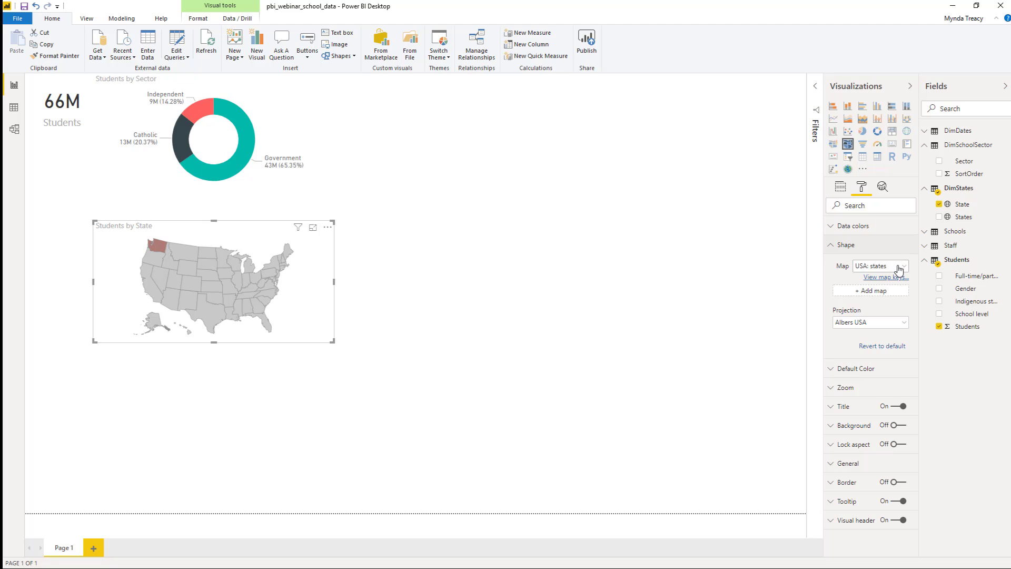
pyautogui.click(899, 268)
pyautogui.click(898, 278)
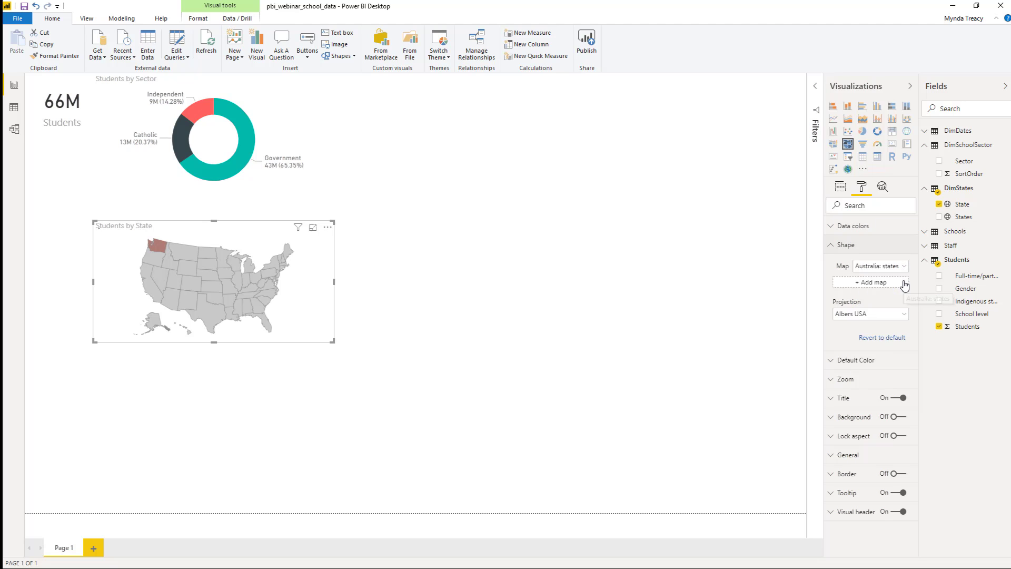
# Move the shape map beside the donut chart at the page's upper edge and reduce the map's width.
pyautogui.moveTo(275, 232); pyautogui.dragTo(500, 82)
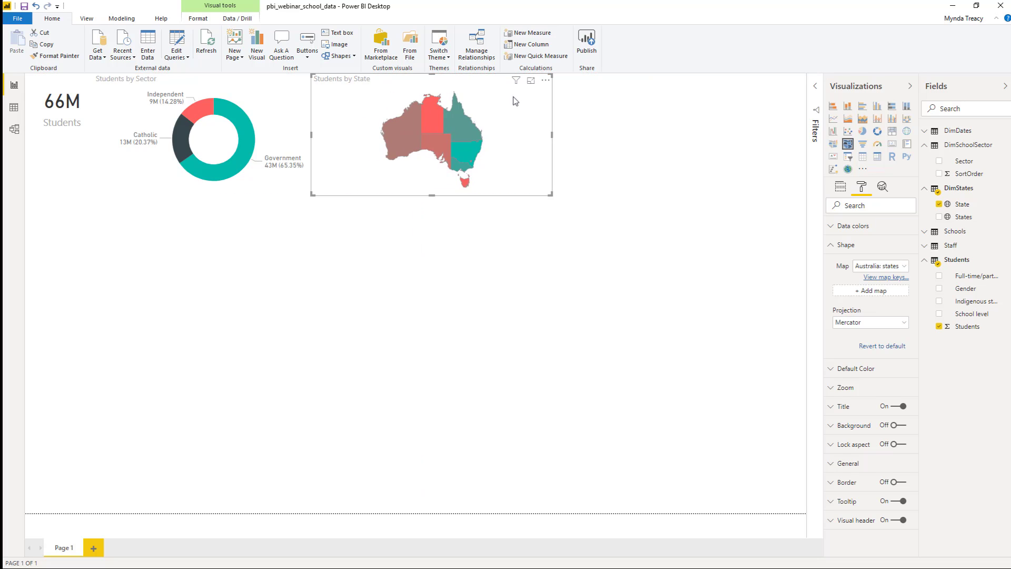
pyautogui.moveTo(547, 135); pyautogui.dragTo(467, 131)
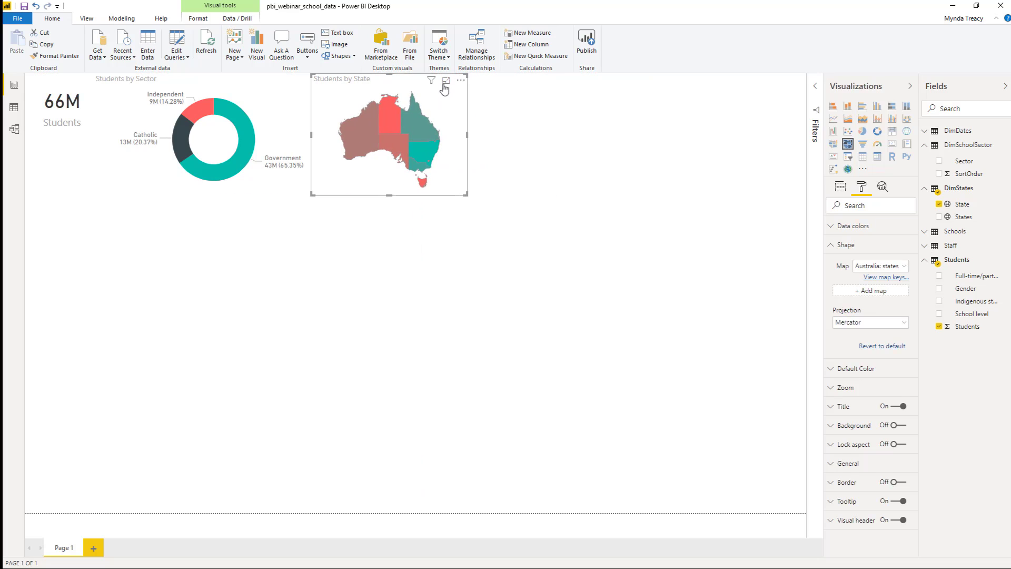
pyautogui.moveTo(443, 89); pyautogui.dragTo(449, 89)
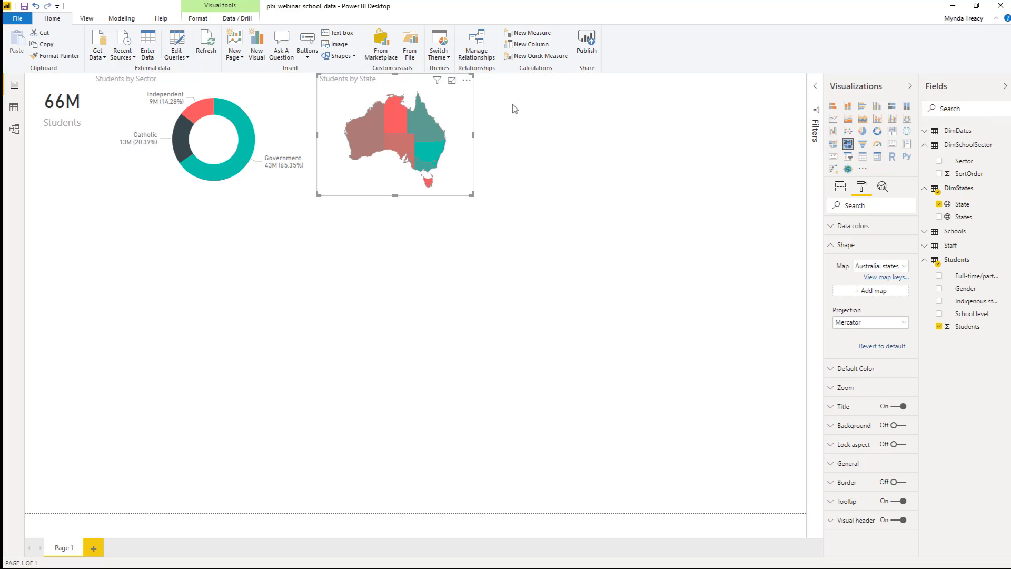
# Set the shape map's data colors to a light teal minimum and the darkest teal maximum.
pyautogui.click(859, 228)
pyautogui.click(844, 314)
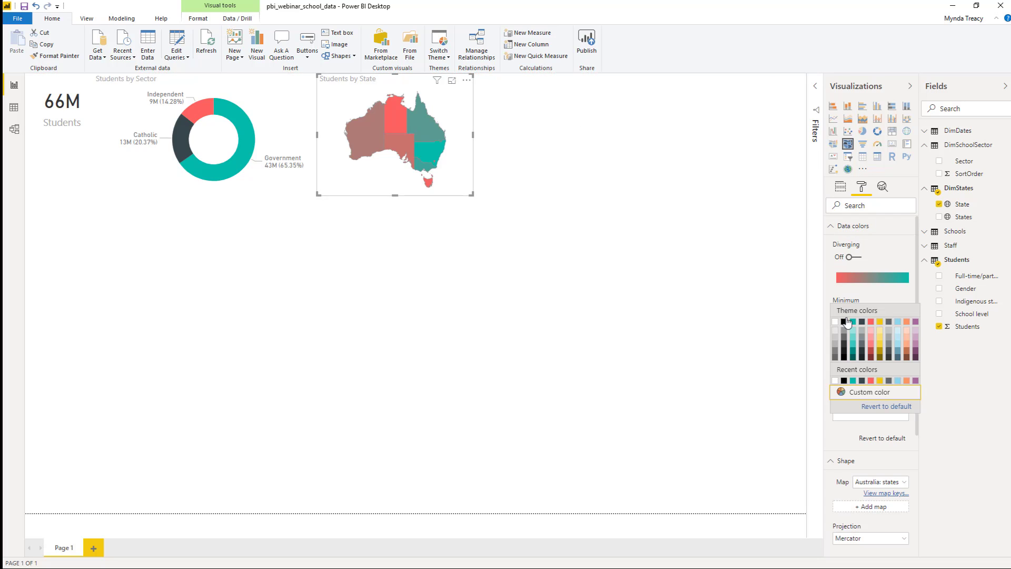
pyautogui.click(853, 340)
pyautogui.click(850, 350)
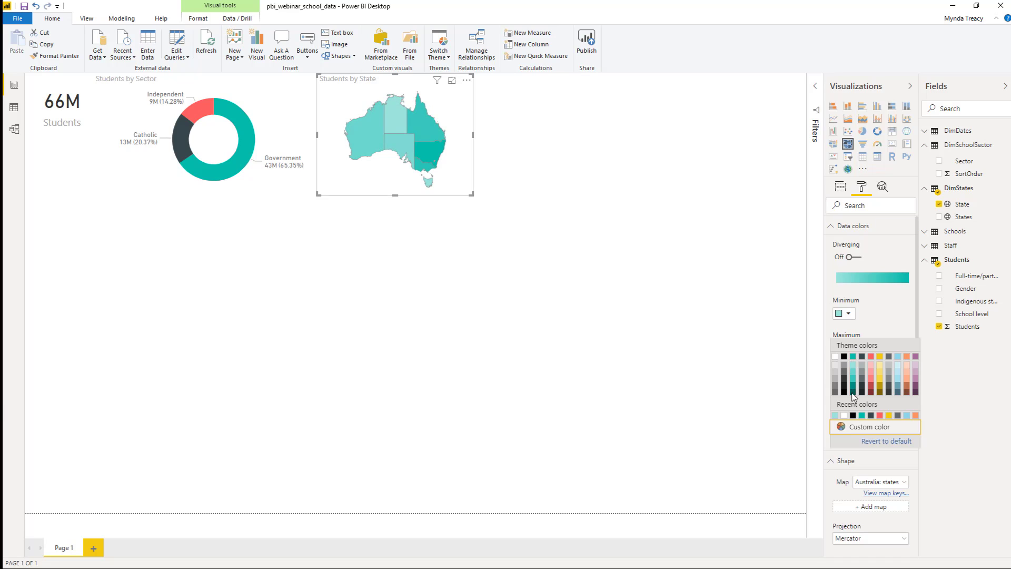
pyautogui.click(853, 392)
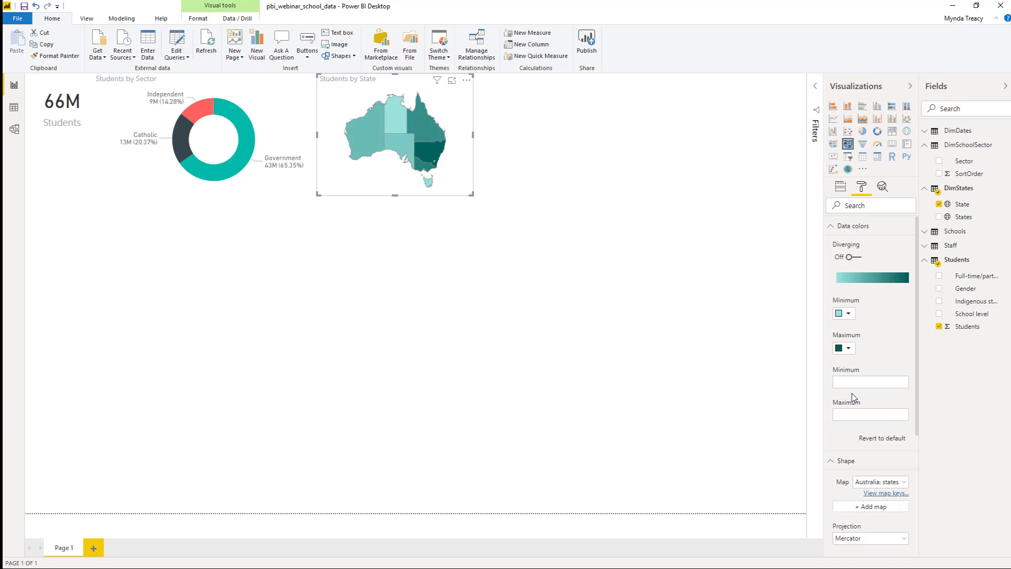
# Add a clustered bar chart beside the shape map with Students as value and State from DimStates as axis.
pyautogui.click(551, 176)
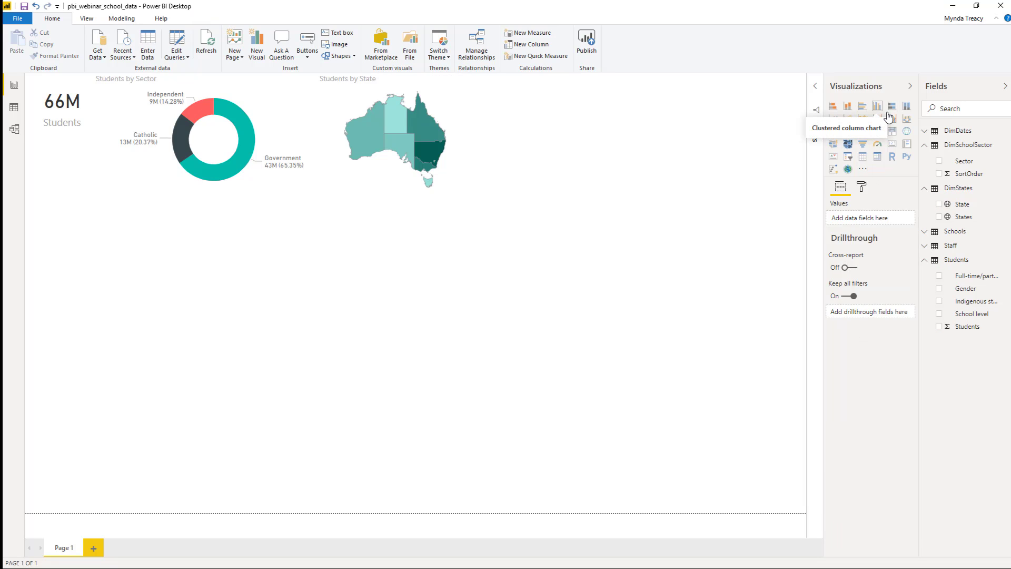
pyautogui.click(863, 106)
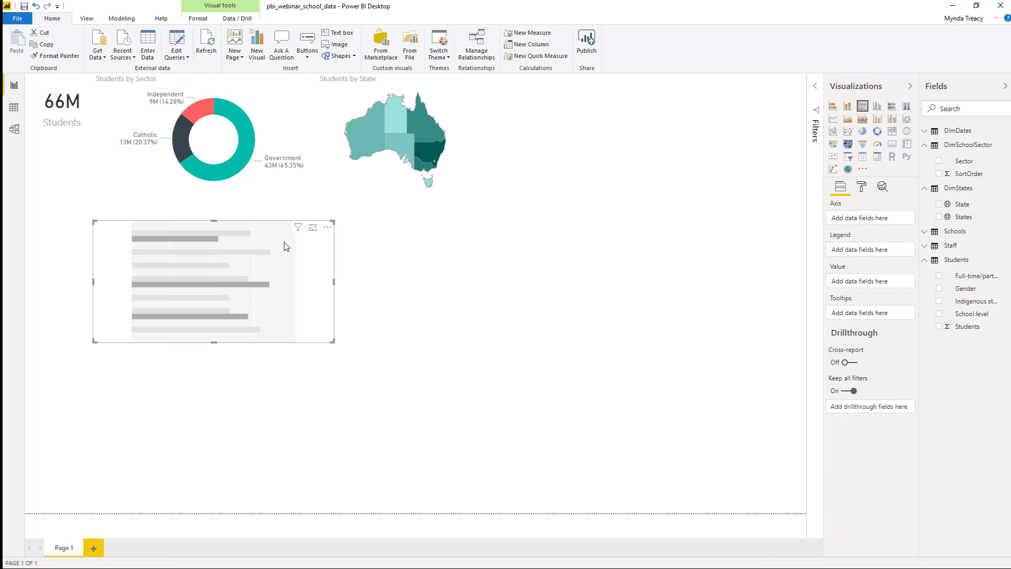
pyautogui.moveTo(286, 245); pyautogui.dragTo(646, 96)
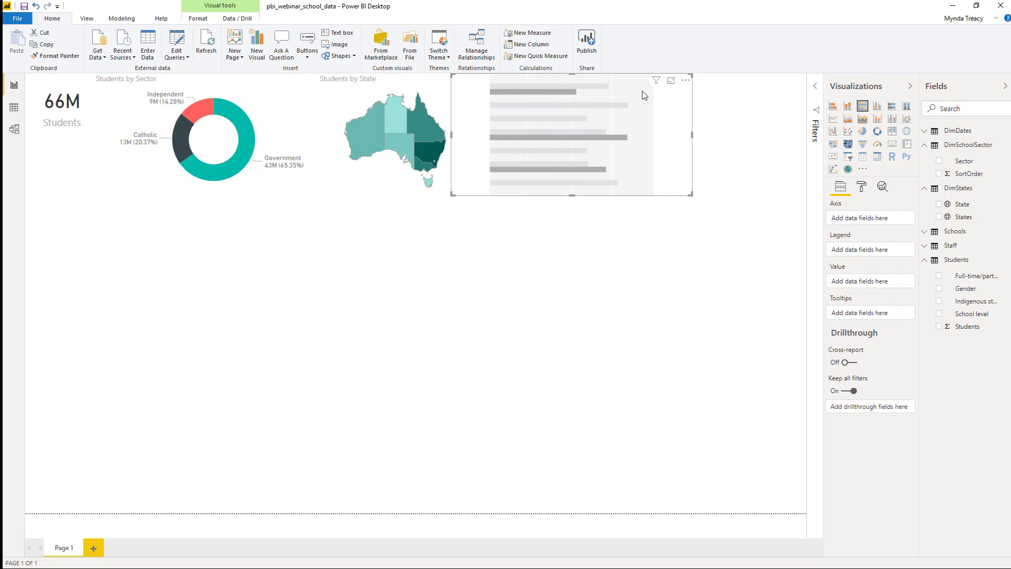
pyautogui.click(940, 327)
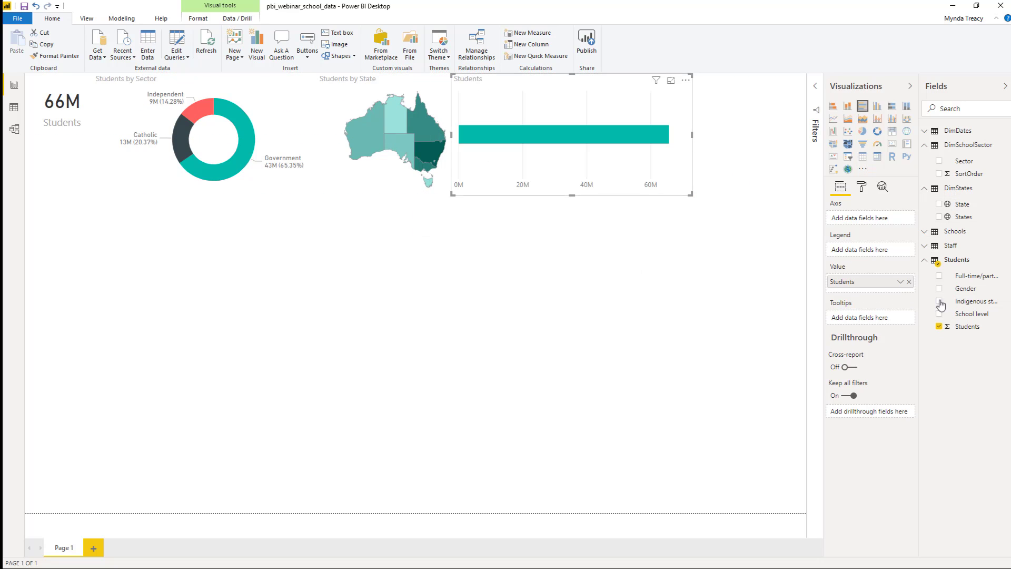
pyautogui.click(940, 205)
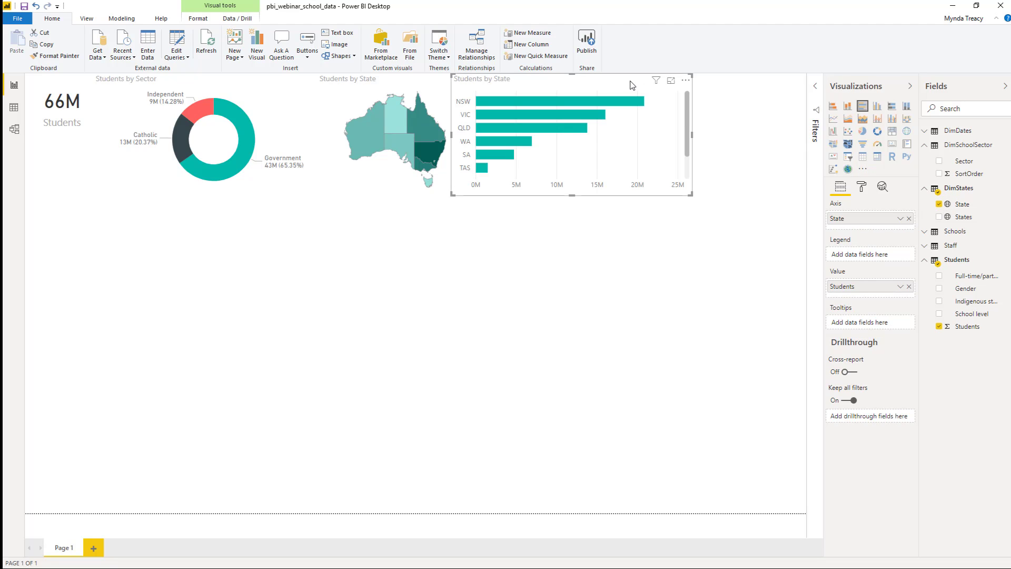
# Enlarge the Students by State bar chart in the page's upper-right corner, with data labels on and the X axis off.
pyautogui.moveTo(633, 85); pyautogui.dragTo(738, 94)
pyautogui.moveTo(565, 195); pyautogui.dragTo(510, 203)
pyautogui.click(862, 186)
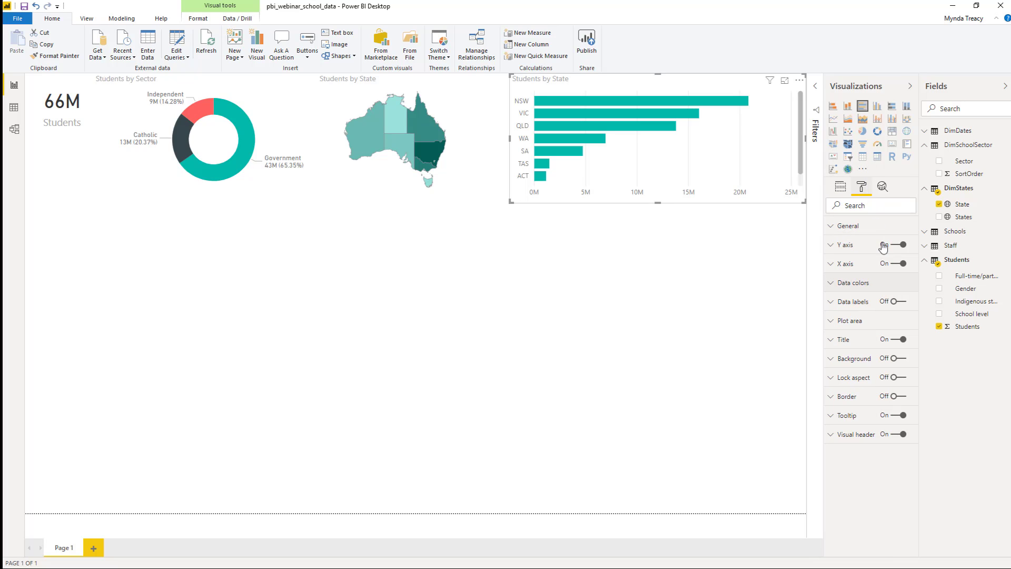
pyautogui.click(898, 302)
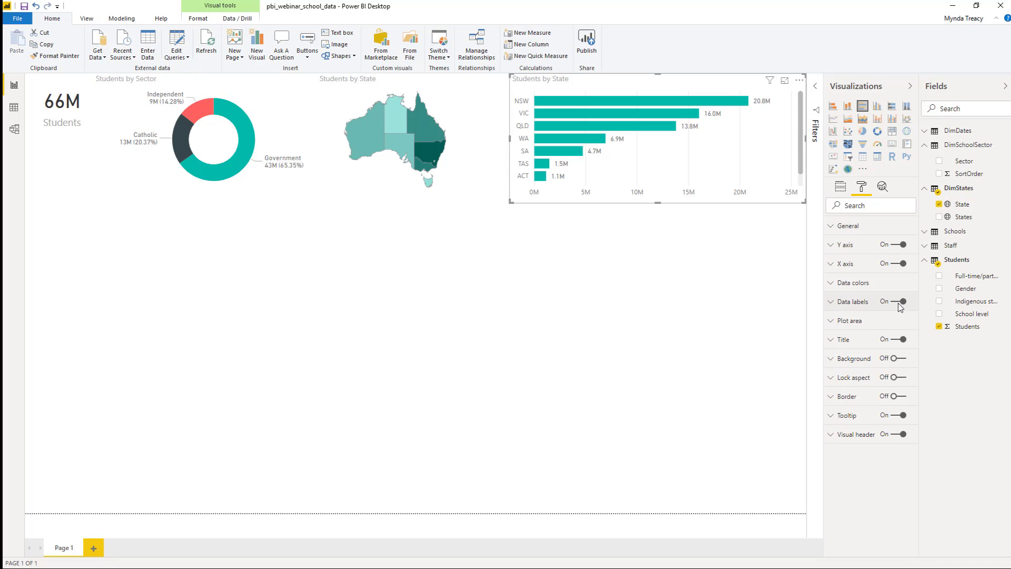
pyautogui.click(903, 264)
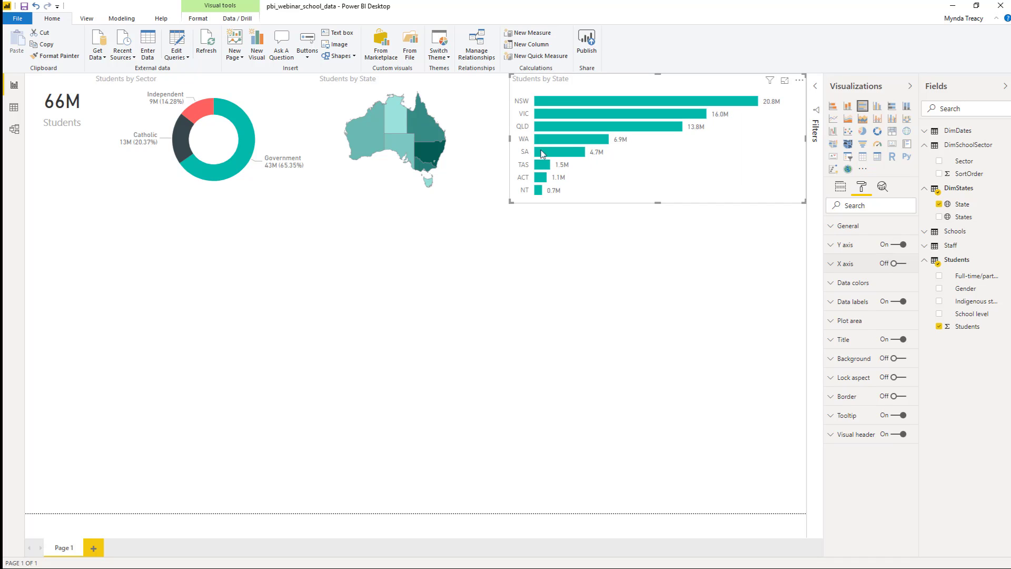
# Narrow the state bar chart, and enlarge and shift the Students by State map to fill the gap between its neighbouring charts.
pyautogui.moveTo(510, 140); pyautogui.dragTo(550, 140)
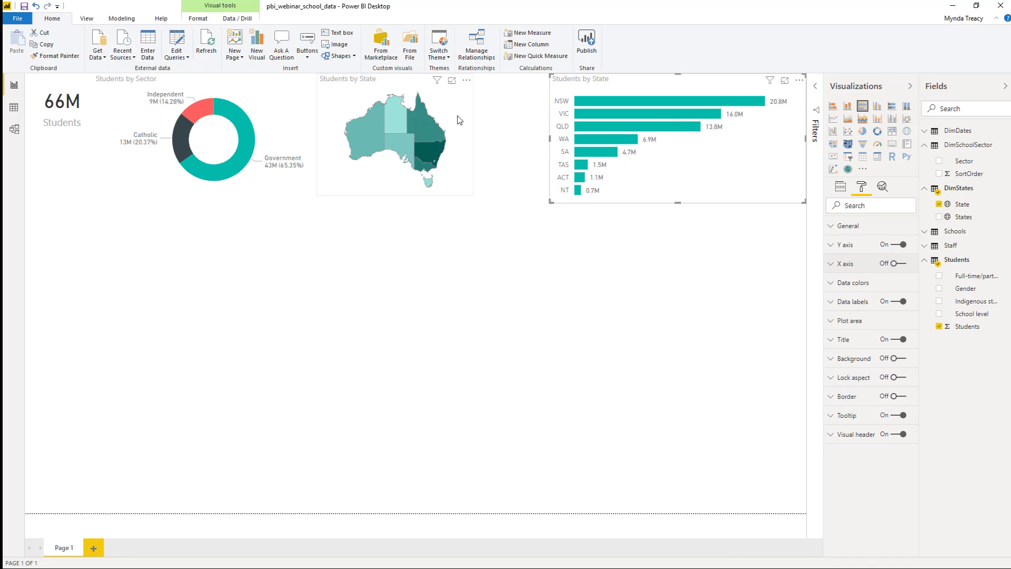
pyautogui.click(463, 139)
pyautogui.moveTo(473, 194); pyautogui.dragTo(537, 203)
pyautogui.click(500, 237)
pyautogui.click(361, 129)
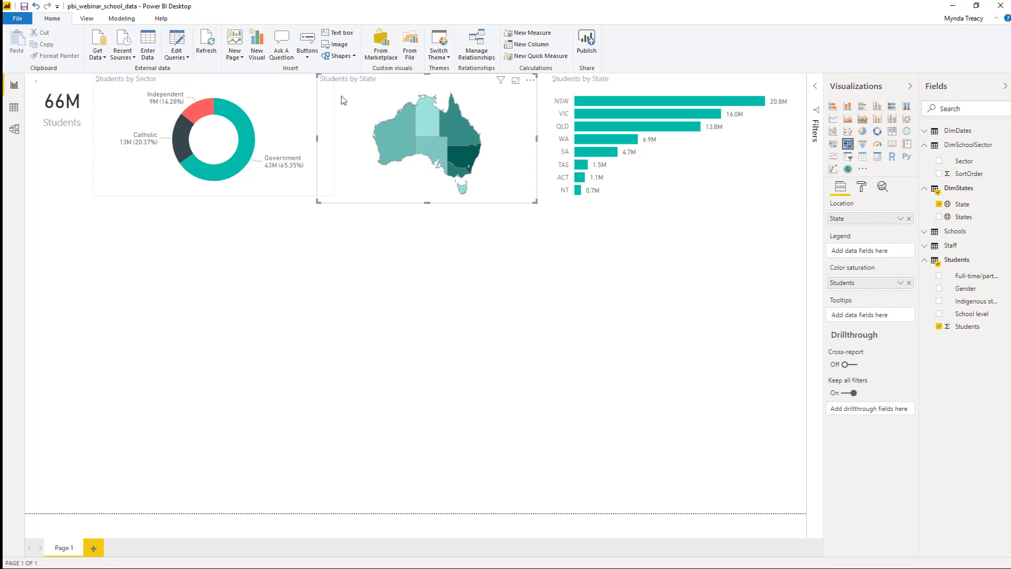
pyautogui.moveTo(381, 80); pyautogui.dragTo(393, 81)
pyautogui.click(310, 292)
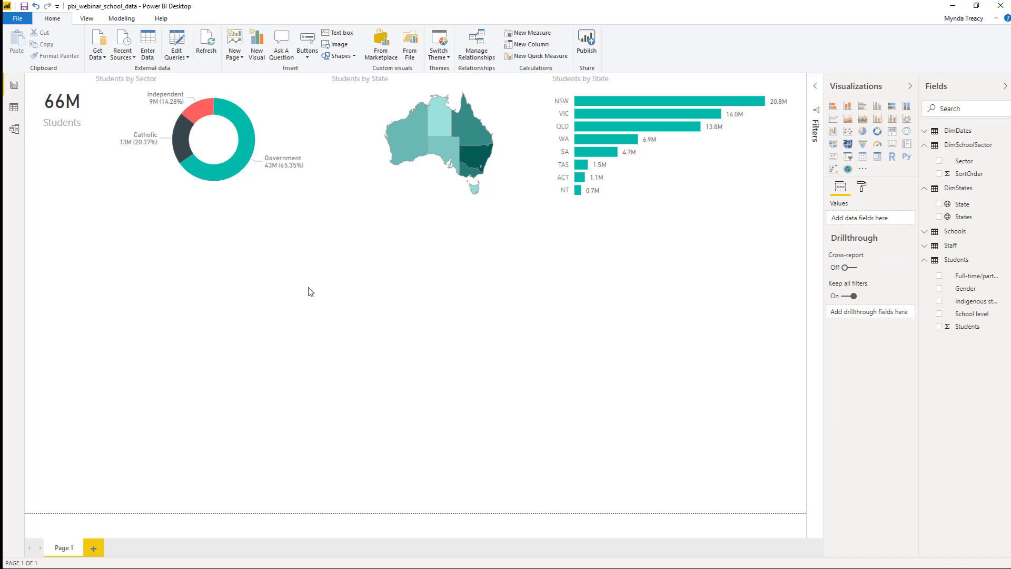
# Insert a line chart of Students by Year with Sector as legend, and enlarge it beneath the card and donut chart.
pyautogui.click(833, 119)
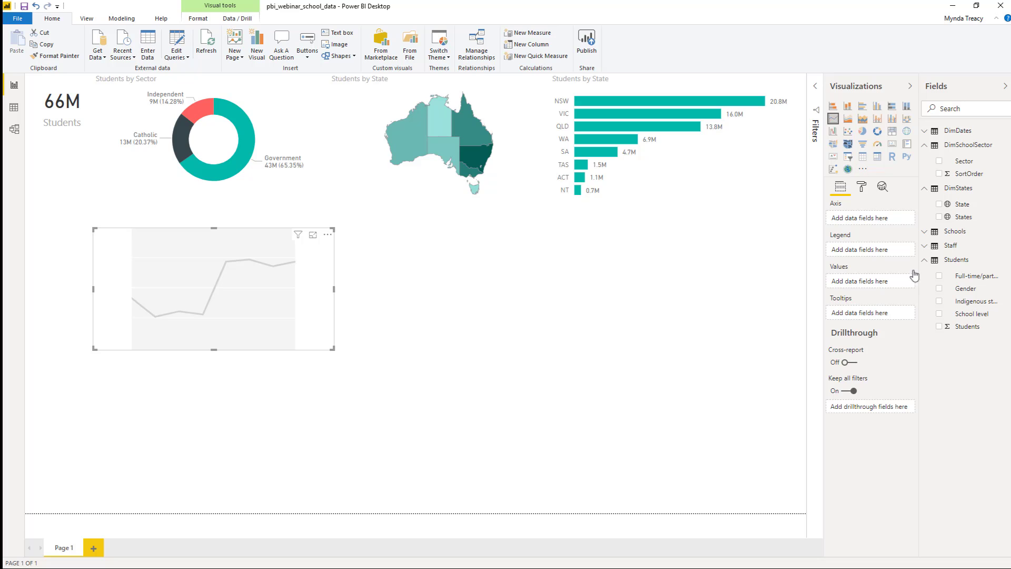
pyautogui.click(940, 327)
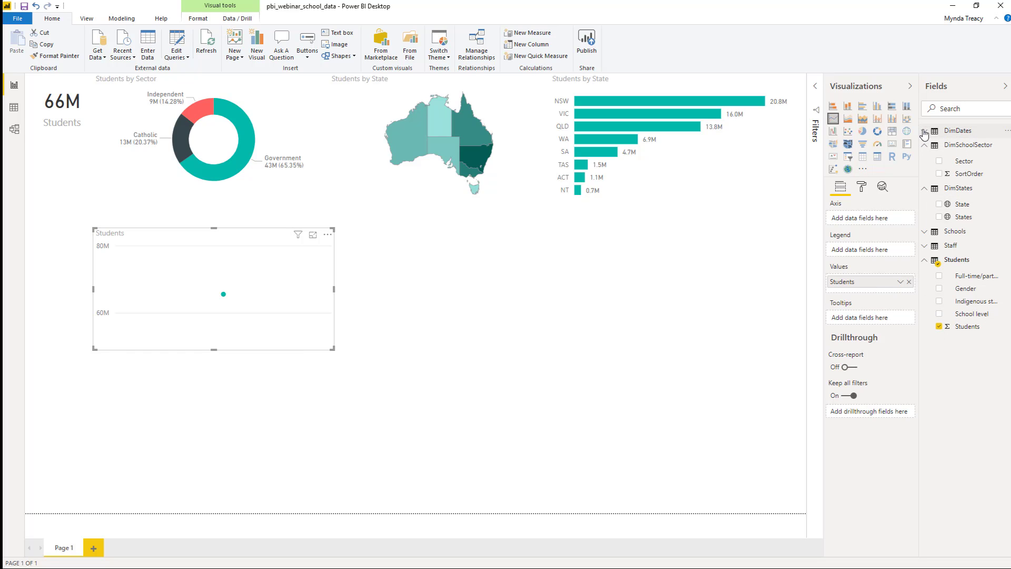
pyautogui.click(940, 131)
pyautogui.click(940, 147)
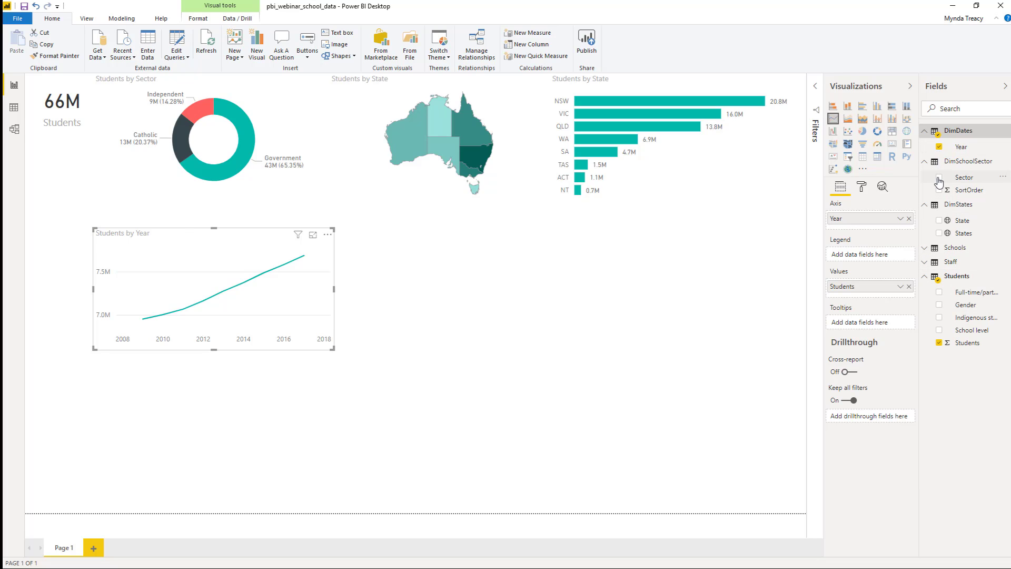
pyautogui.click(939, 178)
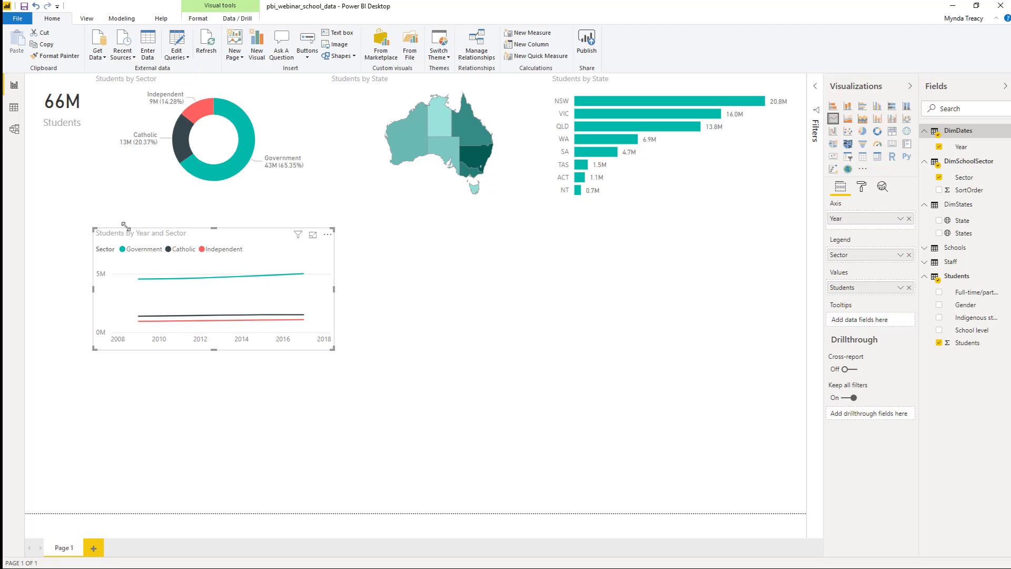
pyautogui.moveTo(95, 229); pyautogui.dragTo(8, 205)
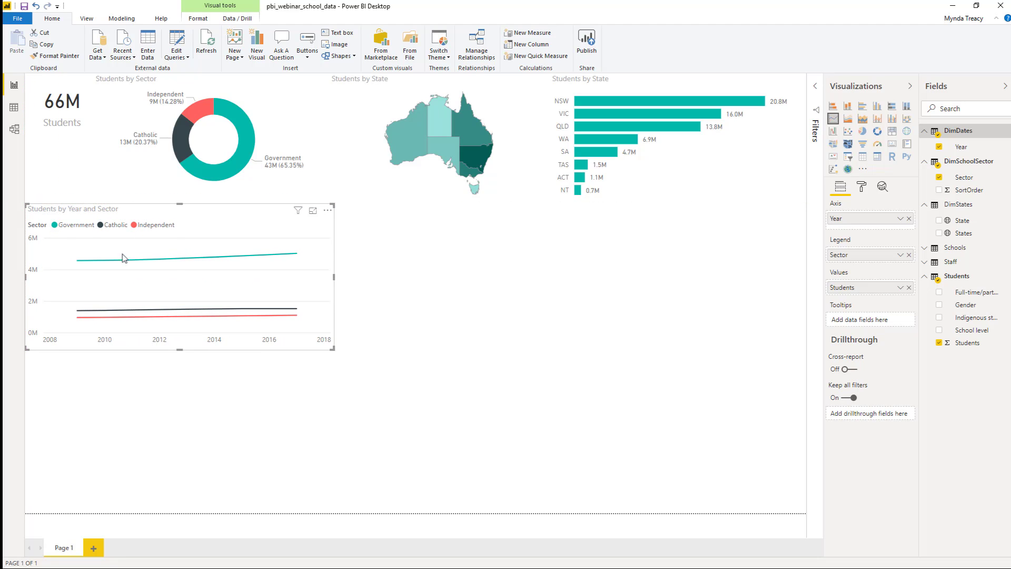
pyautogui.moveTo(332, 350); pyautogui.dragTo(403, 372)
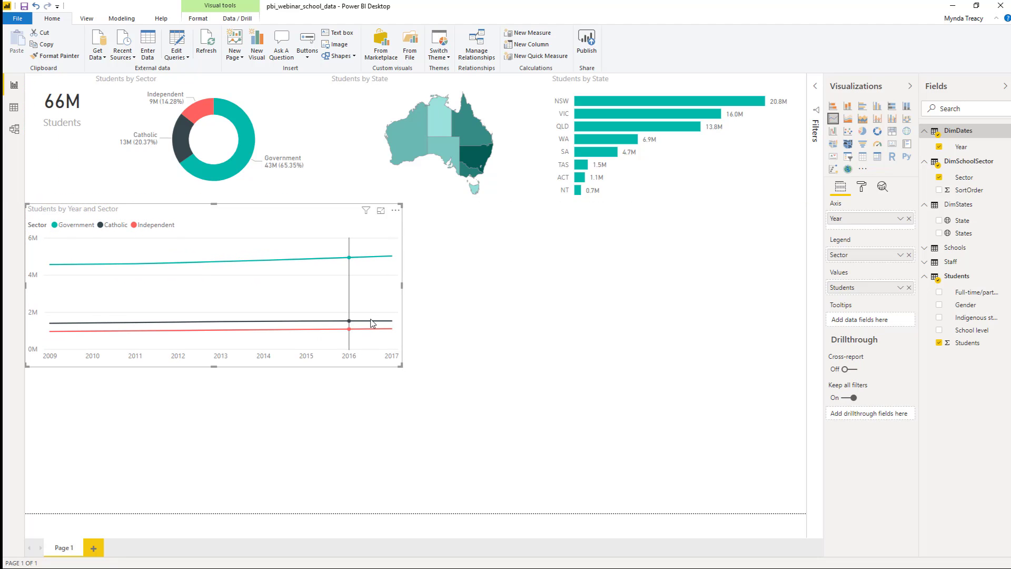
# Turn on data labels and turn off the Y axis for the Students by Year and Sector line chart.
pyautogui.click(862, 190)
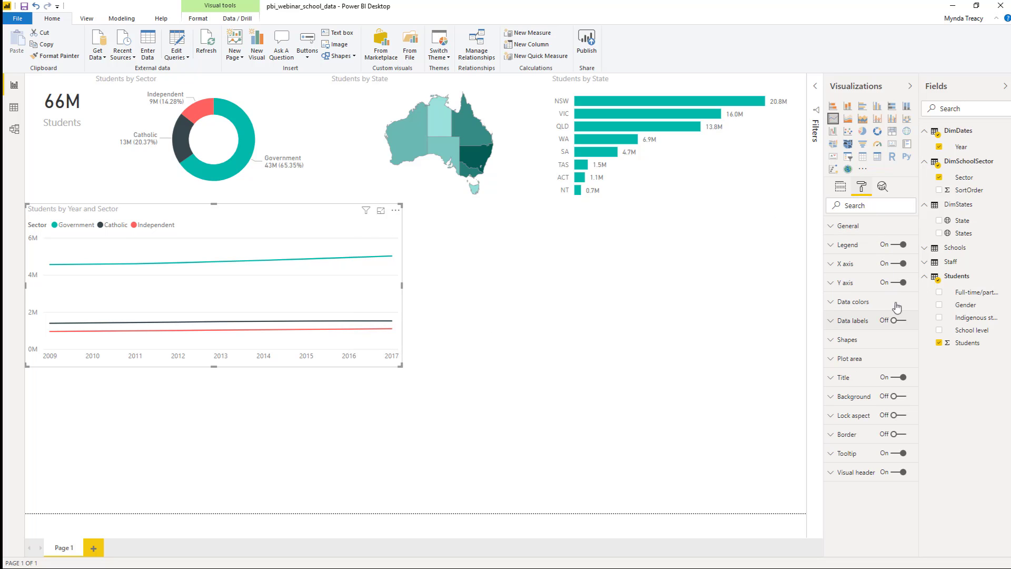
pyautogui.click(901, 321)
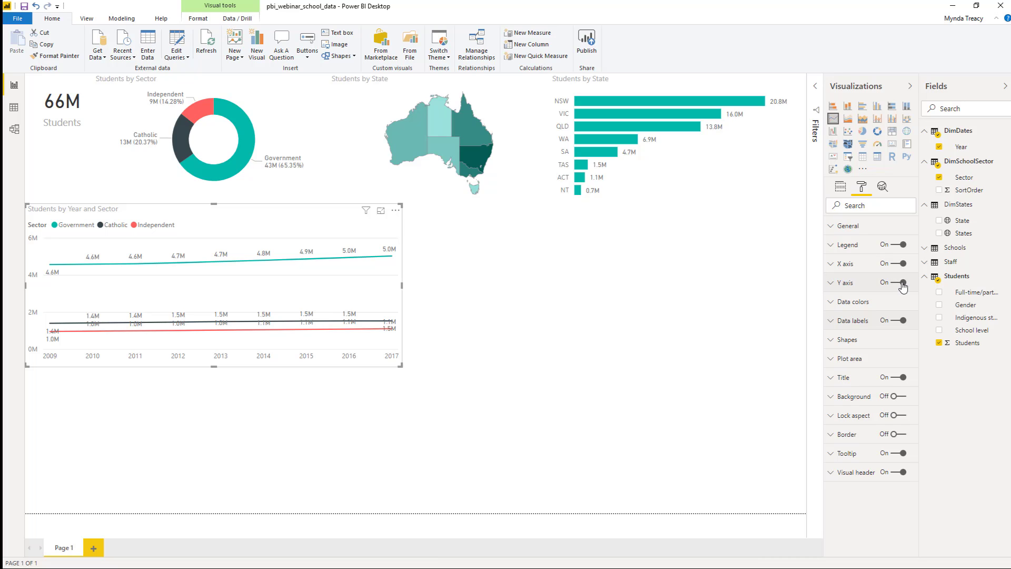
pyautogui.click(902, 283)
pyautogui.press('Escape')
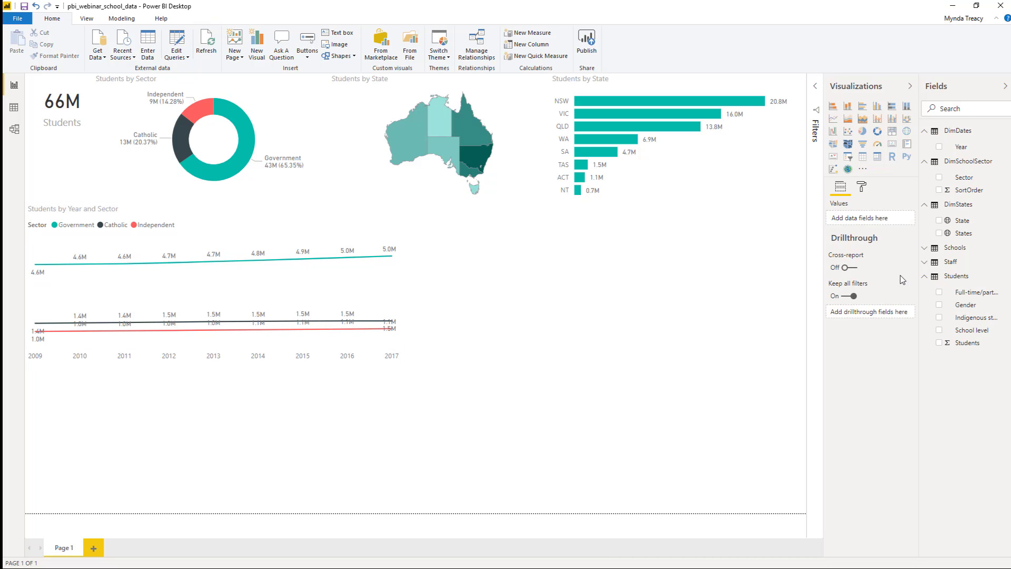
# Insert a matrix below the line chart with Year as rows, Sector as columns and Students as values.
pyautogui.click(877, 157)
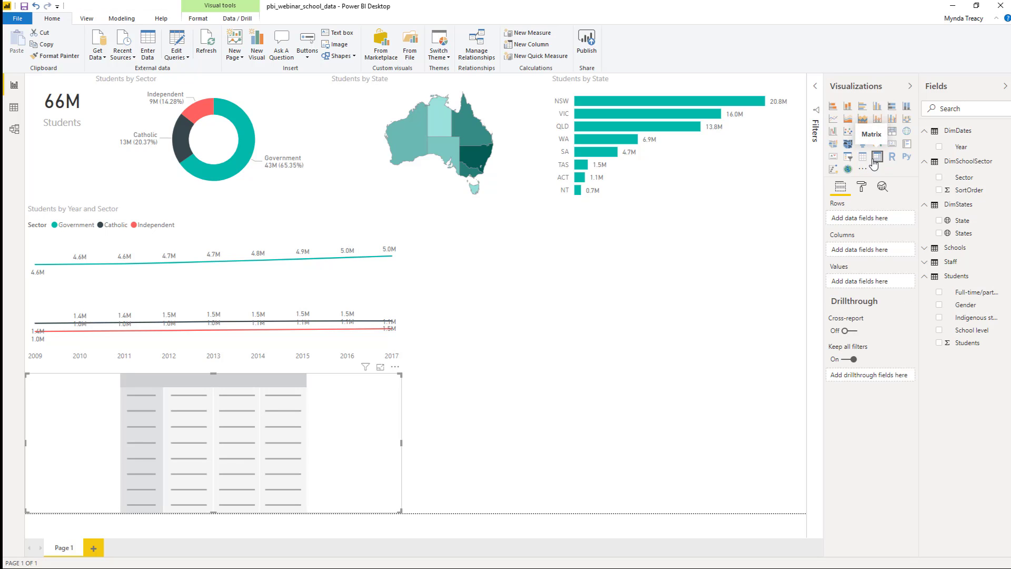
pyautogui.click(939, 343)
pyautogui.click(939, 147)
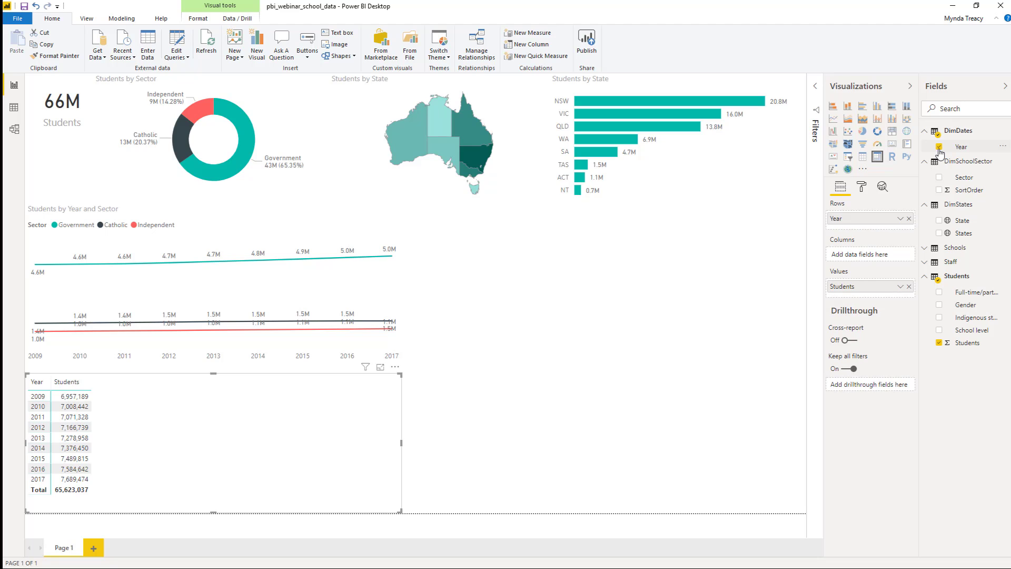
pyautogui.click(939, 177)
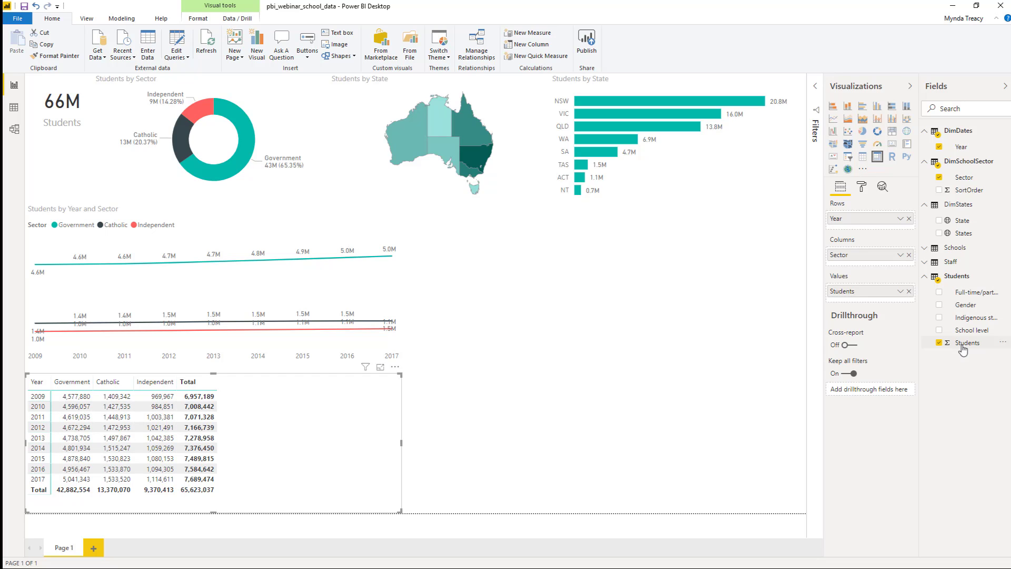
# Add Students to the matrix values a second time and show it as percent of row total.
pyautogui.moveTo(963, 350); pyautogui.dragTo(872, 304)
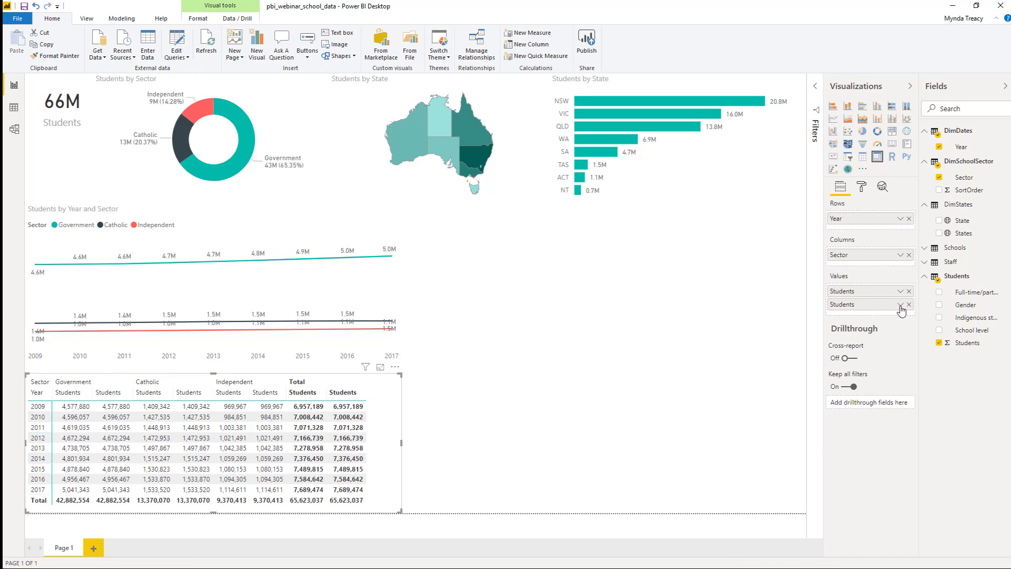
pyautogui.click(900, 305)
pyautogui.moveTo(883, 501)
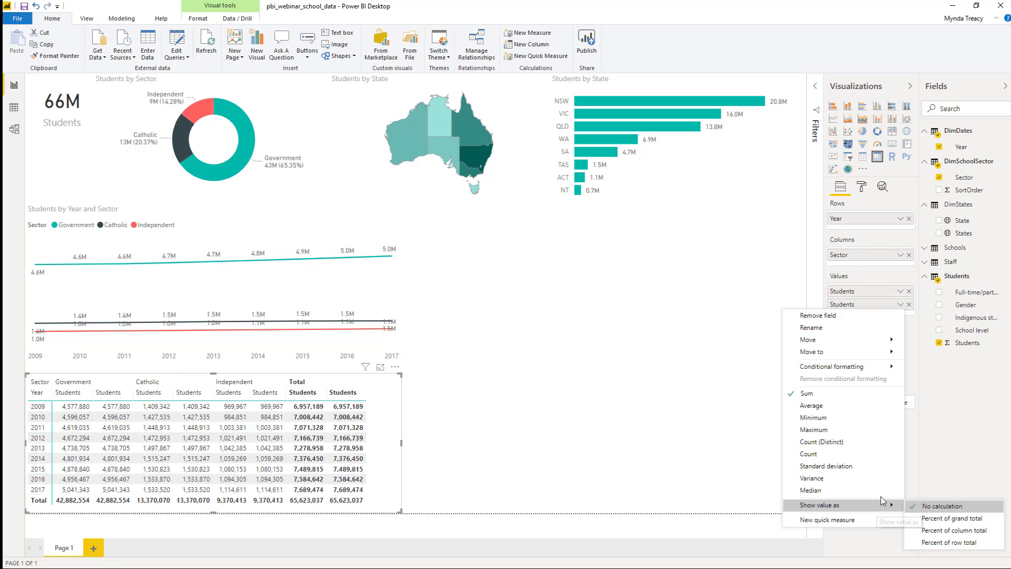
pyautogui.click(983, 548)
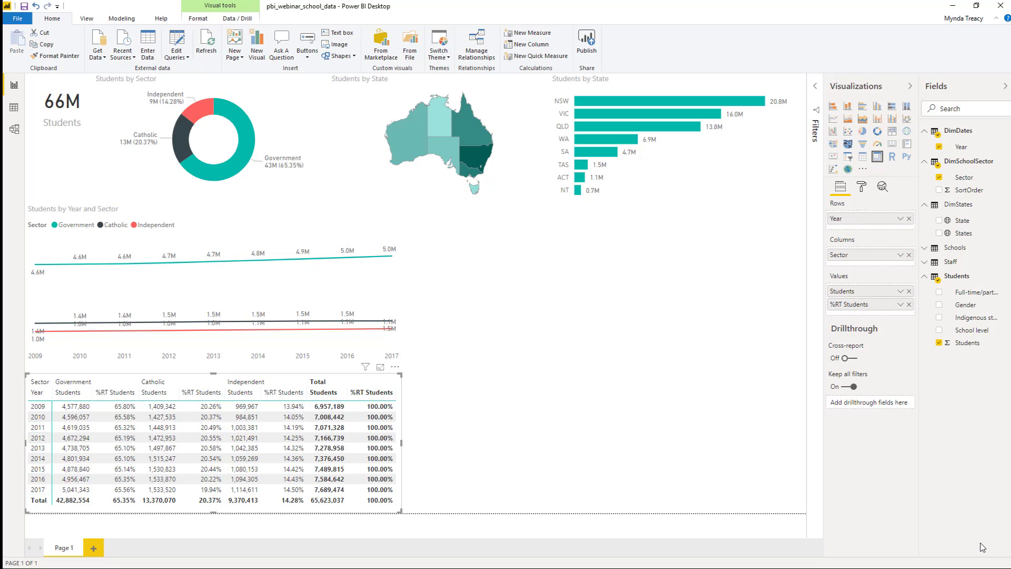
# Rename the matrix's percentage value field to "% of Total".
pyautogui.click(901, 304)
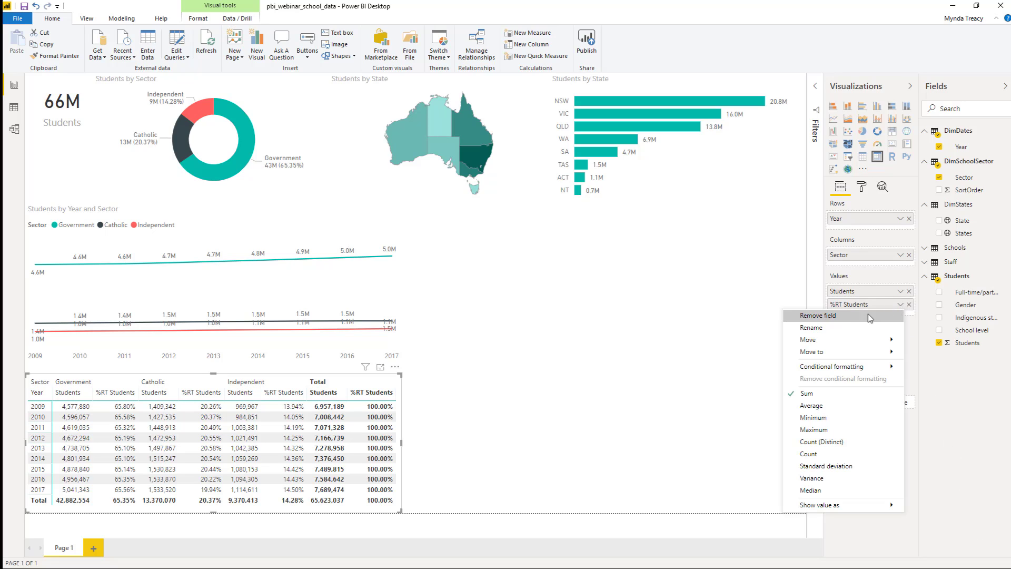
pyautogui.click(832, 328)
pyautogui.click(843, 305)
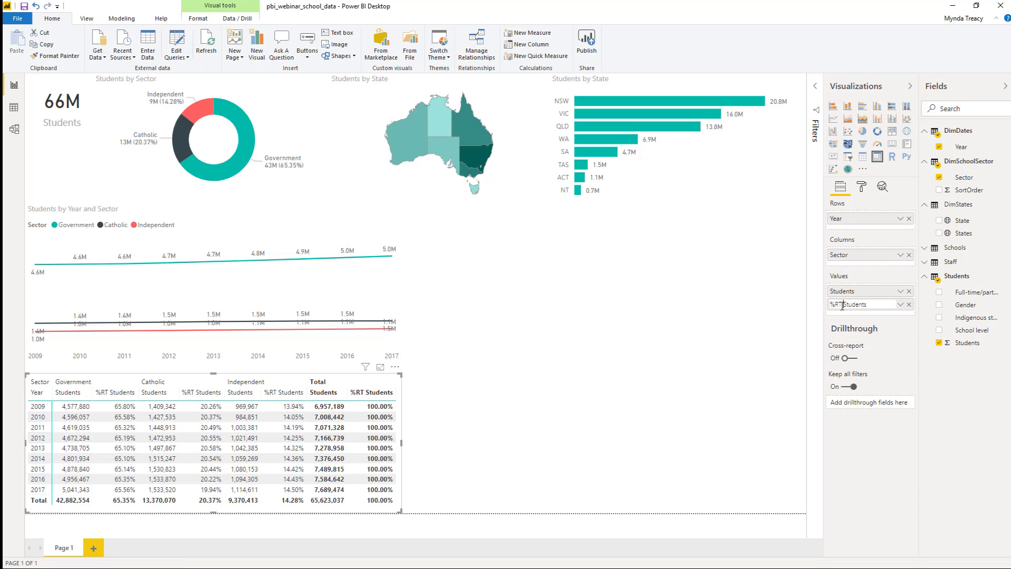
pyautogui.moveTo(836, 305); pyautogui.dragTo(914, 305)
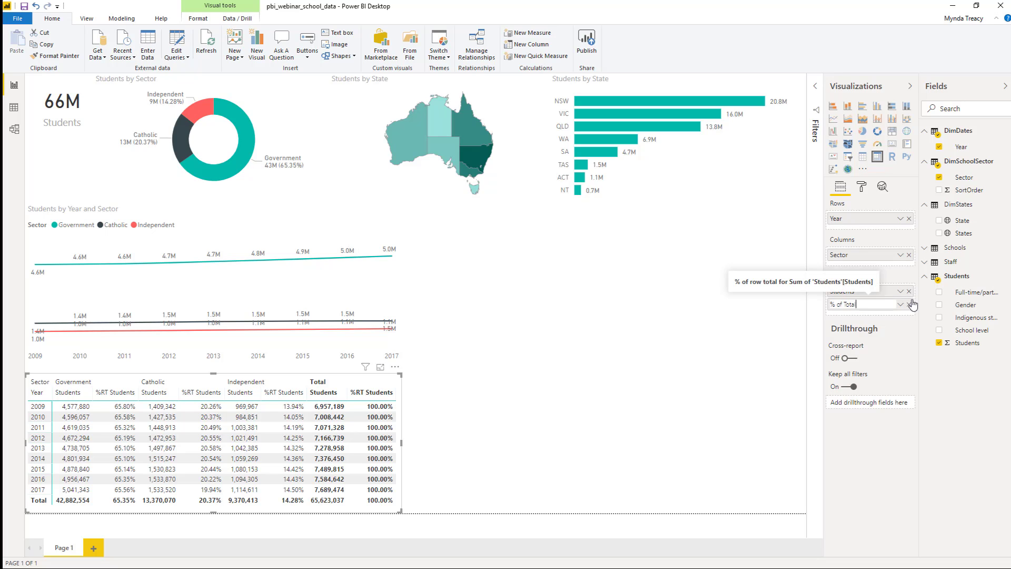
pyautogui.press('Return')
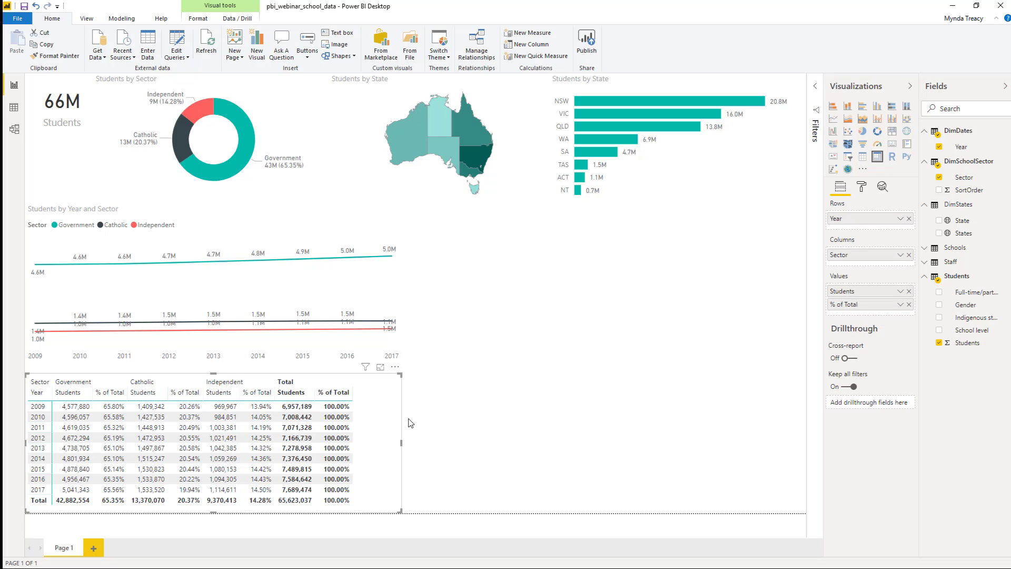
pyautogui.click(411, 423)
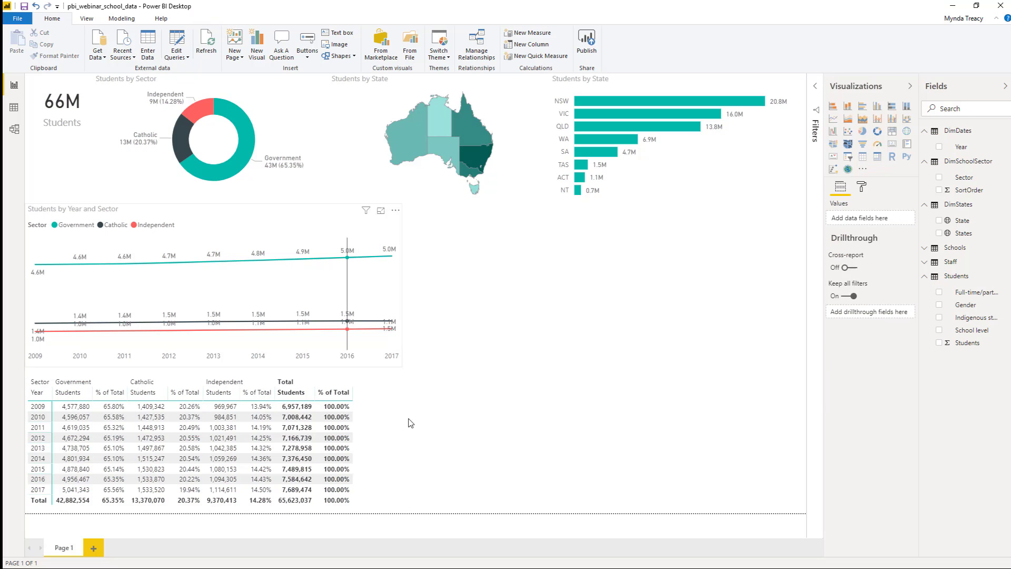
# Insert a clustered bar chart of Students by State with School level as the legend.
pyautogui.click(865, 109)
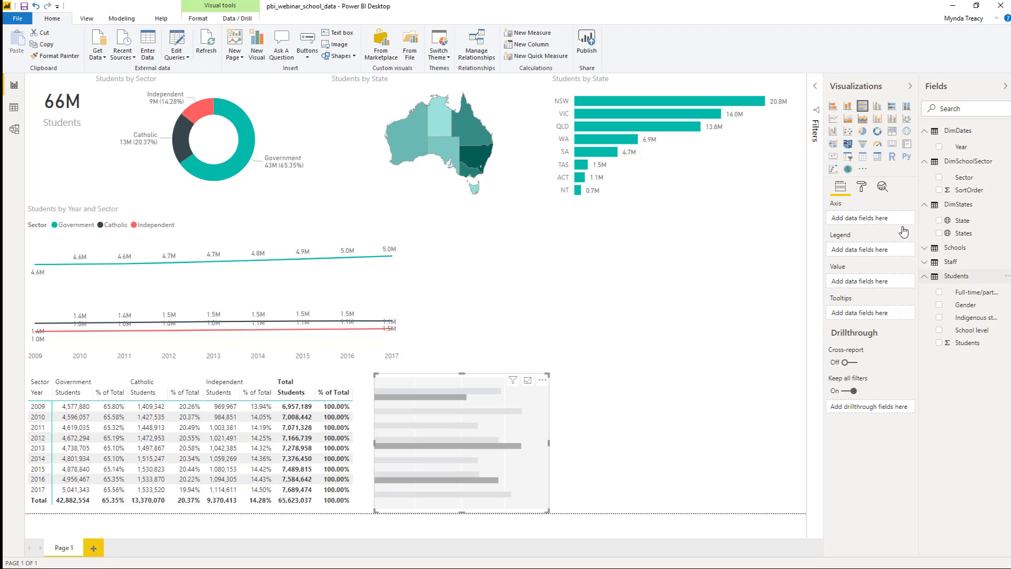
pyautogui.click(939, 343)
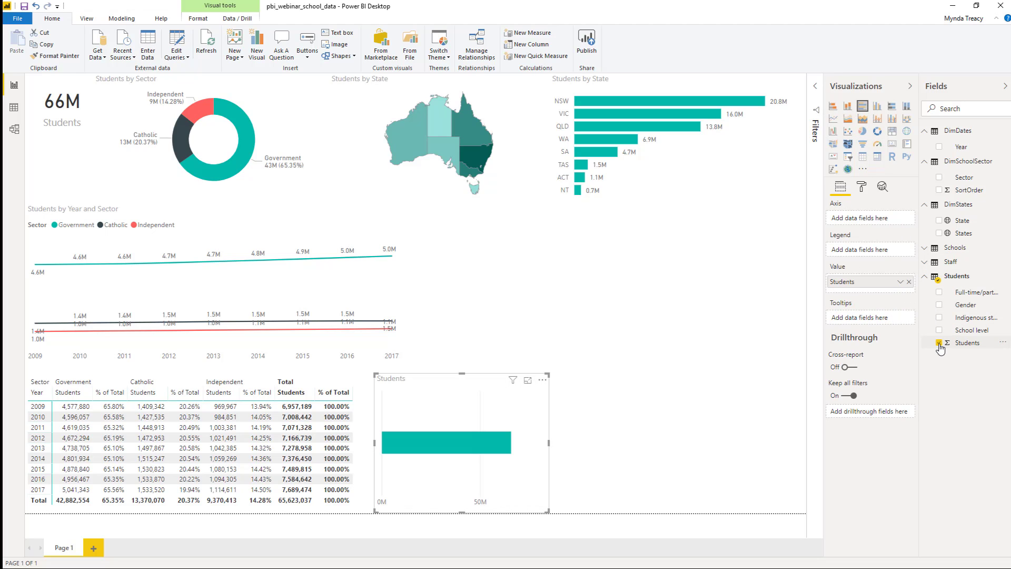
pyautogui.click(940, 221)
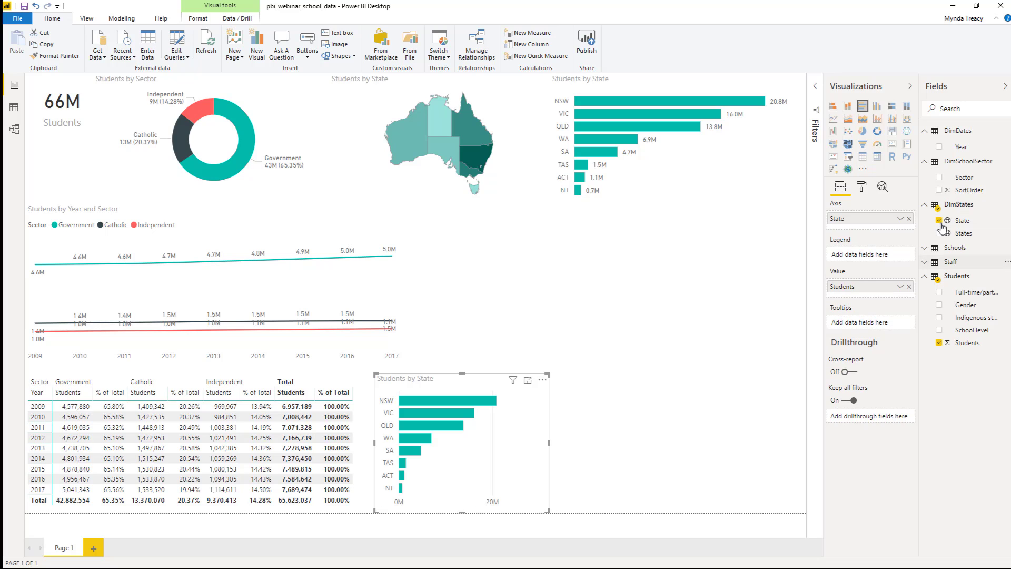
pyautogui.click(939, 330)
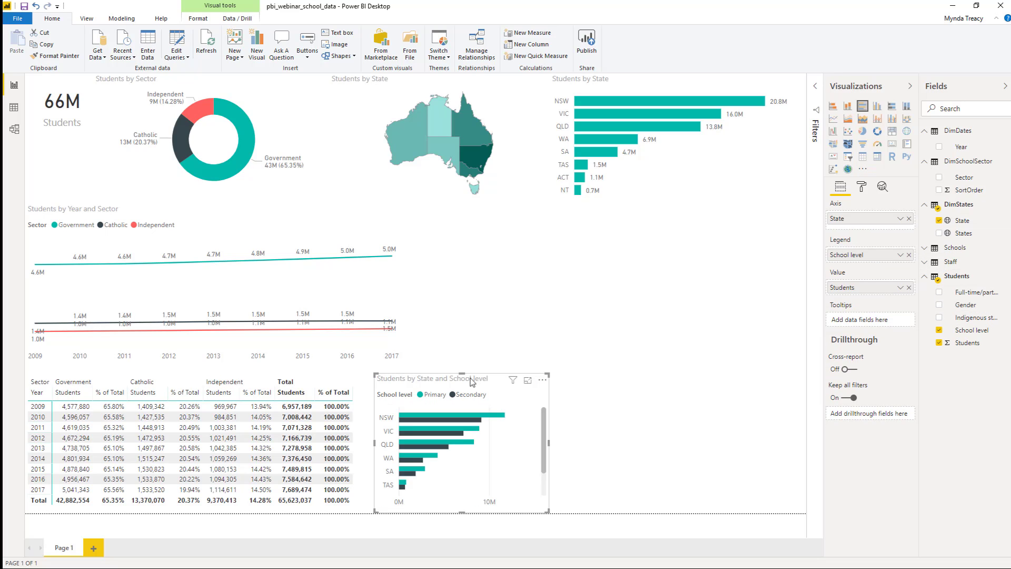
# Narrow the line chart to the matrix's width, and place the School level bar chart beside both, stretched down to the page's lower edge.
pyautogui.moveTo(448, 380); pyautogui.dragTo(499, 280)
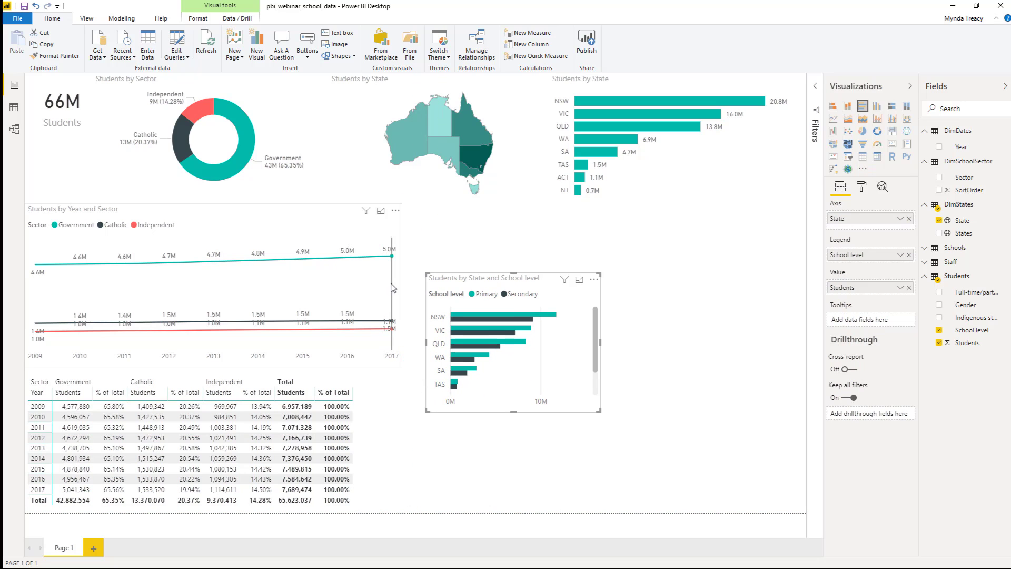
pyautogui.click(402, 289)
pyautogui.moveTo(365, 285); pyautogui.dragTo(363, 286)
pyautogui.click(466, 268)
pyautogui.moveTo(560, 283); pyautogui.dragTo(502, 243)
pyautogui.moveTo(540, 371); pyautogui.dragTo(555, 513)
pyautogui.click(557, 512)
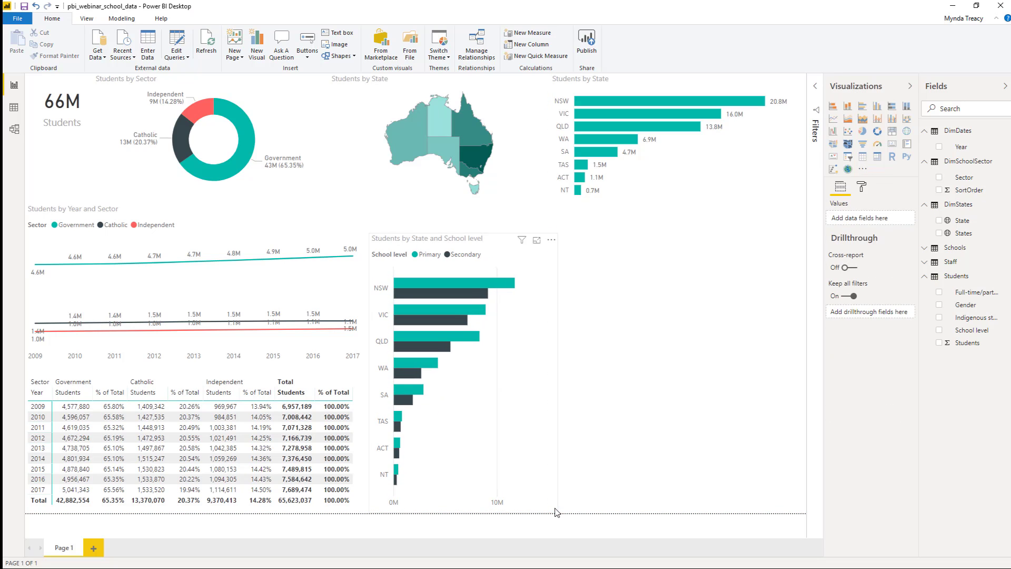
# Turn on data labels for the Students by State and School level bar chart.
pyautogui.click(863, 190)
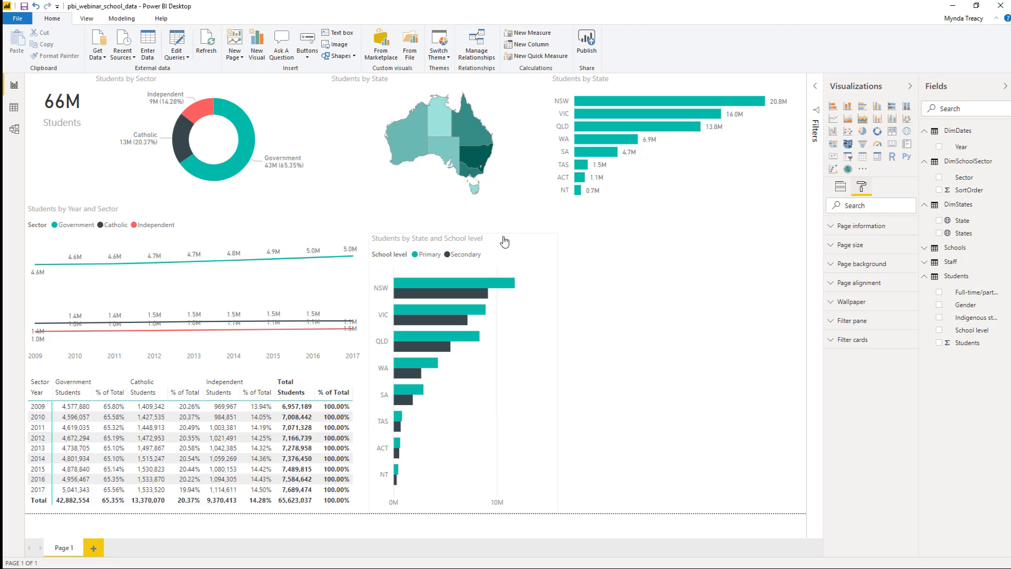
pyautogui.click(537, 238)
pyautogui.click(868, 190)
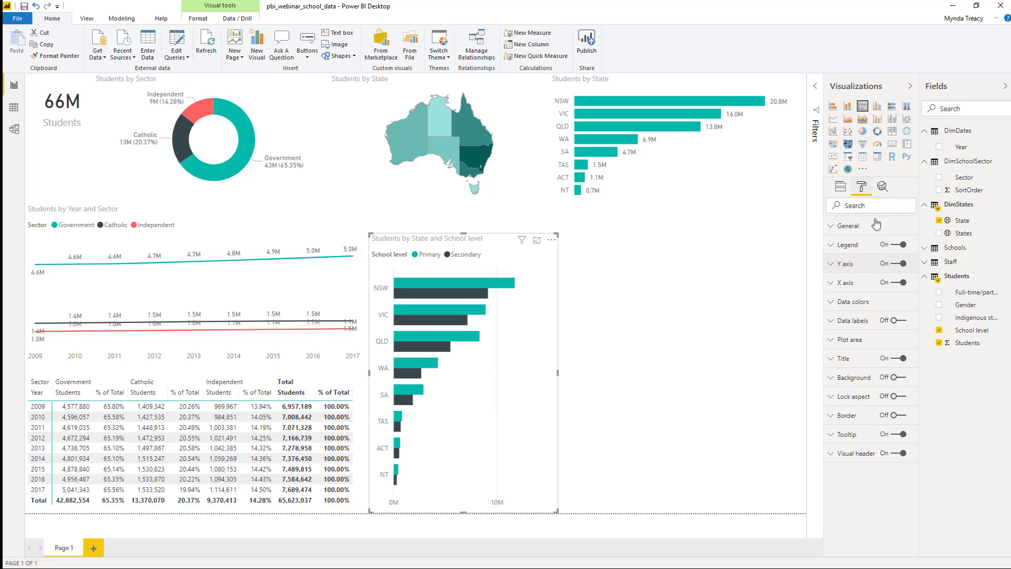
pyautogui.click(901, 320)
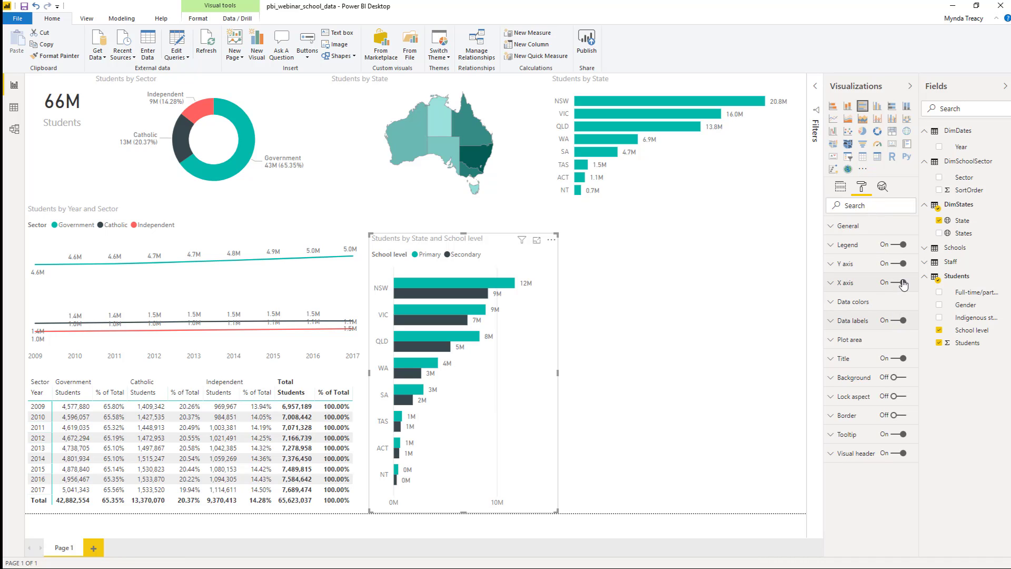
# Turn off the X axis of the Students by State and School level bar chart.
pyautogui.click(903, 283)
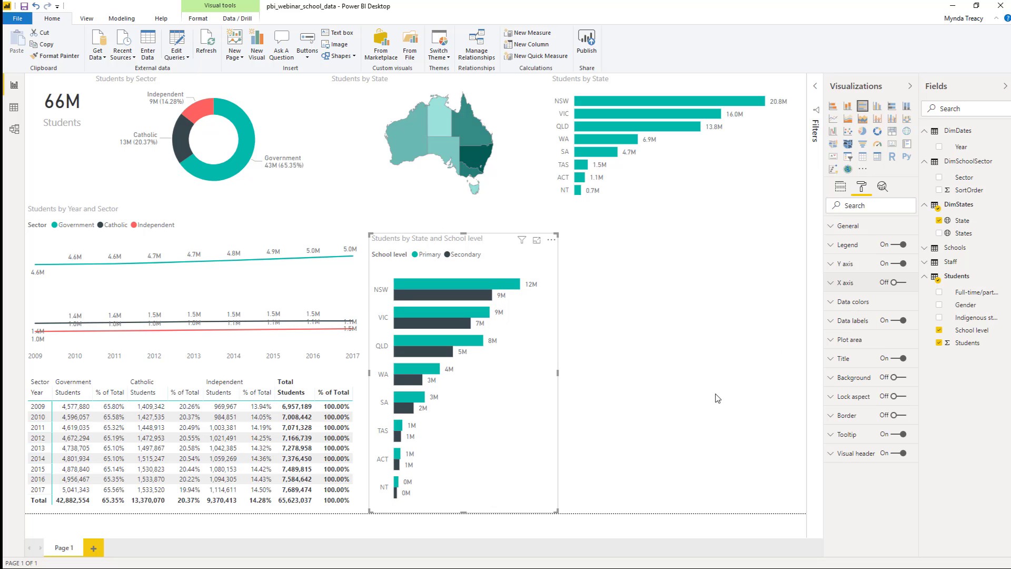
pyautogui.click(680, 338)
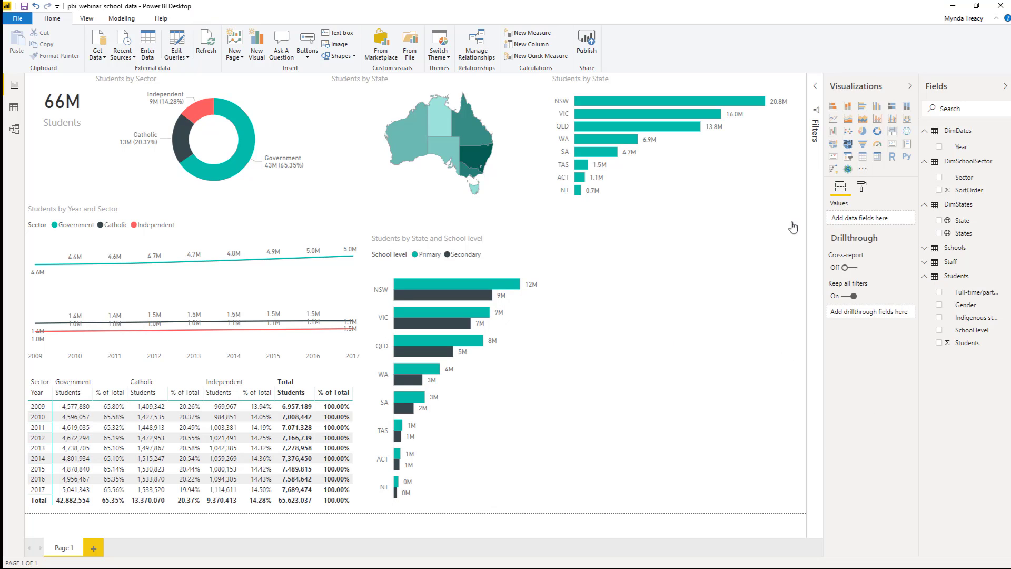
# Insert a half-height 100% stacked column chart of Students by Sector beside the School level bar chart, with Gender as the legend.
pyautogui.click(907, 108)
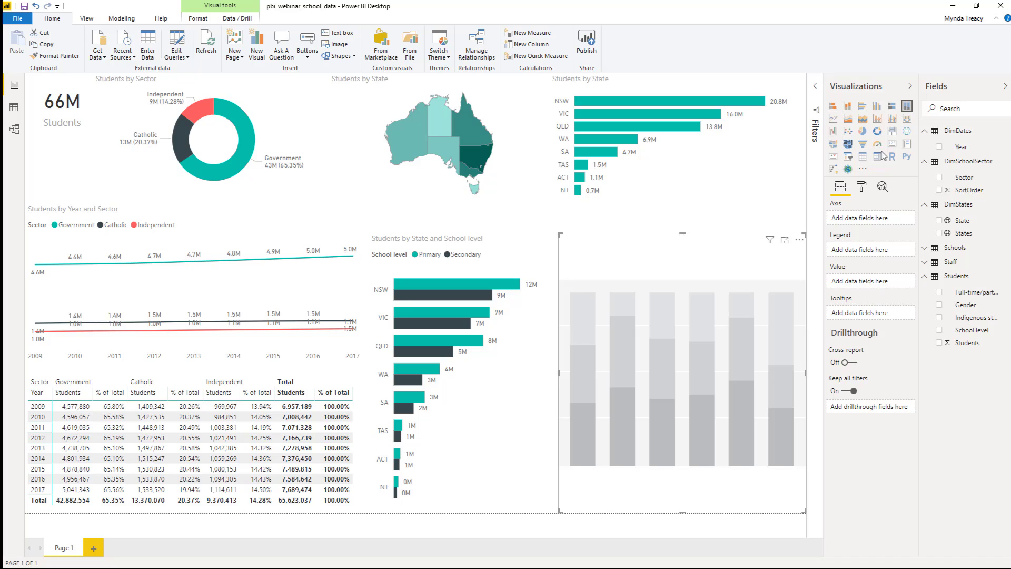
pyautogui.moveTo(685, 511); pyautogui.dragTo(704, 347)
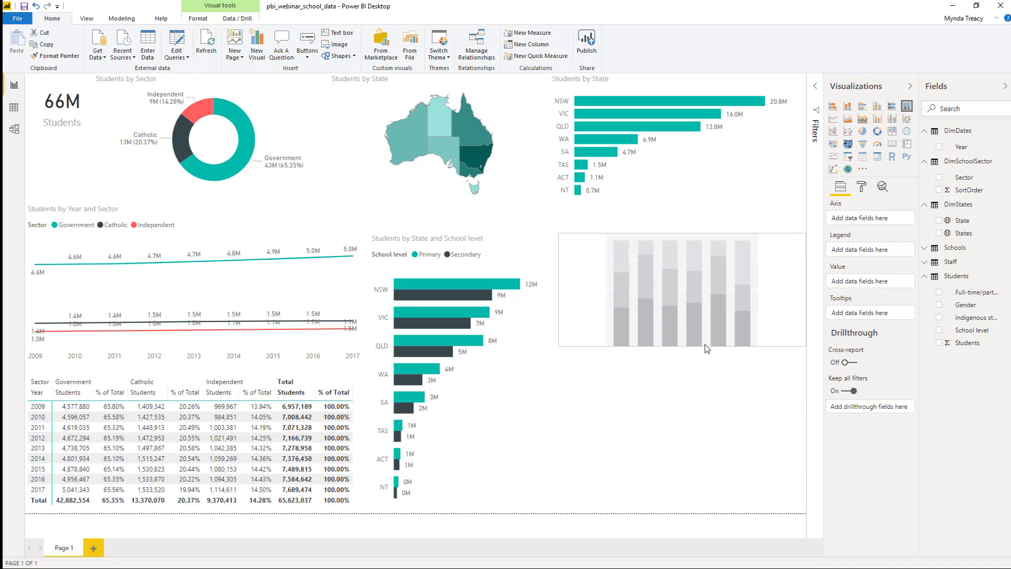
pyautogui.click(939, 343)
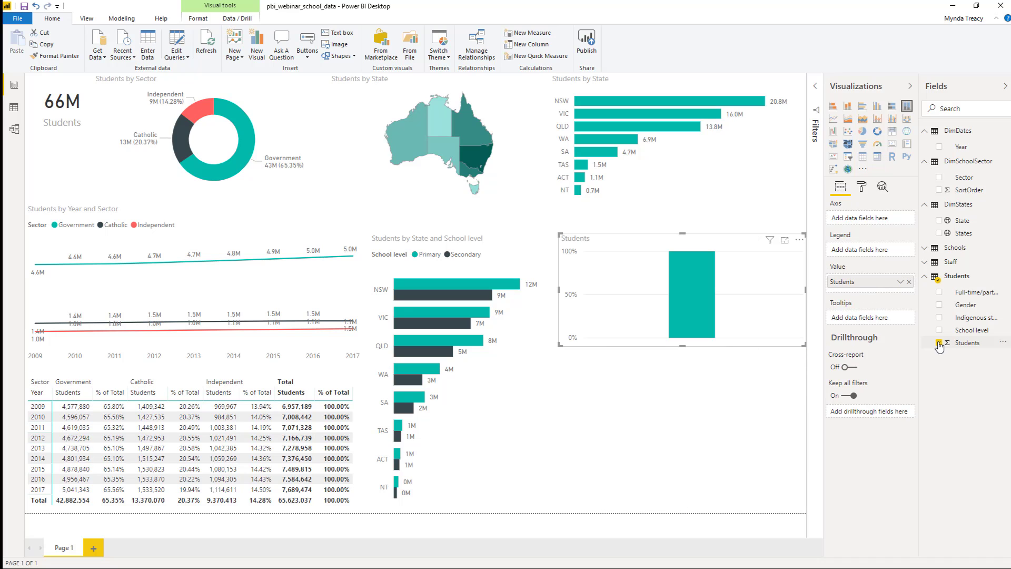
pyautogui.click(940, 178)
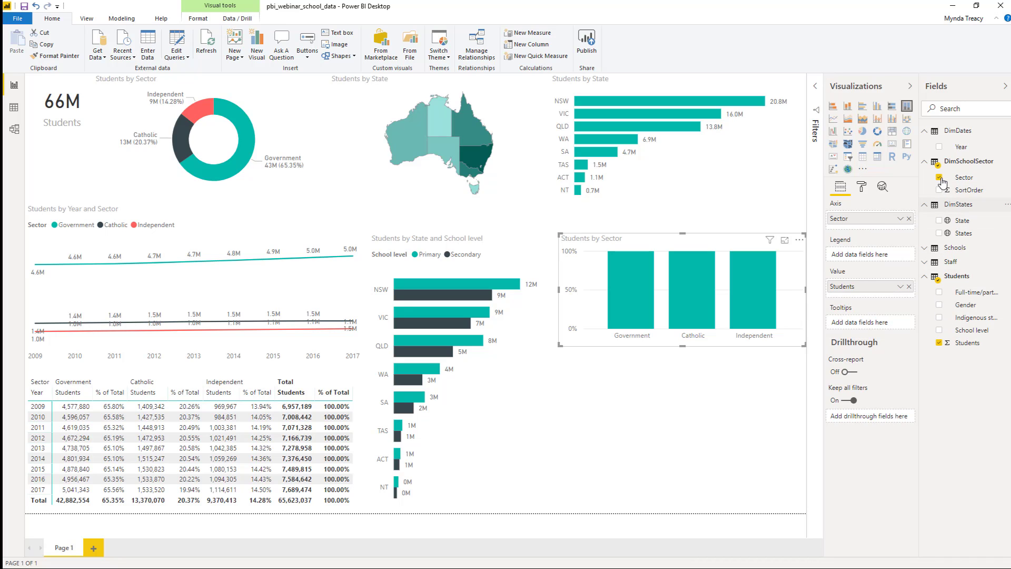
pyautogui.click(939, 305)
# Turn on data labels and turn off the Y axis for the Gender column chart, and extend it up to the Students by State chart.
pyautogui.click(864, 187)
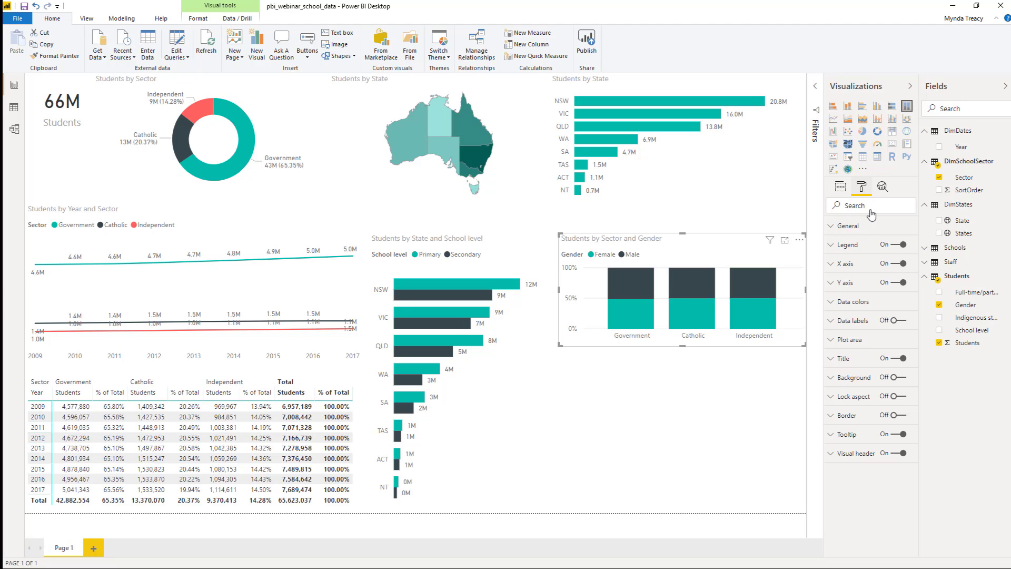
pyautogui.click(894, 323)
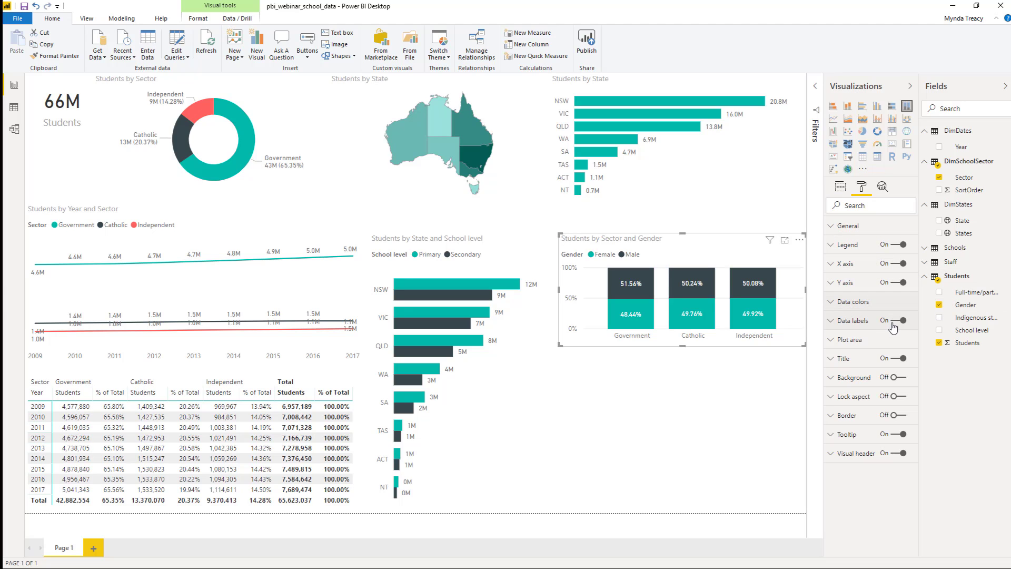
pyautogui.click(899, 283)
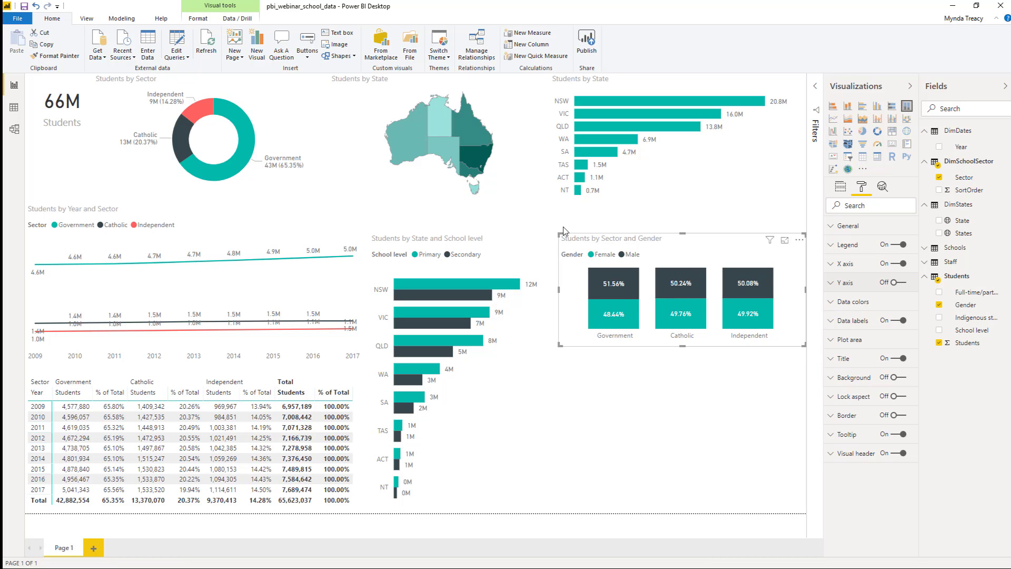
pyautogui.moveTo(563, 238); pyautogui.dragTo(567, 208)
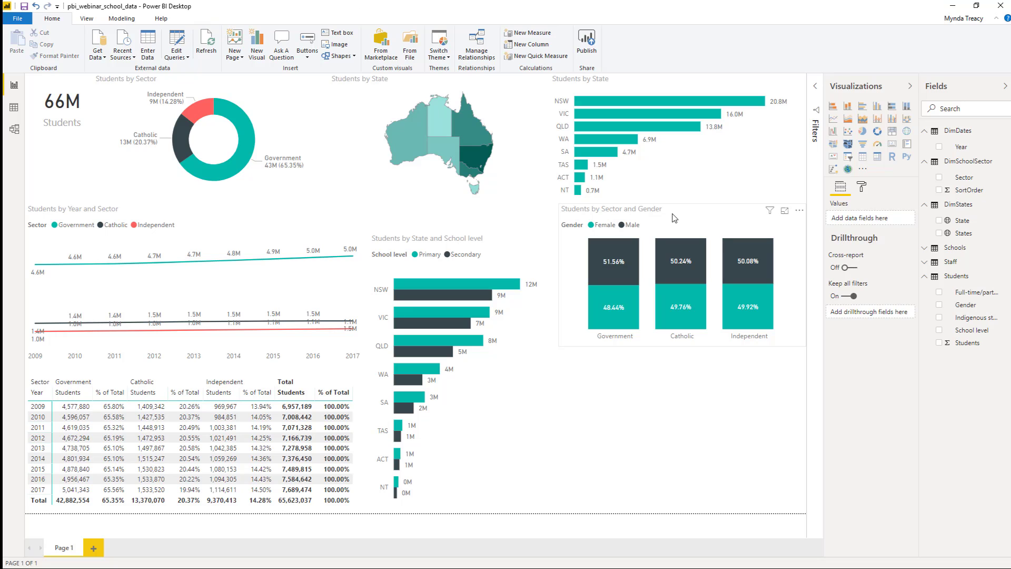
# Duplicate the Students by Sector and Gender column chart and place the copy directly below it, reaching the page's lower edge.
pyautogui.hotkey('ctrl', 'c')
pyautogui.click(631, 374)
pyautogui.hotkey('ctrl', 'v')
pyautogui.moveTo(676, 237); pyautogui.dragTo(683, 353)
pyautogui.click(695, 349)
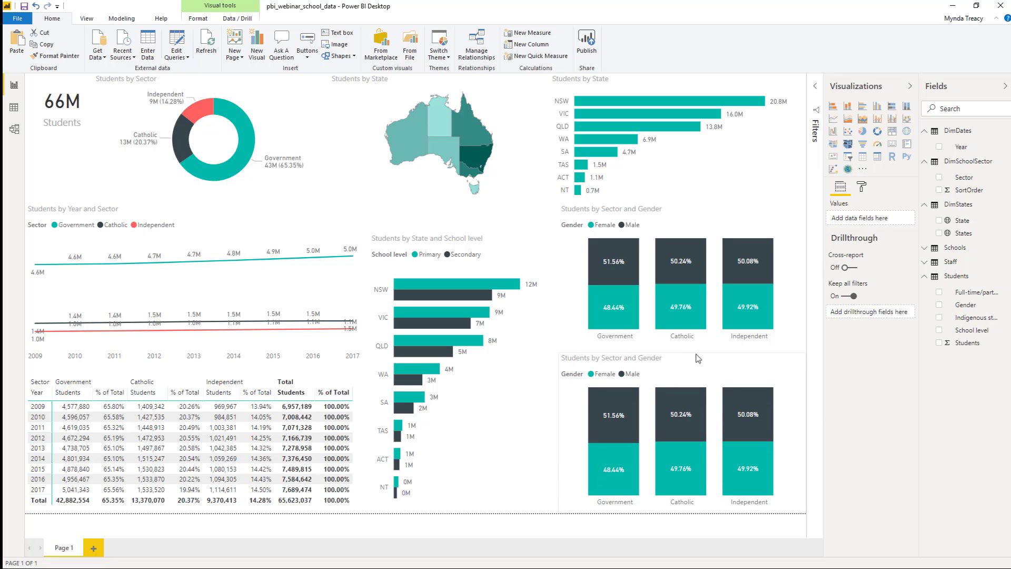
# Replace Gender with School level as the legend of the duplicated column chart.
pyautogui.click(742, 366)
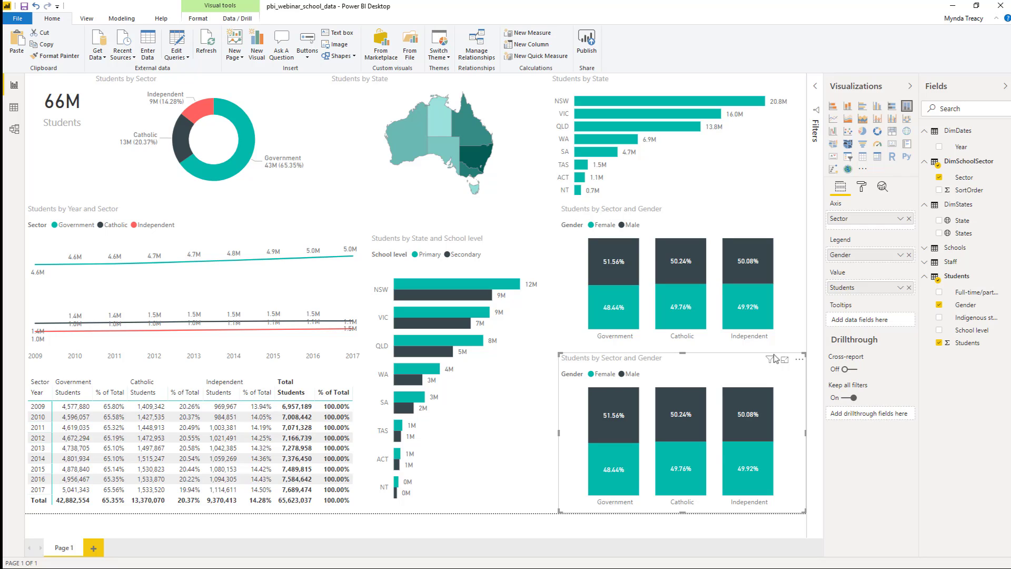
pyautogui.click(939, 305)
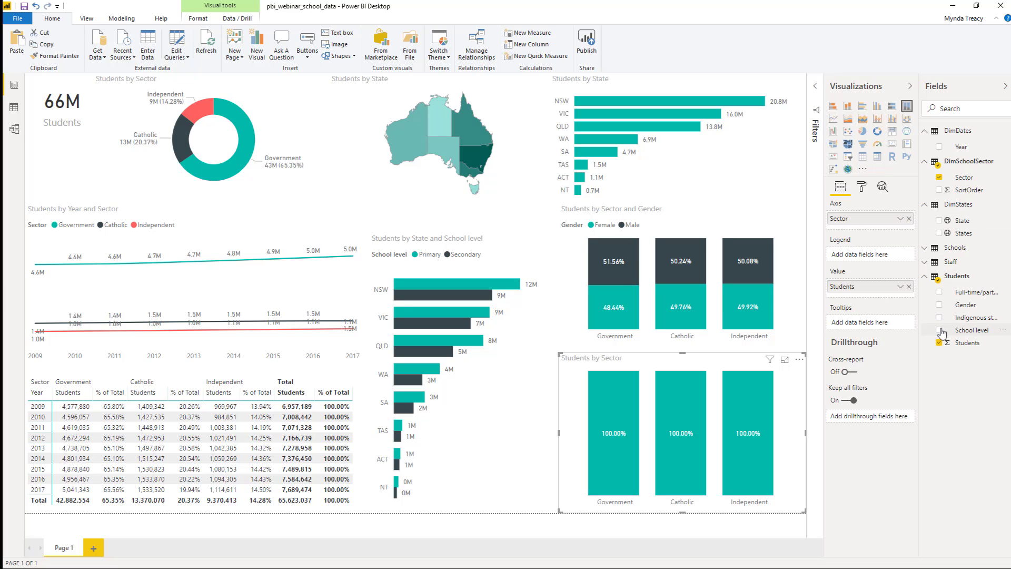
pyautogui.click(940, 330)
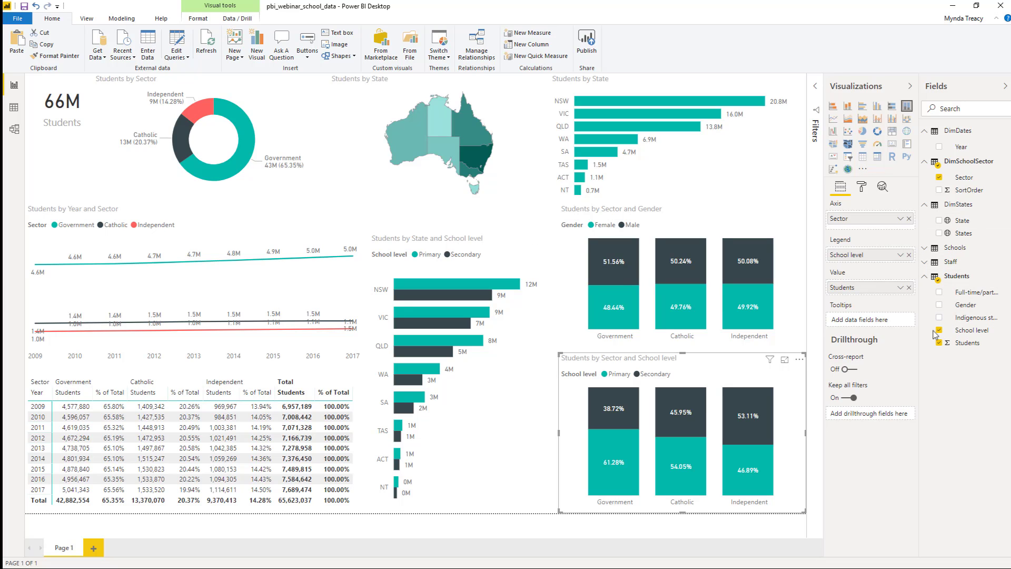
# Rename the report page as Students.
pyautogui.doubleClick(65, 548)
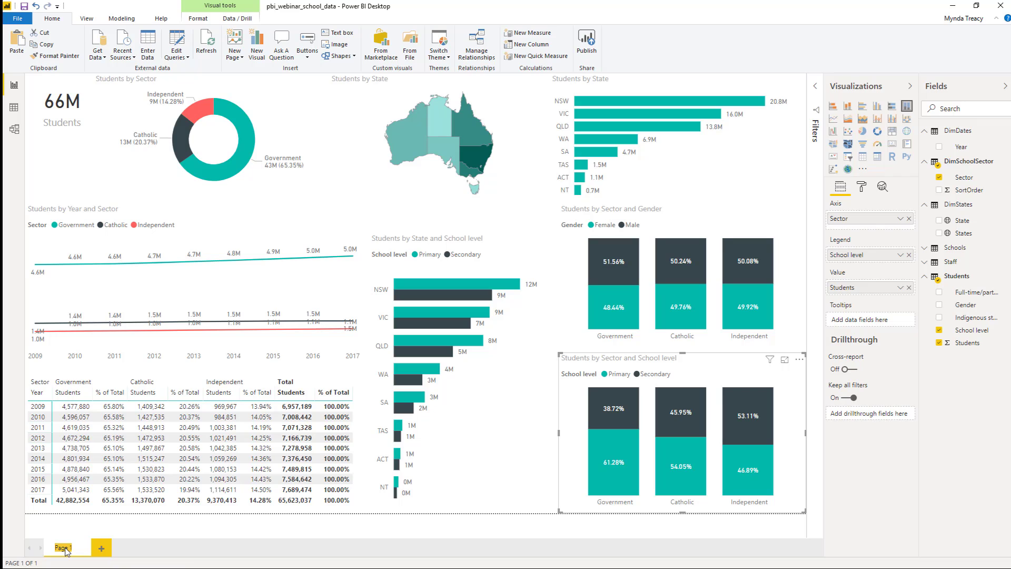
pyautogui.write('Students')
pyautogui.press('Return')
# Insert a Year slicer and shrink it to fit below the Students card, above the line chart.
pyautogui.click(59, 159)
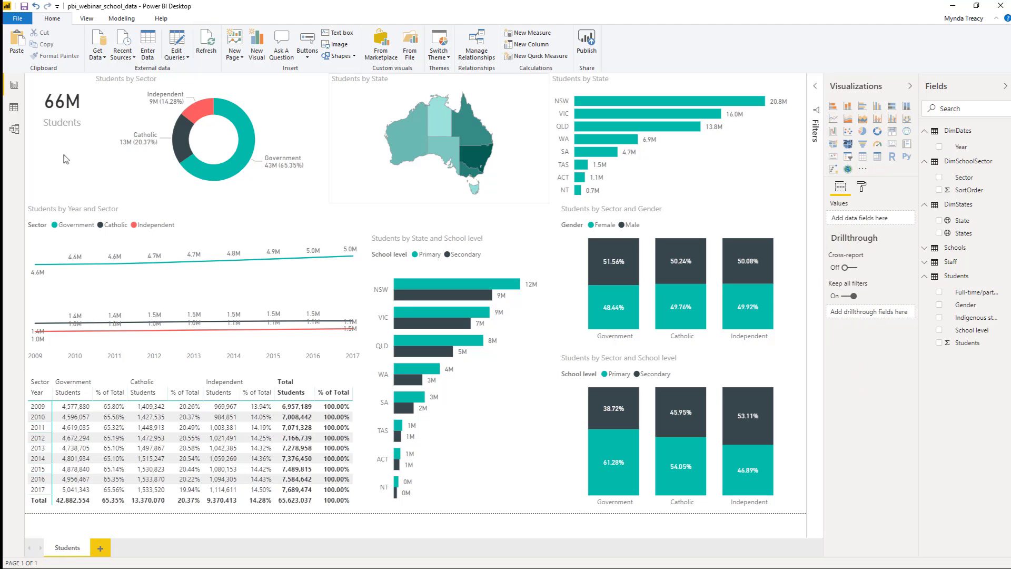
pyautogui.click(850, 157)
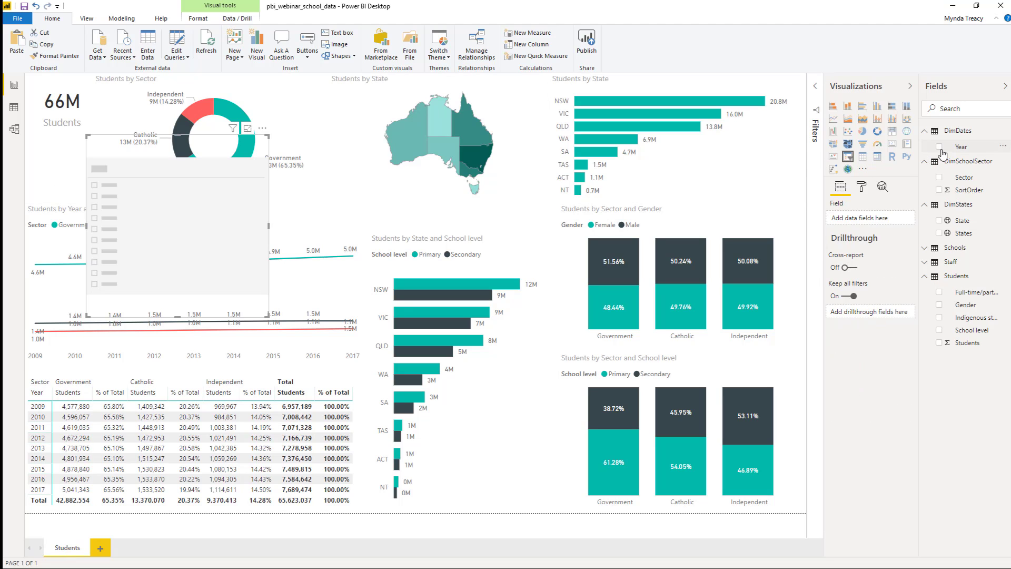
pyautogui.click(939, 146)
pyautogui.moveTo(116, 144); pyautogui.dragTo(56, 148)
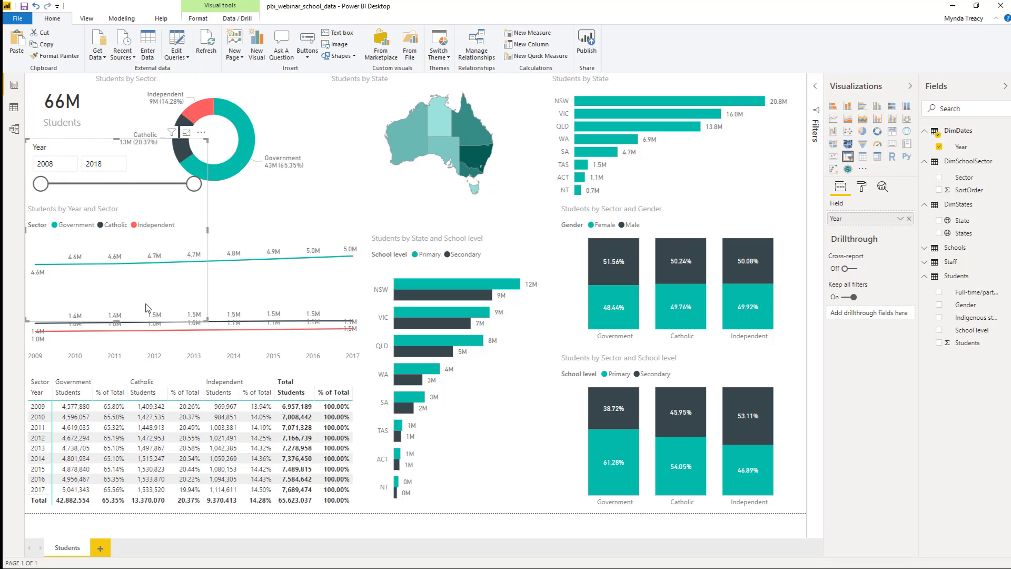
pyautogui.moveTo(148, 308); pyautogui.dragTo(127, 195)
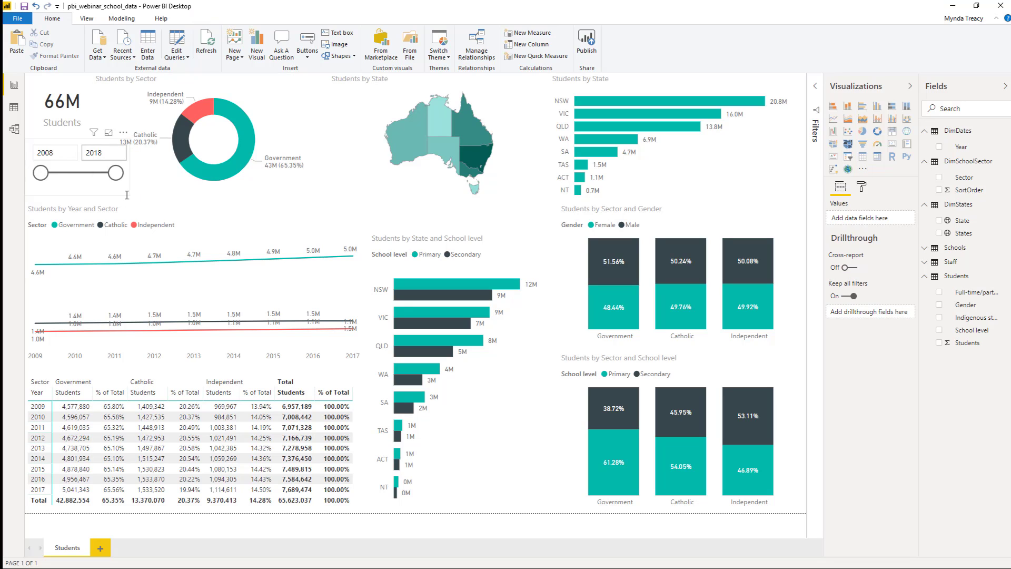
pyautogui.moveTo(59, 143); pyautogui.dragTo(56, 151)
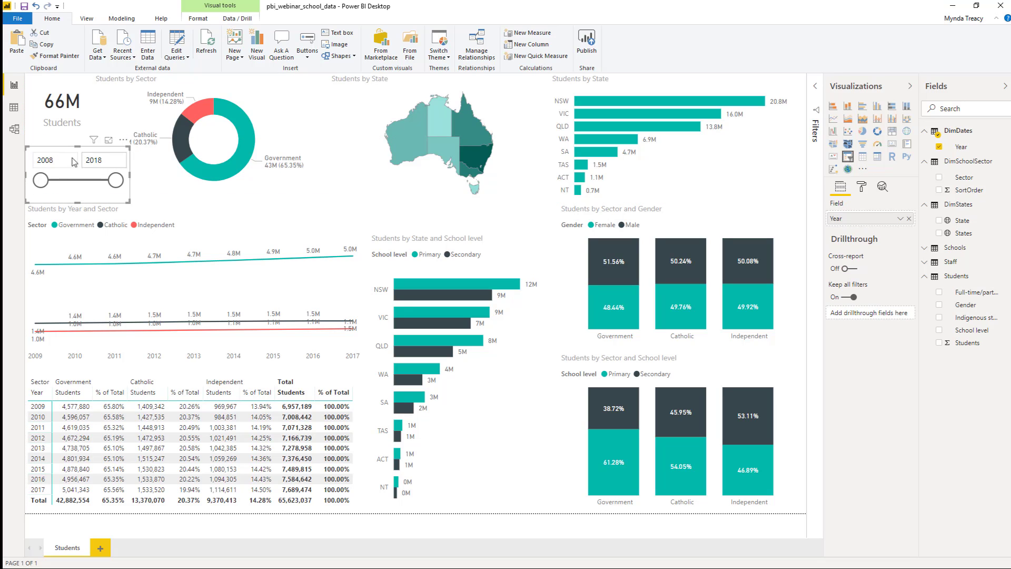
# Set the Year slicer's range to 2009–2017, and set its start year back to 2008.
pyautogui.moveTo(116, 180)
pyautogui.mouseDown()
pyautogui.moveTo(89, 182)
pyautogui.moveTo(109, 182)
pyautogui.mouseUp()
pyautogui.moveTo(41, 181)
pyautogui.mouseDown()
pyautogui.moveTo(59, 184)
pyautogui.moveTo(49, 183)
pyautogui.mouseUp()
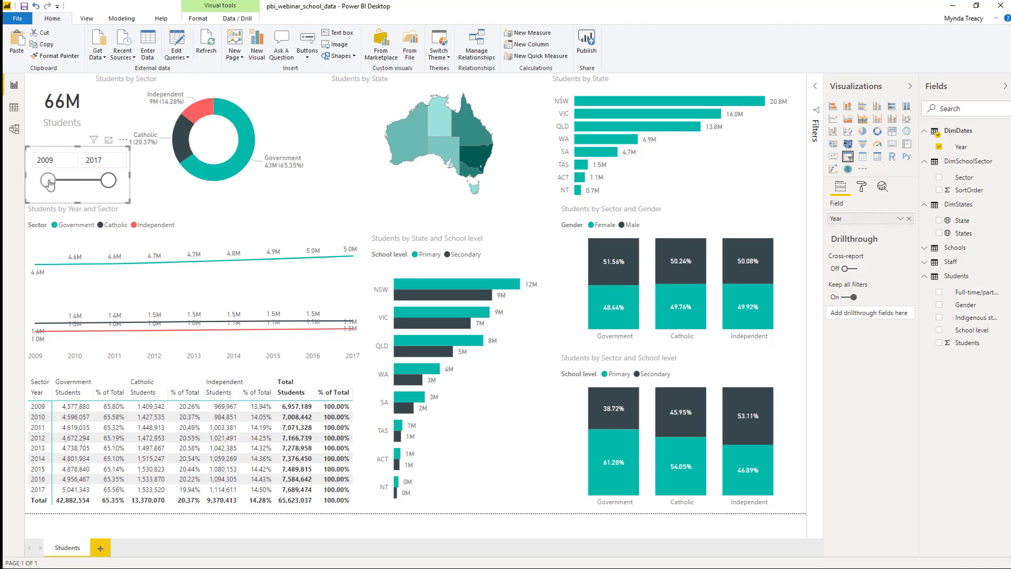
pyautogui.click(50, 160)
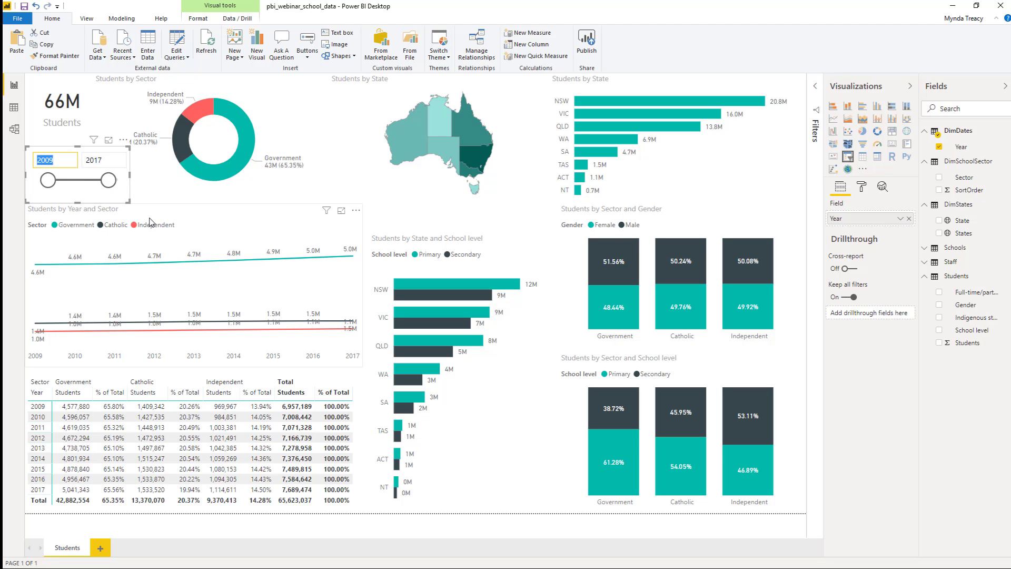
pyautogui.write('200')
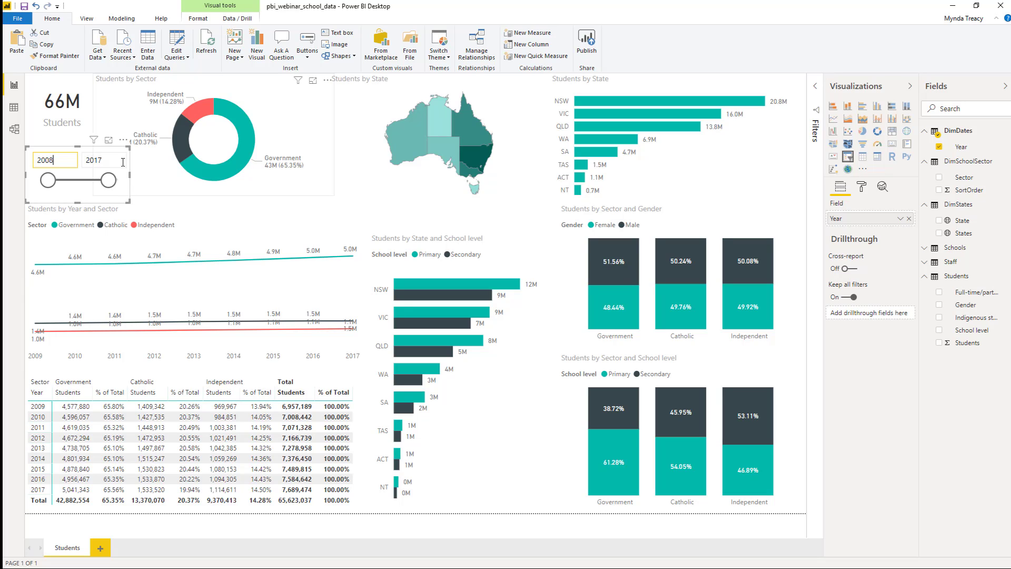
pyautogui.click(138, 199)
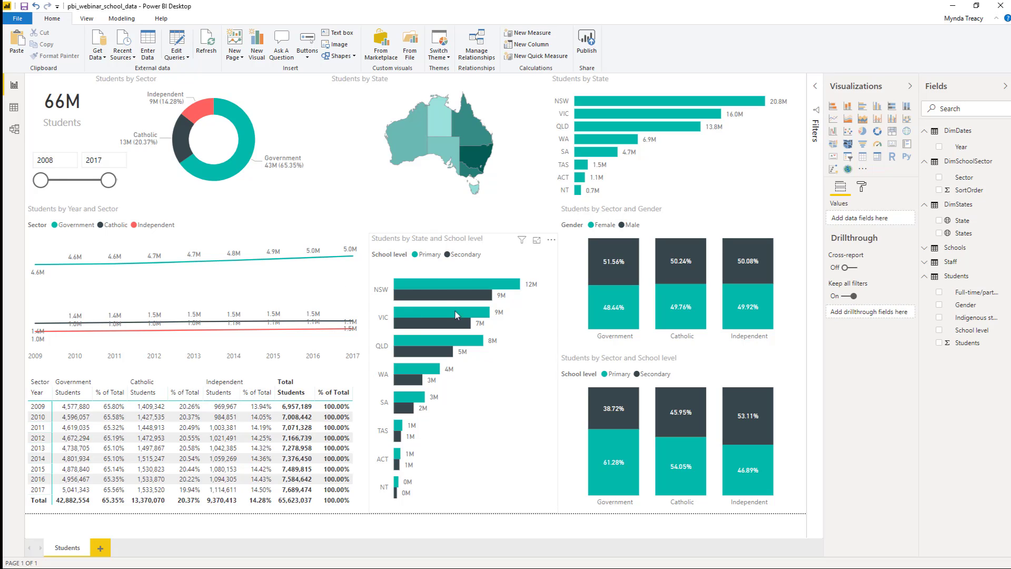
# Cross-filter the report by NSW Primary and by NSW Secondary in the School level bar chart, and clear the selection.
pyautogui.click(425, 284)
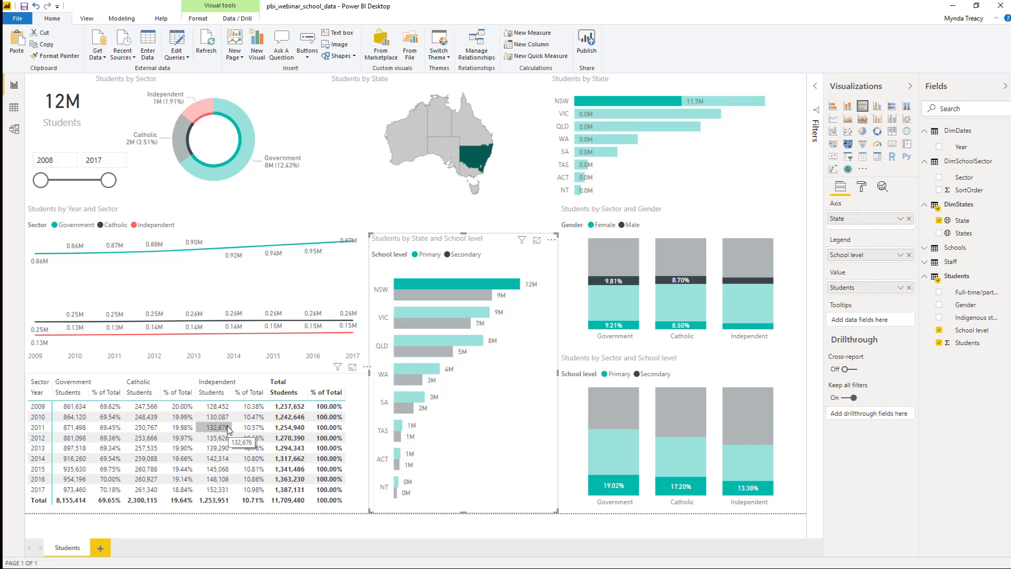
pyautogui.moveTo(410, 285)
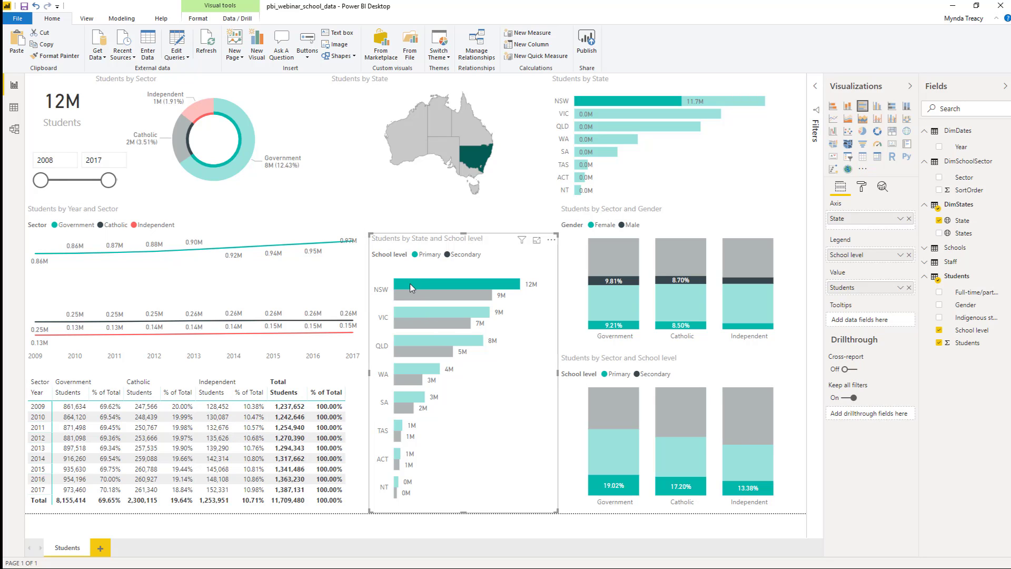
pyautogui.click(428, 297)
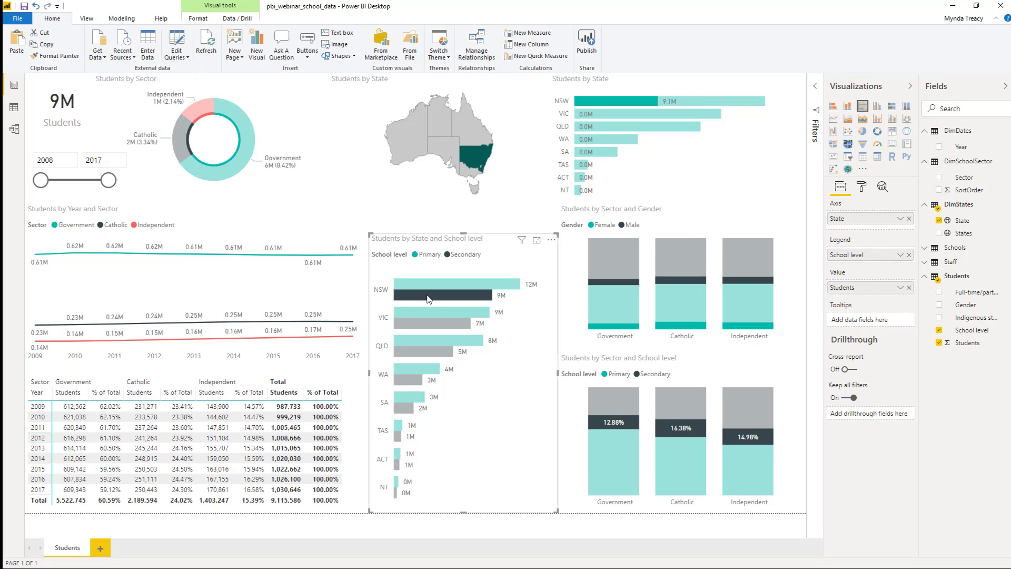
pyautogui.click(457, 299)
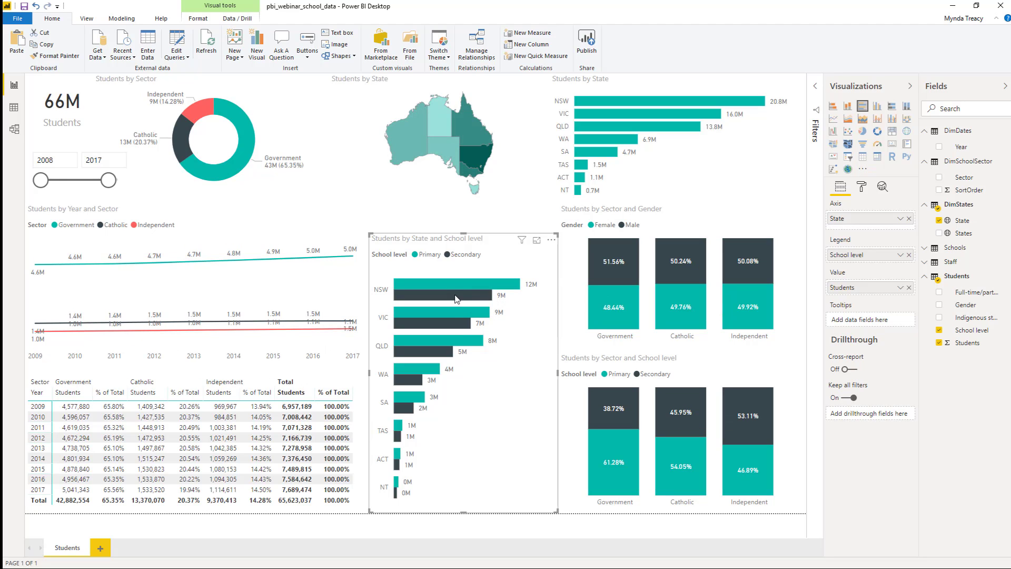
# Cross-filter the report by WA, by the Government sector and by the Catholic sector, and clear the selection.
pyautogui.click(597, 140)
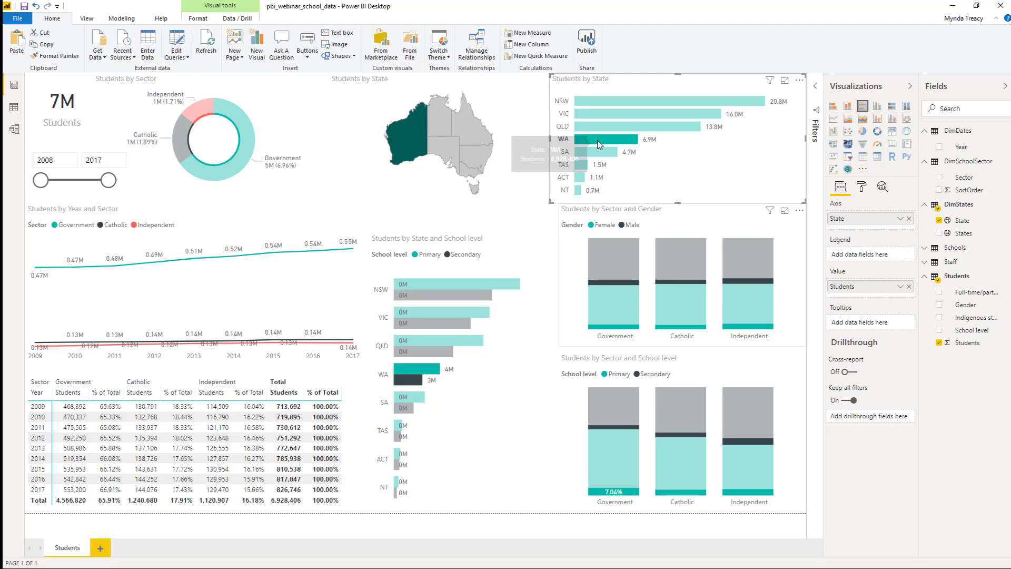
pyautogui.click(219, 175)
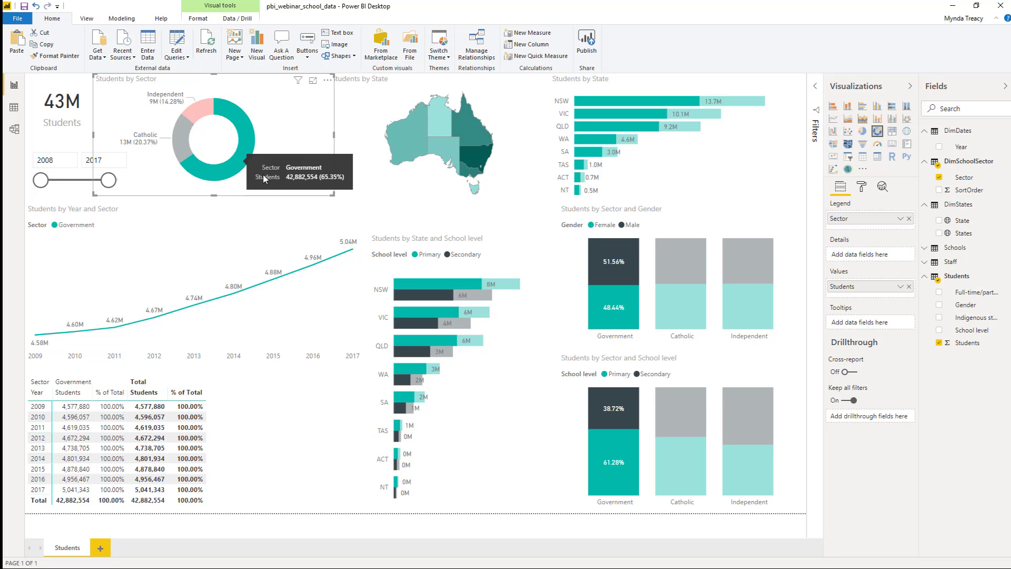
pyautogui.click(179, 137)
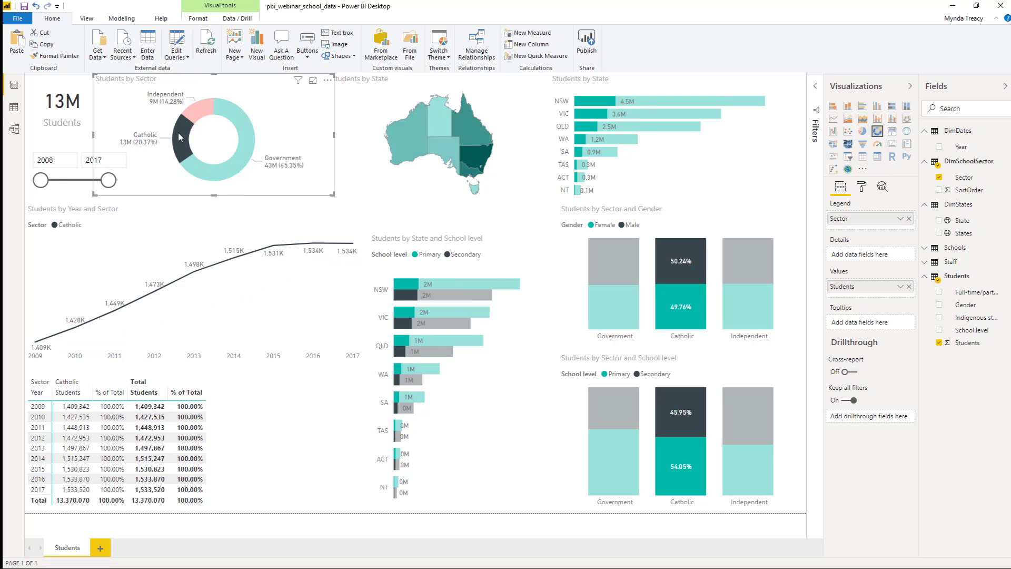
pyautogui.click(162, 139)
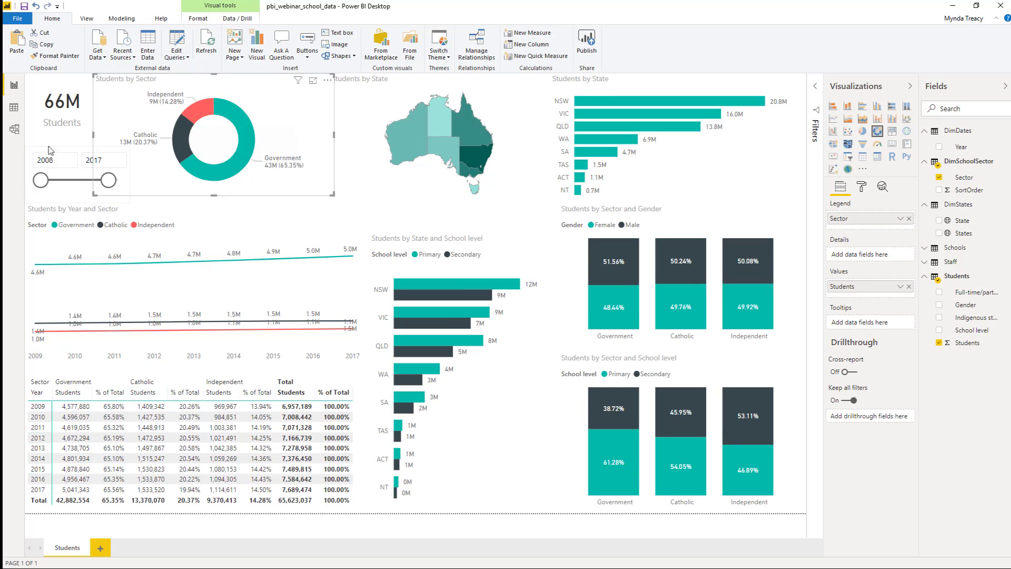
# Move the Students by Sector donut chart sideways towards the map so it clears the Year slicer.
pyautogui.click(32, 152)
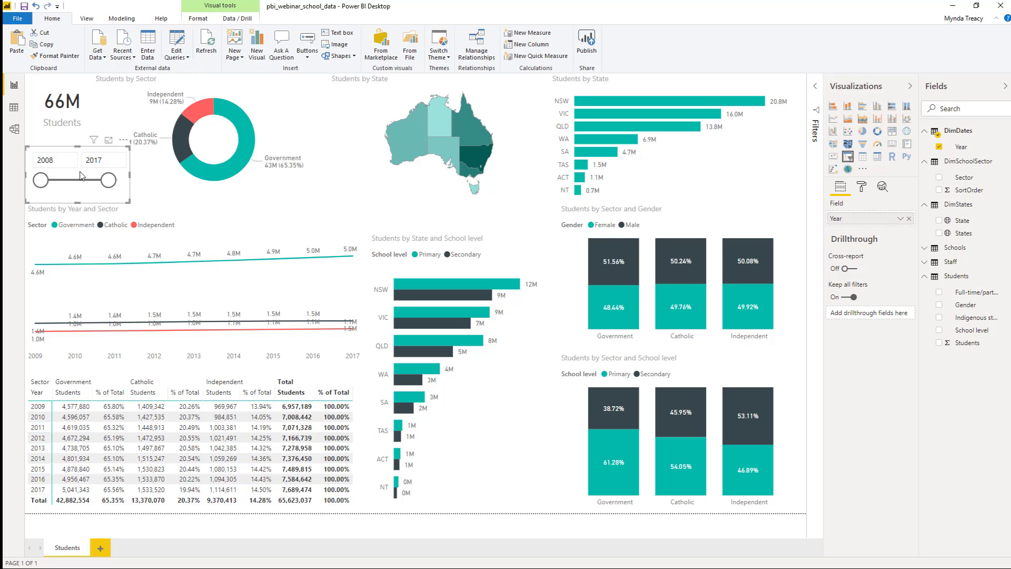
pyautogui.moveTo(202, 87); pyautogui.dragTo(231, 81)
pyautogui.click(110, 88)
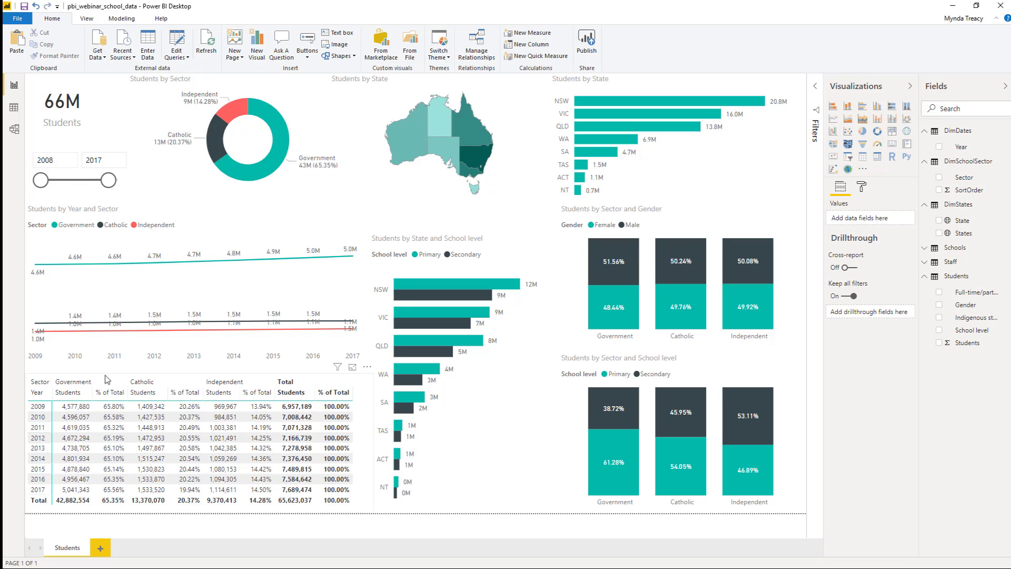
# Add a new blank report page after the Students page.
pyautogui.click(104, 549)
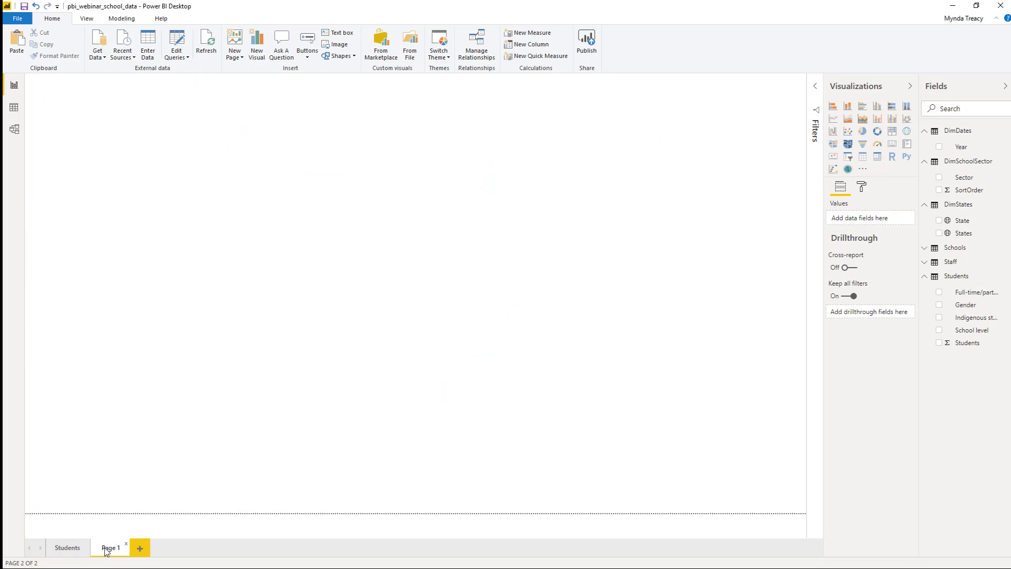
# Rename the new report page as Staff.
pyautogui.doubleClick(106, 549)
pyautogui.write('Staff')
pyautogui.press('Return')
# Create a card on the Staff page by asking the Q&A question "sum of staff".
pyautogui.doubleClick(387, 211)
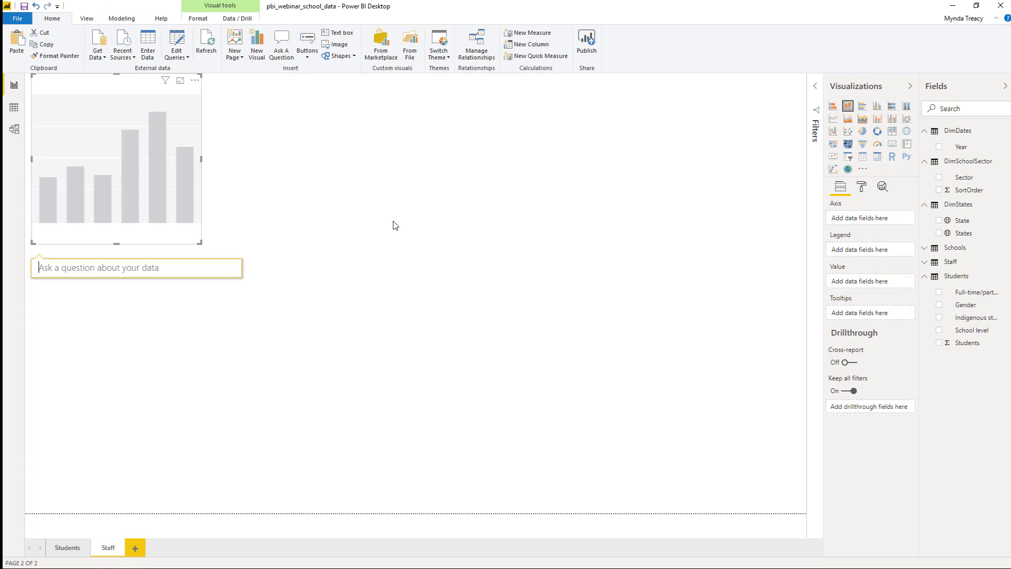
pyautogui.write('sum of staff')
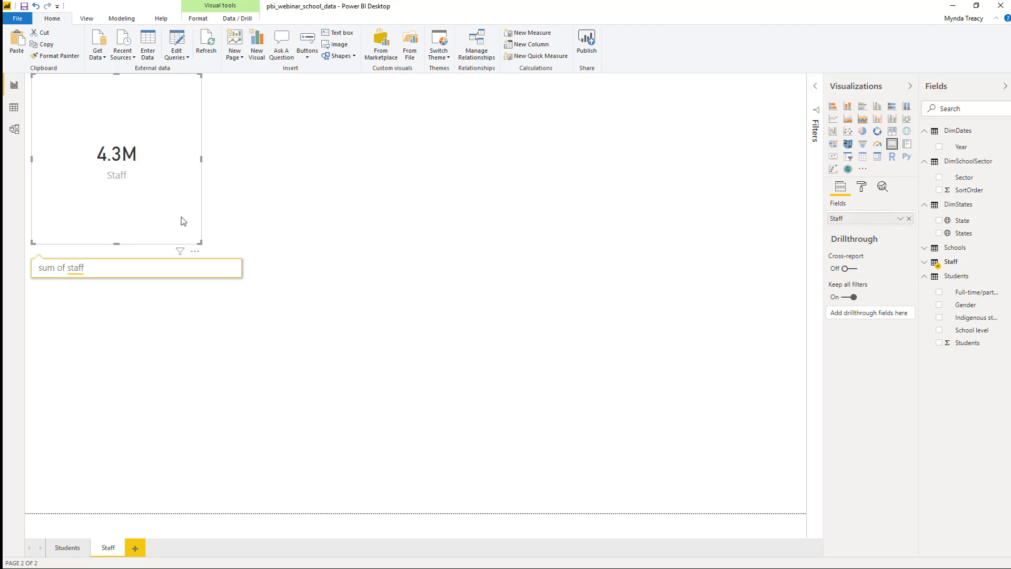
pyautogui.click(203, 244)
pyautogui.click(200, 243)
pyautogui.click(204, 249)
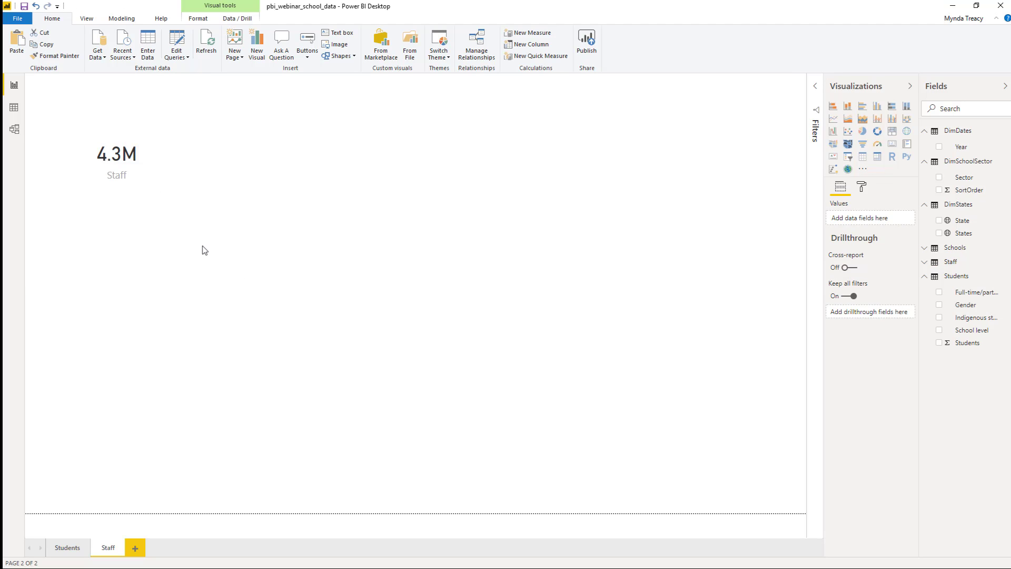
# Shrink the staff total card and move it sideways along the page's upper edge, leaving it deselected.
pyautogui.click(200, 243)
pyautogui.moveTo(187, 218); pyautogui.dragTo(96, 132)
pyautogui.moveTo(87, 84); pyautogui.dragTo(135, 83)
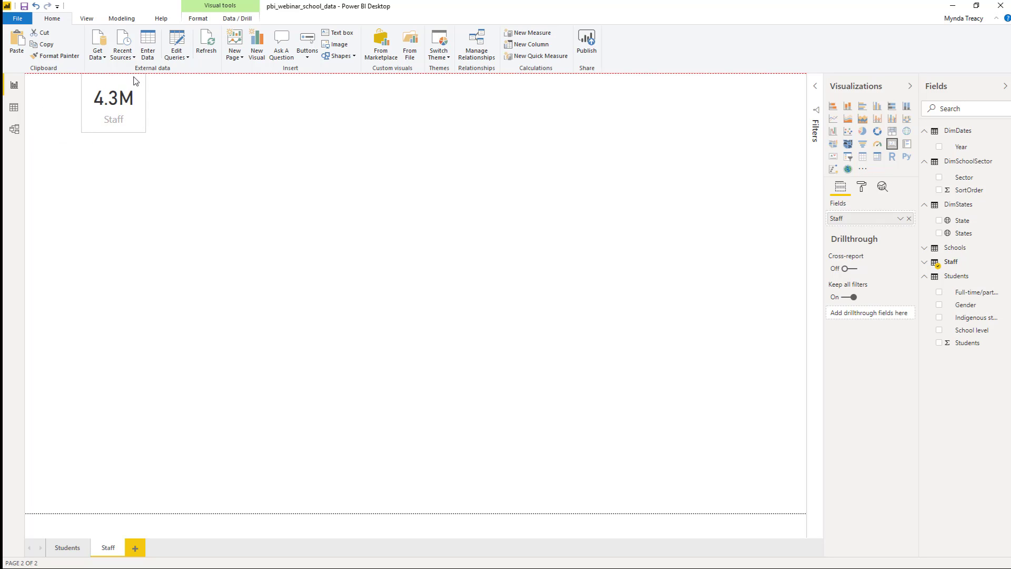
pyautogui.click(135, 165)
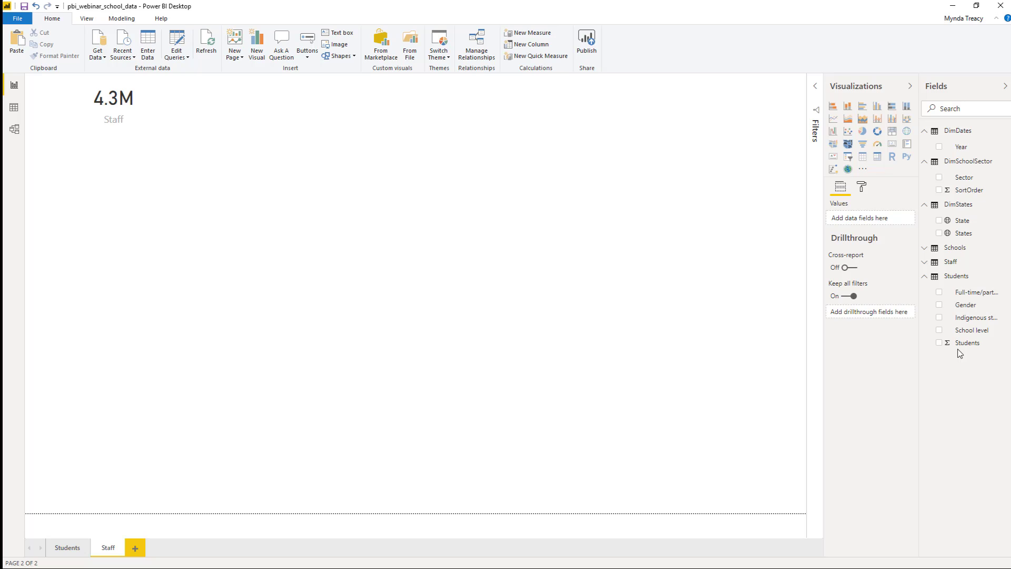
# Create a measure in the Staff table named "Students : Teachers" and begin its formula with the DIVIDE function.
pyautogui.click(925, 262)
pyautogui.click(1007, 262)
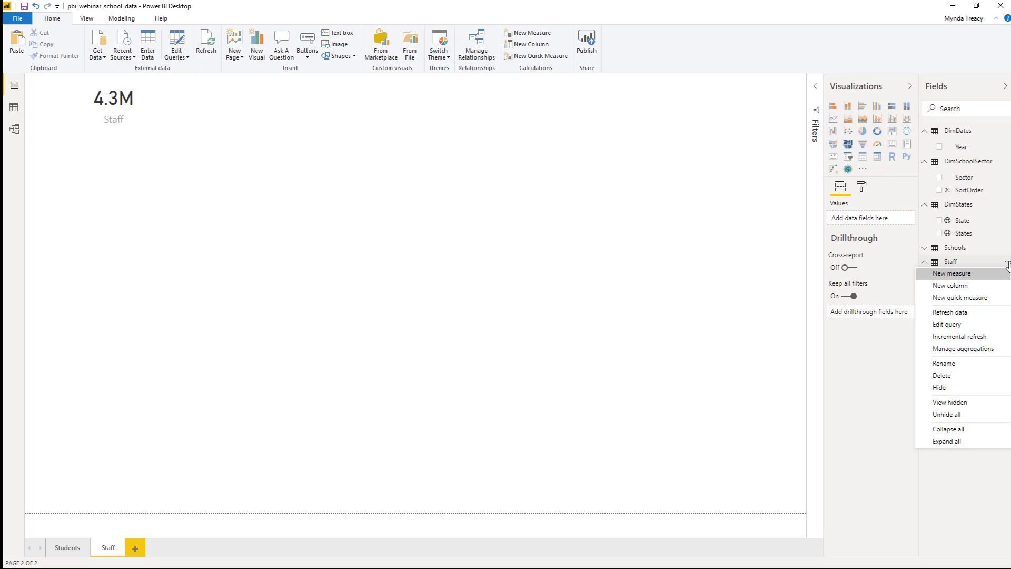
pyautogui.click(1000, 273)
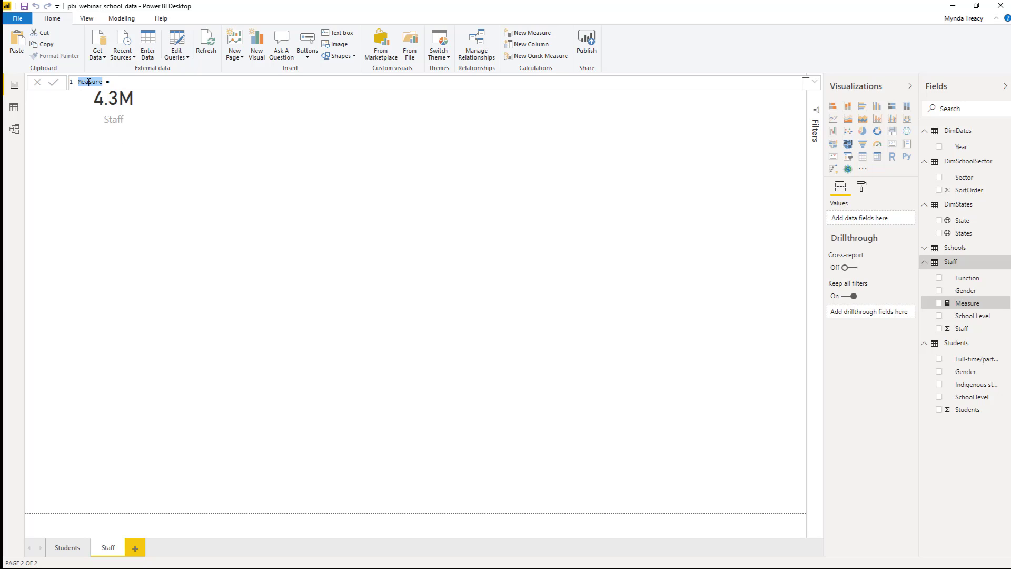
pyautogui.write('Students : Teachers')
pyautogui.click(188, 80)
pyautogui.write('divi')
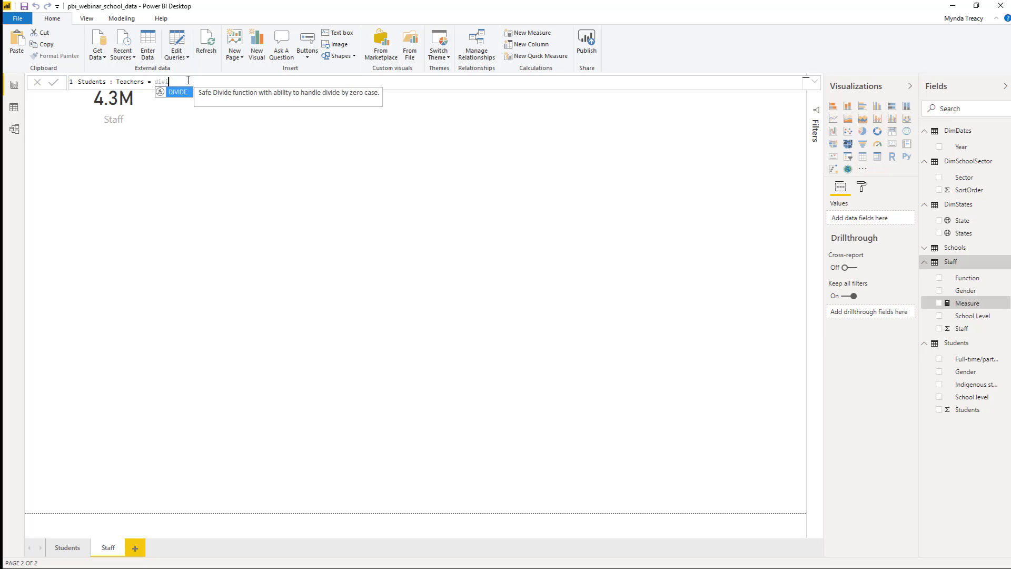
pyautogui.press('Tab')
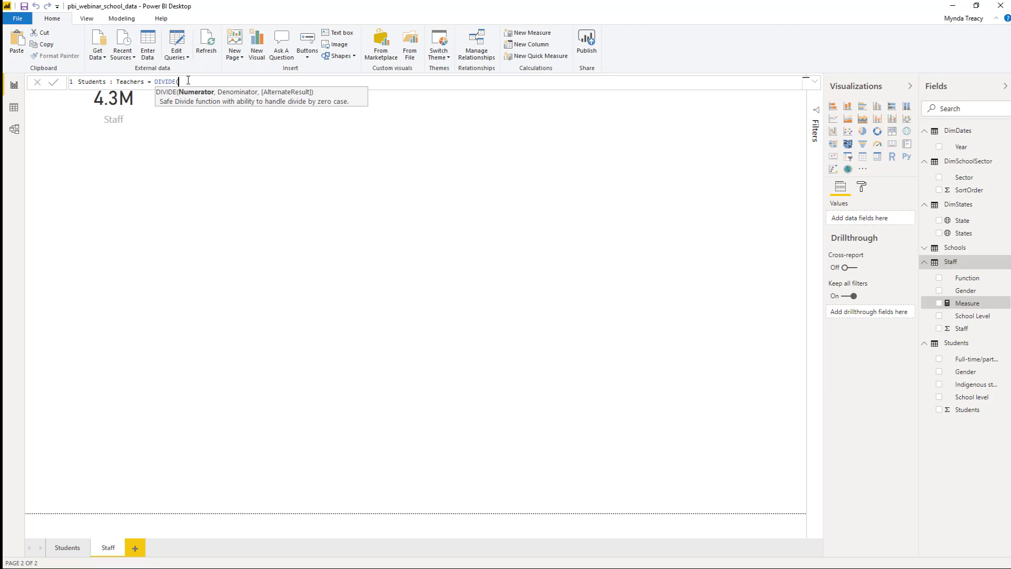
# Enter SUM(Students[Students]) as the numerator of the DIVIDE formula.
pyautogui.write('sum')
pyautogui.press('Tab')
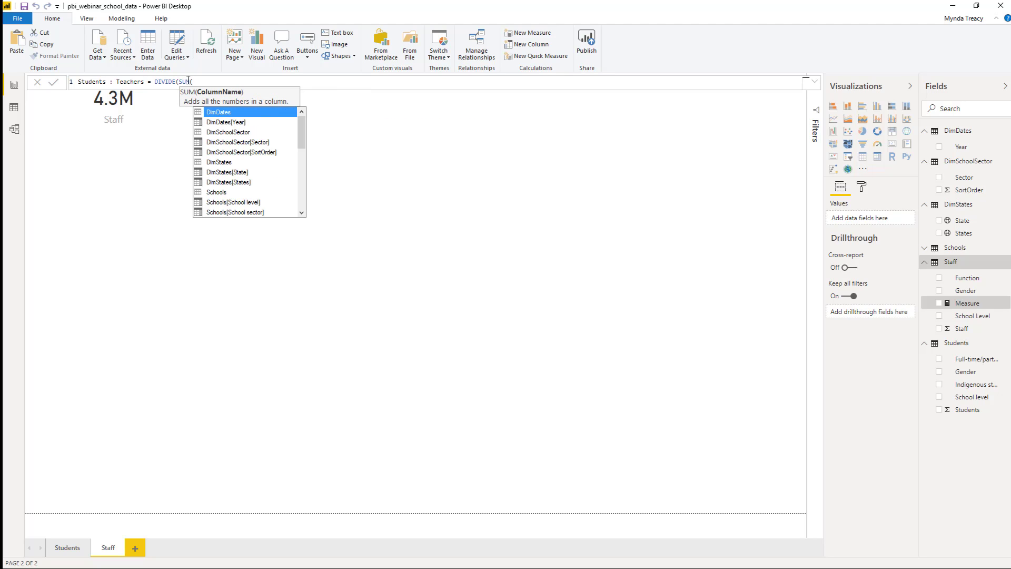
pyautogui.write('stu')
pyautogui.press('Down')
pyautogui.press('Down')
pyautogui.press('Down')
pyautogui.press('Down')
pyautogui.press('Down')
pyautogui.press('Down')
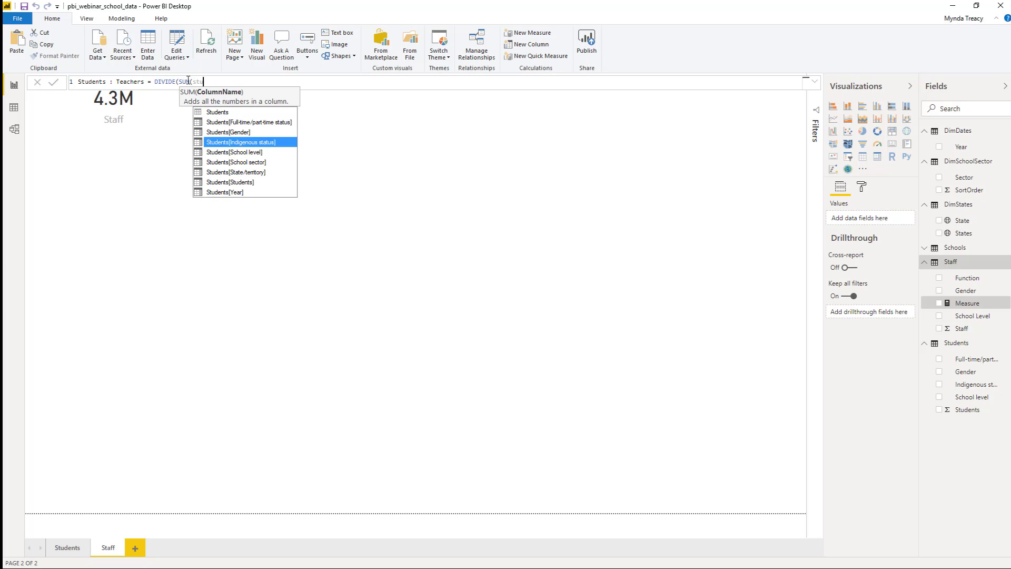
pyautogui.press('Down')
pyautogui.press('Tab')
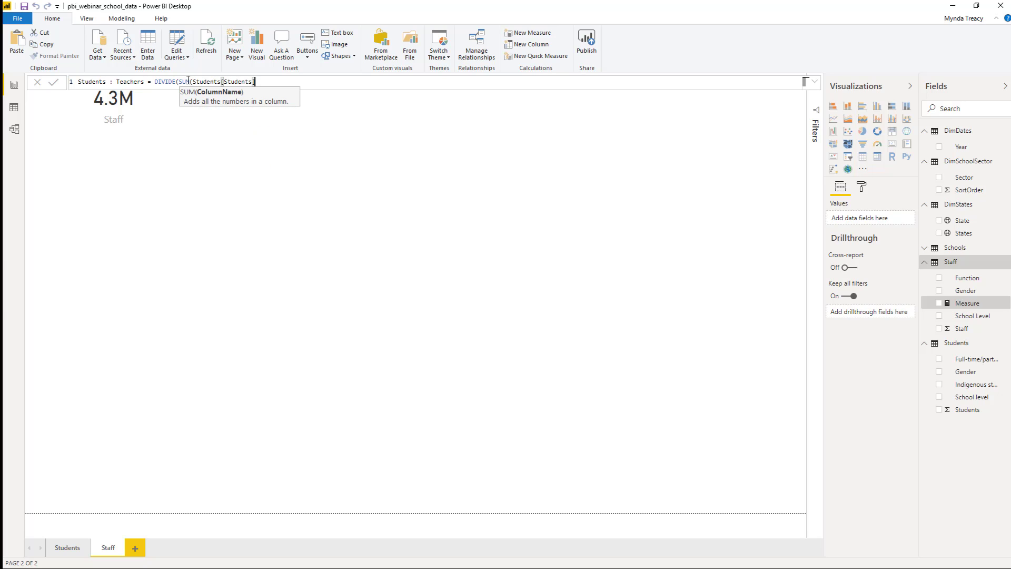
pyautogui.write(')')
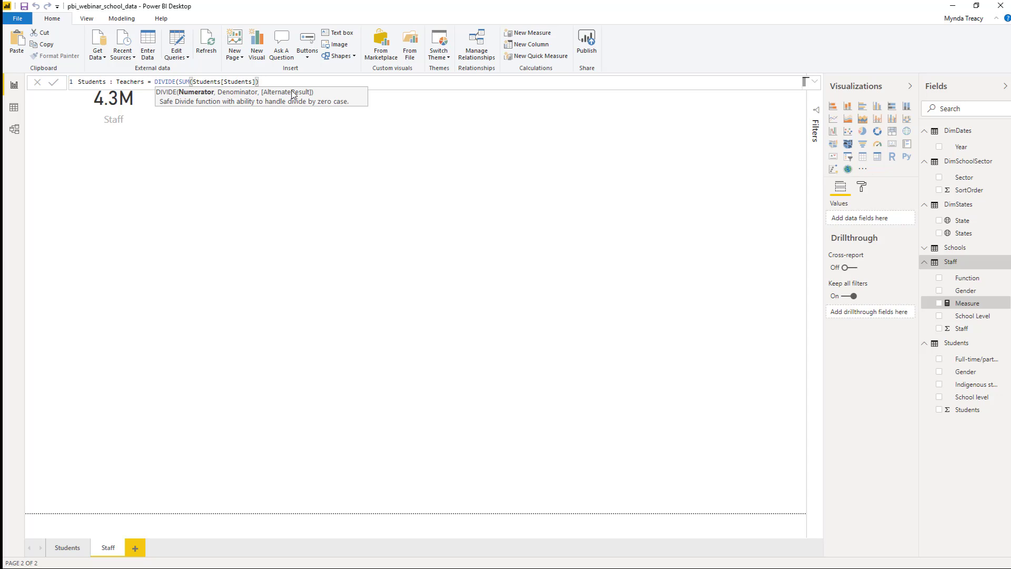
pyautogui.write(',')
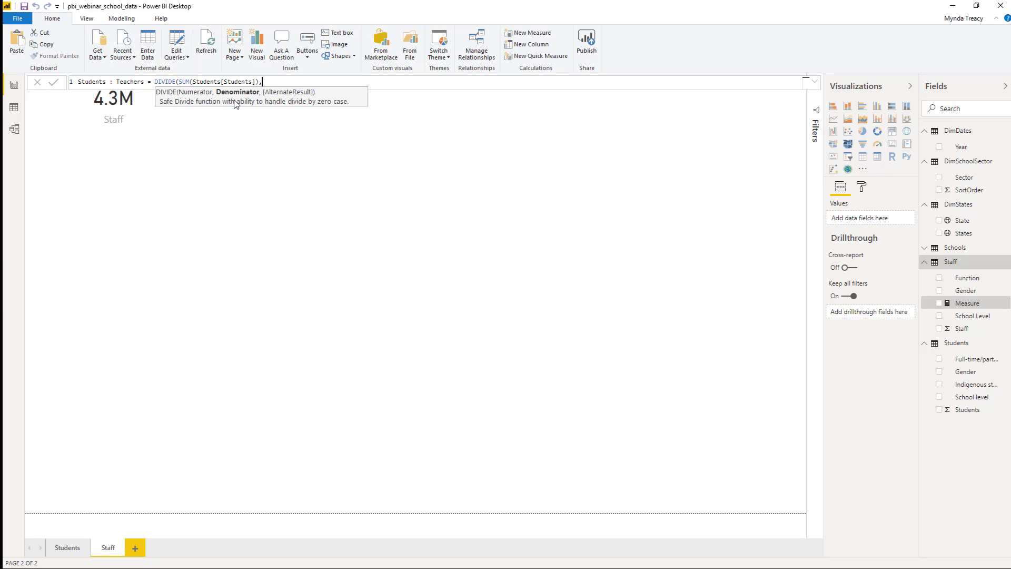
# Begin the DIVIDE denominator with CALCULATE, using SUM(Staff[Staff]) as its expression.
pyautogui.write('cal')
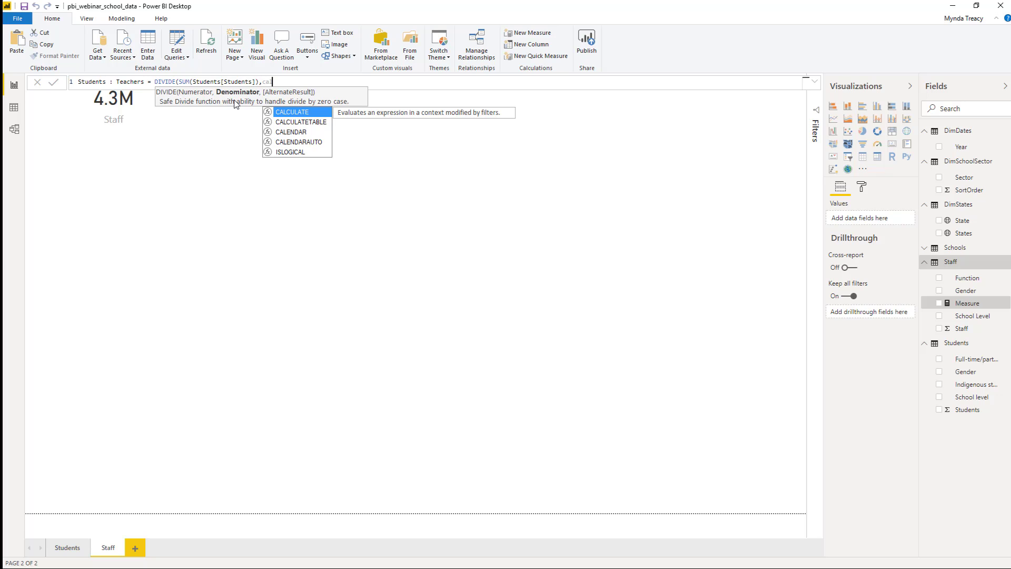
pyautogui.press('Tab')
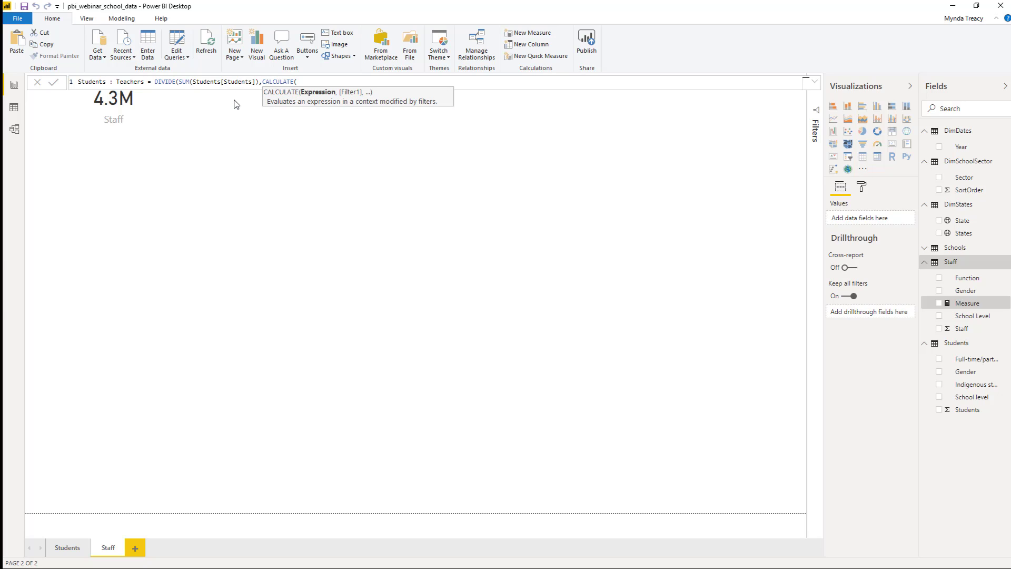
pyautogui.write('sum')
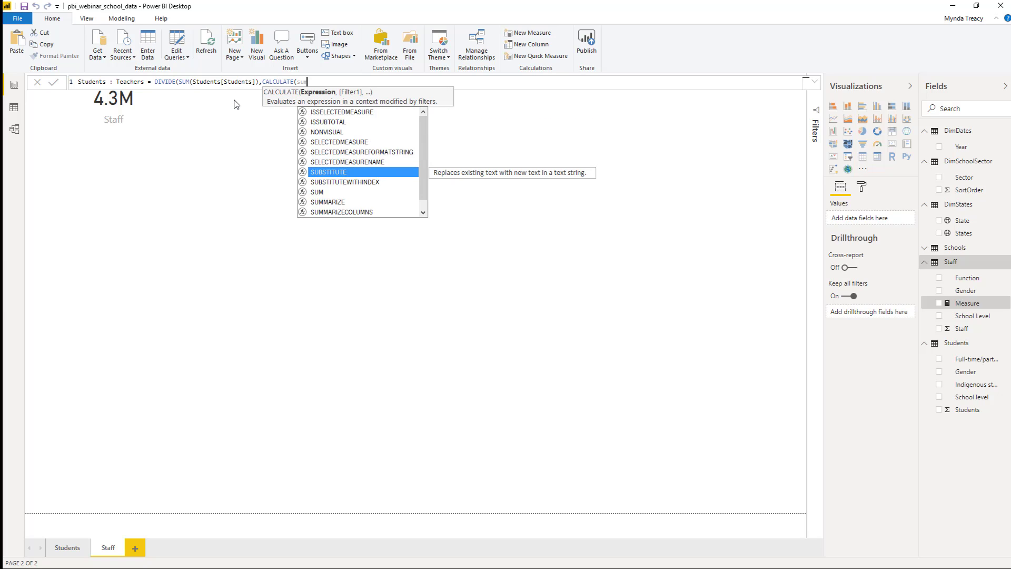
pyautogui.press('Tab')
pyautogui.write('staf')
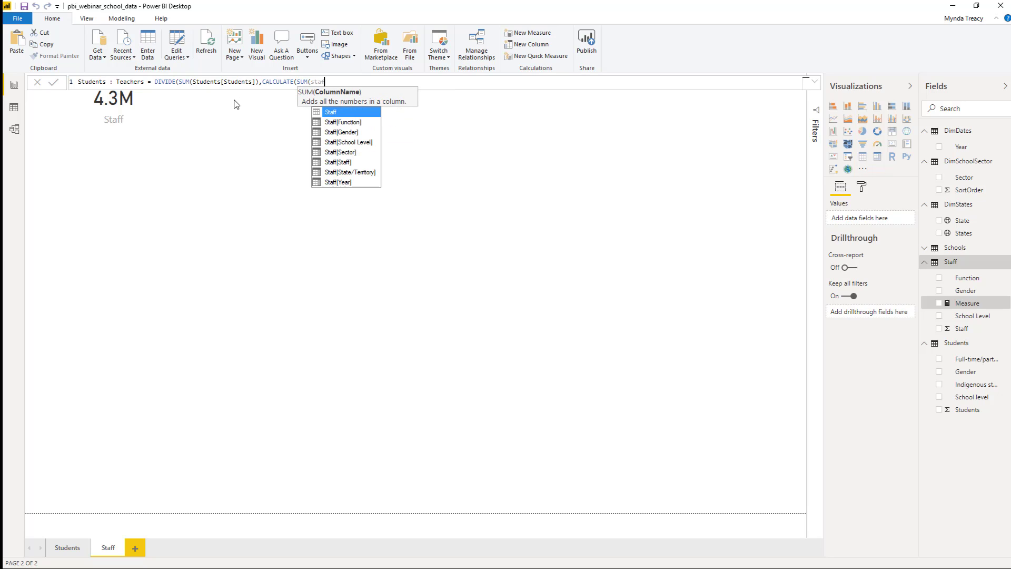
pyautogui.press('Down')
pyautogui.press('Down')
pyautogui.press('Down')
pyautogui.press('Down')
pyautogui.press('Down')
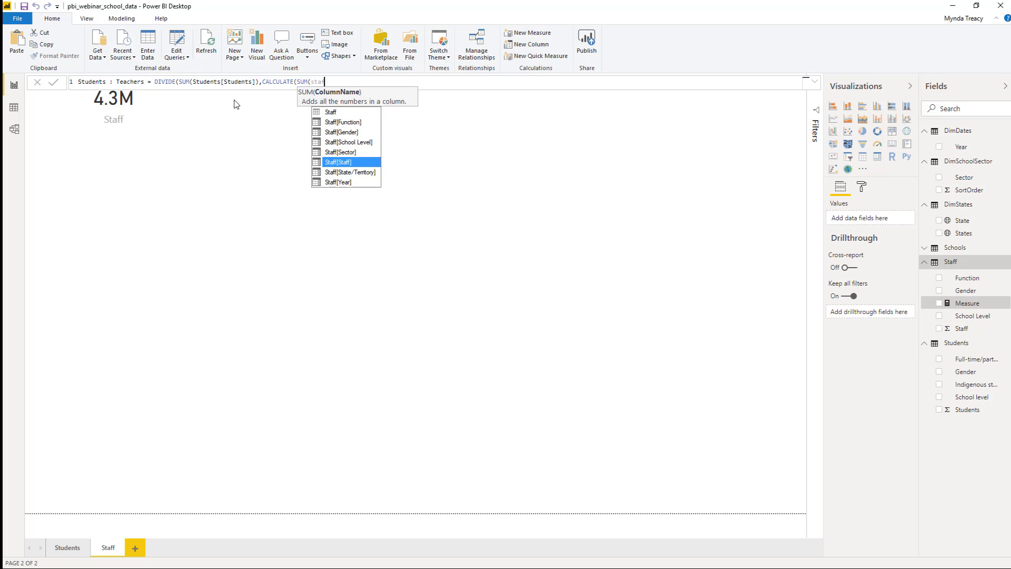
pyautogui.press('Tab')
pyautogui.write(')')
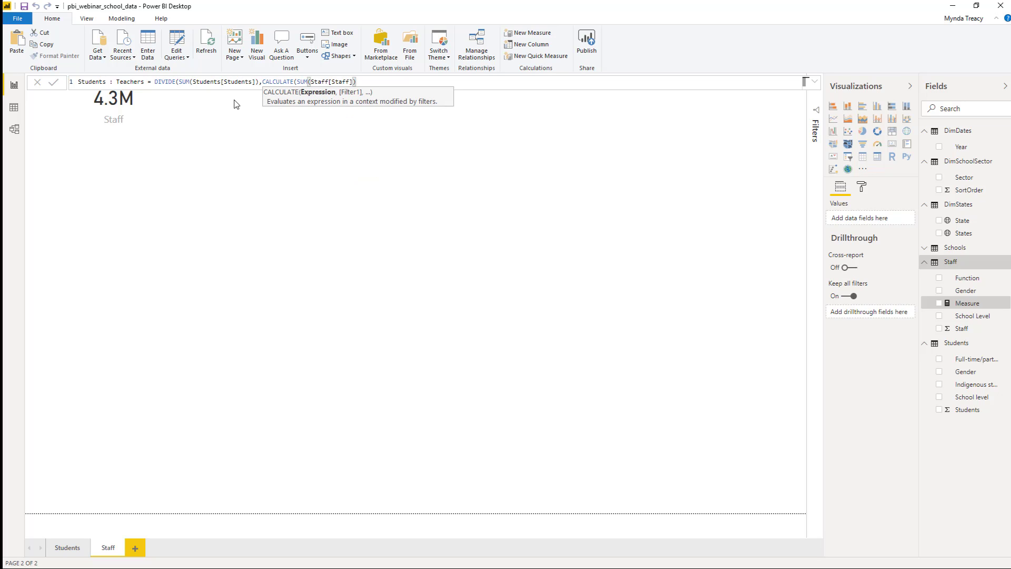
pyautogui.write(',')
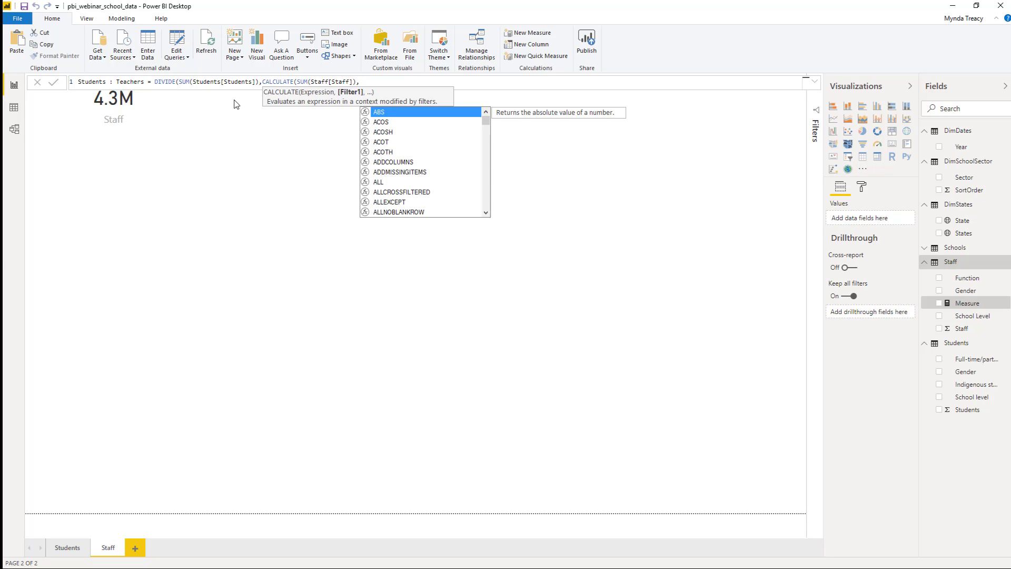
# Add the CALCULATE filter Staff[Function]="Teaching Staff", close both functions and commit the measure.
pyautogui.write('staf')
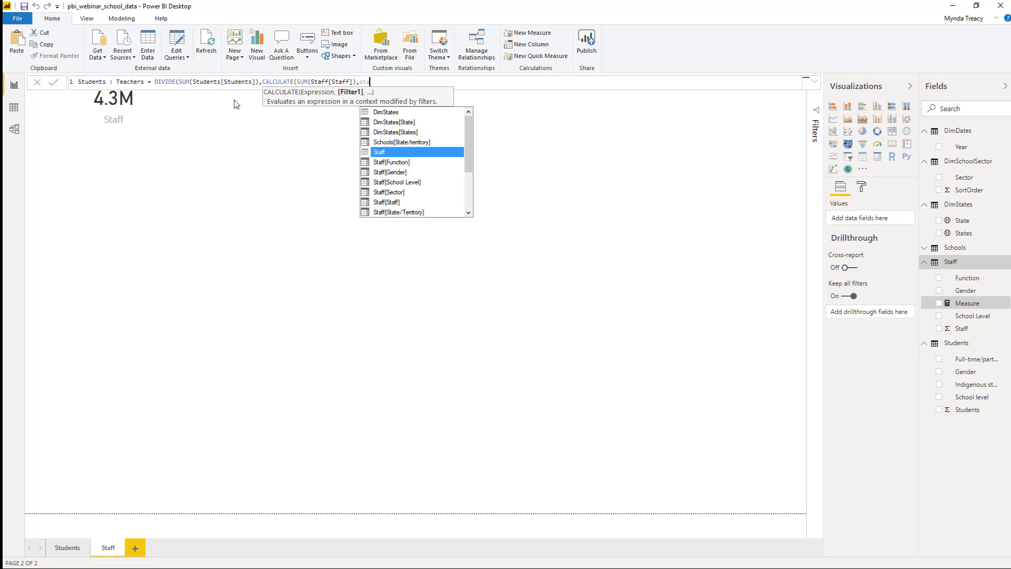
pyautogui.press('Down')
pyautogui.press('Down')
pyautogui.press('Up')
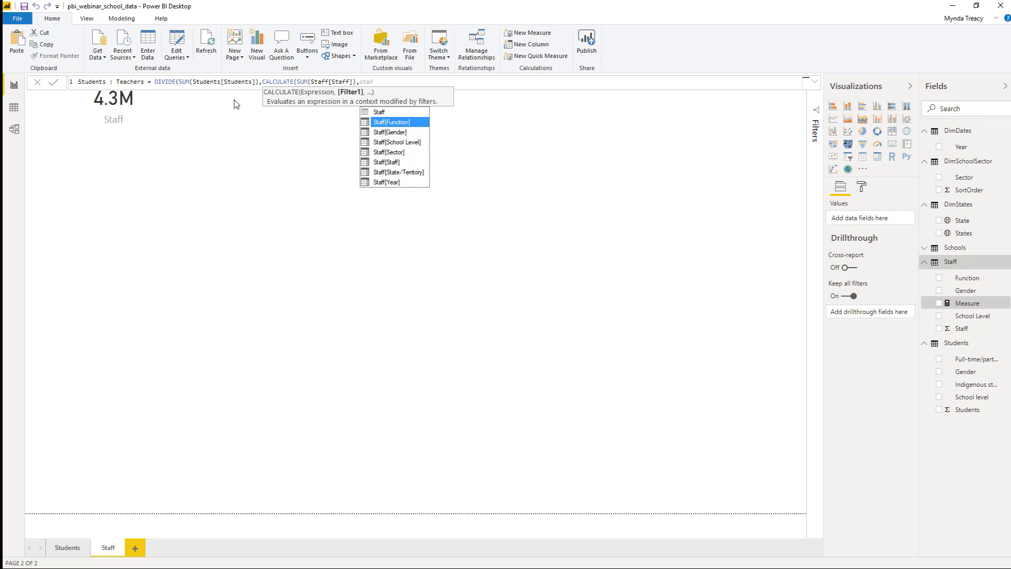
pyautogui.press('Tab')
pyautogui.write('="')
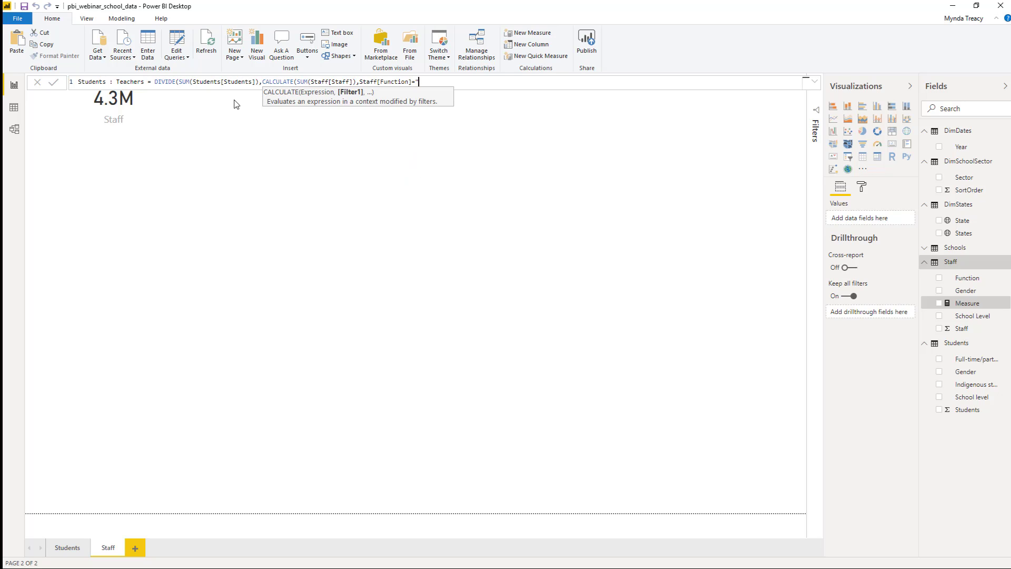
pyautogui.write('Teaching Staff")')
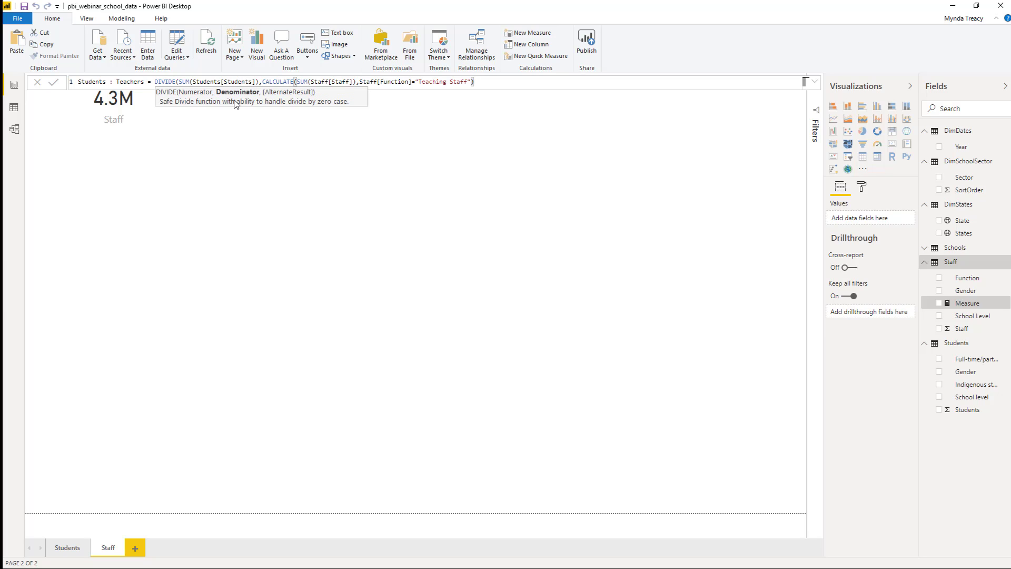
pyautogui.write(')')
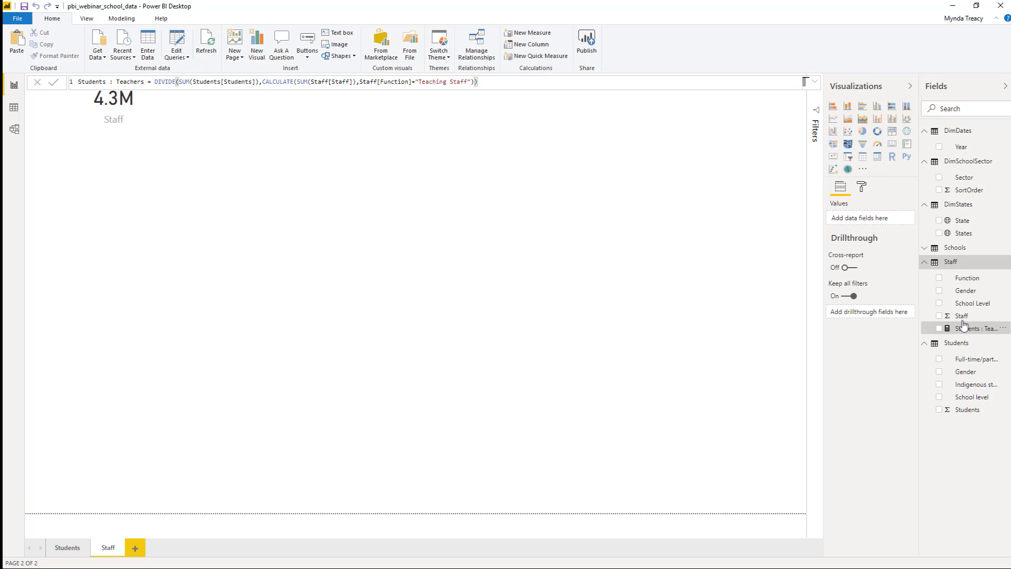
pyautogui.click(947, 322)
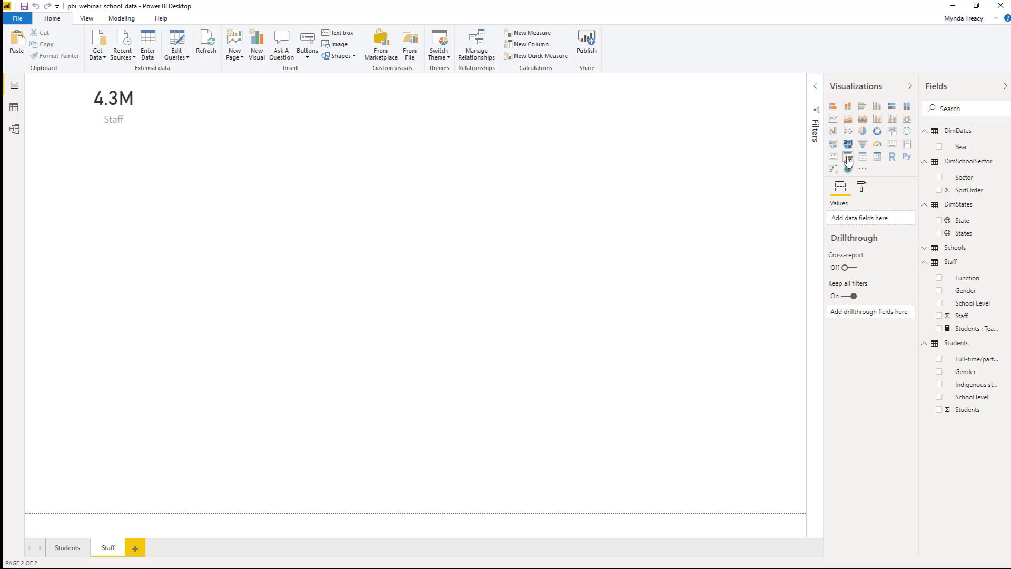
# Add a card showing the Students : Teachers measure, narrowed and placed directly below the staff total card.
pyautogui.click(892, 147)
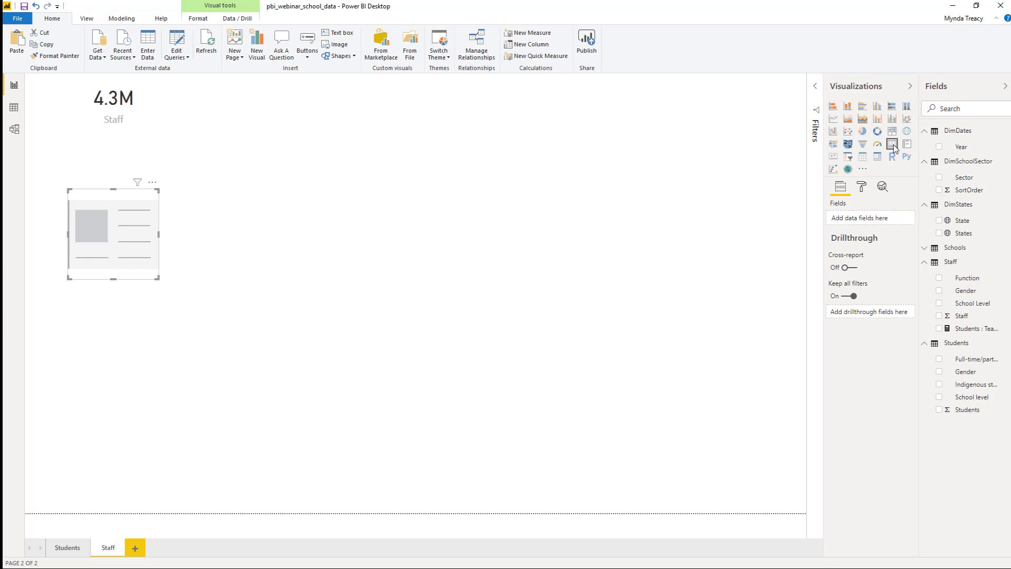
pyautogui.click(940, 329)
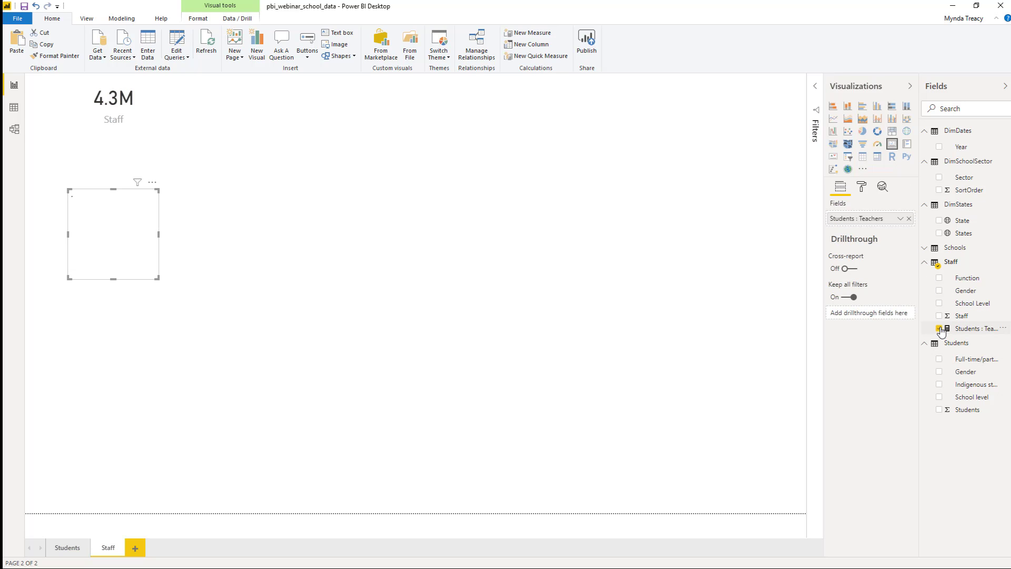
pyautogui.moveTo(117, 199); pyautogui.dragTo(119, 128)
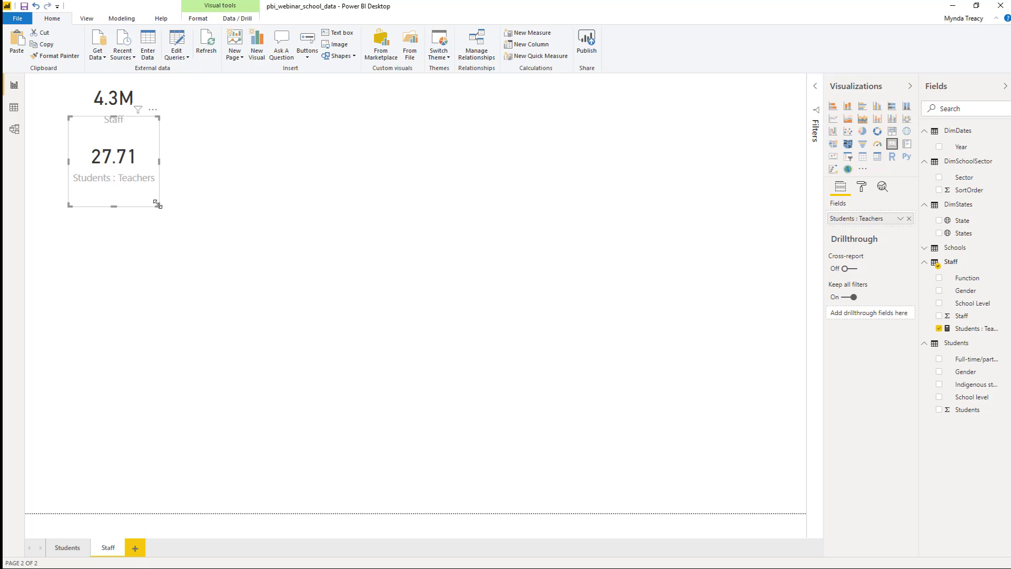
pyautogui.moveTo(159, 206); pyautogui.dragTo(124, 213)
pyautogui.moveTo(96, 144); pyautogui.dragTo(113, 125)
pyautogui.press('Escape')
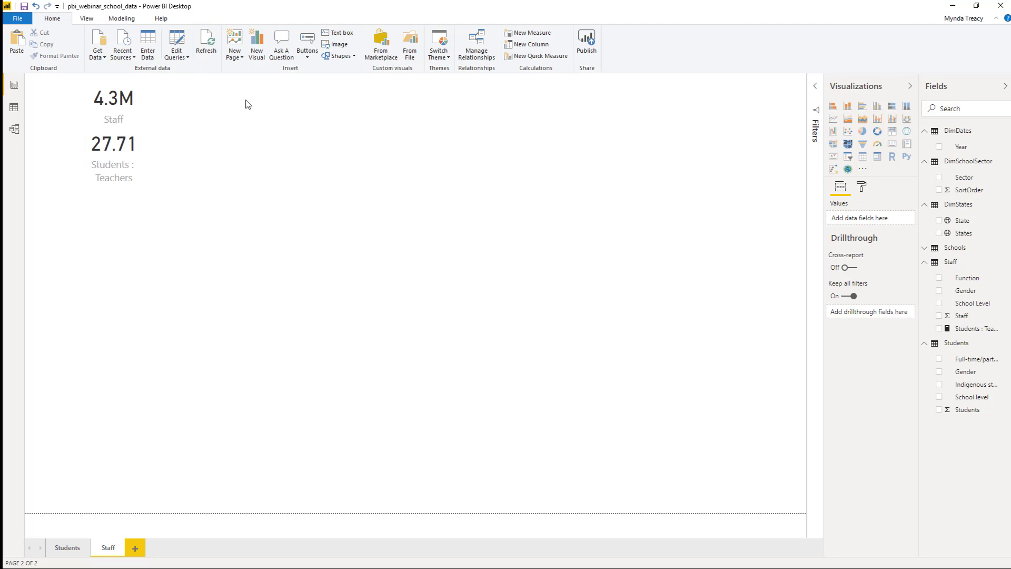
# Add an enlarged 100% stacked bar chart beside the two cards, plotting Staff by Sector.
pyautogui.click(892, 106)
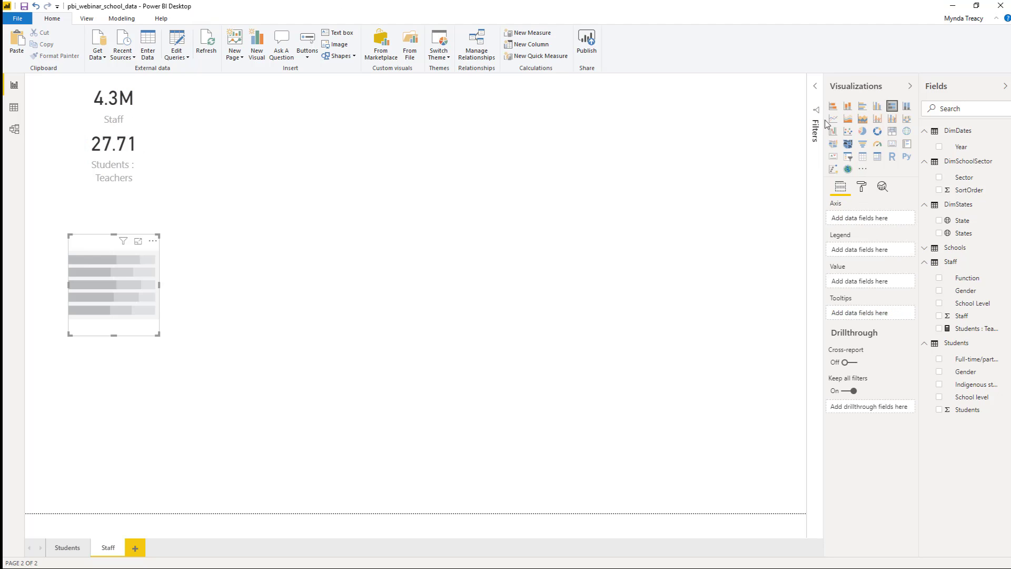
pyautogui.moveTo(110, 250); pyautogui.dragTo(198, 89)
pyautogui.moveTo(247, 176); pyautogui.dragTo(369, 209)
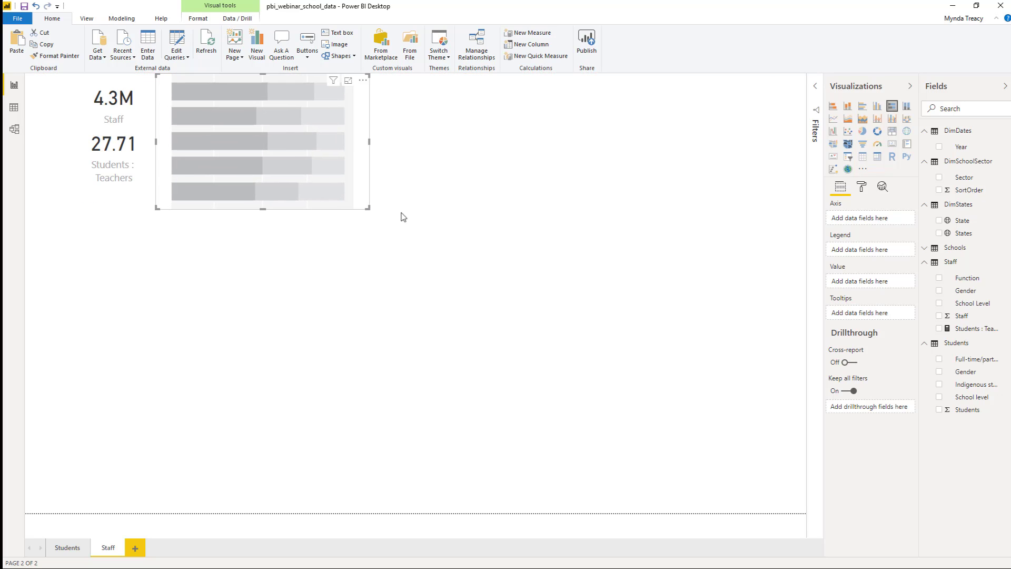
pyautogui.click(939, 316)
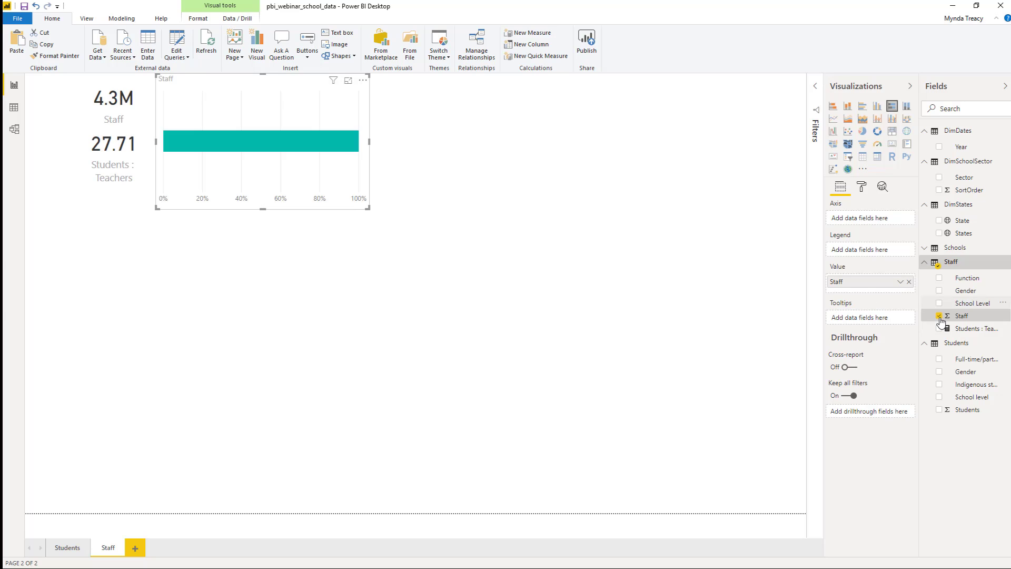
pyautogui.click(940, 178)
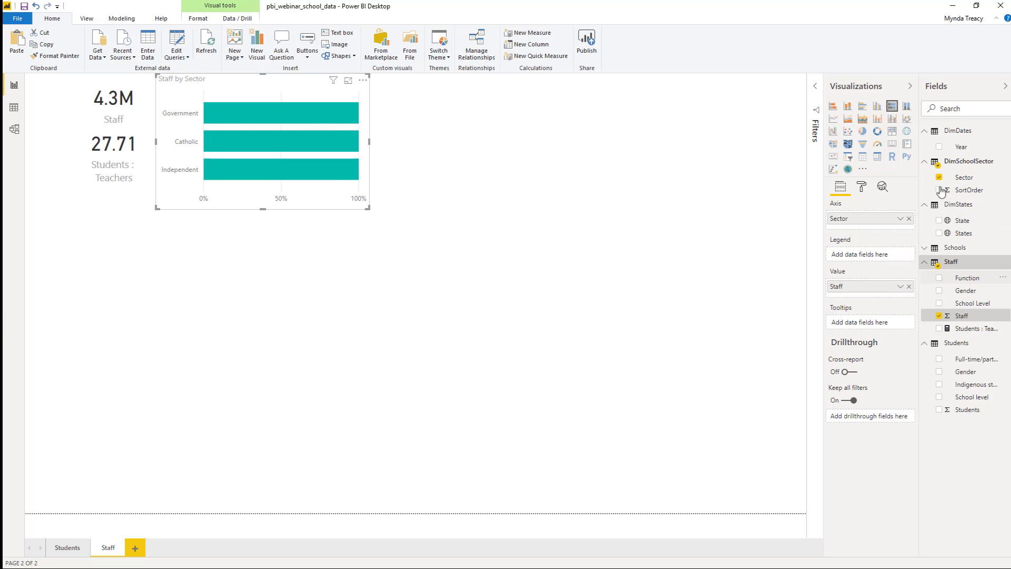
# Split the Staff by Sector bars by staff Gender, turn on data labels and hide the X axis.
pyautogui.click(940, 291)
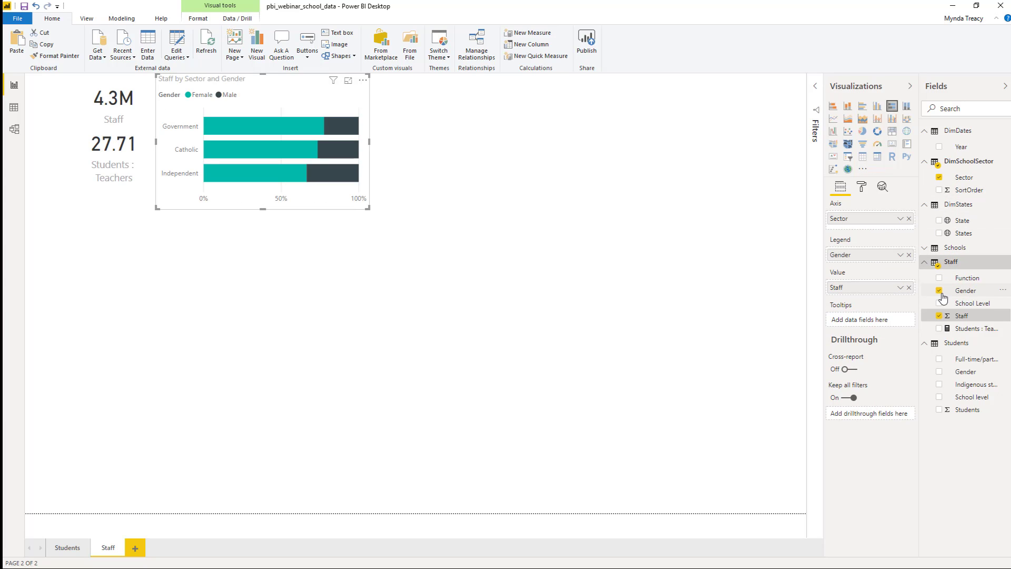
pyautogui.click(860, 191)
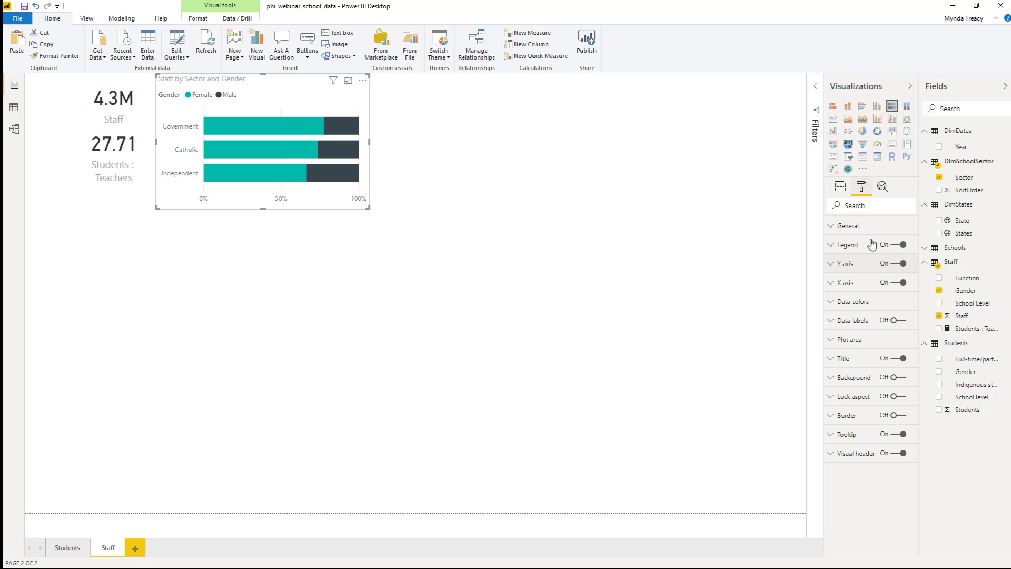
pyautogui.click(897, 322)
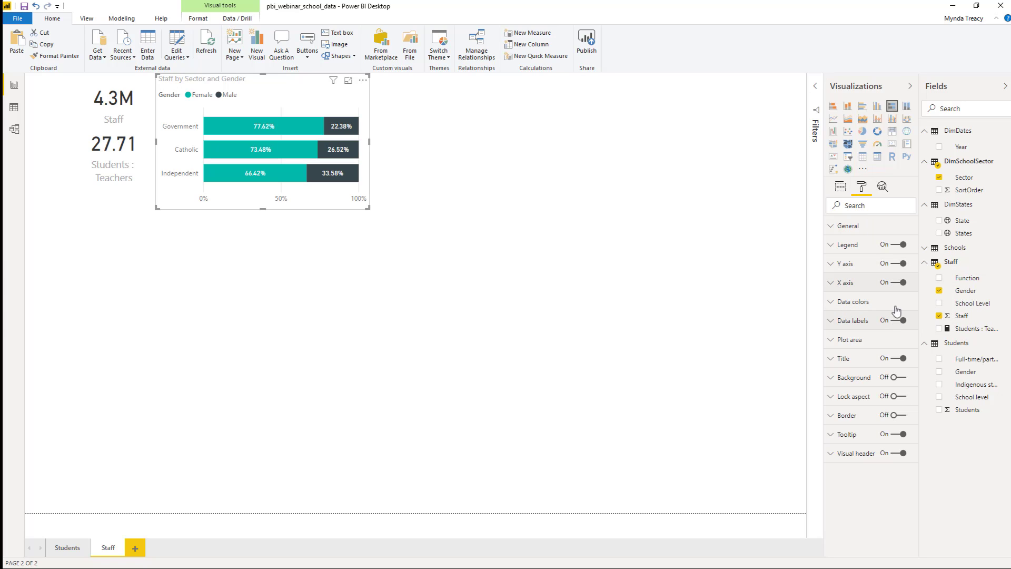
pyautogui.click(898, 283)
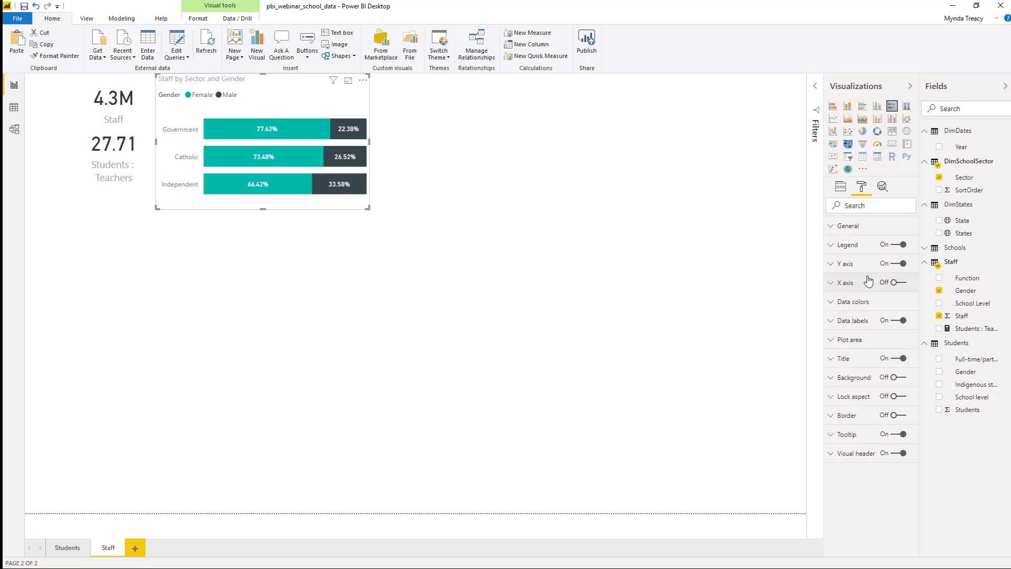
pyautogui.click(494, 230)
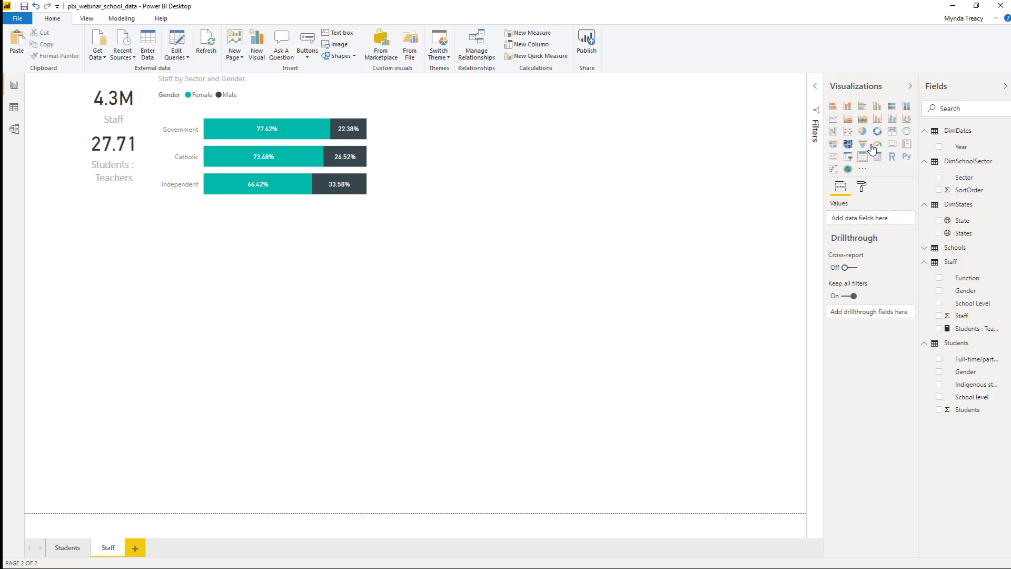
# Add a large scatter chart beside the bar chart, with Students on the X axis, Staff on the Y axis and Schools as size.
pyautogui.click(848, 131)
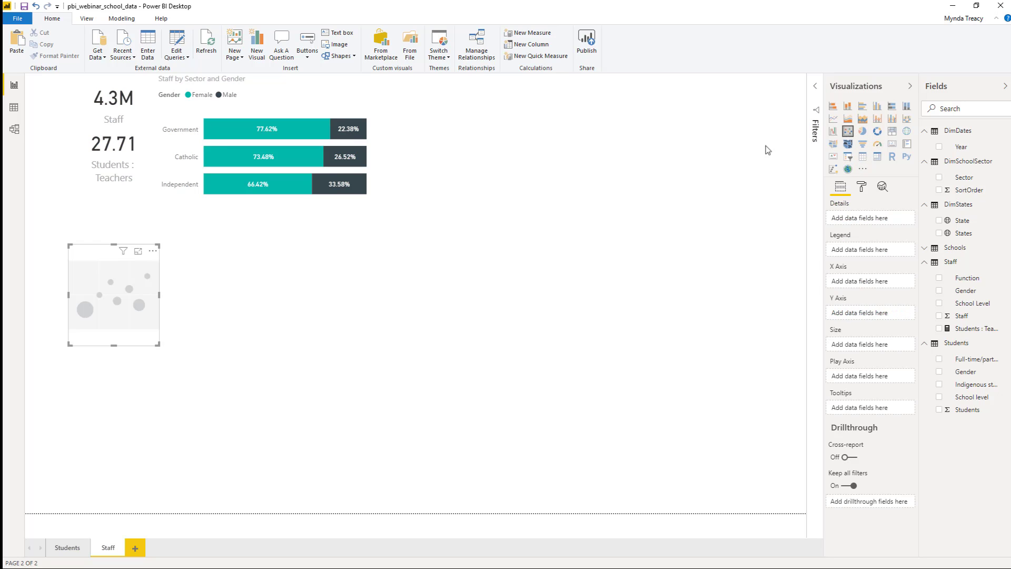
pyautogui.moveTo(113, 267); pyautogui.dragTo(409, 105)
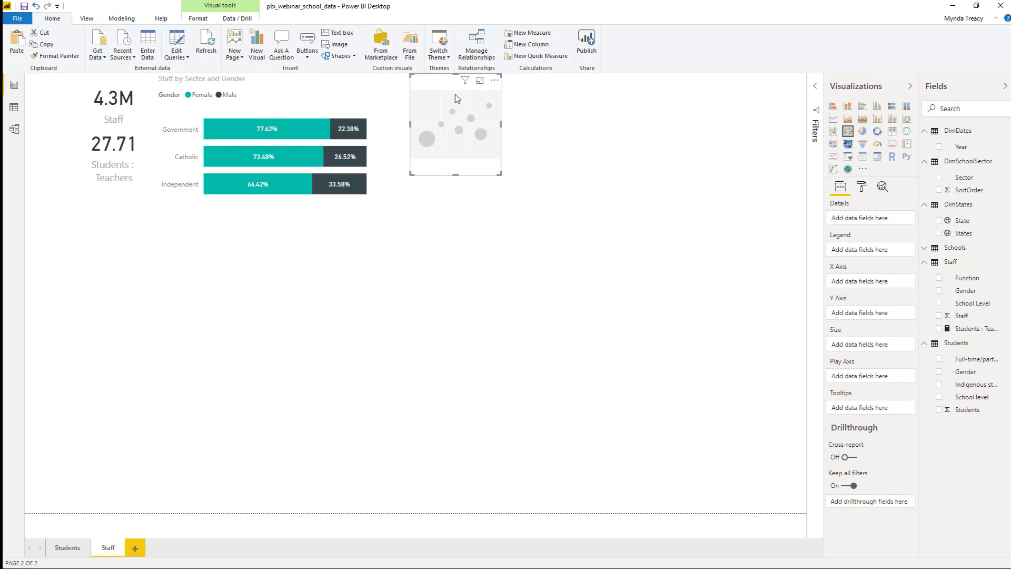
pyautogui.moveTo(501, 173); pyautogui.dragTo(809, 308)
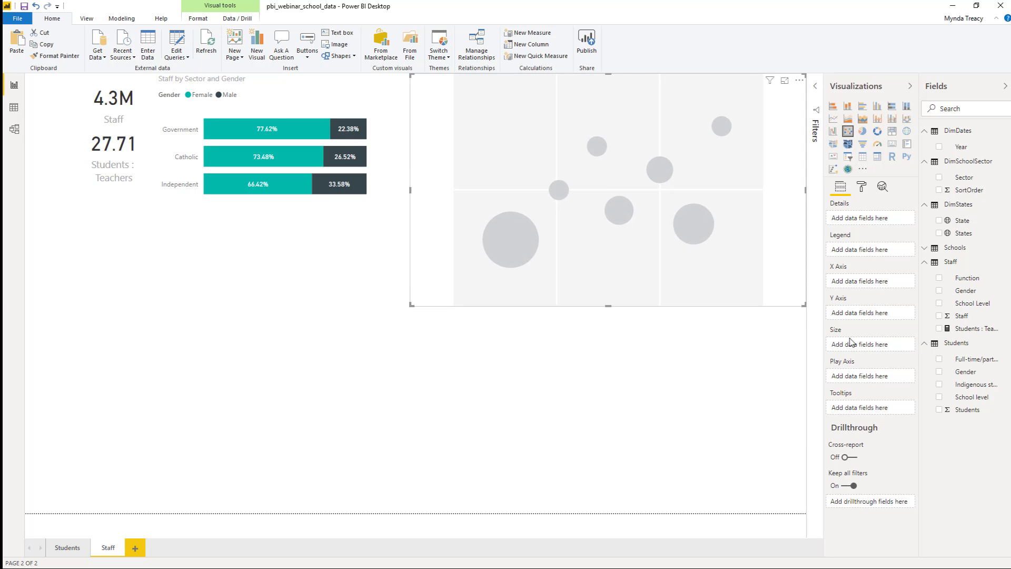
pyautogui.click(939, 410)
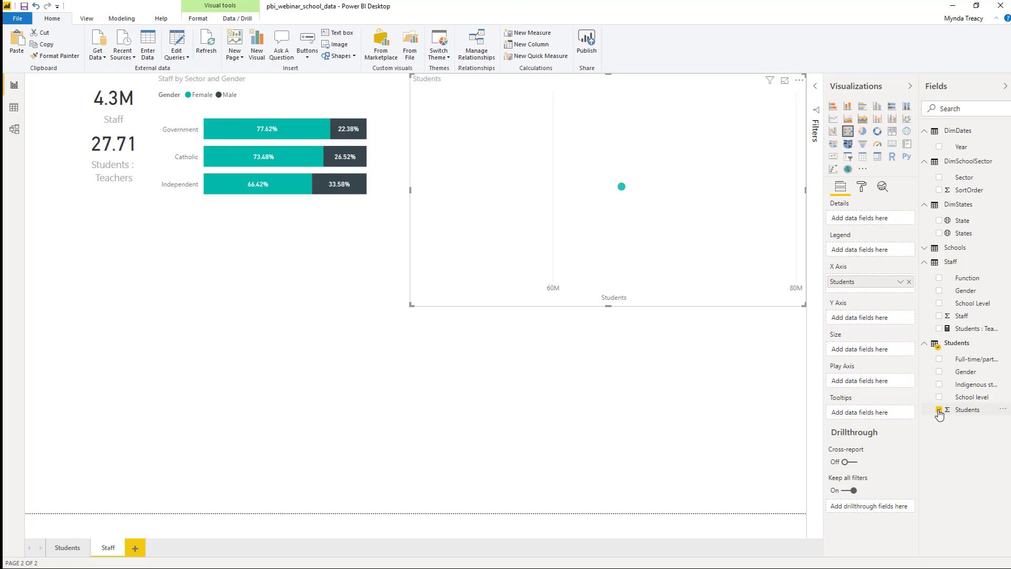
pyautogui.click(939, 316)
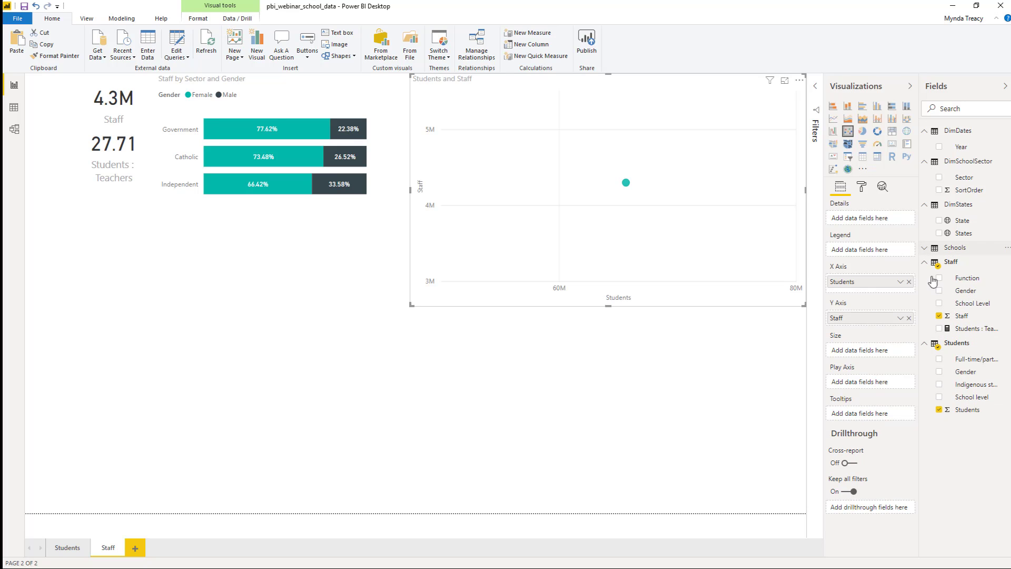
pyautogui.click(929, 251)
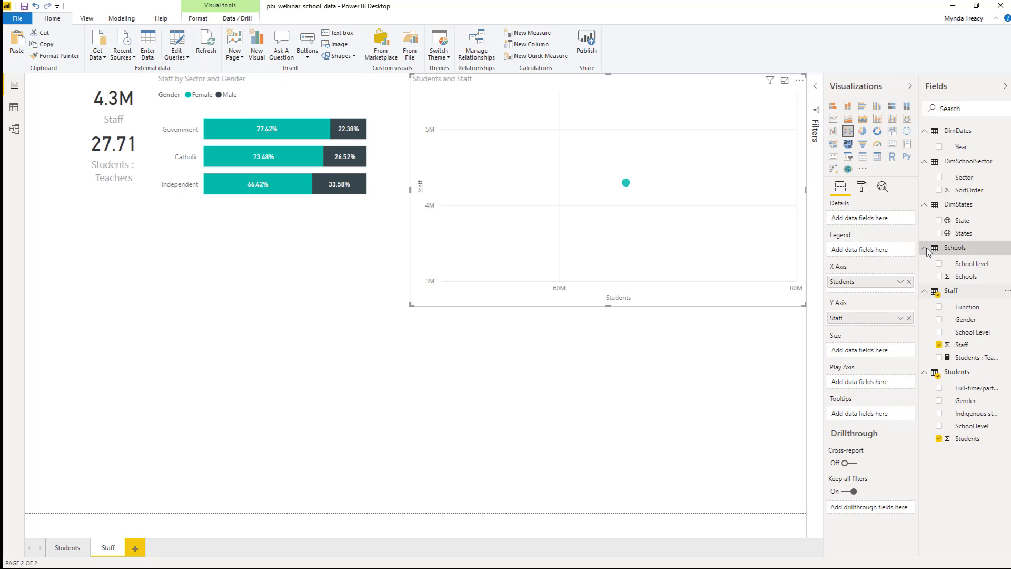
pyautogui.click(939, 276)
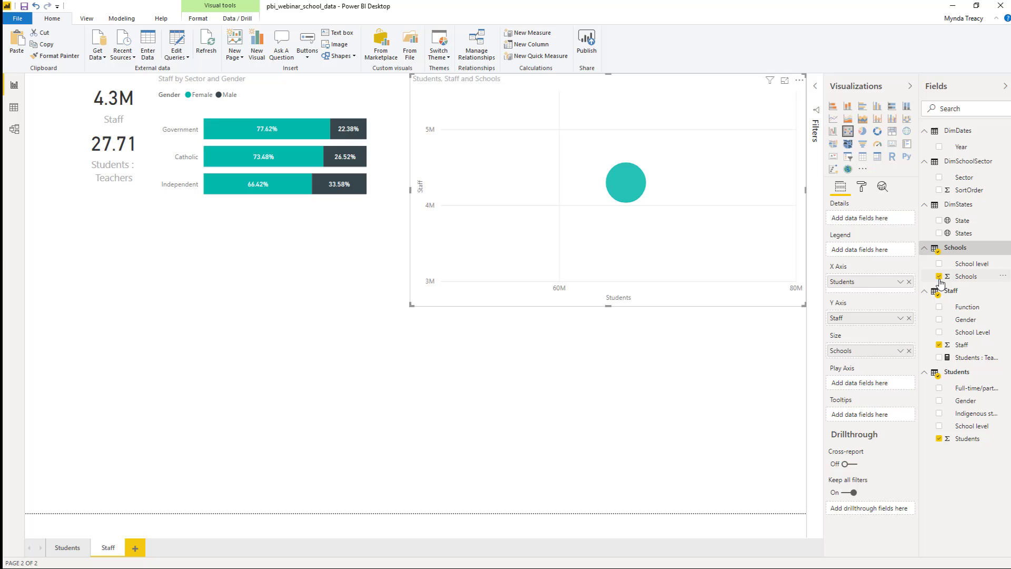
# Set the scatter chart's details to the Students table's School level, its legend to Sector and its play axis to Year.
pyautogui.click(940, 426)
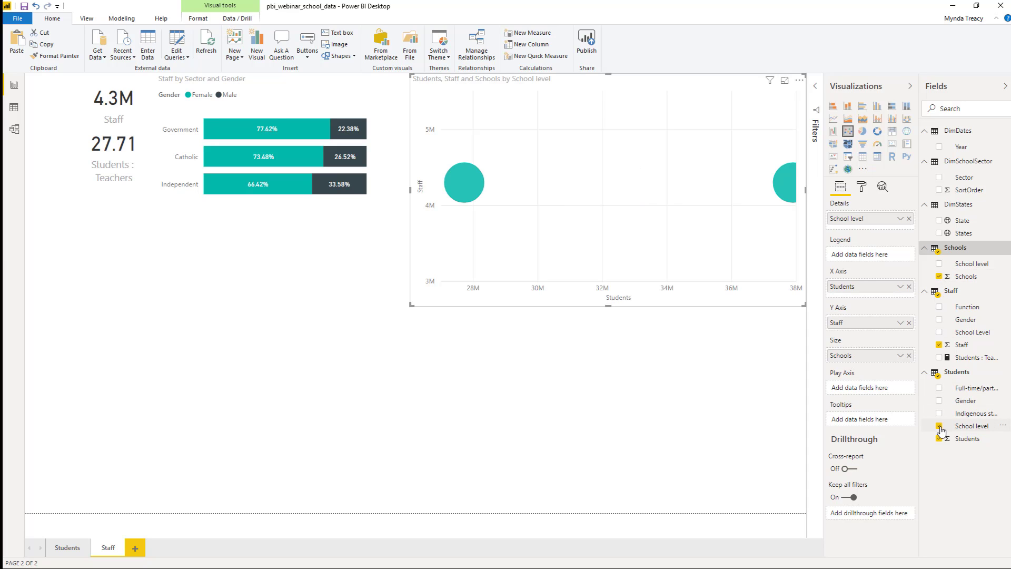
pyautogui.click(940, 178)
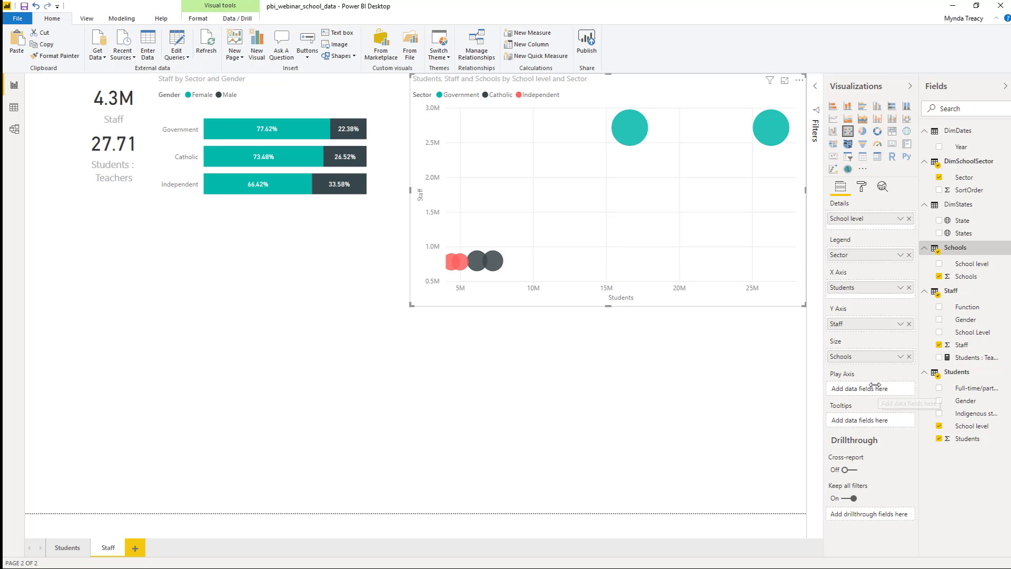
pyautogui.moveTo(961, 147); pyautogui.dragTo(874, 395)
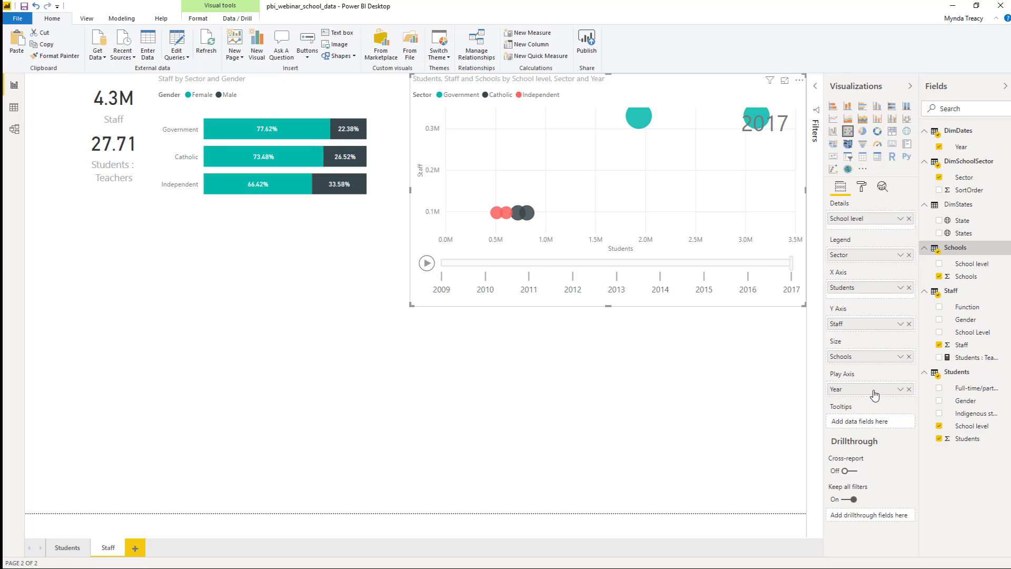
# Cross-filter the page to the Independent sector, start the scatter chart's year animation and clear the filter.
pyautogui.click(171, 188)
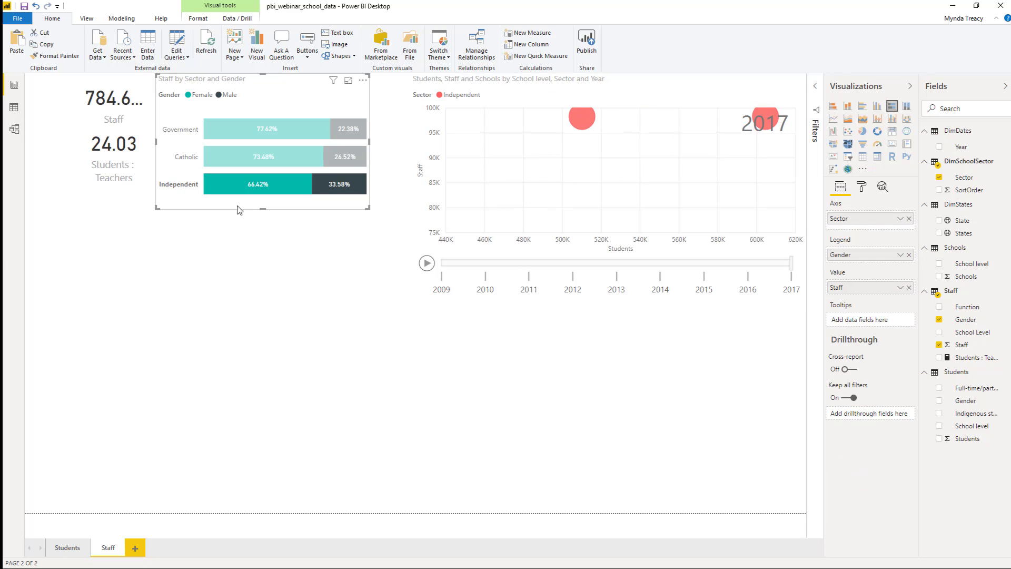
pyautogui.click(425, 266)
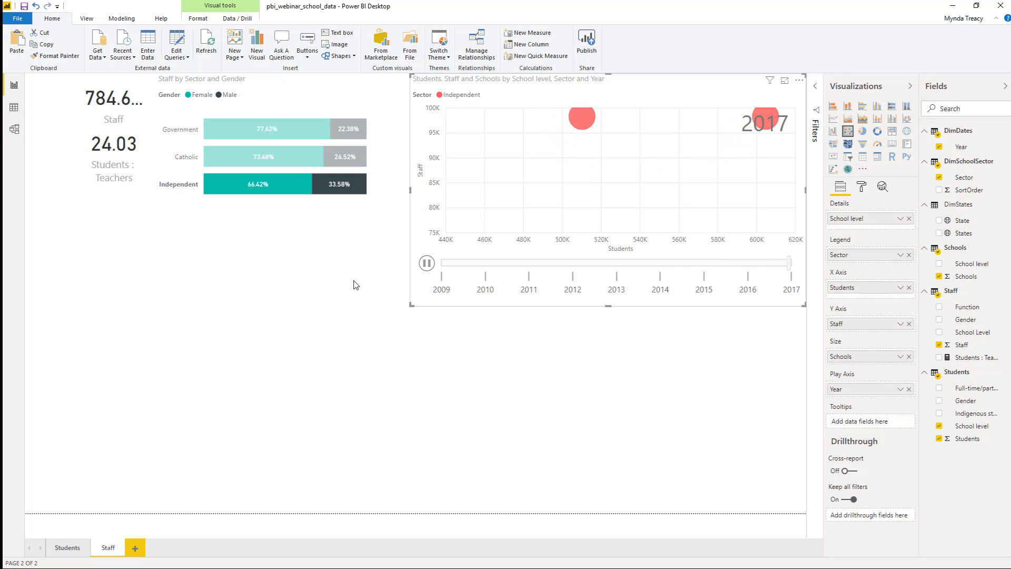
pyautogui.click(180, 191)
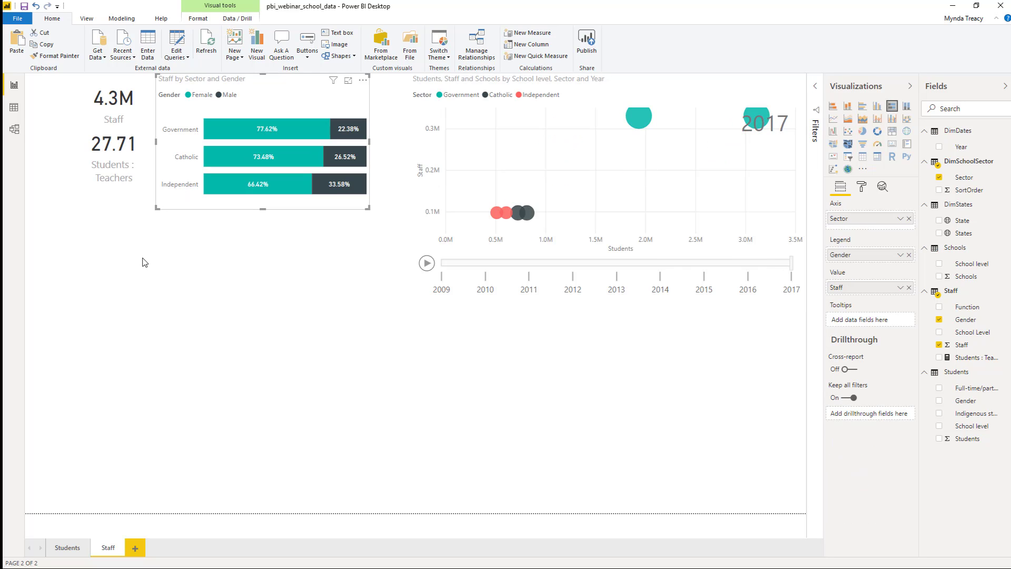
pyautogui.click(143, 259)
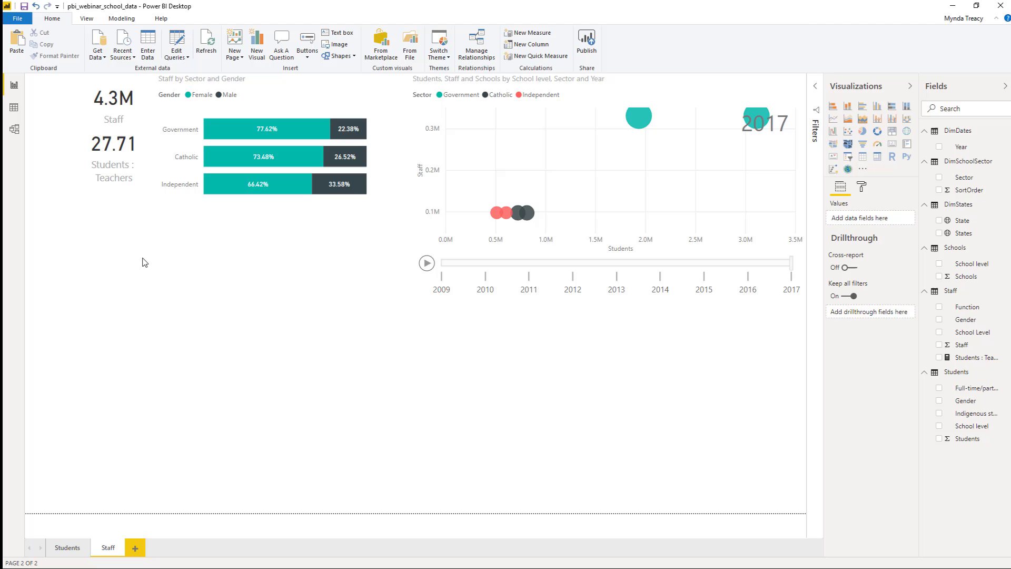
# Add an enlarged clustered bar chart below the cards and the gender chart, plotting Staff by Function.
pyautogui.click(862, 106)
pyautogui.moveTo(110, 358); pyautogui.dragTo(59, 224)
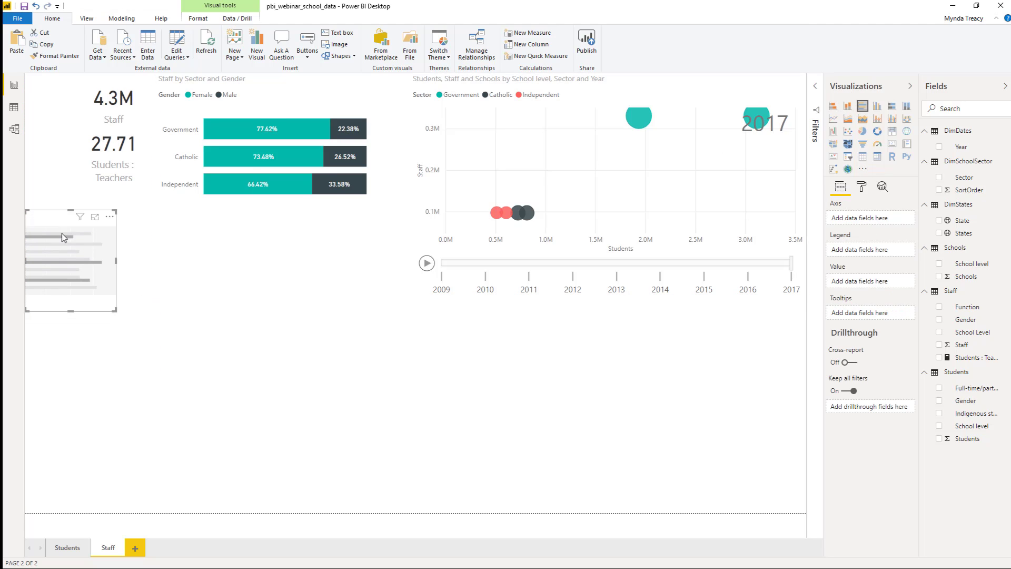
pyautogui.moveTo(114, 309); pyautogui.dragTo(392, 352)
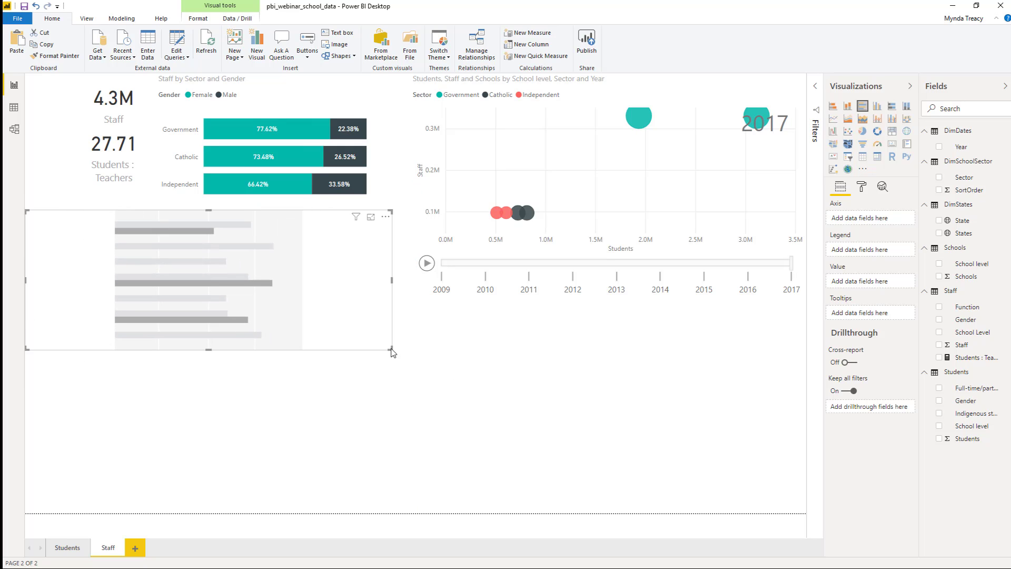
pyautogui.click(940, 346)
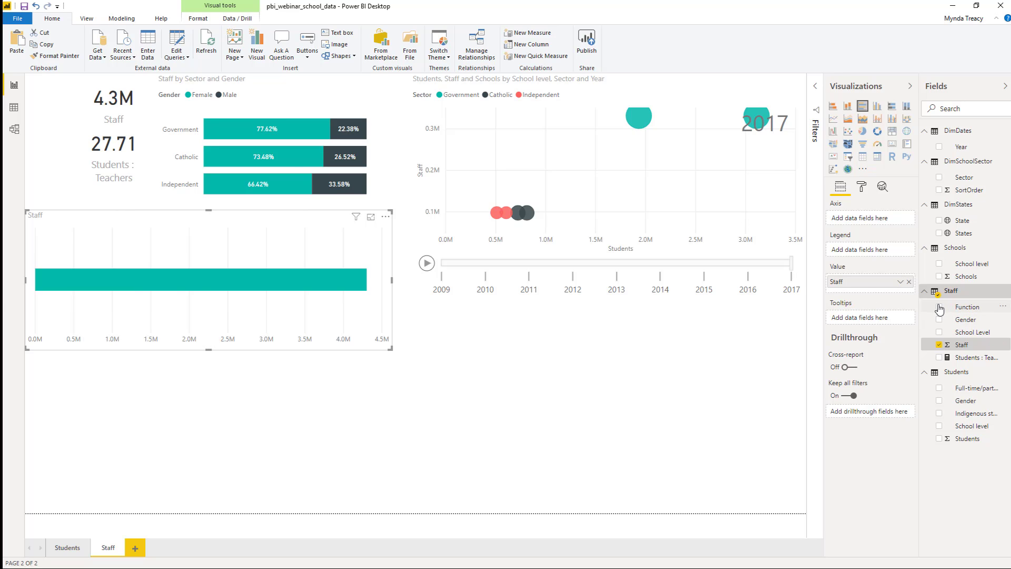
pyautogui.click(940, 306)
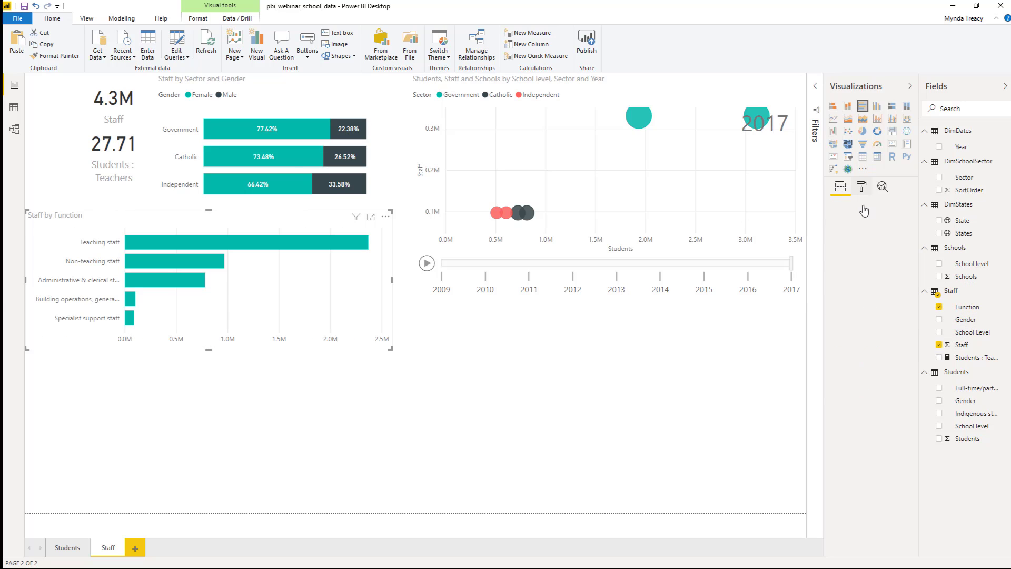
# Turn on data labels and hide the X axis on the Staff by Function chart.
pyautogui.click(861, 186)
pyautogui.click(898, 301)
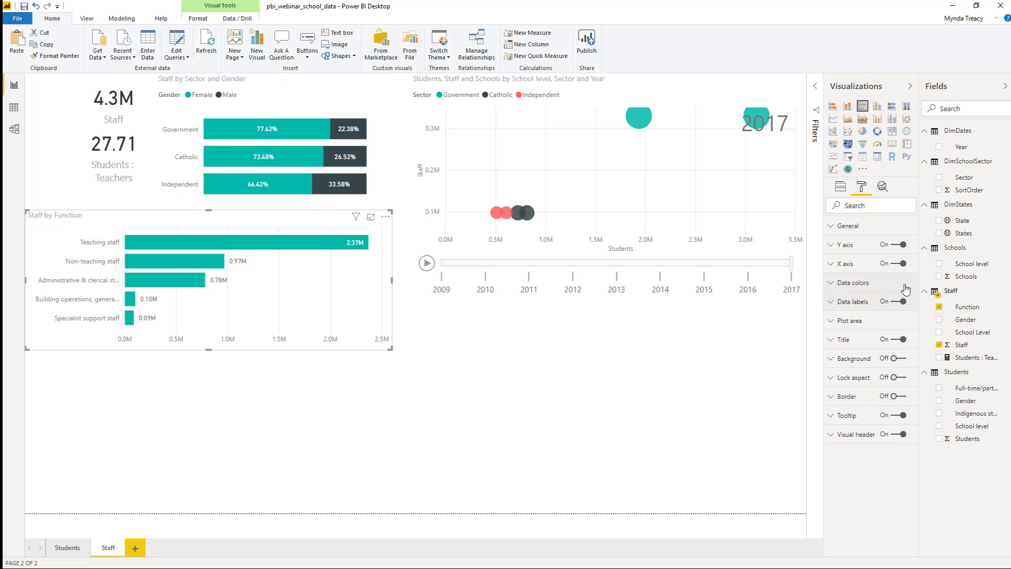
pyautogui.click(899, 263)
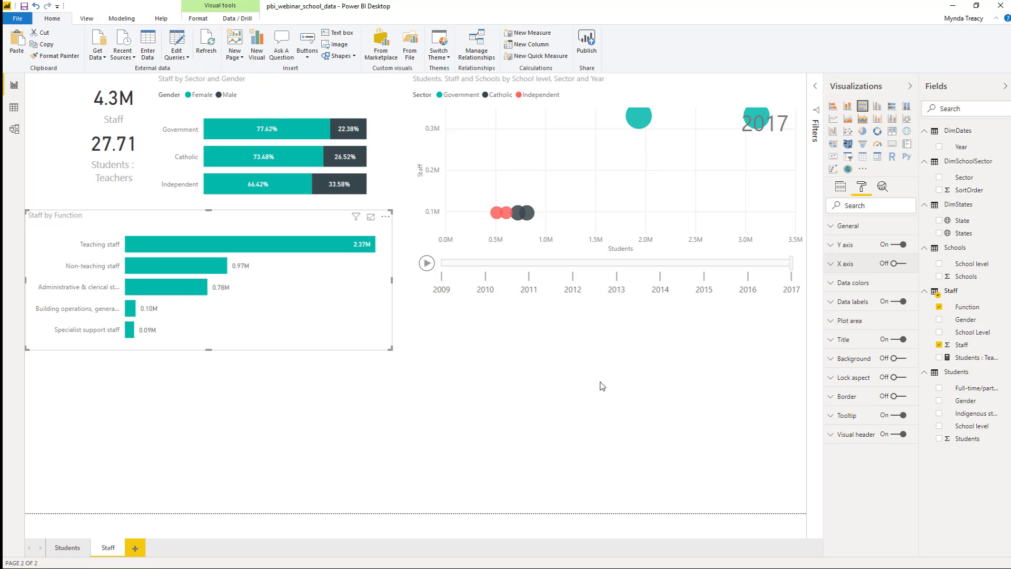
pyautogui.click(52, 385)
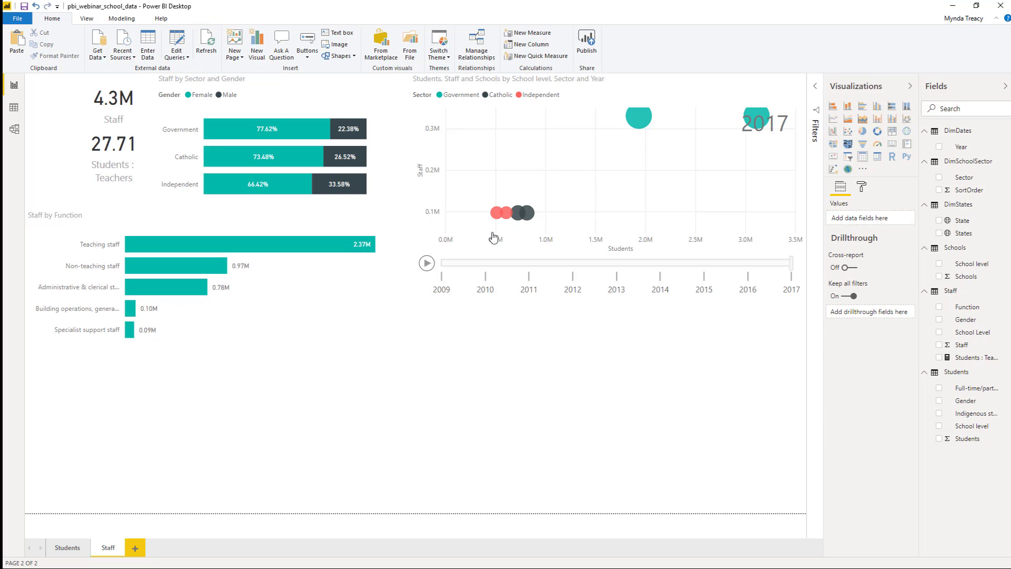
# Add a line chart below the Function chart, plotting Staff by Year with Sector as the legend.
pyautogui.click(833, 120)
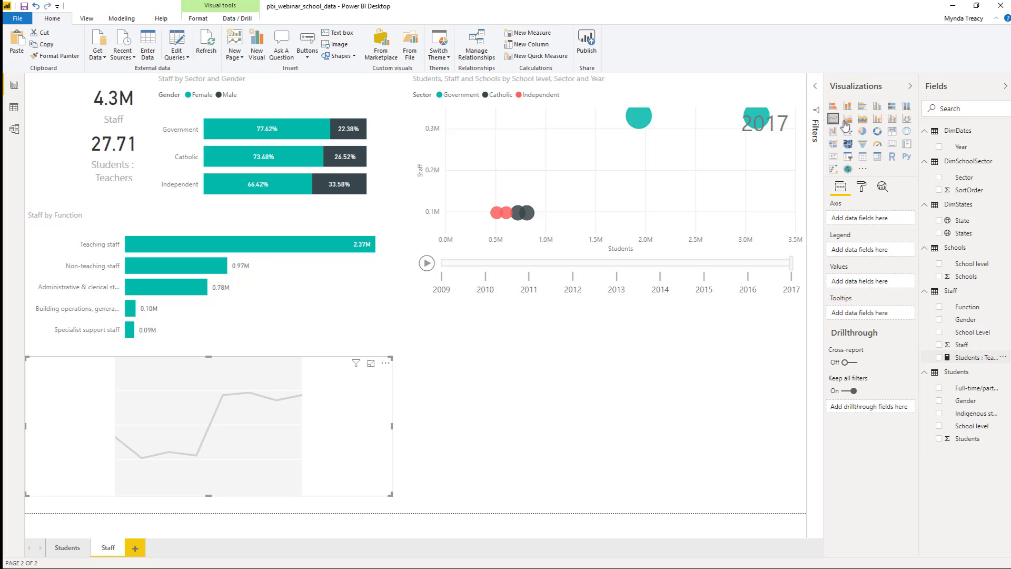
pyautogui.click(940, 345)
pyautogui.click(940, 147)
pyautogui.click(939, 178)
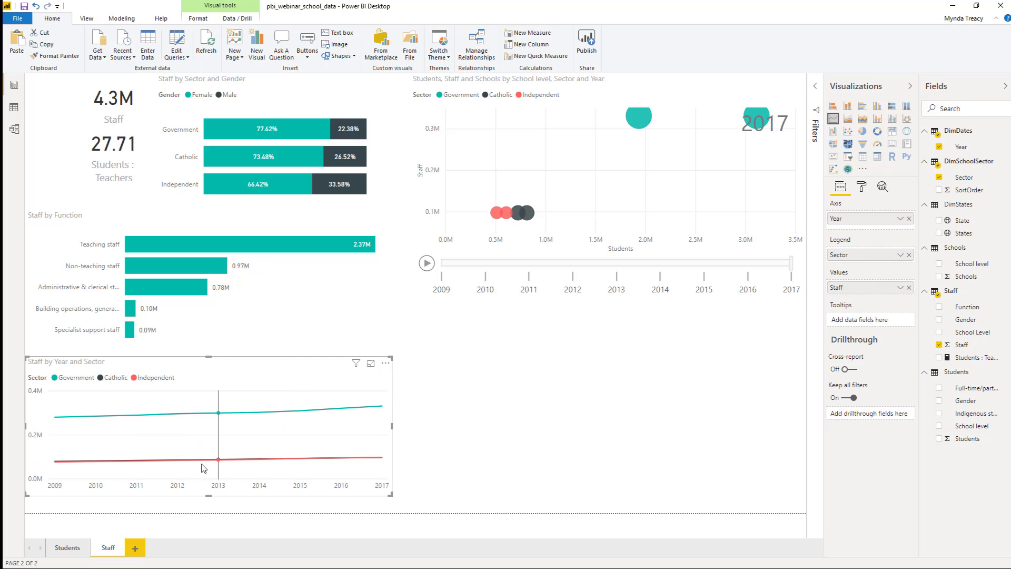
pyautogui.moveTo(204, 469)
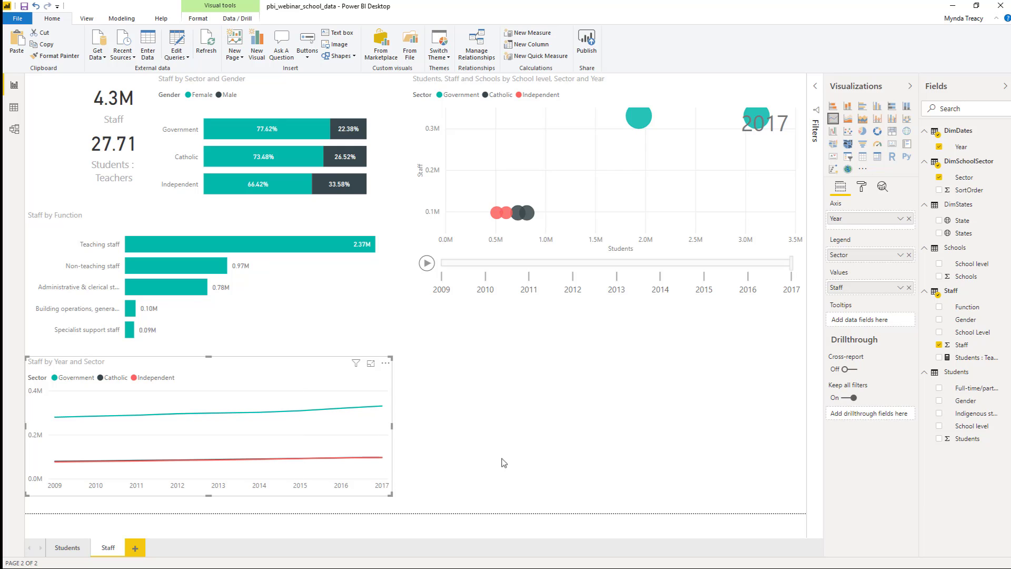
# Add a line chart of Students : Teachers by Year with Sector as the legend below the scatter chart, and turn on its data labels.
pyautogui.click(448, 369)
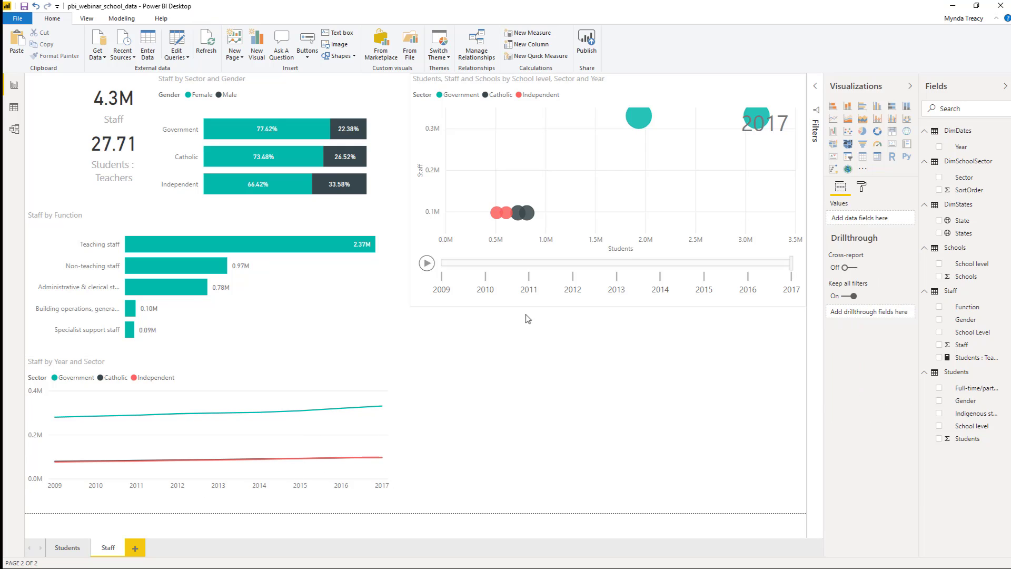
pyautogui.click(834, 119)
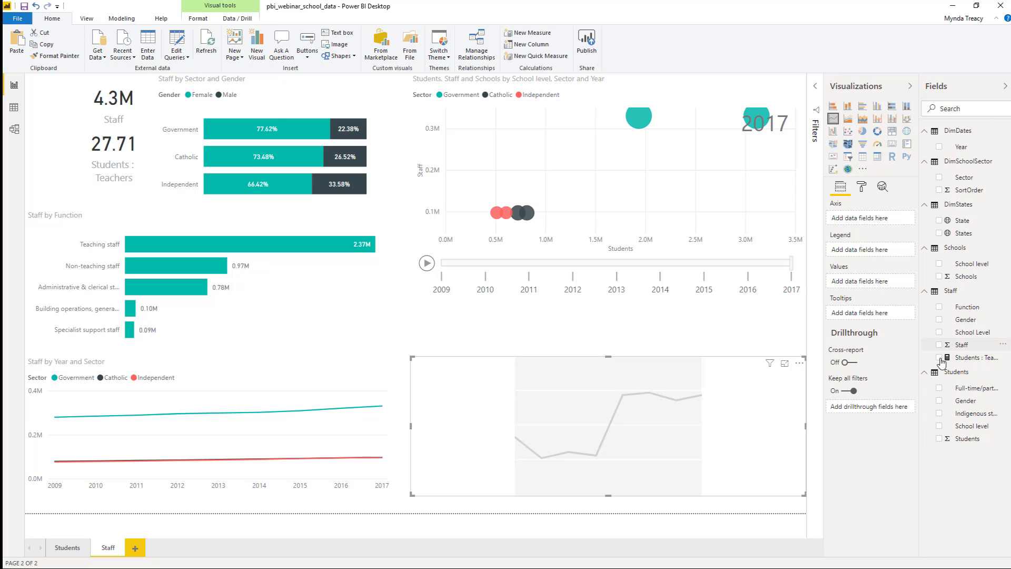
pyautogui.click(940, 358)
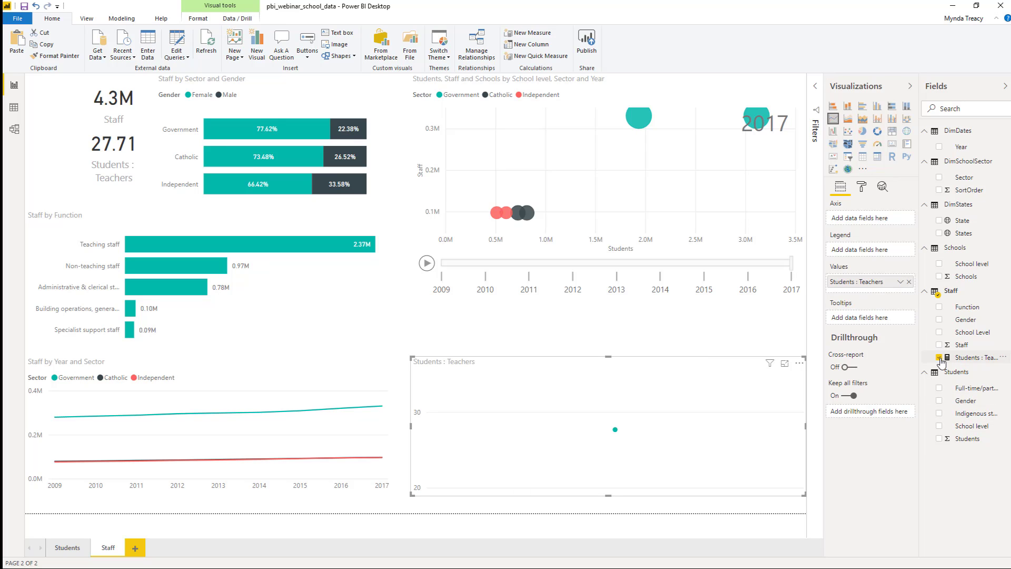
pyautogui.click(940, 147)
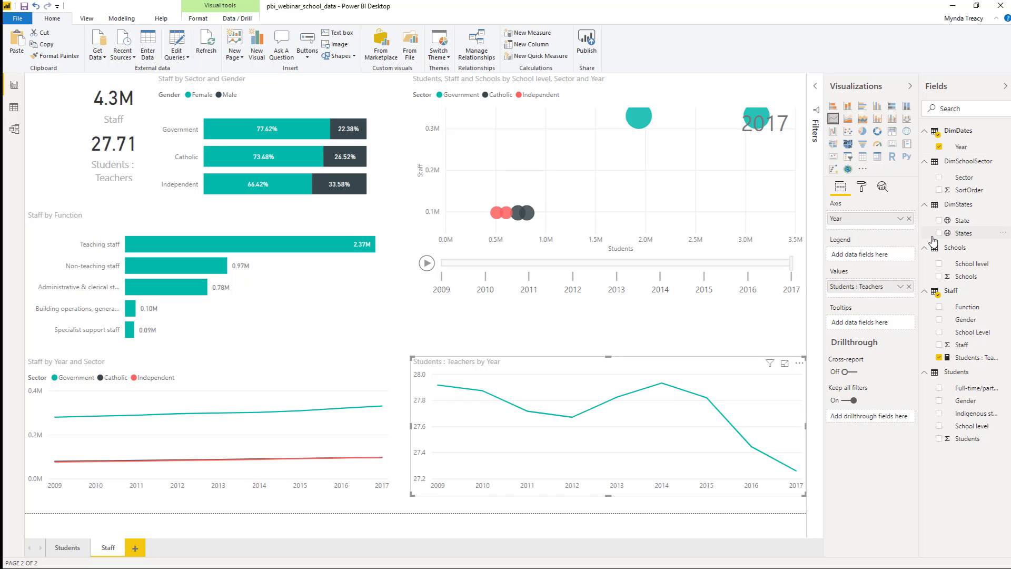
pyautogui.click(939, 178)
pyautogui.click(863, 188)
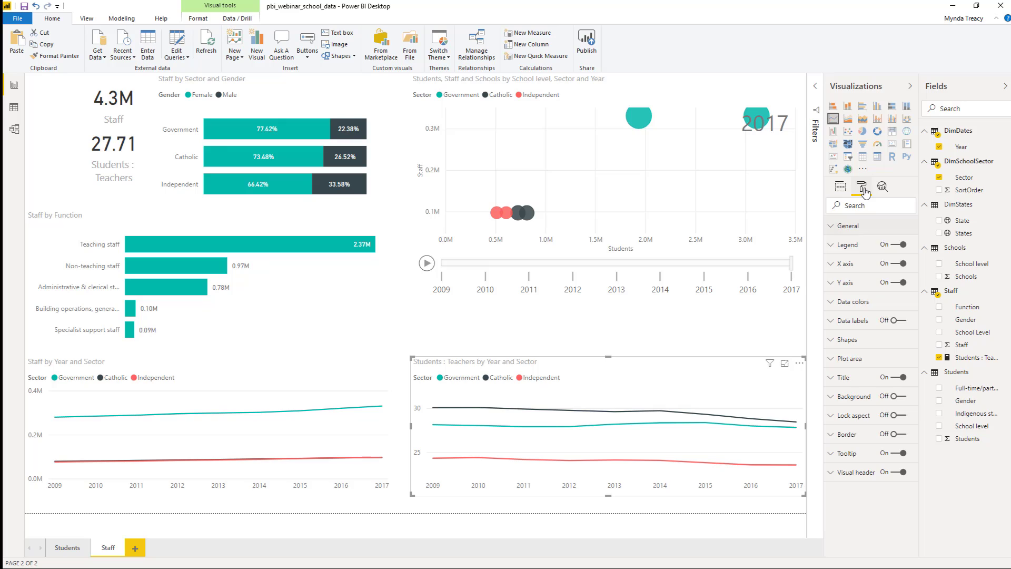
pyautogui.click(899, 320)
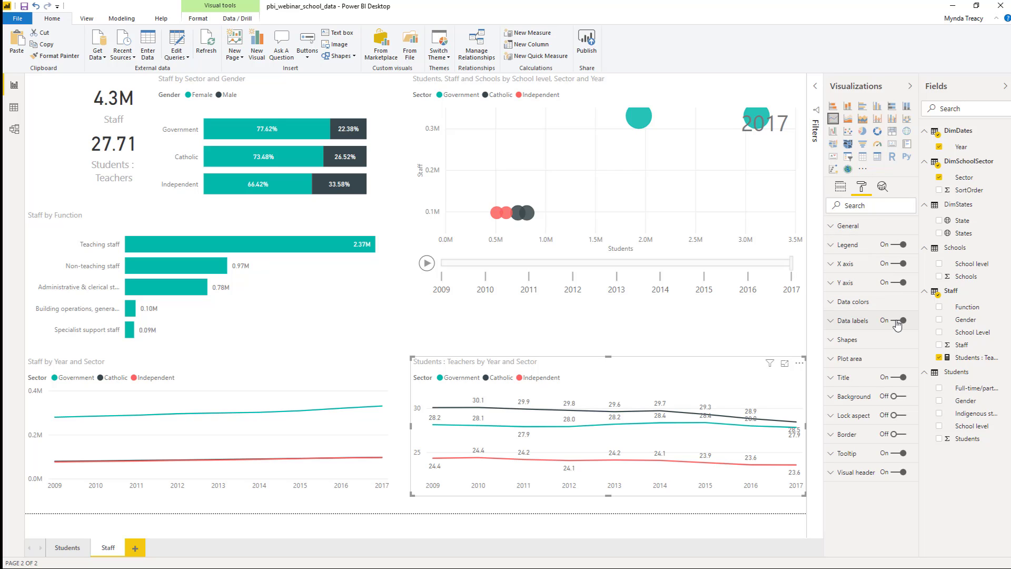
# Hide the Y axis on the Students : Teachers by Year and Sector chart and enlarge it upward towards the scatter chart.
pyautogui.click(903, 283)
pyautogui.moveTo(649, 372); pyautogui.dragTo(611, 335)
# Extend the Staff by Year and Sector chart upward and shift the Staff by Function chart up to make room for it.
pyautogui.click(209, 360)
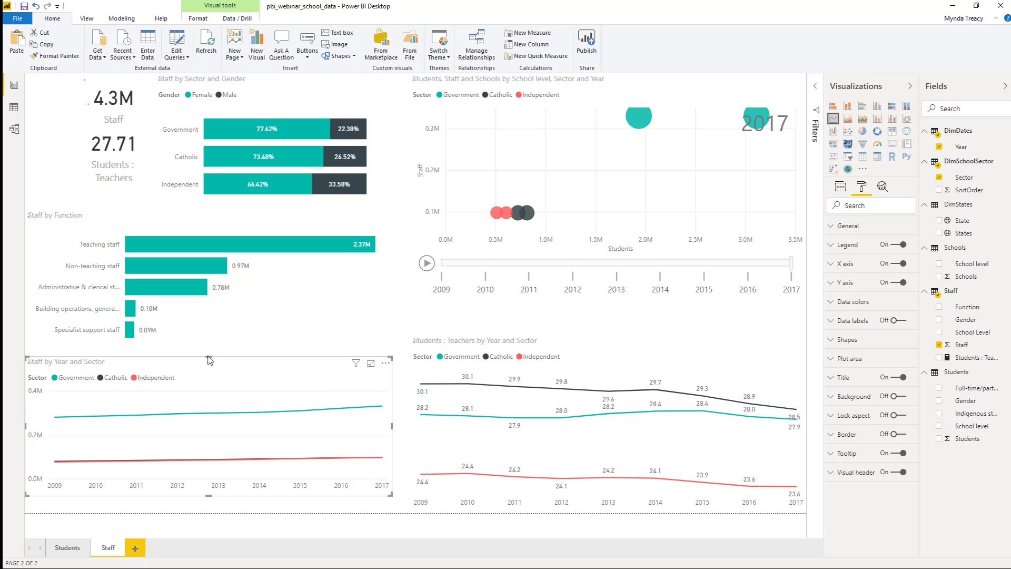
pyautogui.moveTo(209, 360); pyautogui.dragTo(206, 341)
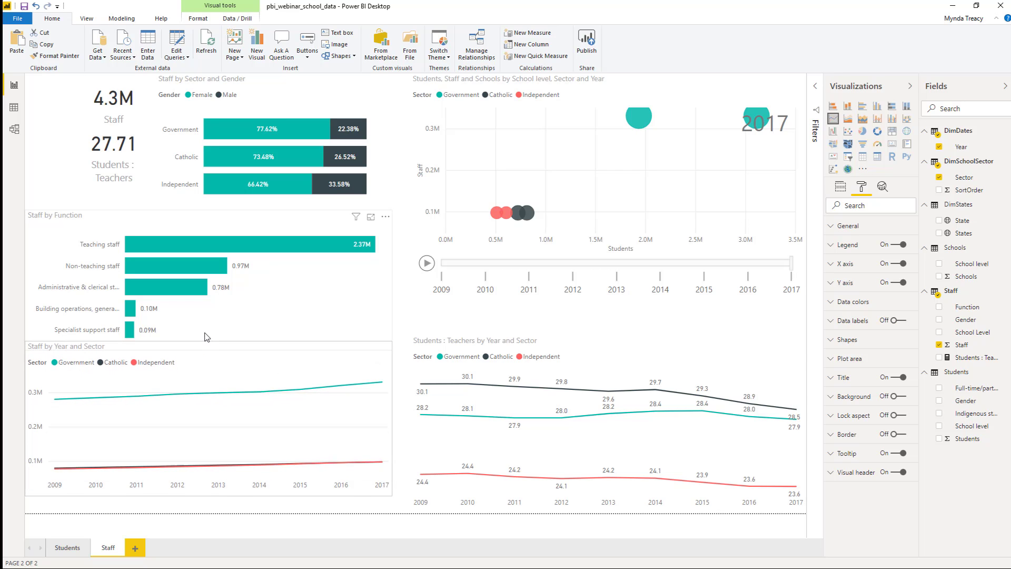
pyautogui.click(203, 210)
pyautogui.moveTo(204, 210); pyautogui.dragTo(198, 200)
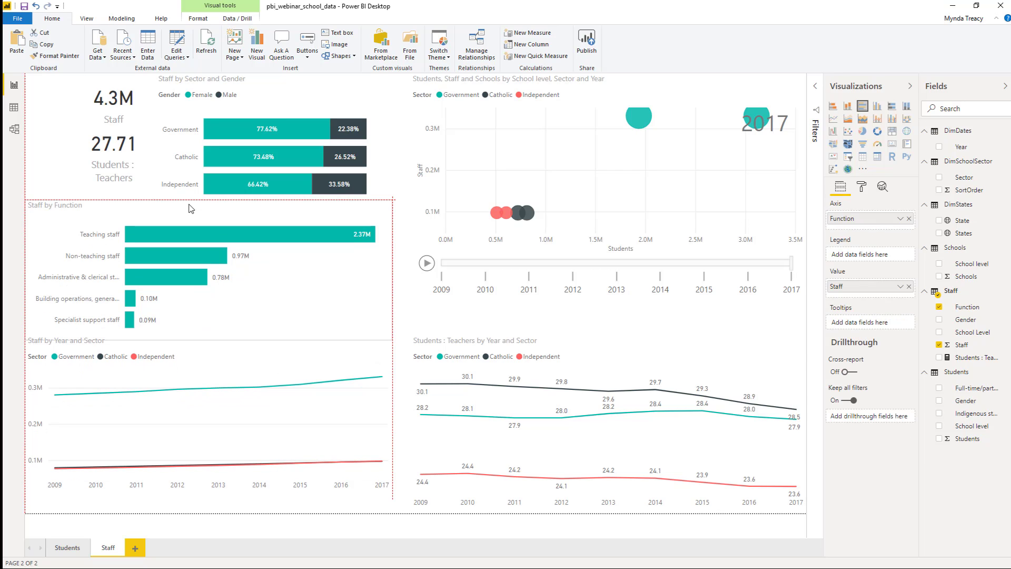
# Add a slicer on the Year field from DimDates to the Staff page.
pyautogui.click(57, 175)
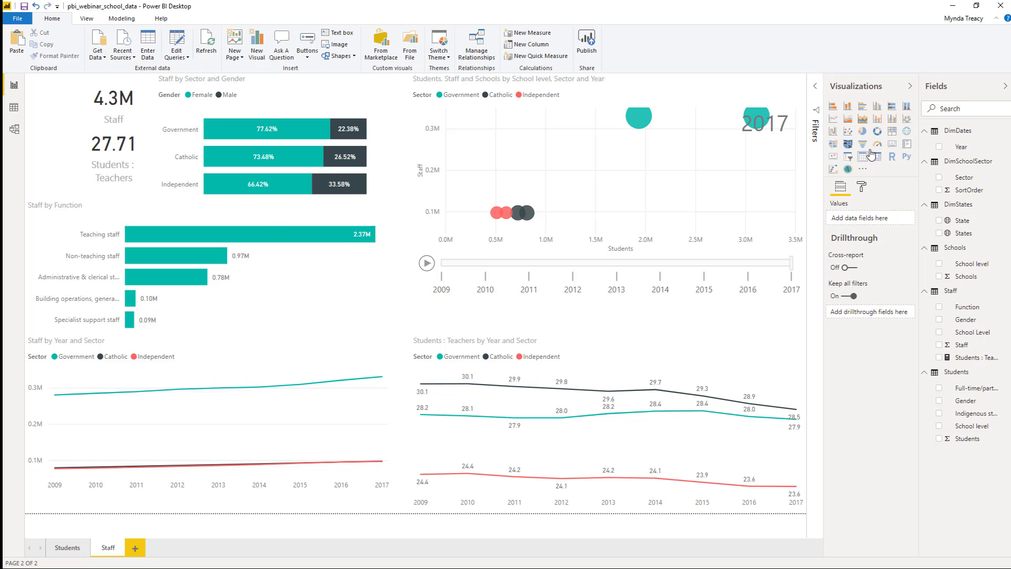
pyautogui.click(848, 157)
pyautogui.click(939, 148)
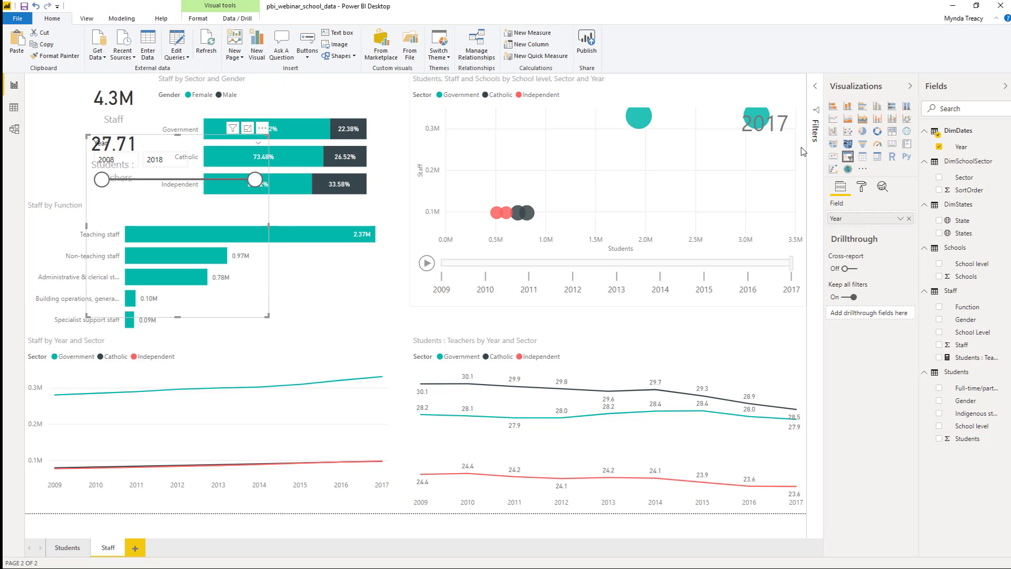
pyautogui.moveTo(63, 167); pyautogui.dragTo(55, 196)
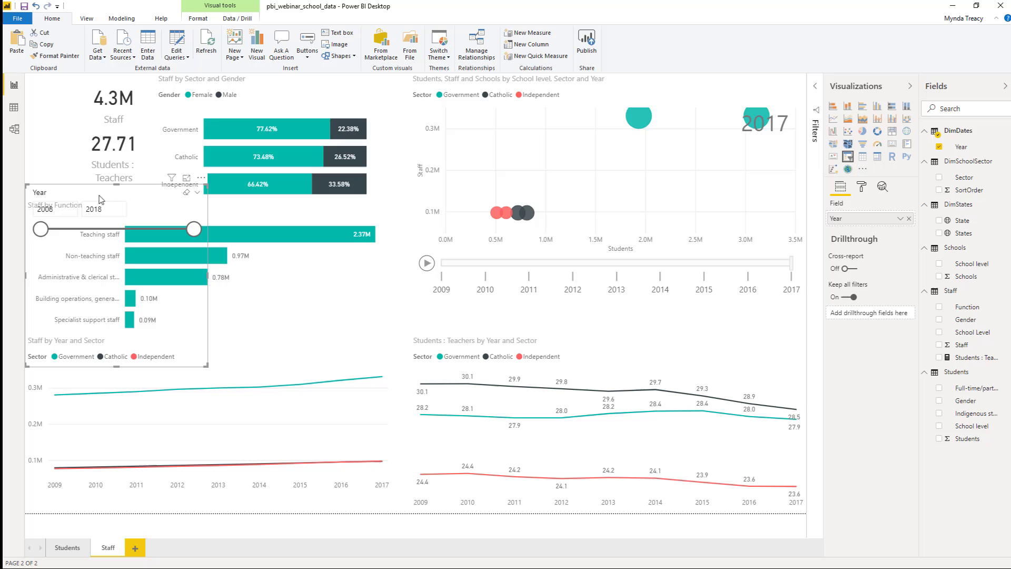
# Change the Year slicer to a dropdown, shrink it and place it beside the Students : Teachers card.
pyautogui.click(198, 195)
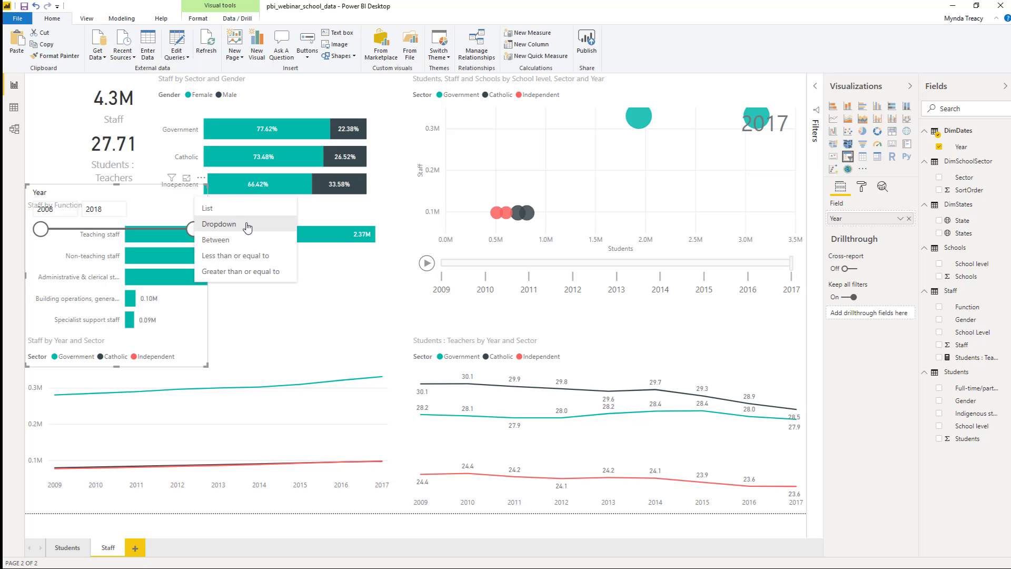
pyautogui.click(246, 223)
pyautogui.moveTo(204, 363); pyautogui.dragTo(80, 230)
pyautogui.moveTo(55, 193); pyautogui.dragTo(54, 146)
pyautogui.click(42, 132)
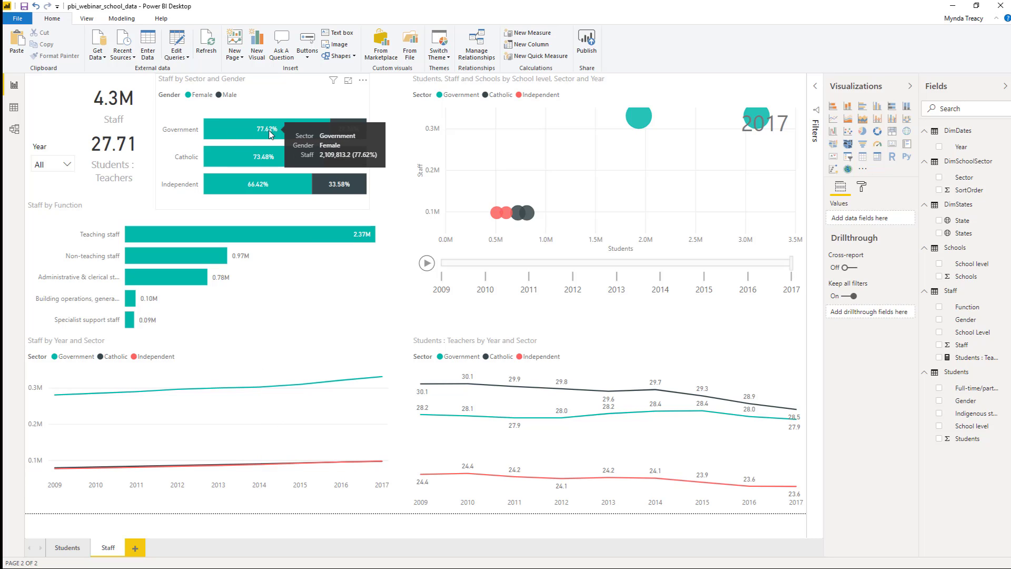
# Show the data behind the Staff by Sector and Gender chart, try both the side-by-side and stacked layouts, and return to the report.
pyautogui.rightClick(290, 128)
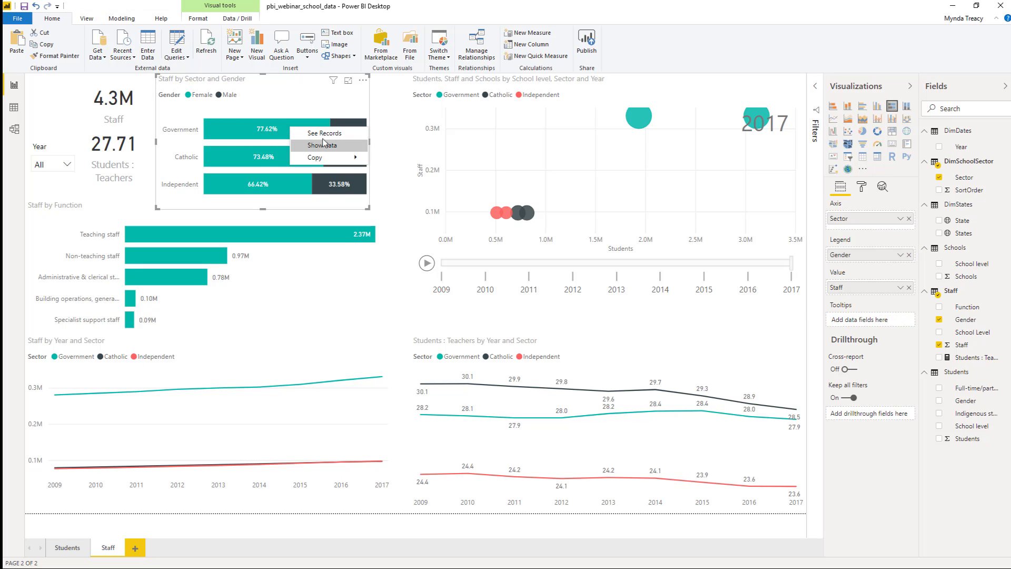
pyautogui.click(337, 145)
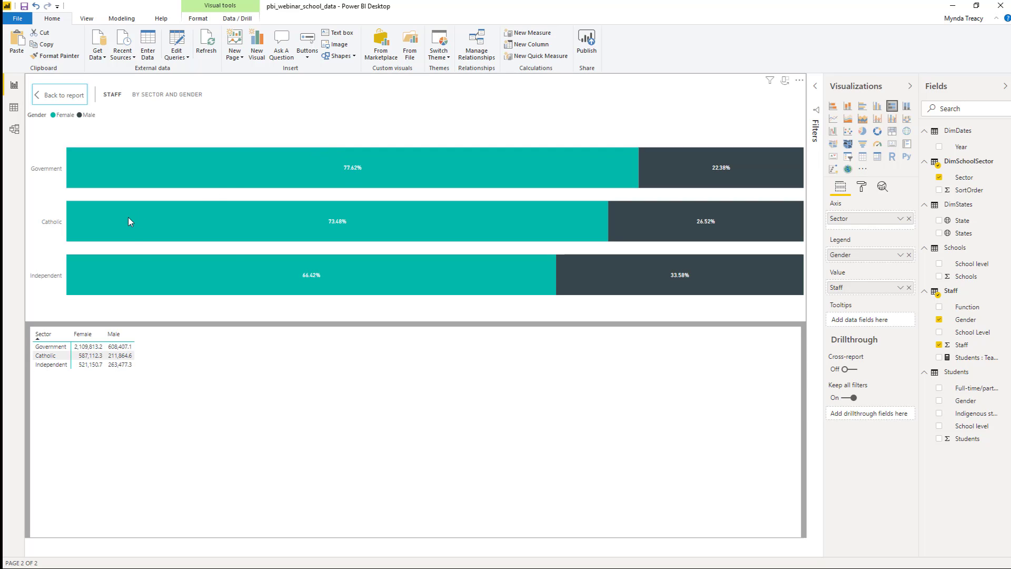
pyautogui.moveTo(128, 221)
pyautogui.moveTo(547, 186)
pyautogui.click(785, 82)
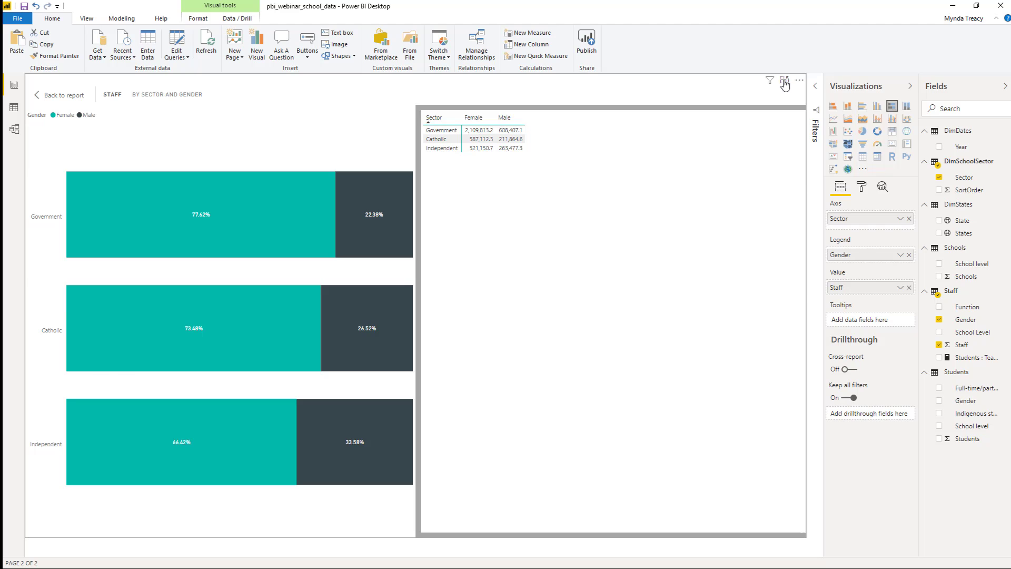
pyautogui.click(785, 82)
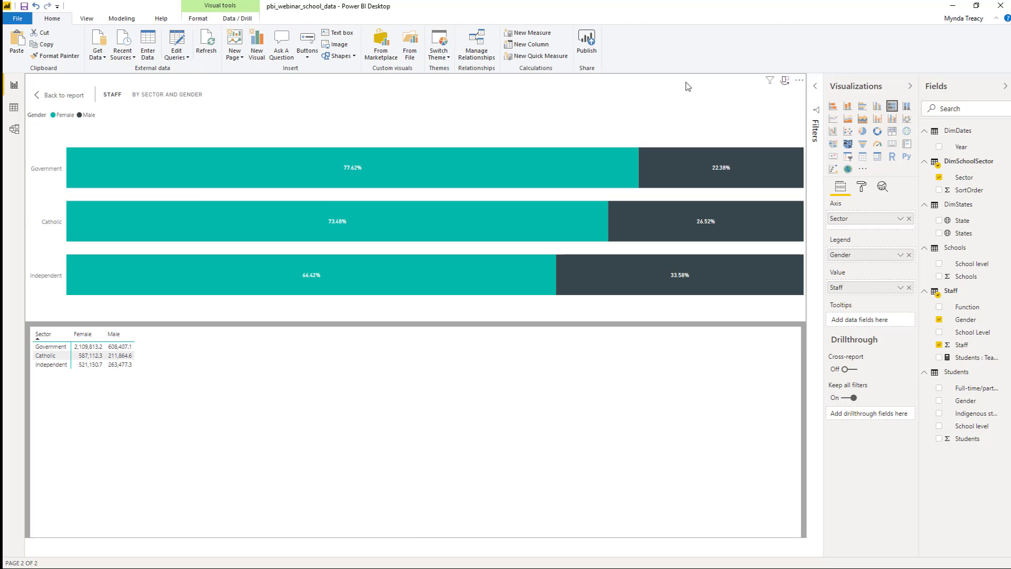
pyautogui.click(55, 98)
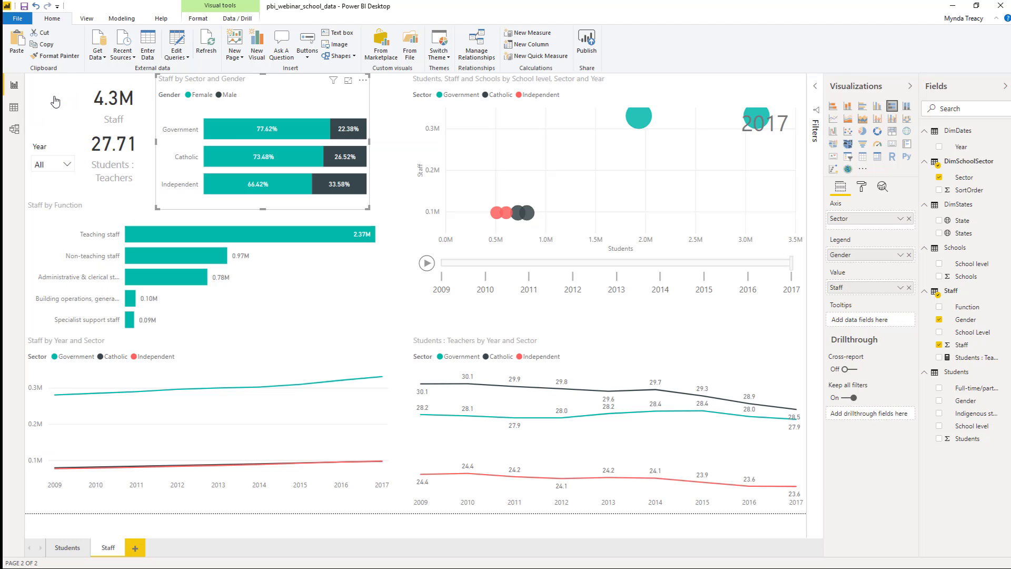
# View the underlying records of the Government Female bar in the Staff by Sector and Gender chart, browse them and return to the report.
pyautogui.rightClick(284, 128)
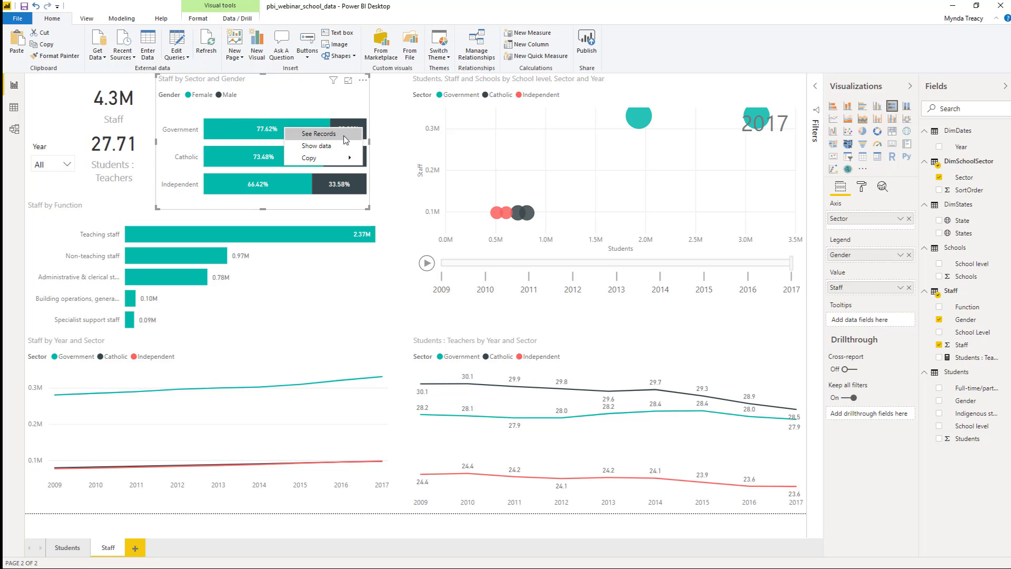
pyautogui.click(346, 139)
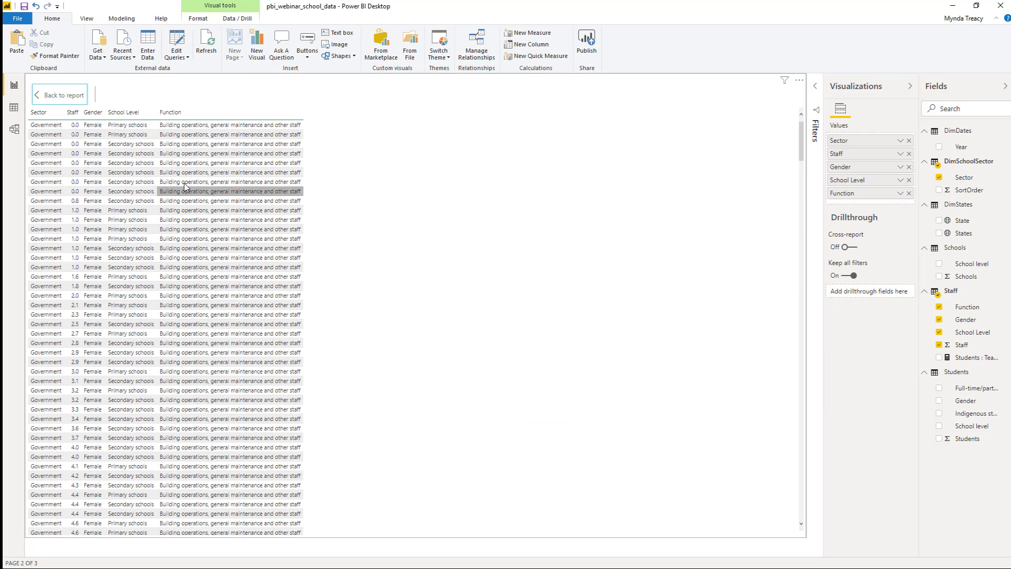
pyautogui.scroll(-15, 184, 187)
pyautogui.scroll(10, 184, 187)
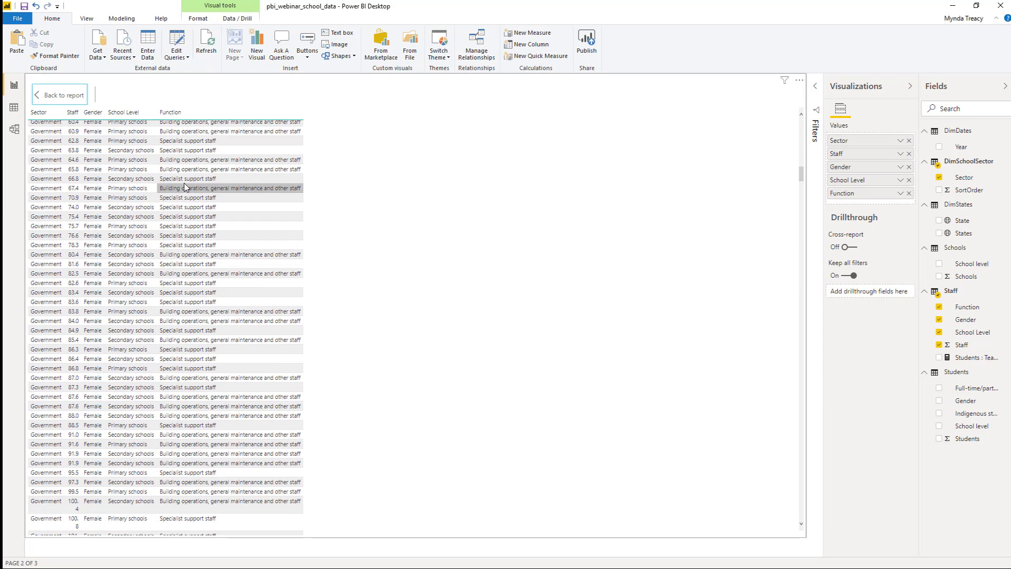
pyautogui.scroll(5, 184, 187)
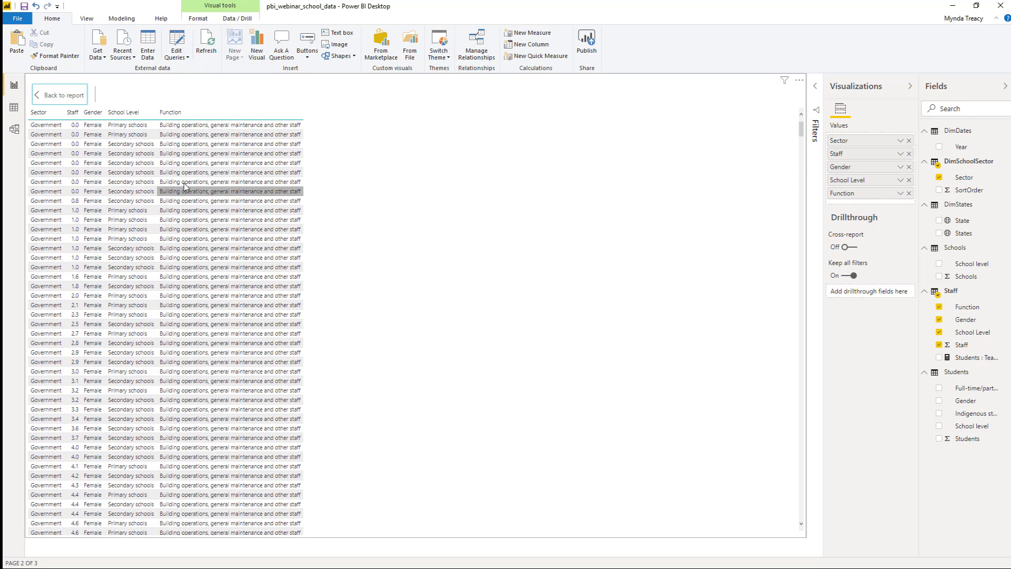
pyautogui.click(69, 98)
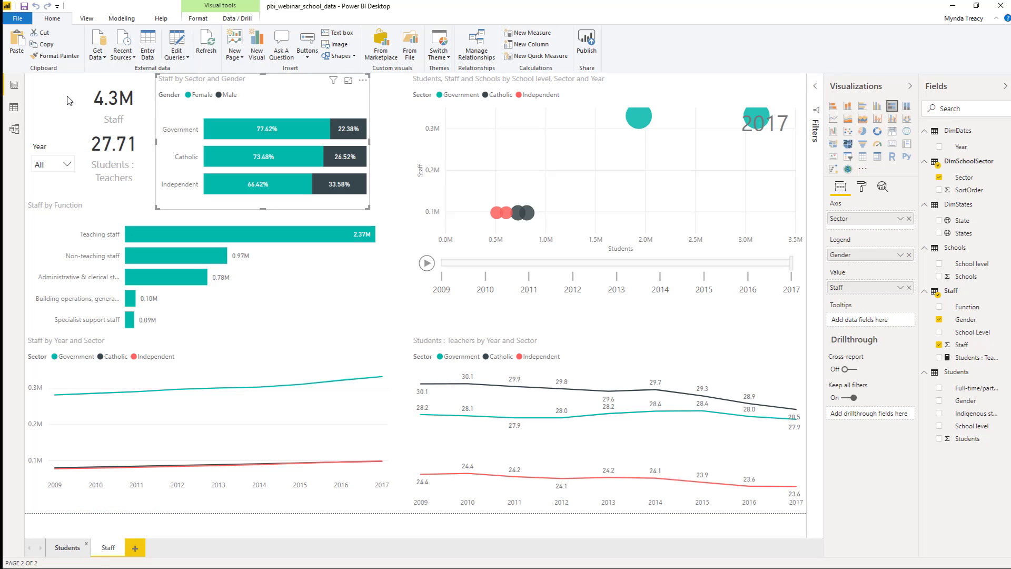
# Set up State from DimStates as the drillthrough field of the Staff page.
pyautogui.click(68, 548)
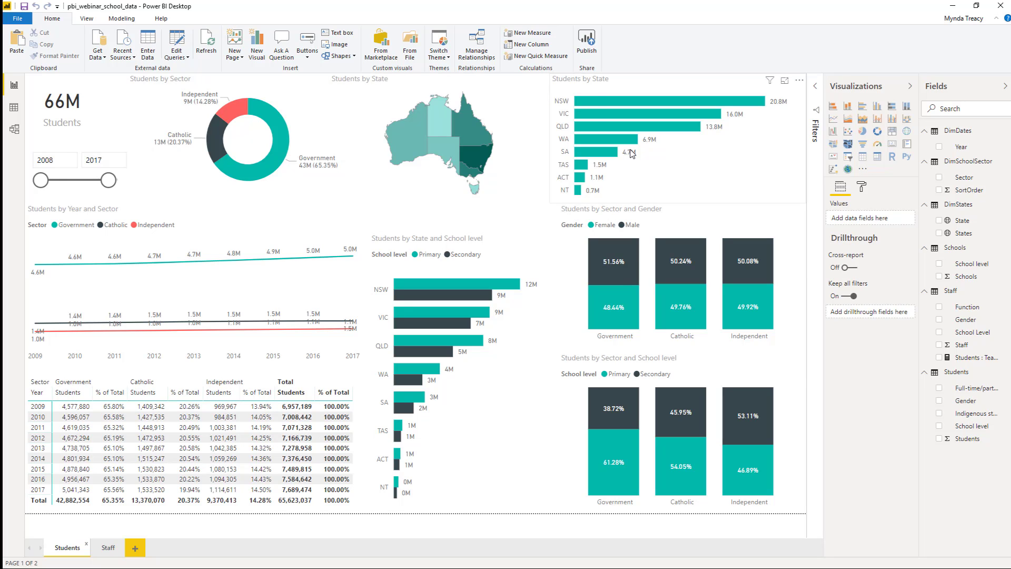
pyautogui.click(110, 549)
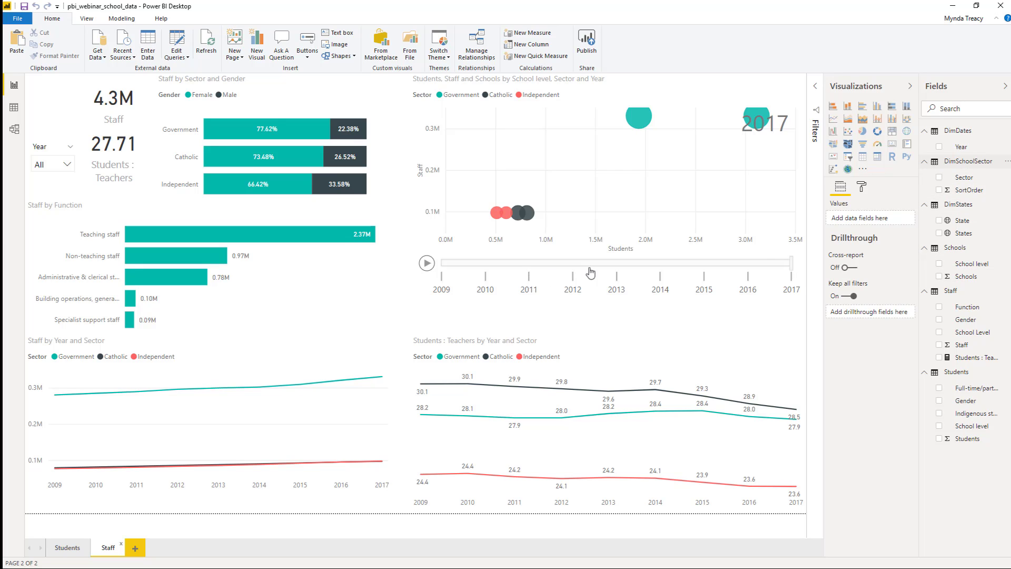
pyautogui.moveTo(959, 222); pyautogui.dragTo(874, 313)
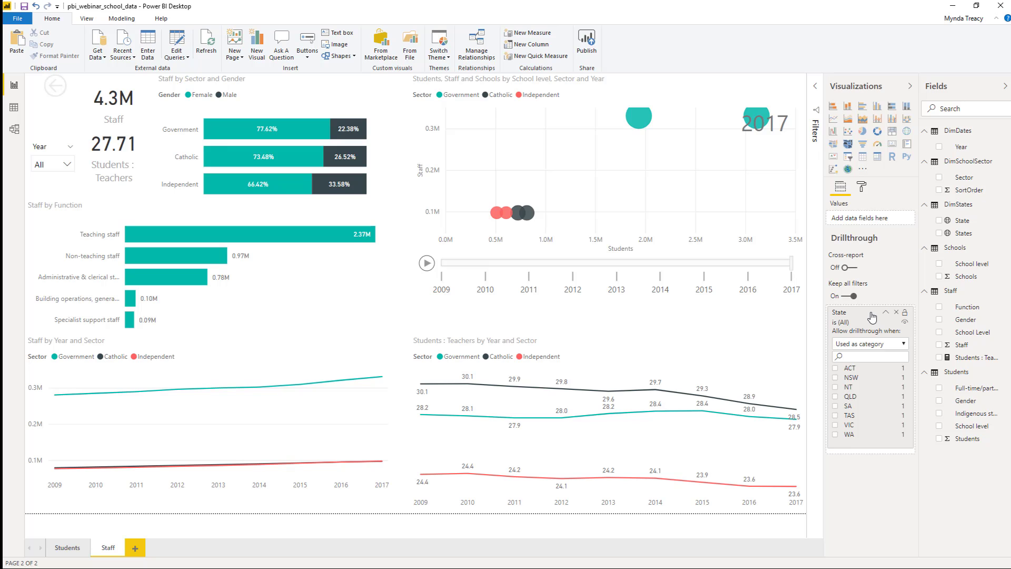
# Drill through to the Staff page from the NSW bar in the Students by State chart on the Students page.
pyautogui.click(57, 548)
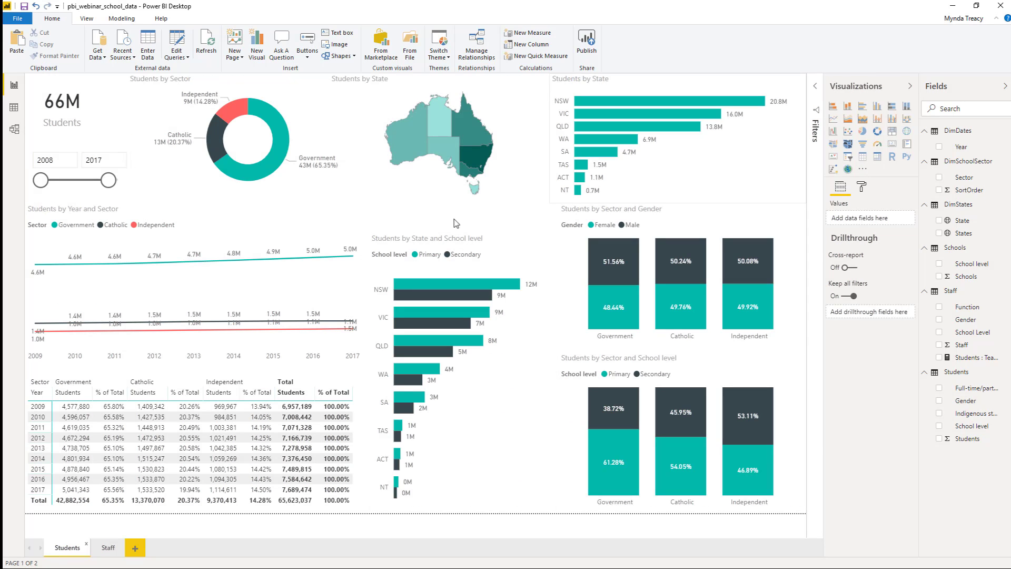
pyautogui.rightClick(601, 99)
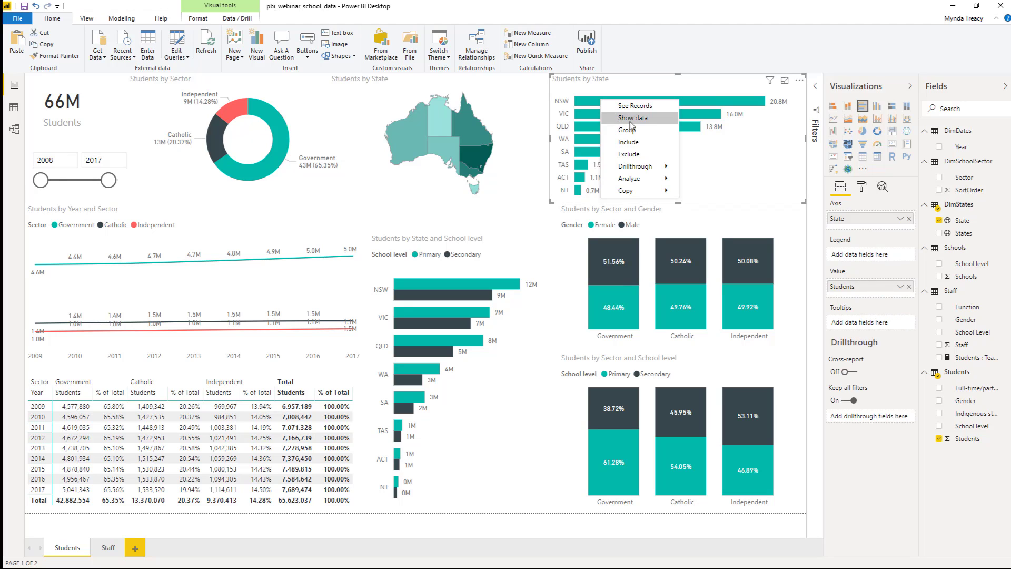
pyautogui.moveTo(643, 166)
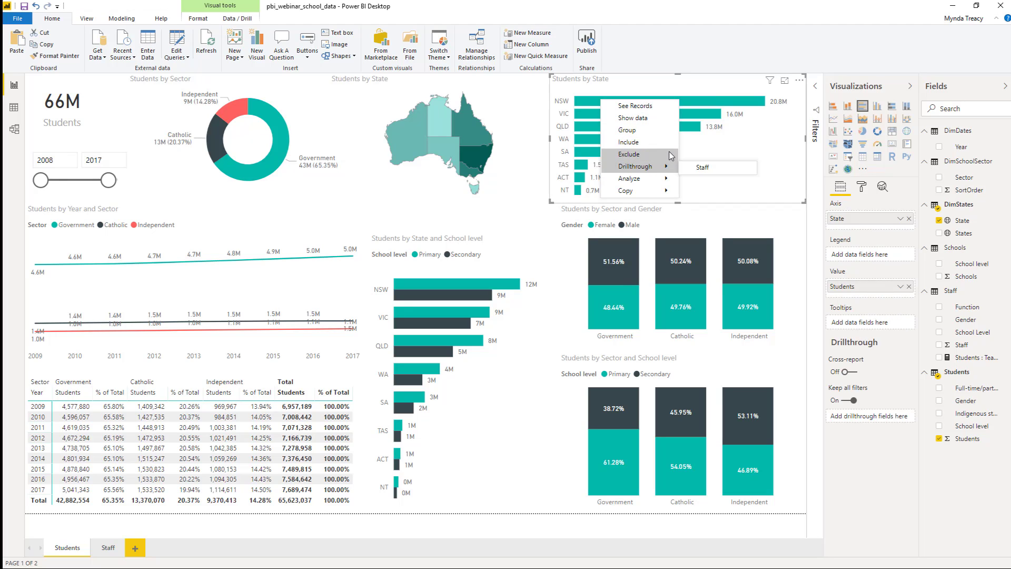
pyautogui.click(744, 172)
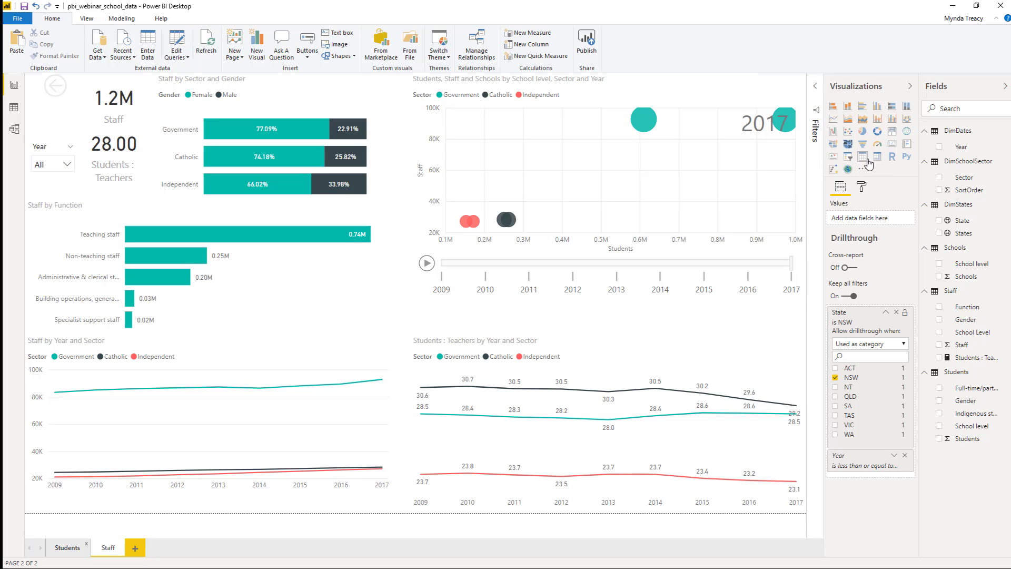
# Add a small State card without a category label below the back button, and move the Year slicer down beneath it.
pyautogui.click(891, 151)
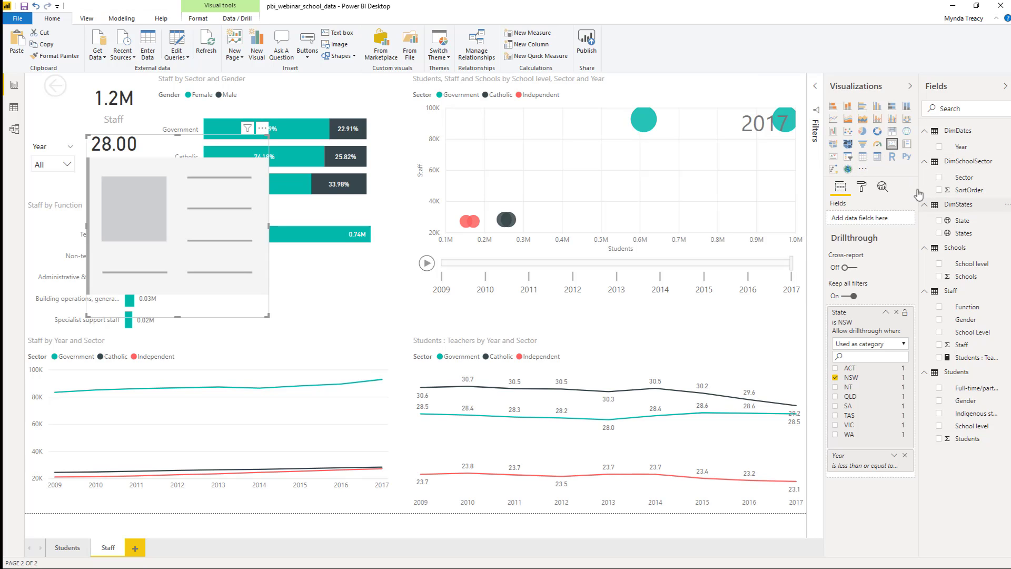
pyautogui.click(940, 221)
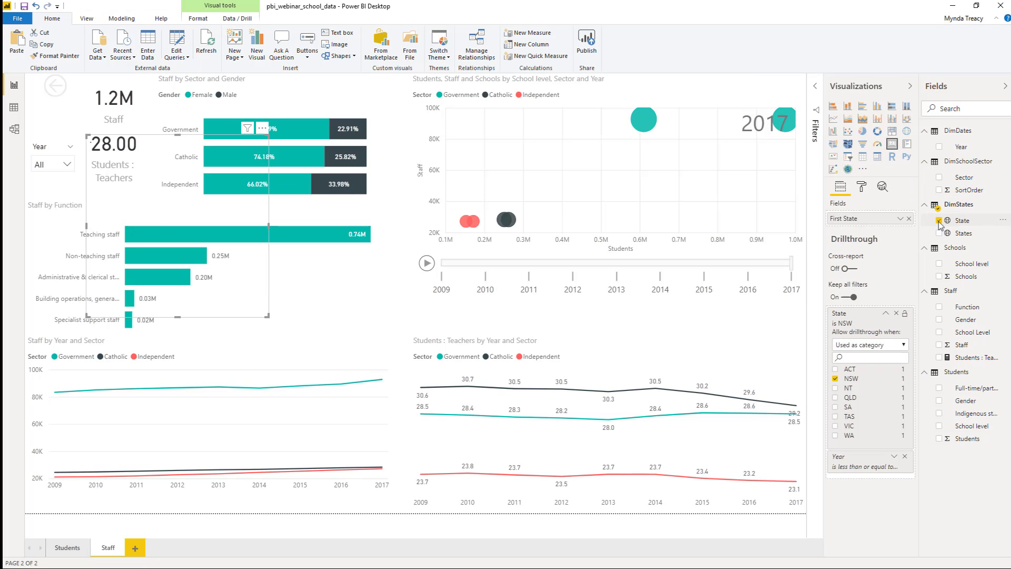
pyautogui.click(862, 188)
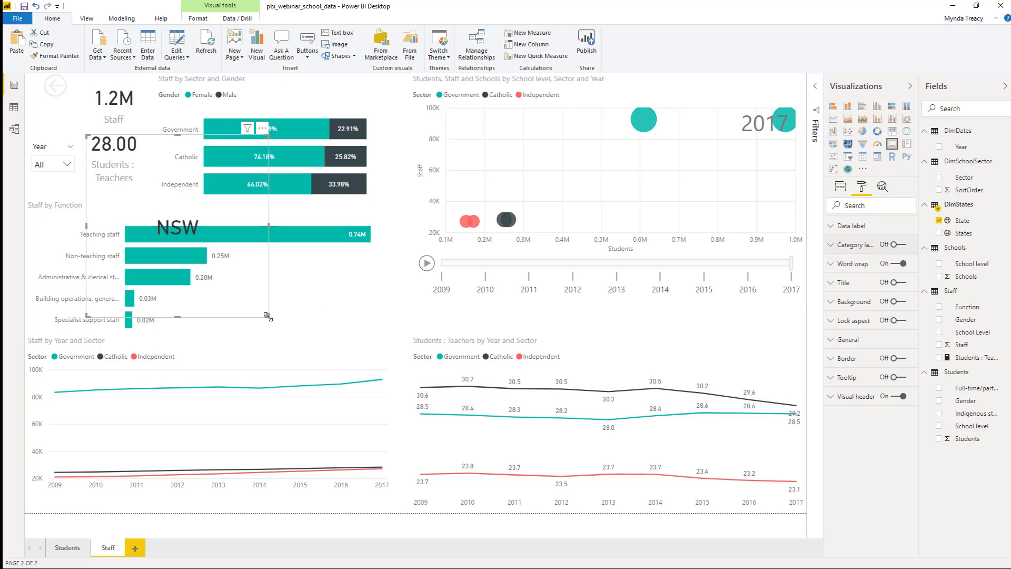
pyautogui.moveTo(268, 316); pyautogui.dragTo(147, 191)
pyautogui.click(149, 193)
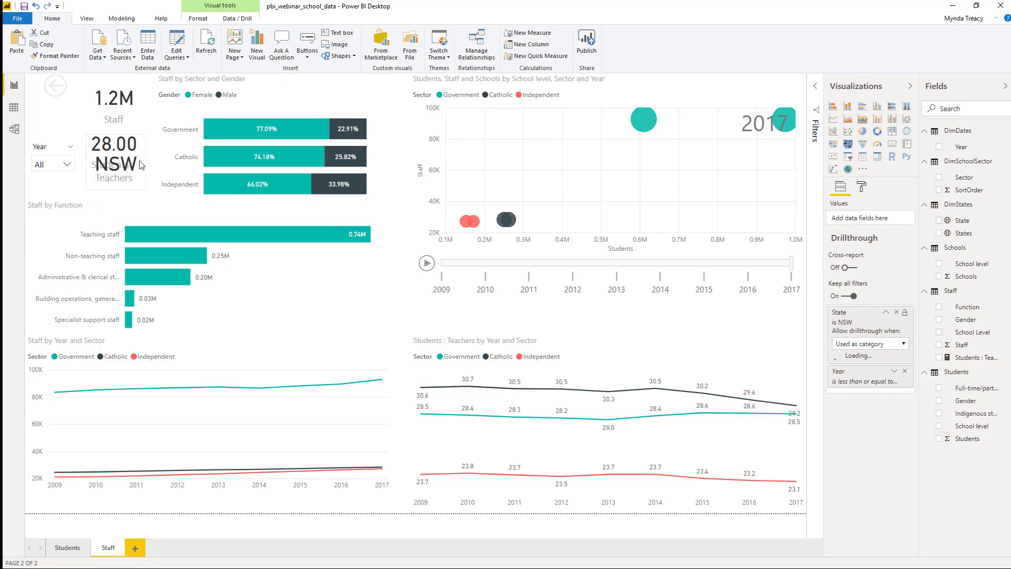
pyautogui.moveTo(124, 156); pyautogui.dragTo(60, 128)
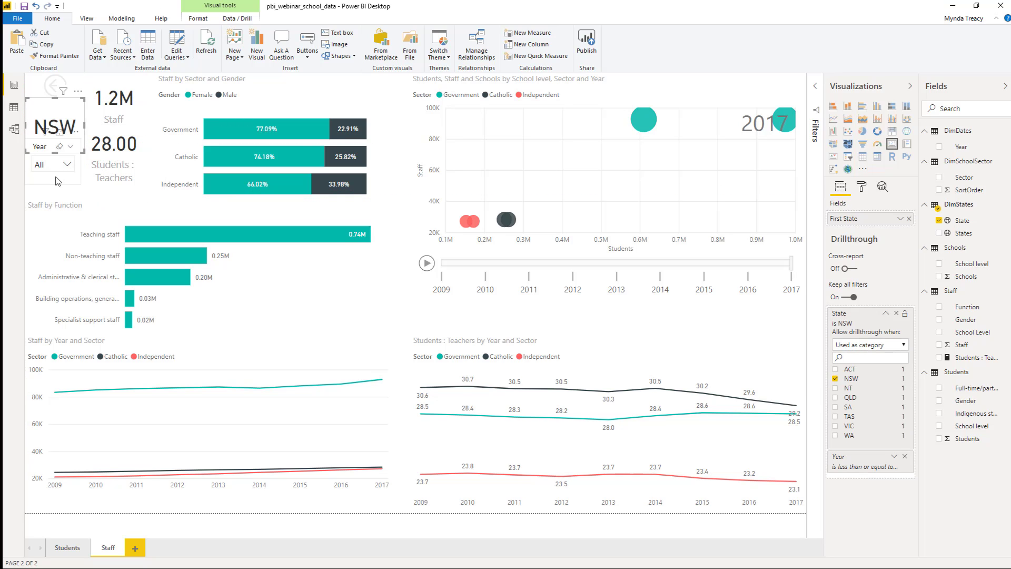
pyautogui.moveTo(52, 179); pyautogui.dragTo(52, 198)
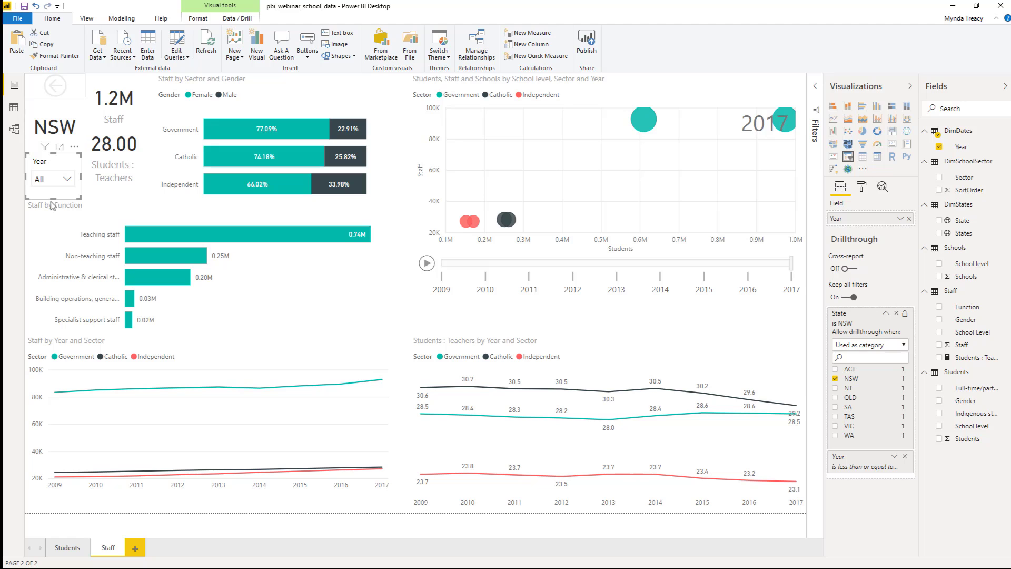
pyautogui.click(62, 511)
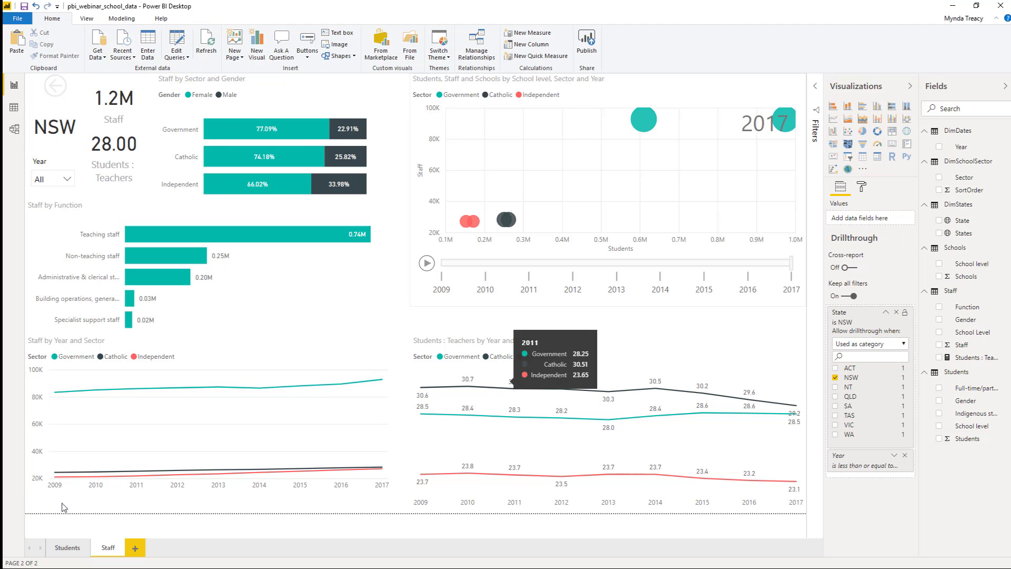
# Cross-filter the Staff page by the Government sector, and go back to the Students page with the report's back button.
pyautogui.click(190, 131)
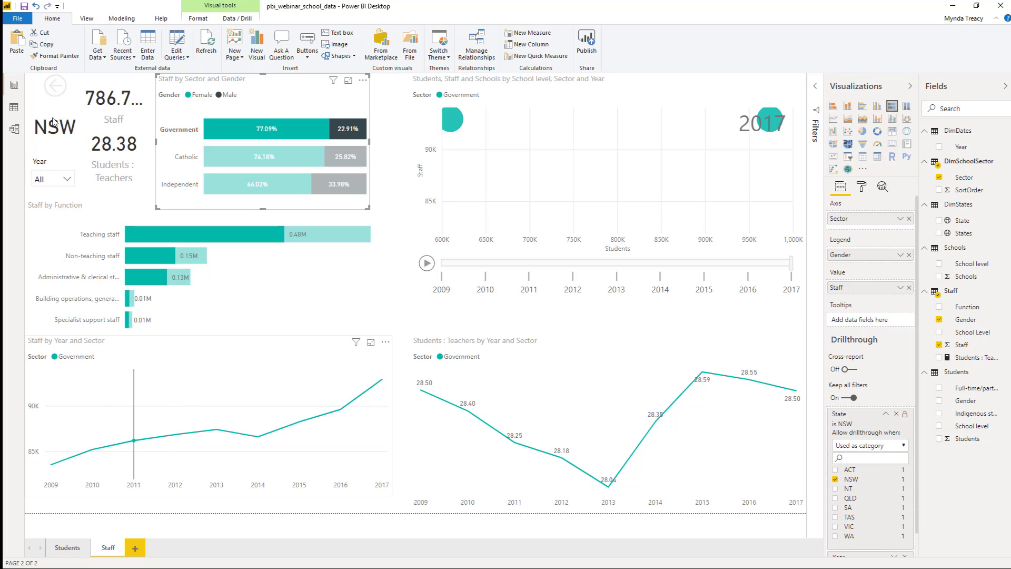
pyautogui.keyDown('ctrl'); pyautogui.click(59, 86); pyautogui.keyUp('ctrl')
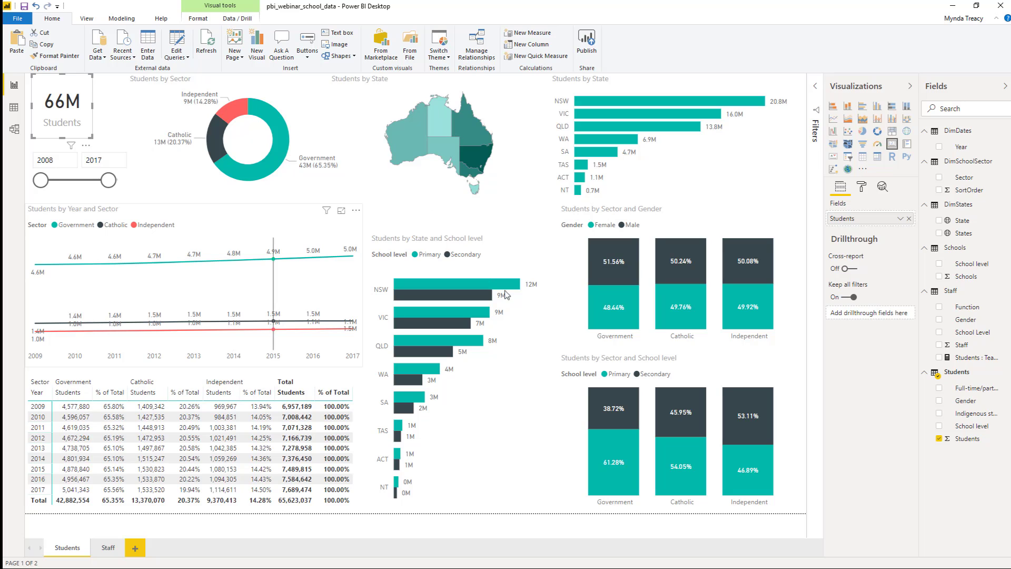
# Drill through to the Staff page from the QLD bar in the Students by State chart.
pyautogui.rightClick(596, 127)
pyautogui.moveTo(649, 195)
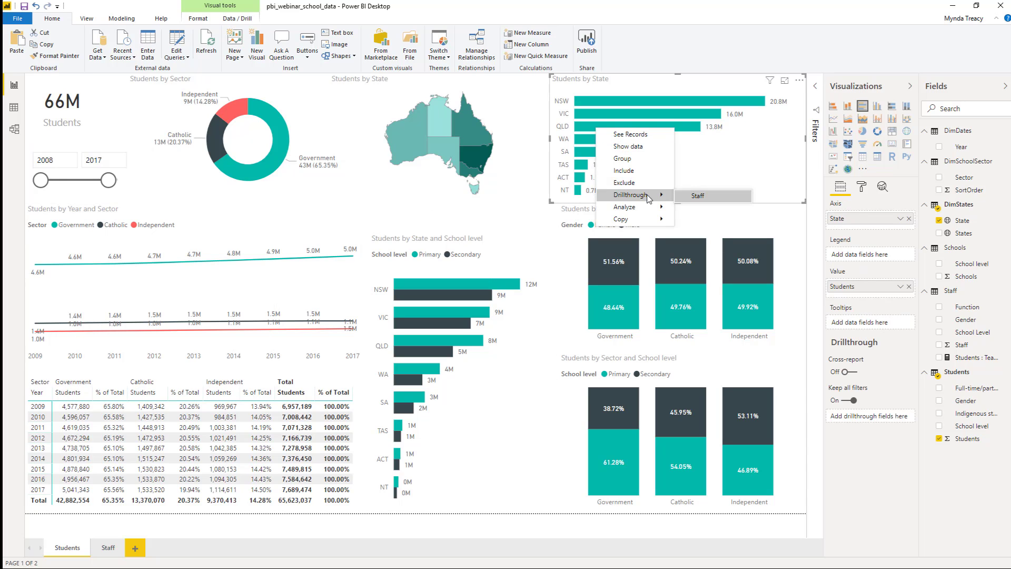
pyautogui.click(715, 198)
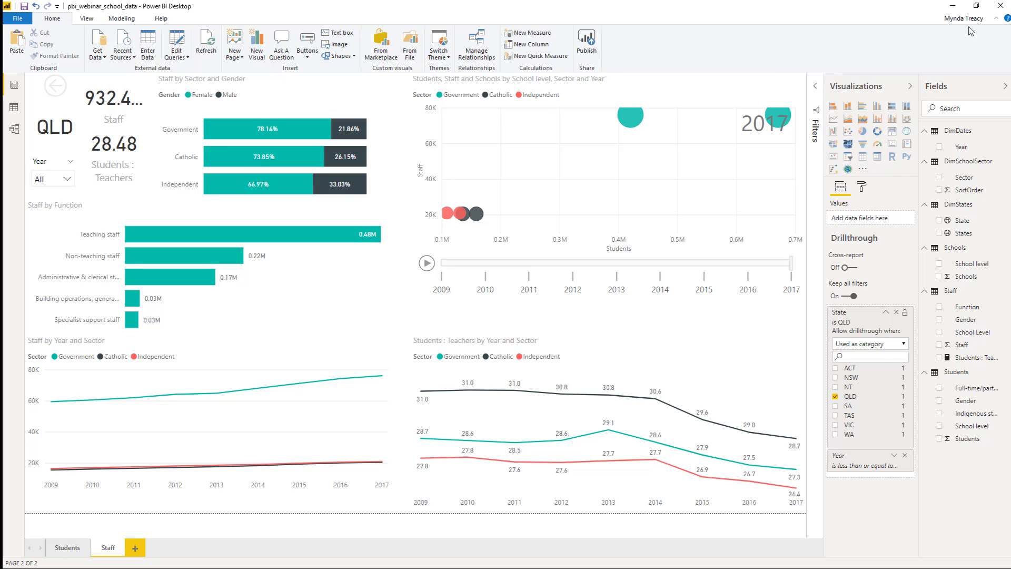
# Publish the report to the Demos workspace, saving the pending changes.
pyautogui.click(586, 43)
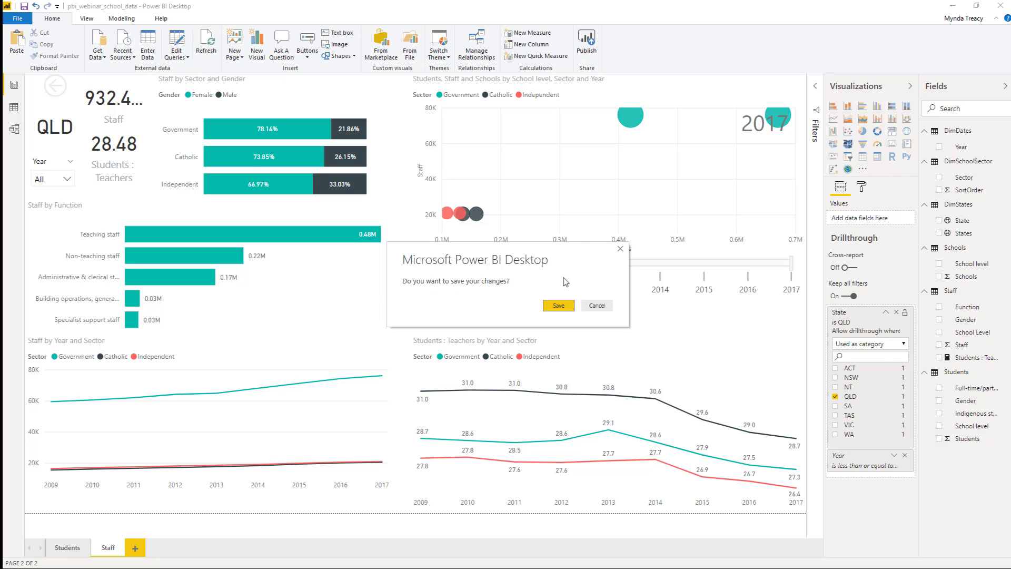
pyautogui.click(557, 306)
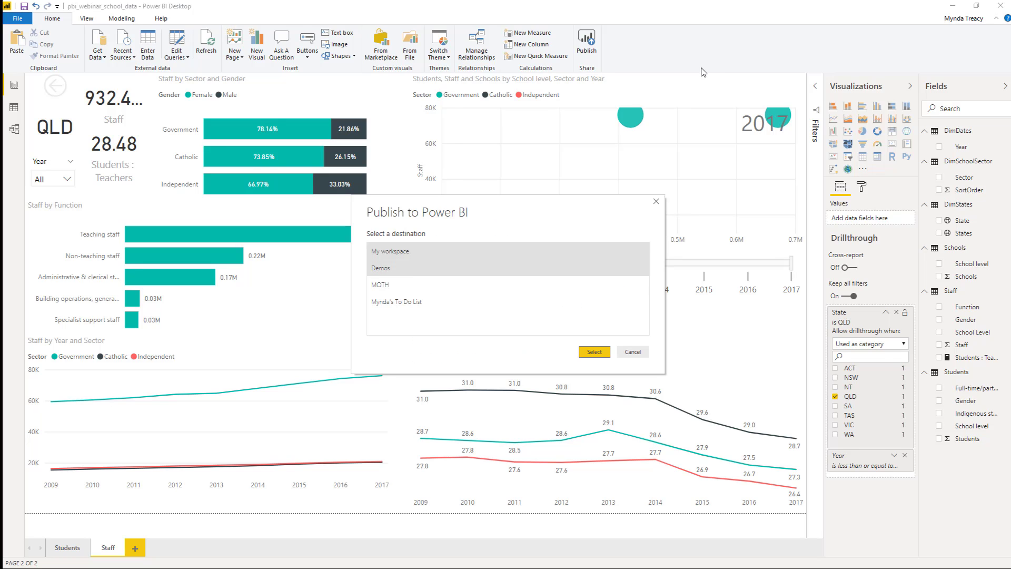
pyautogui.click(438, 269)
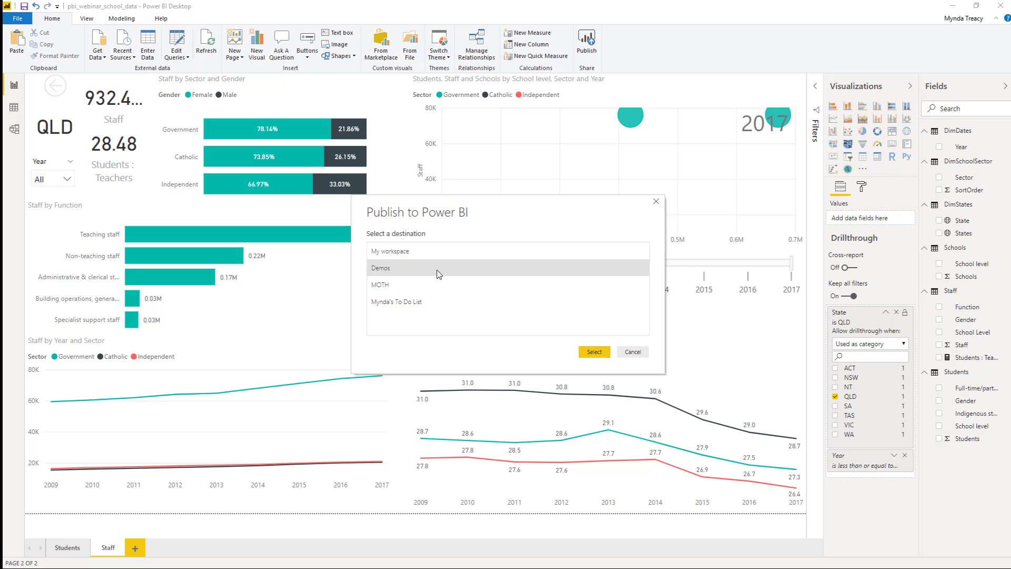
pyautogui.click(591, 353)
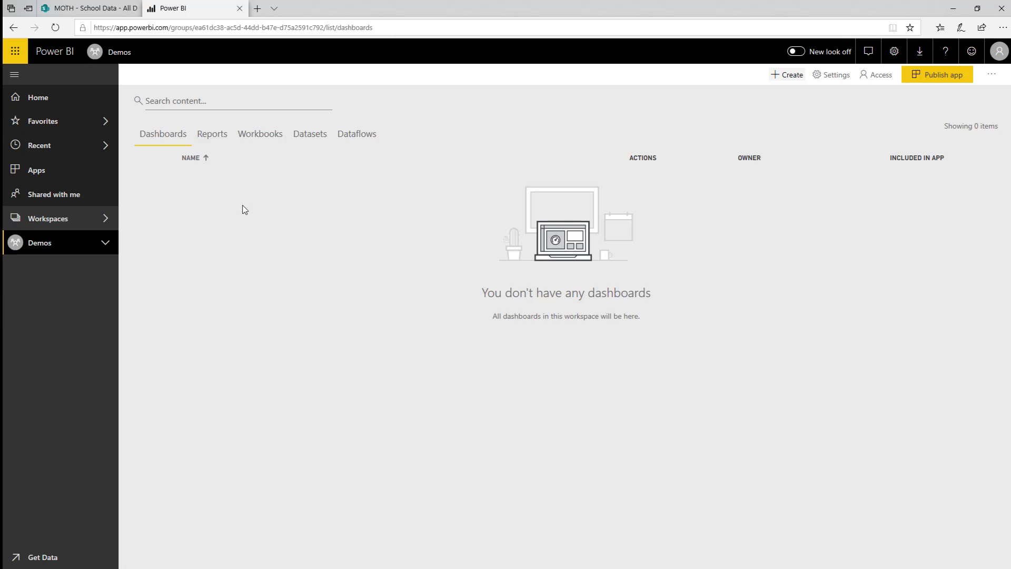
# In the Power BI service, open the pbi_webinar_school_data report from the Demos workspace and show its Students page.
pyautogui.click(108, 243)
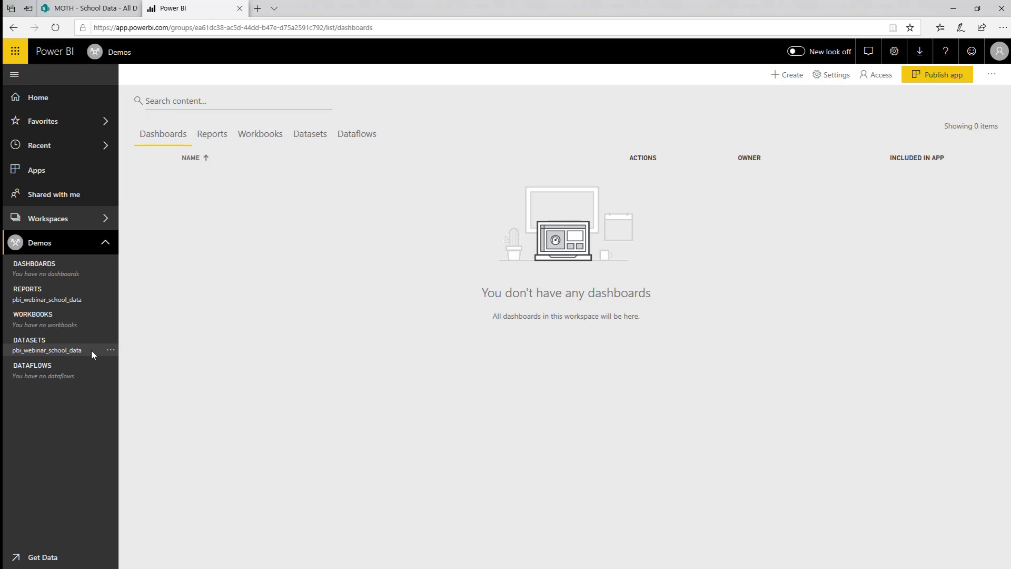
pyautogui.click(92, 299)
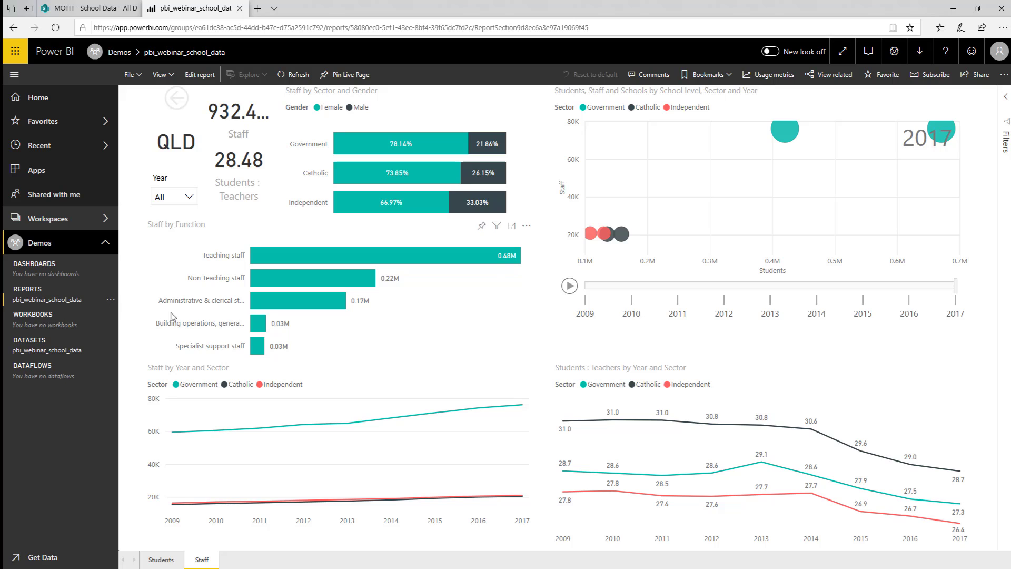
pyautogui.click(156, 559)
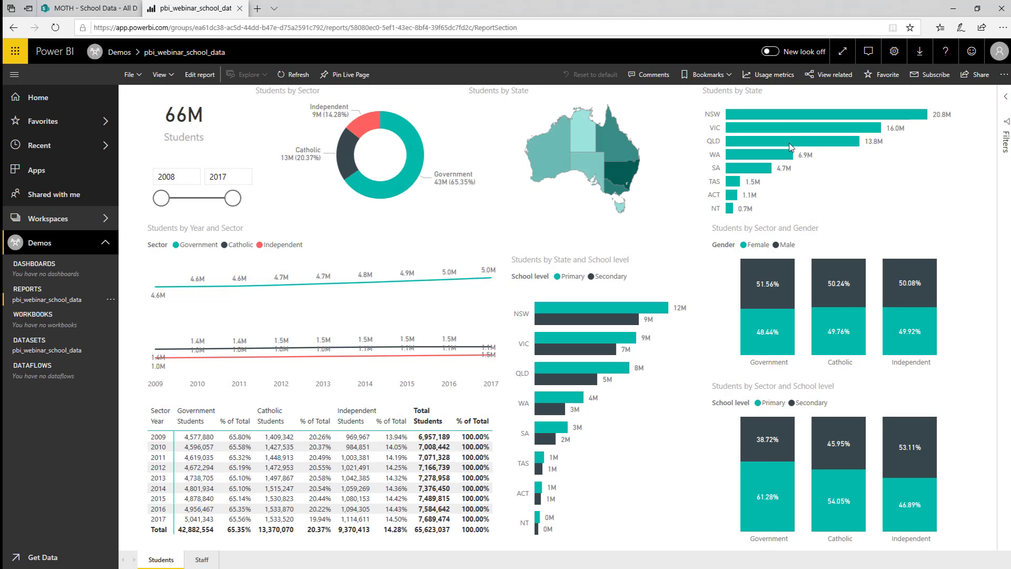
# Cross-filter the Students page by QLD and by NSW primary students, and view the report's save, embed and export options.
pyautogui.click(807, 142)
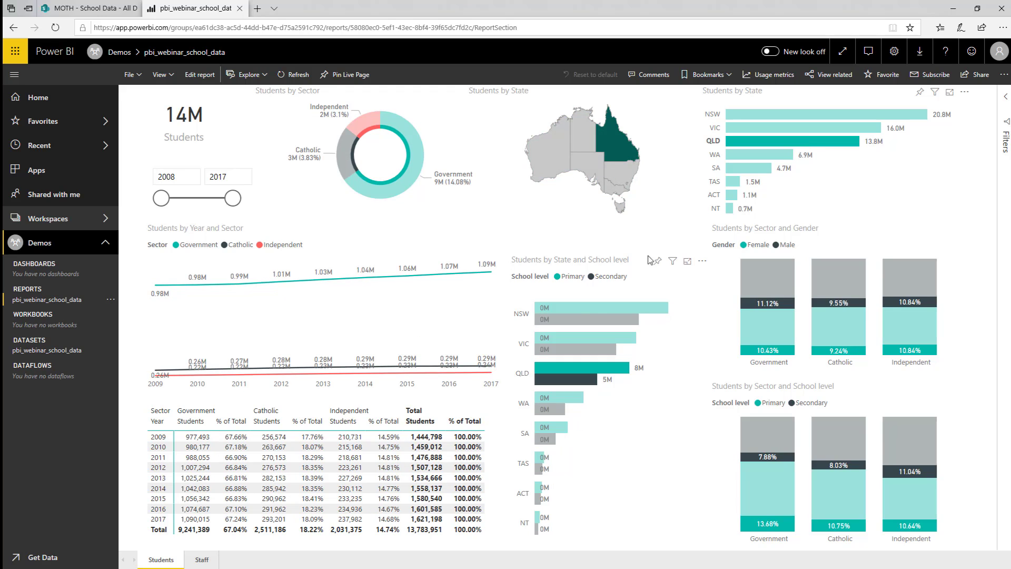
pyautogui.click(574, 309)
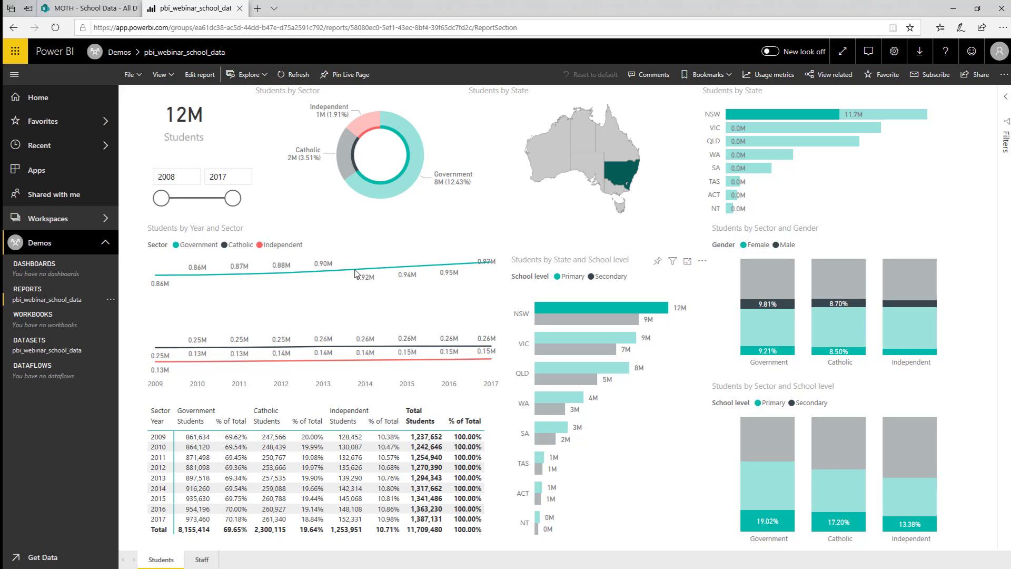
pyautogui.moveTo(356, 273)
pyautogui.click(132, 76)
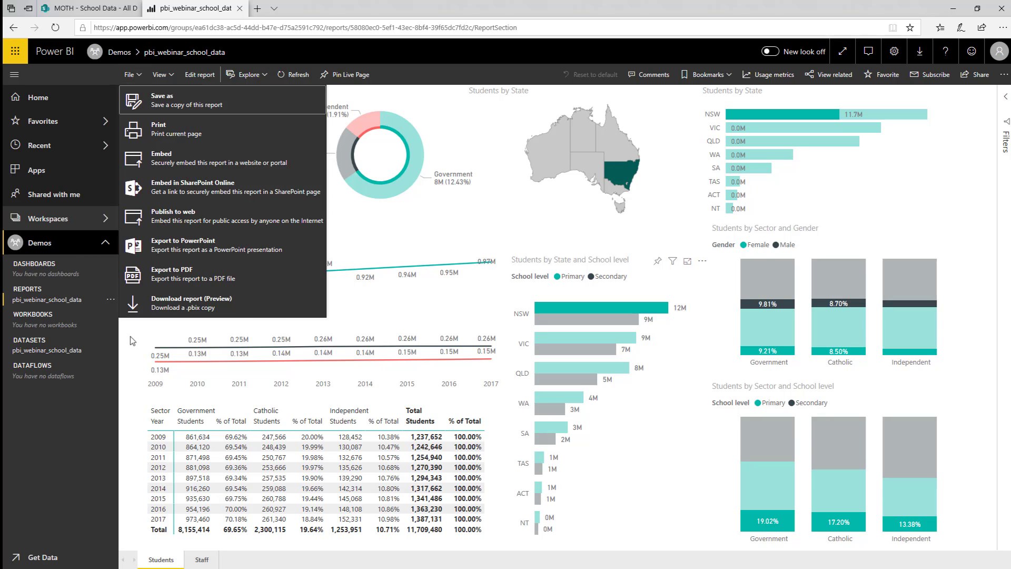
pyautogui.click(133, 357)
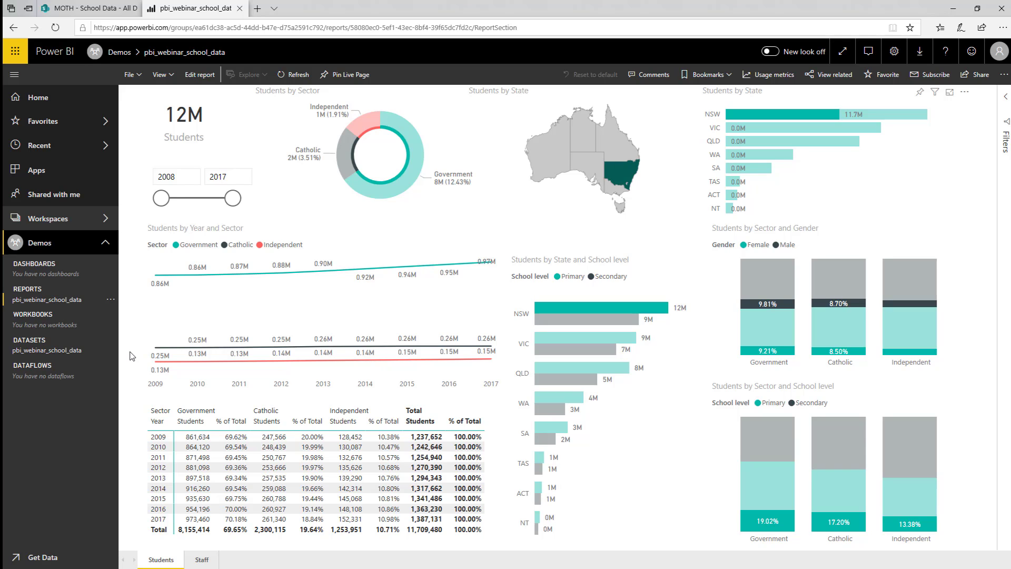
# Pin the Students page as a live page to a new dashboard named School Data.
pyautogui.click(352, 79)
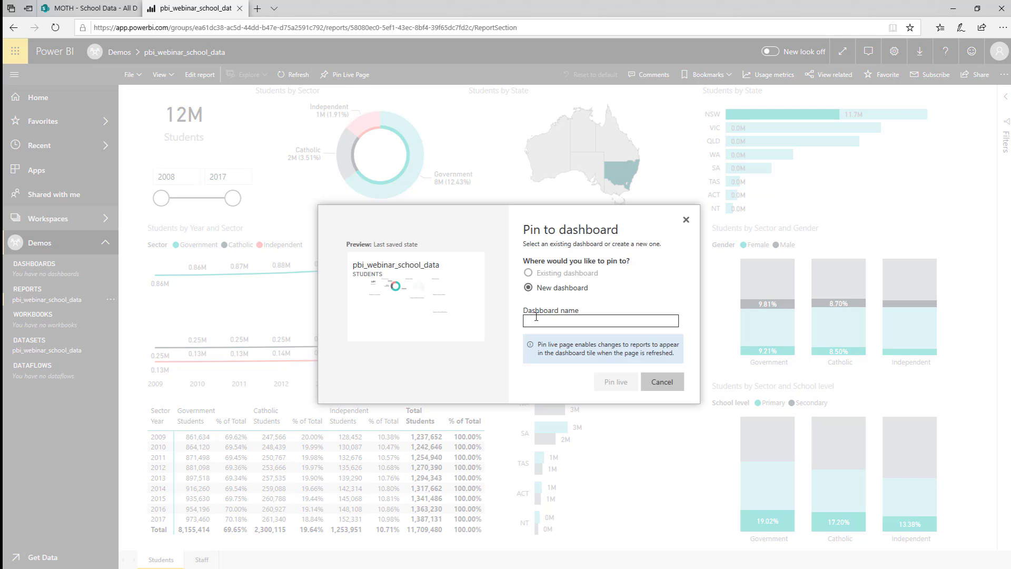
pyautogui.write('School Data')
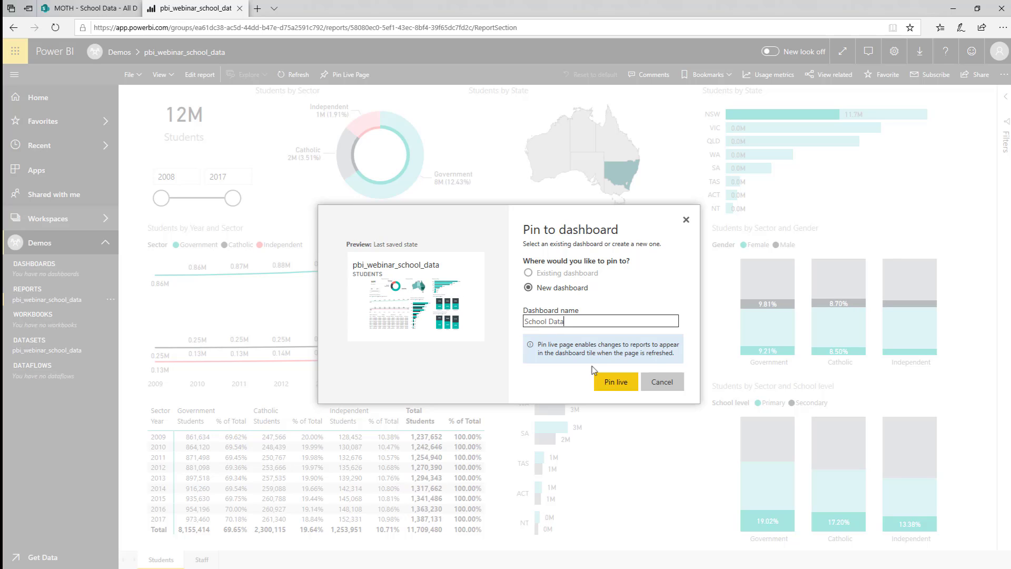
pyautogui.click(609, 383)
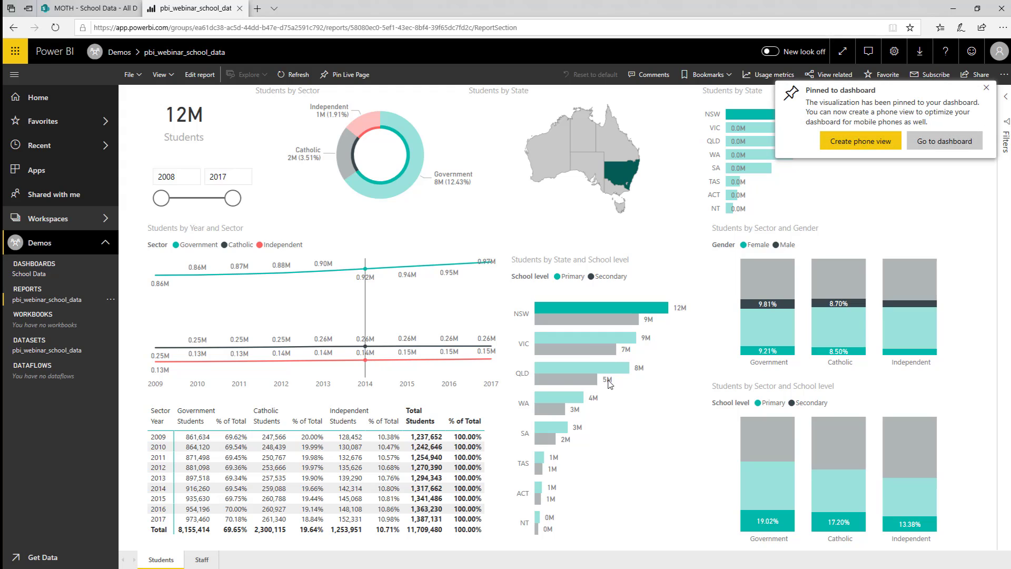
# Open the School Data dashboard and cross-filter it by the Government sector and by NSW on the map.
pyautogui.click(43, 280)
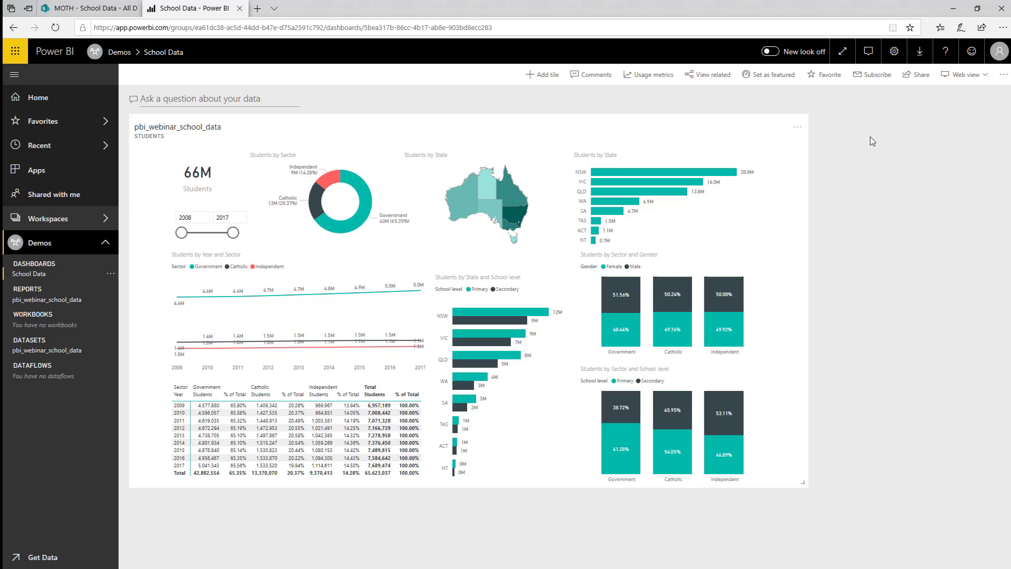
pyautogui.click(356, 186)
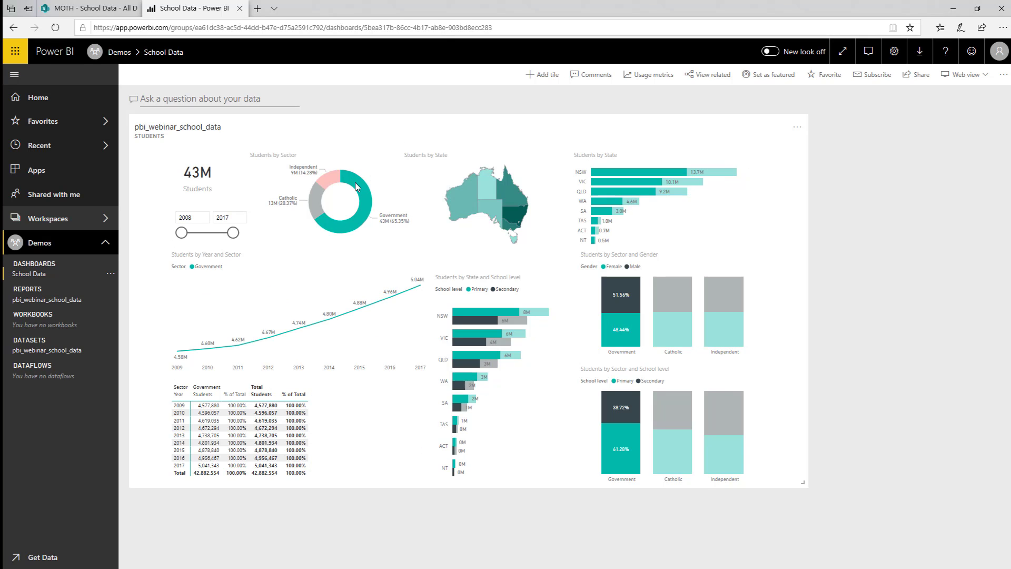
pyautogui.click(518, 217)
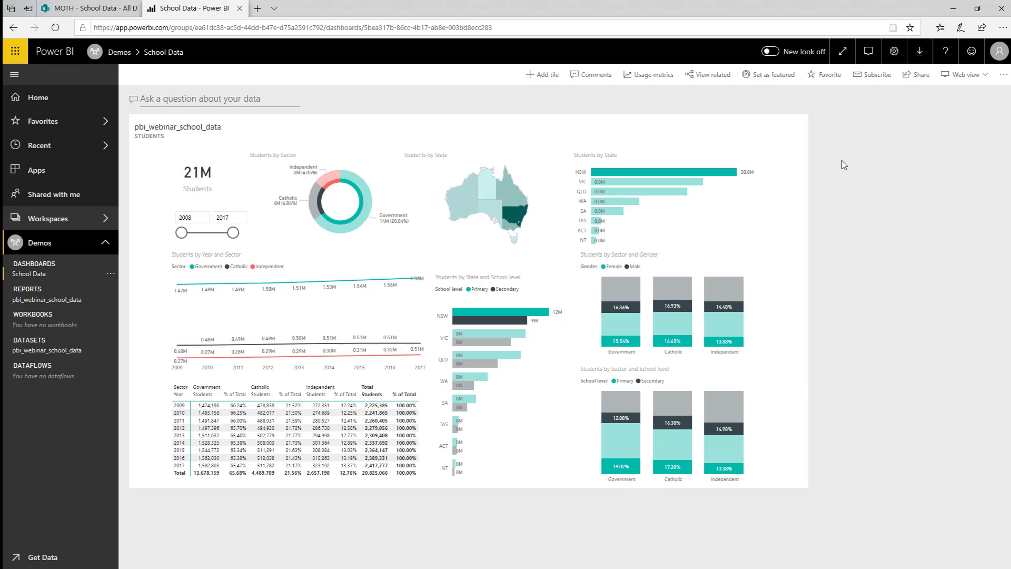
# Review the sharing options of the School Data dashboard and of the pbi_webinar_school_data report without sharing either.
pyautogui.click(908, 84)
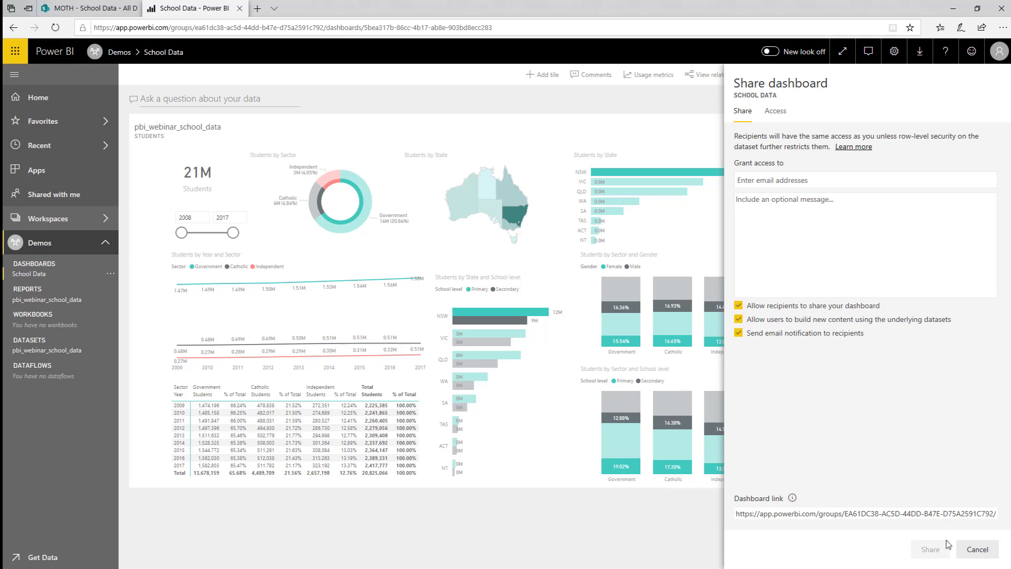
pyautogui.click(966, 550)
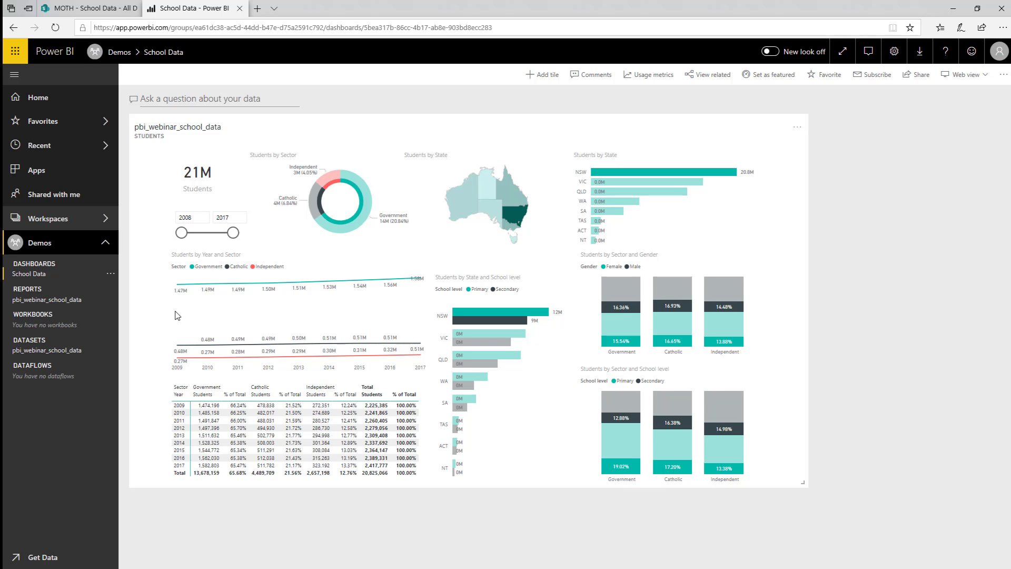
pyautogui.click(63, 302)
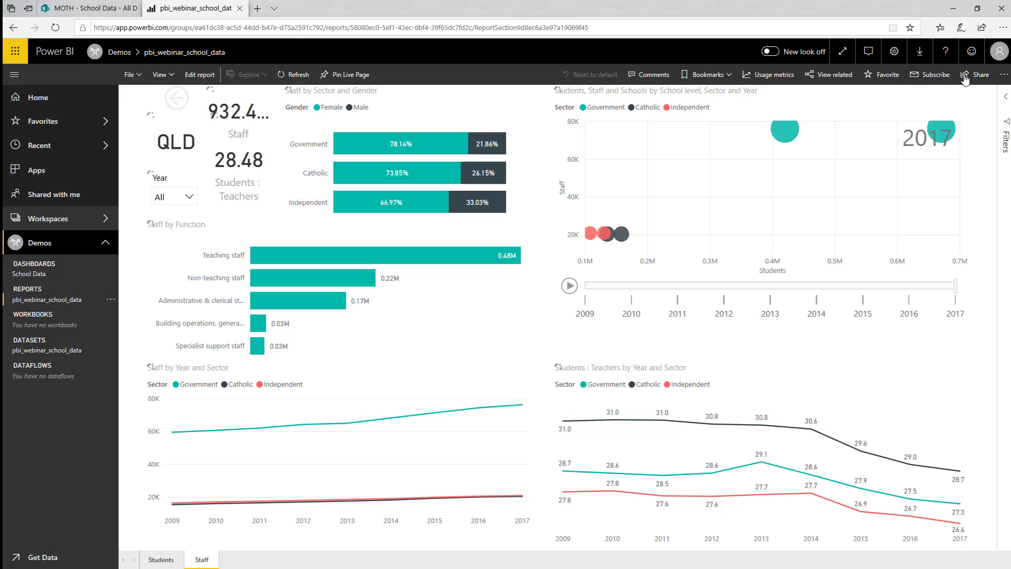
pyautogui.click(965, 79)
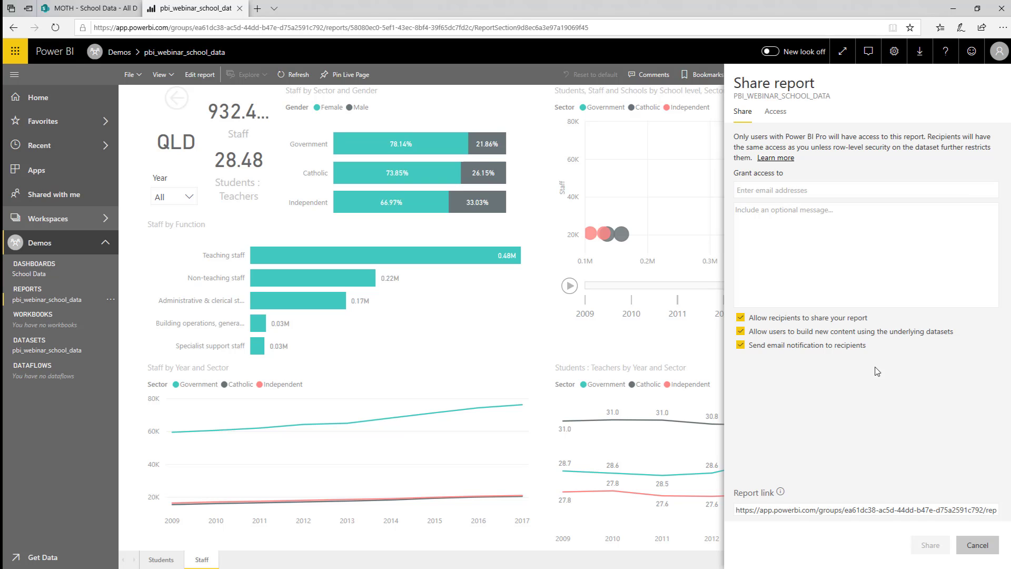
pyautogui.click(976, 548)
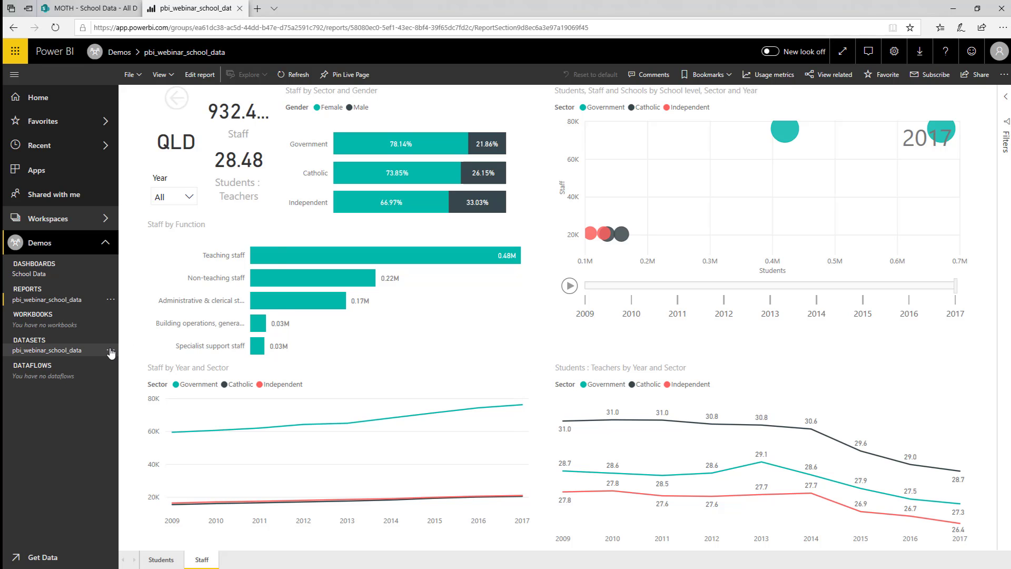
# Generate Quick Insights for the pbi_webinar_school_data dataset and look through the resulting charts.
pyautogui.click(111, 352)
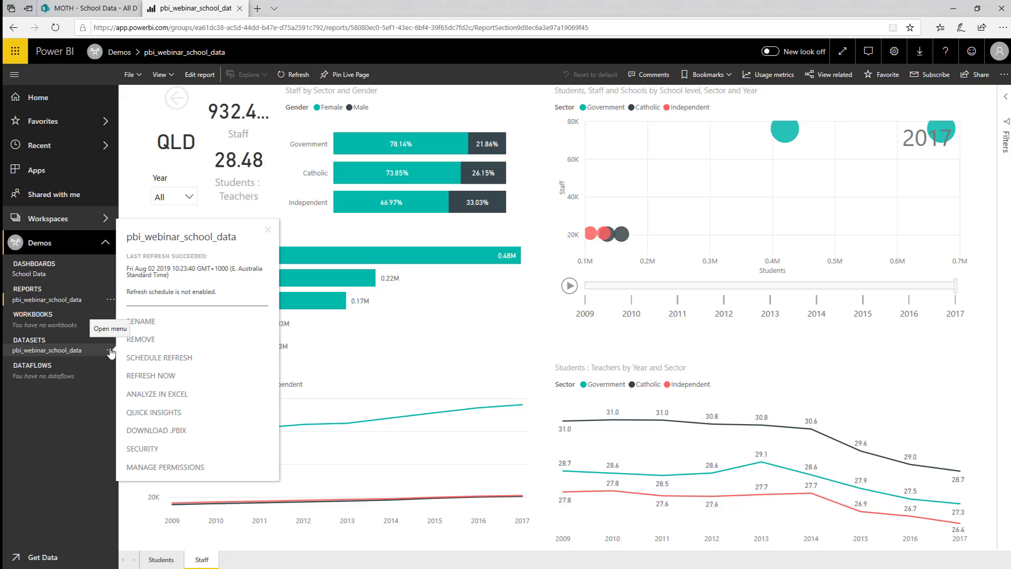
pyautogui.click(184, 417)
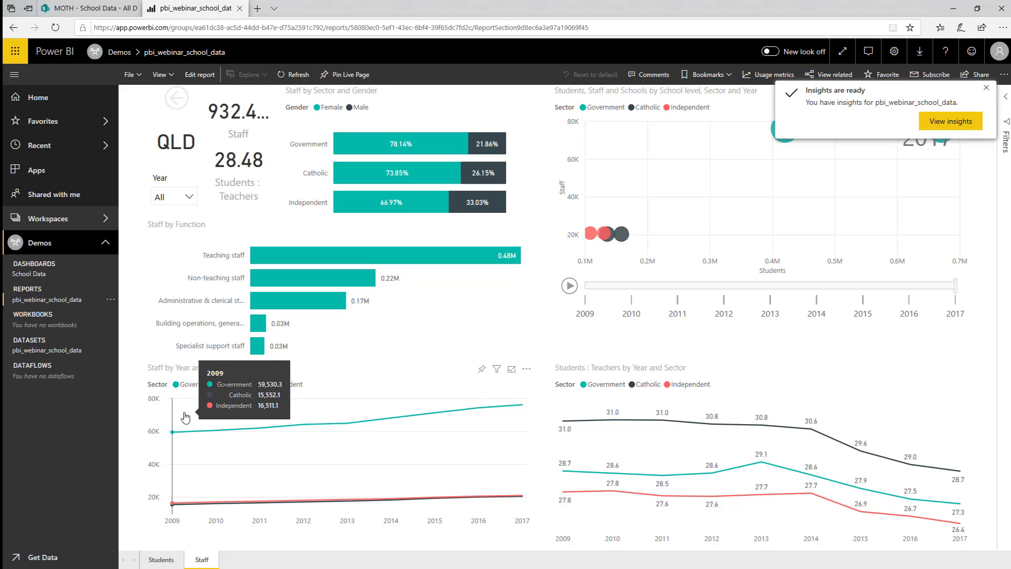
pyautogui.click(958, 120)
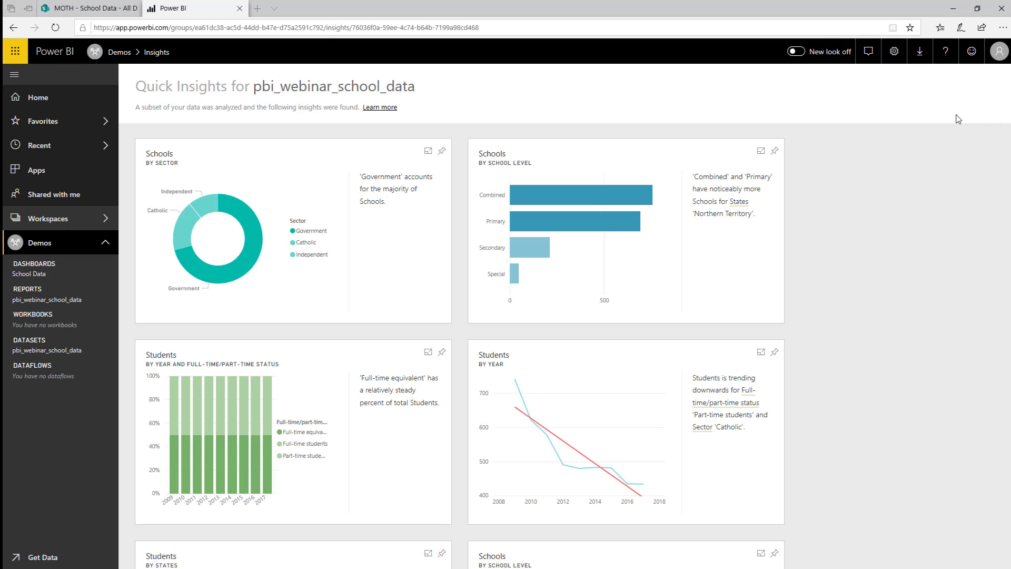
pyautogui.scroll(-4, 958, 119)
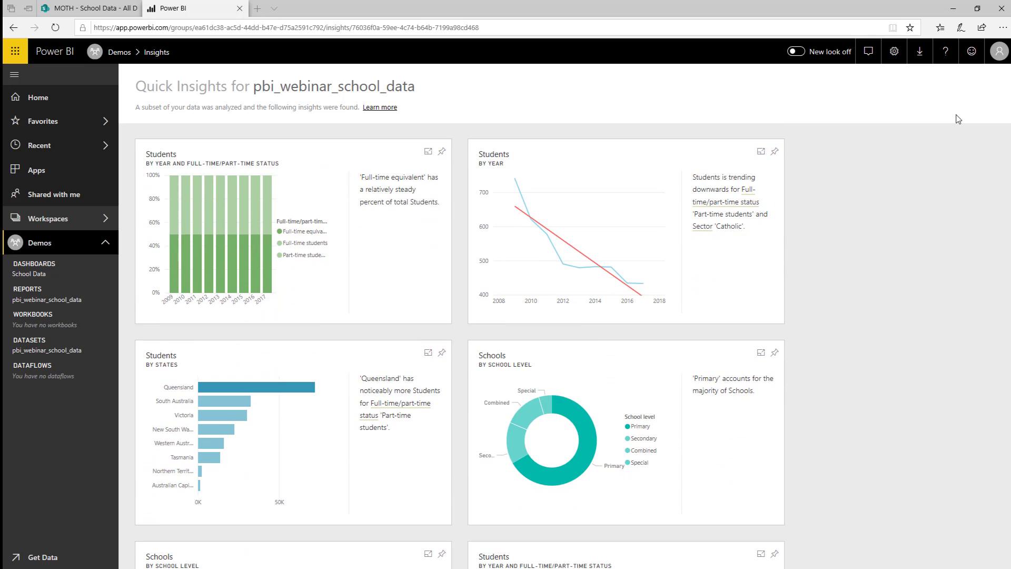
pyautogui.scroll(-3, 959, 119)
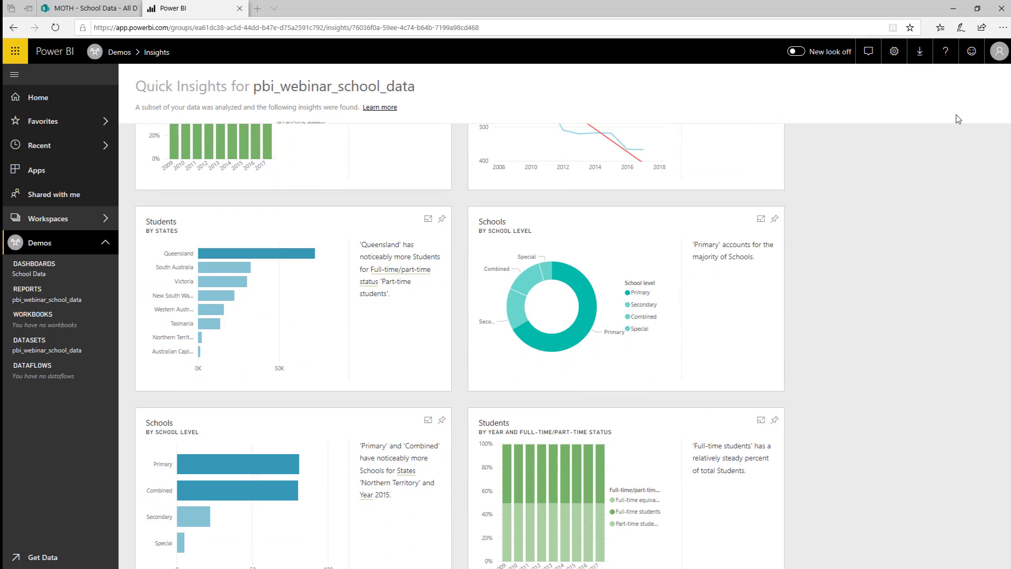
pyautogui.scroll(-8, 959, 119)
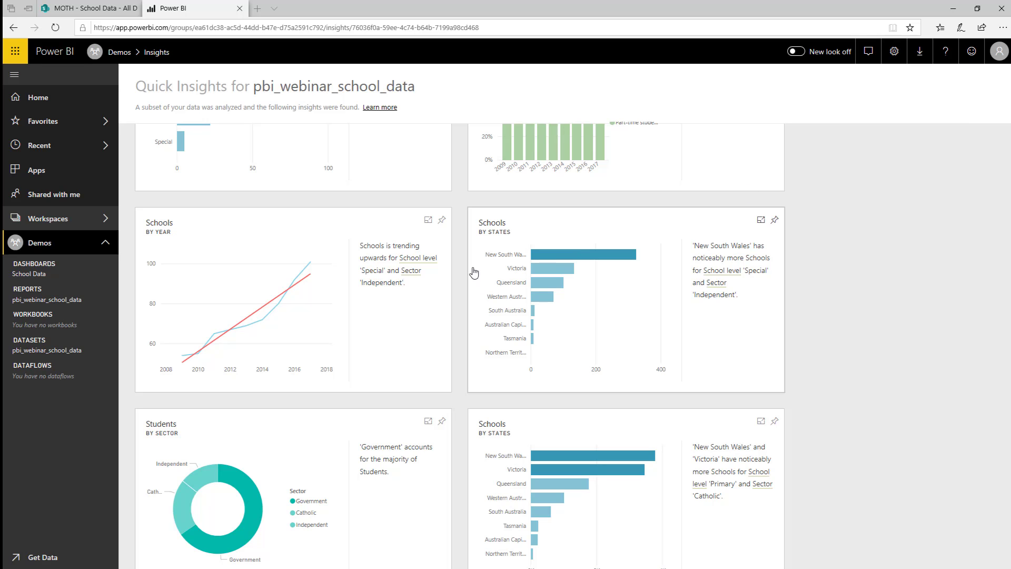
# Inspect the Schools by Year insight and its filters in focus mode, and return to the School Data dashboard.
pyautogui.click(428, 222)
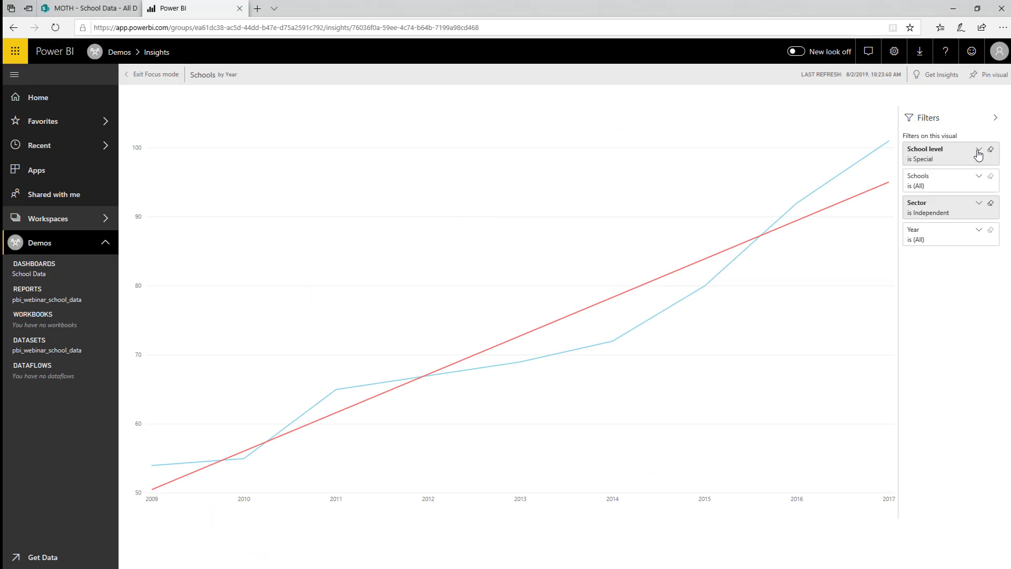
pyautogui.click(979, 151)
pyautogui.click(979, 153)
pyautogui.click(980, 181)
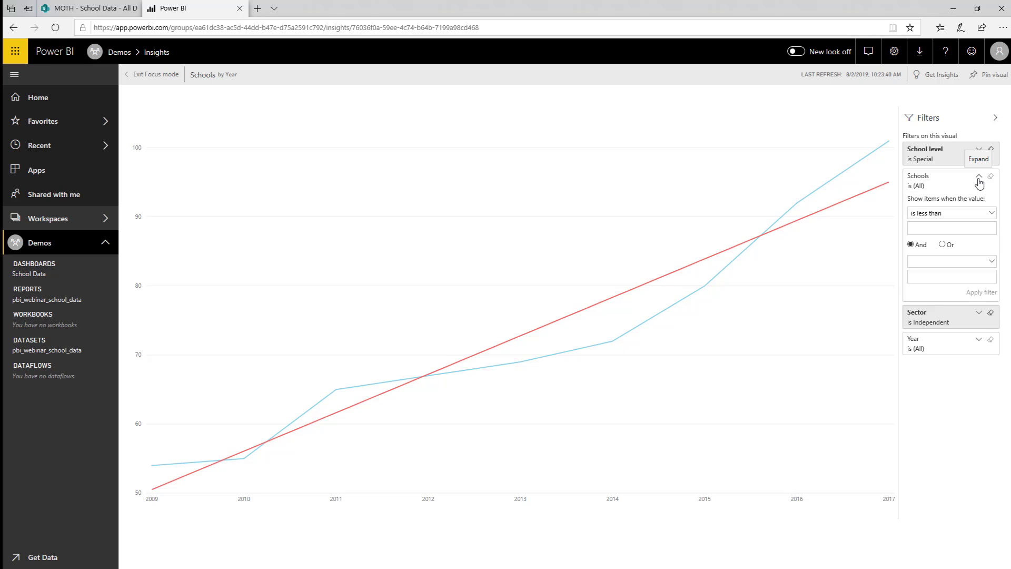
pyautogui.click(978, 179)
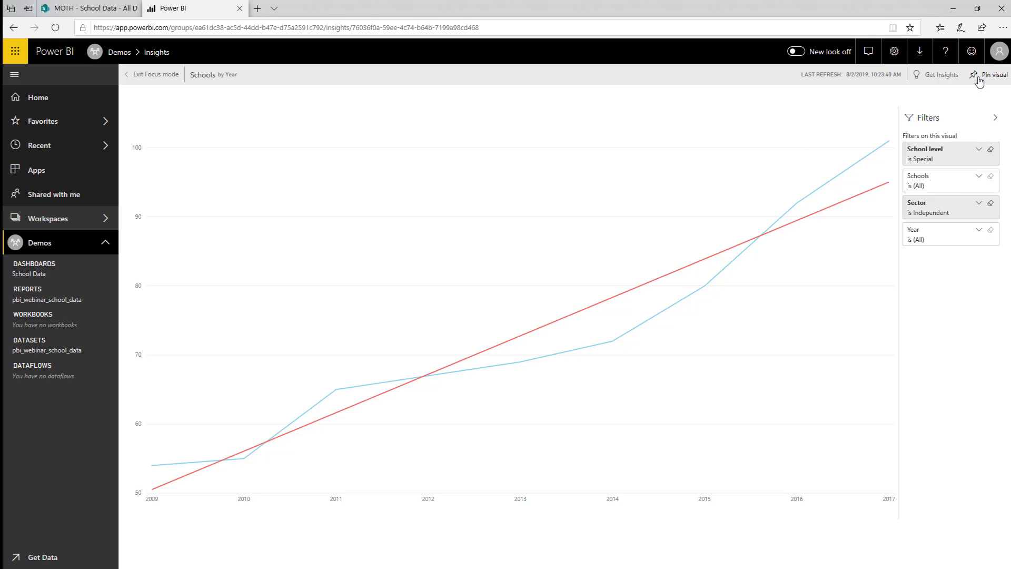
pyautogui.click(143, 74)
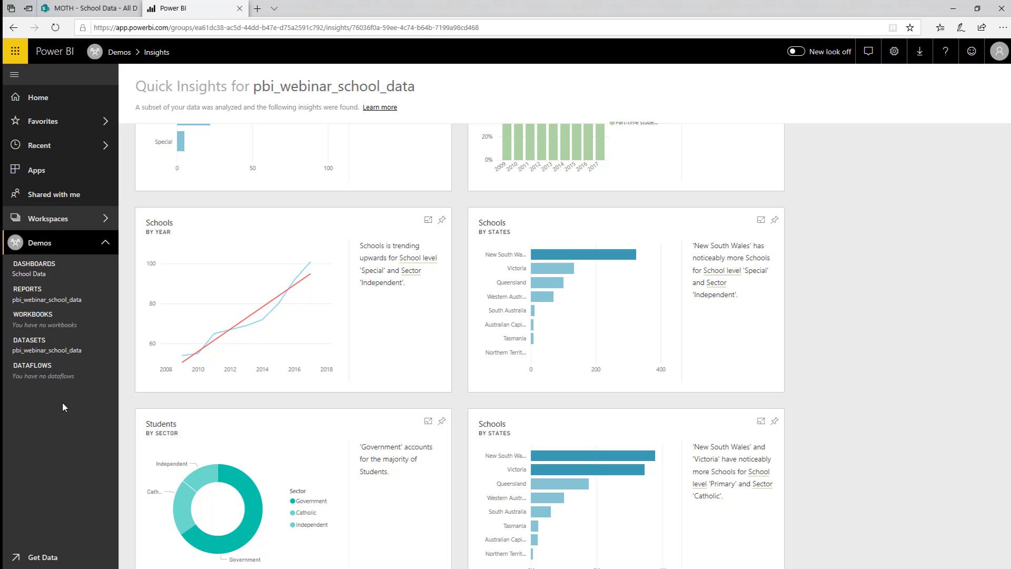
pyautogui.click(53, 279)
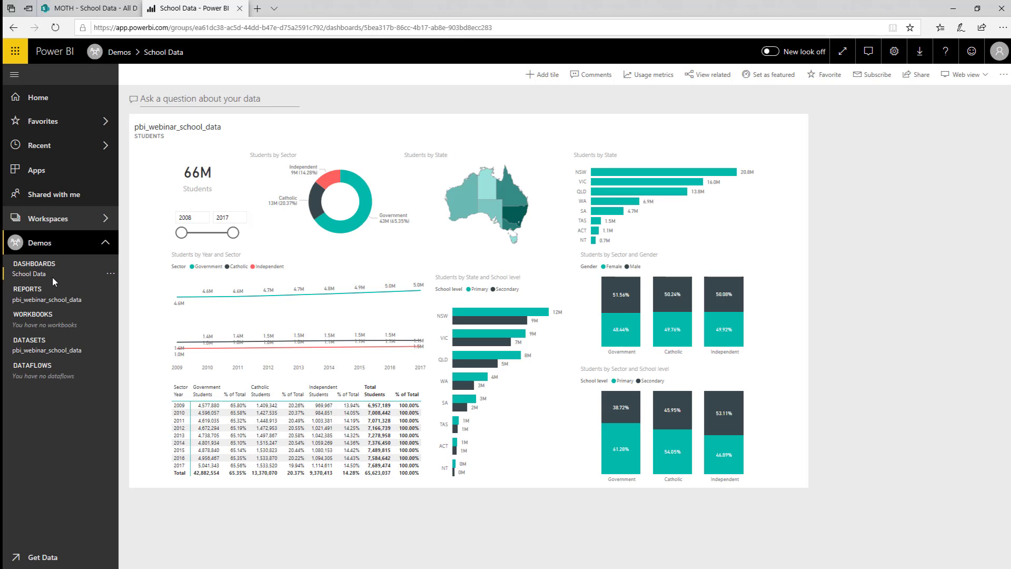
# Ask the School Data dashboard's Q&A for "top 3 functions by staff".
pyautogui.click(264, 101)
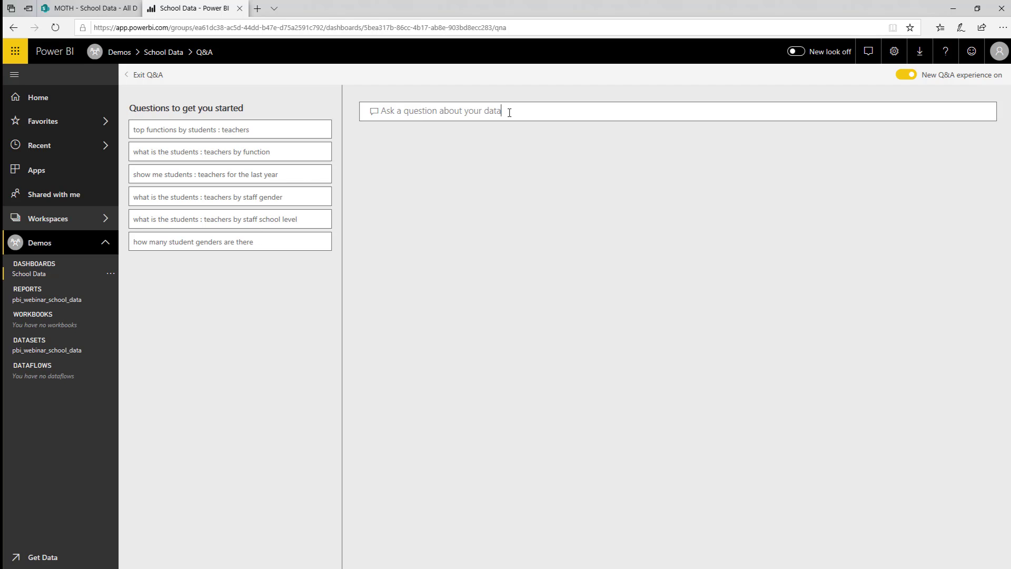
pyautogui.write('top ')
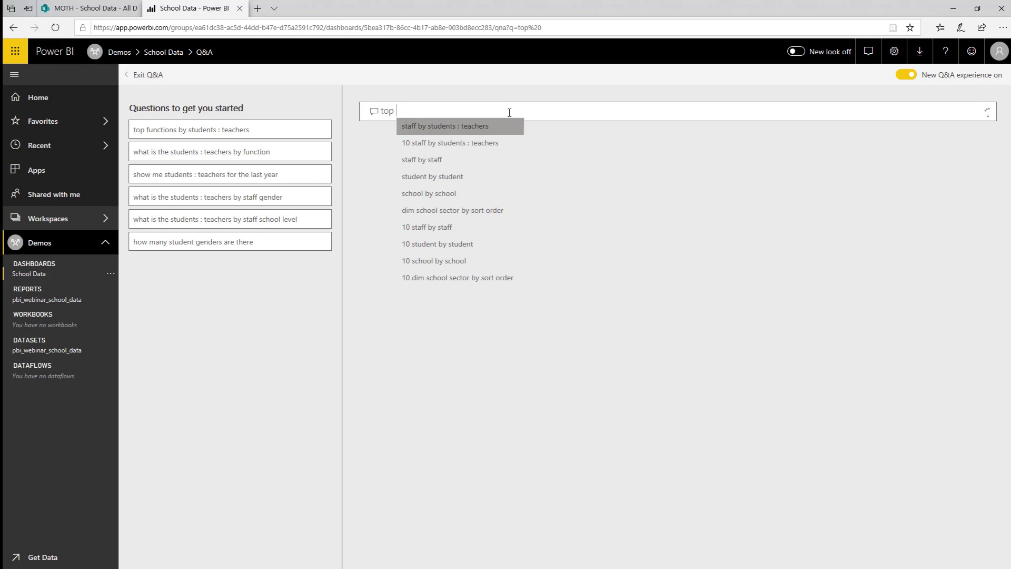
pyautogui.write('3 fun')
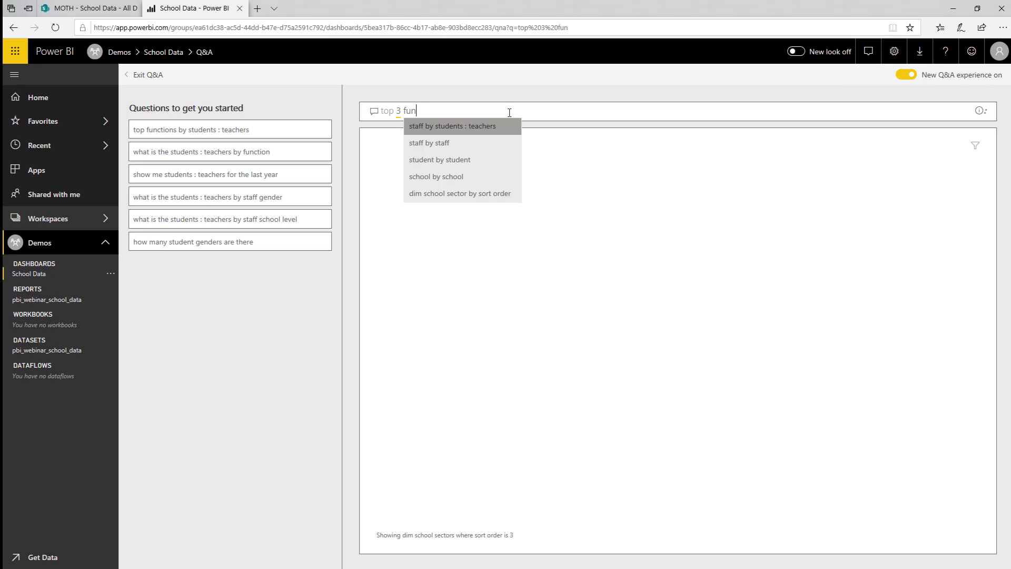
pyautogui.write('ctions ')
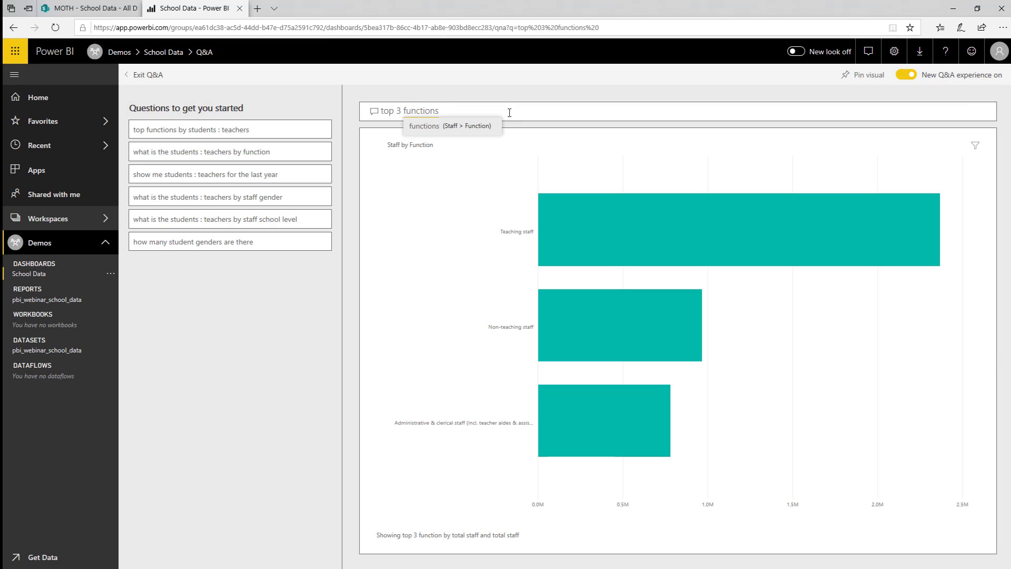
pyautogui.write('by staff')
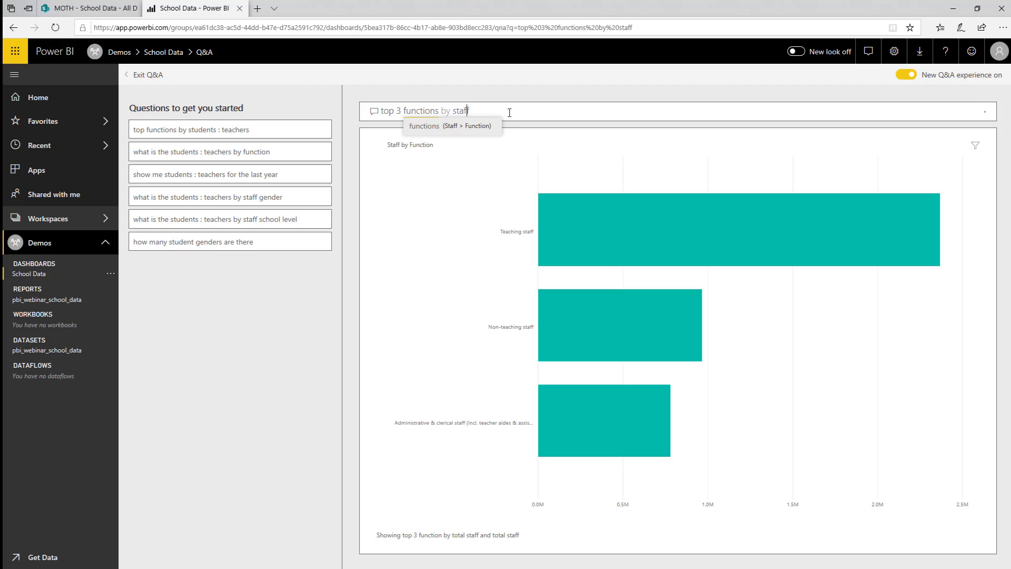
# Extend the Q&A question to show the answer as a pie, and switch the chart type to a stacked bar chart.
pyautogui.moveTo(608, 427)
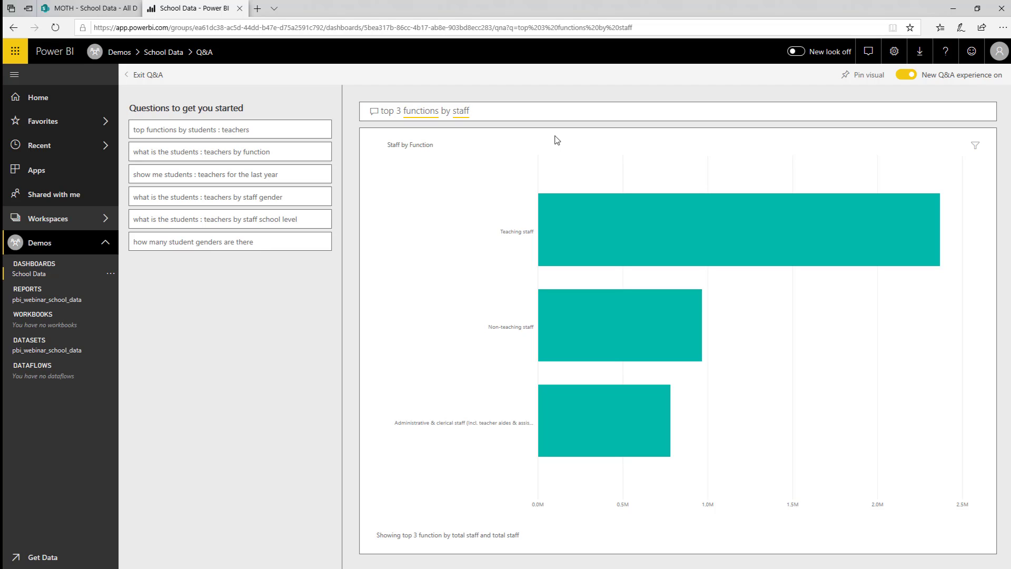
pyautogui.write('in a pie')
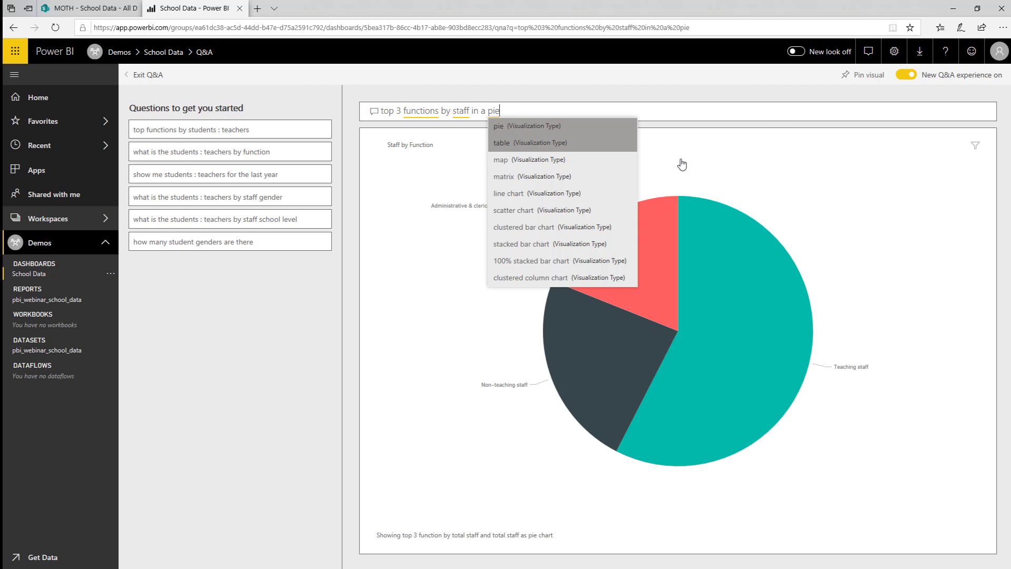
pyautogui.click(532, 245)
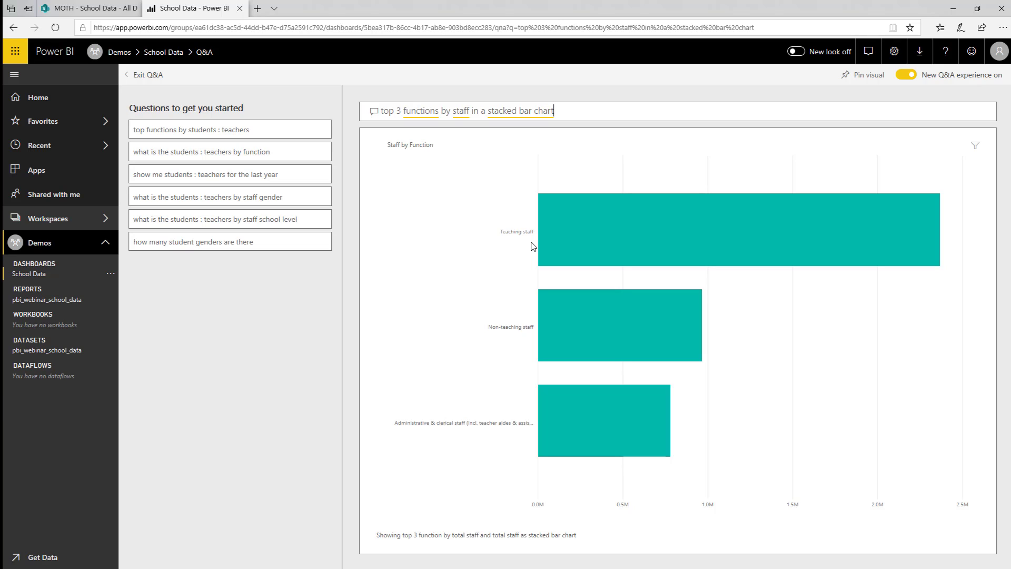
# Open the Students page of the pbi_webinar_school_data report and extend the year slicer's end to 2018.
pyautogui.click(84, 299)
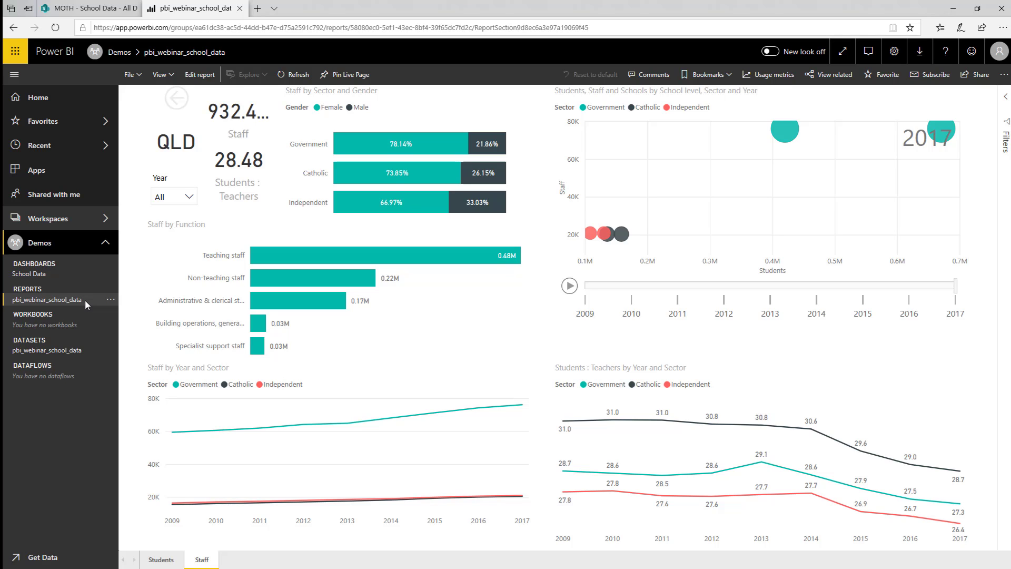
pyautogui.click(157, 562)
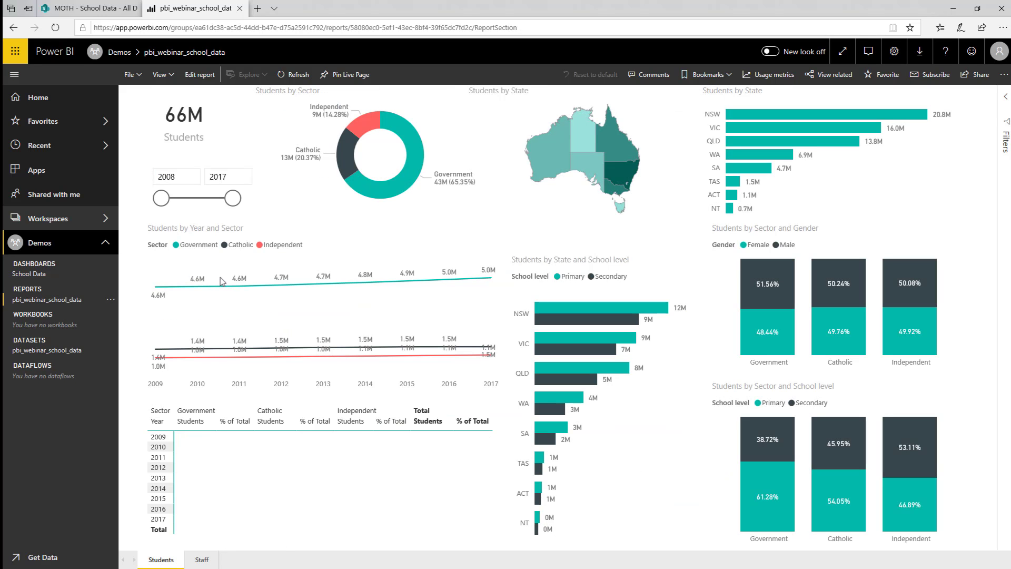
pyautogui.moveTo(232, 198); pyautogui.dragTo(241, 199)
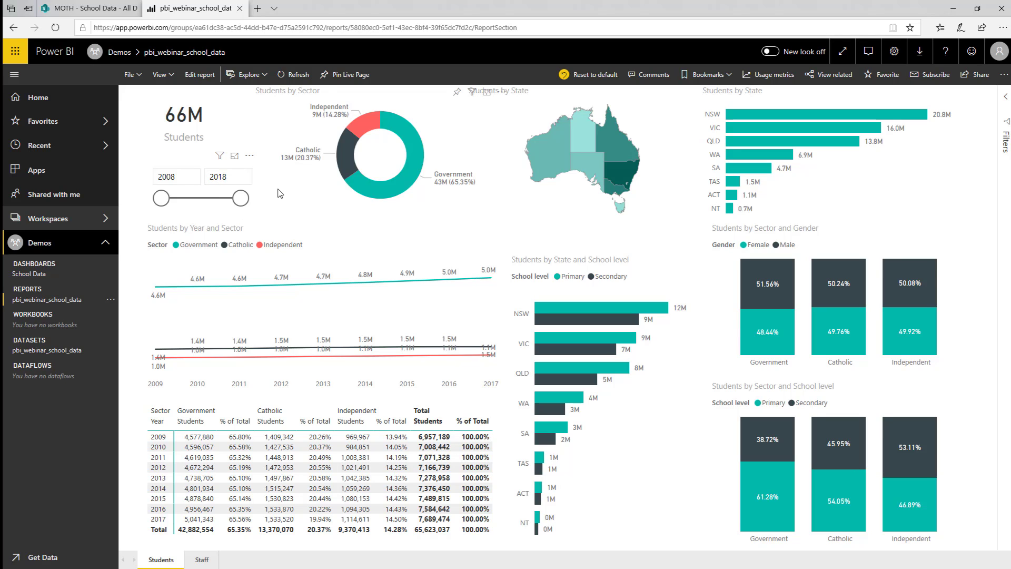
# Switch to the SharePoint School Data library and upload 2018_schools.csv to the Schools folder.
pyautogui.click(89, 10)
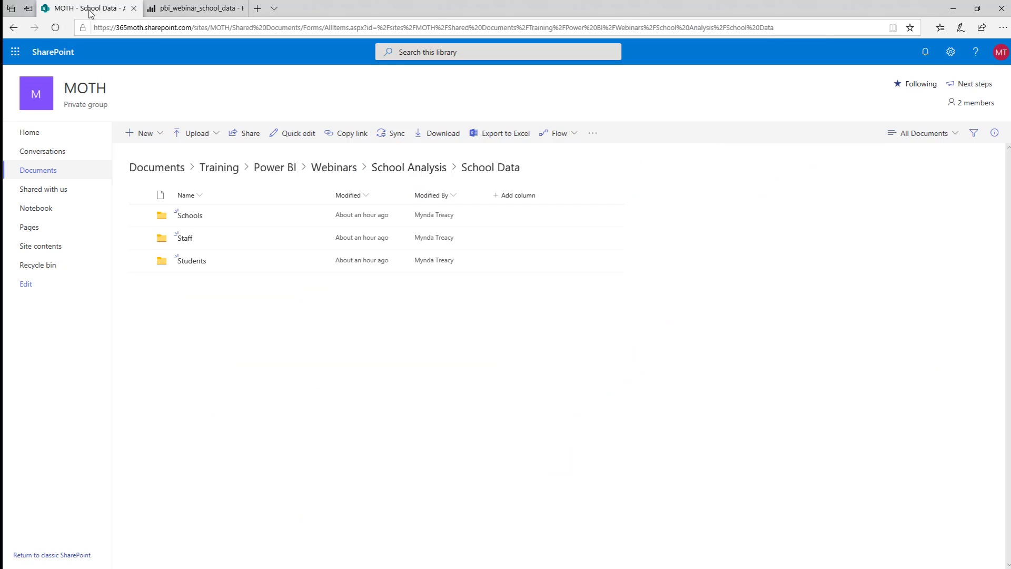
pyautogui.click(195, 218)
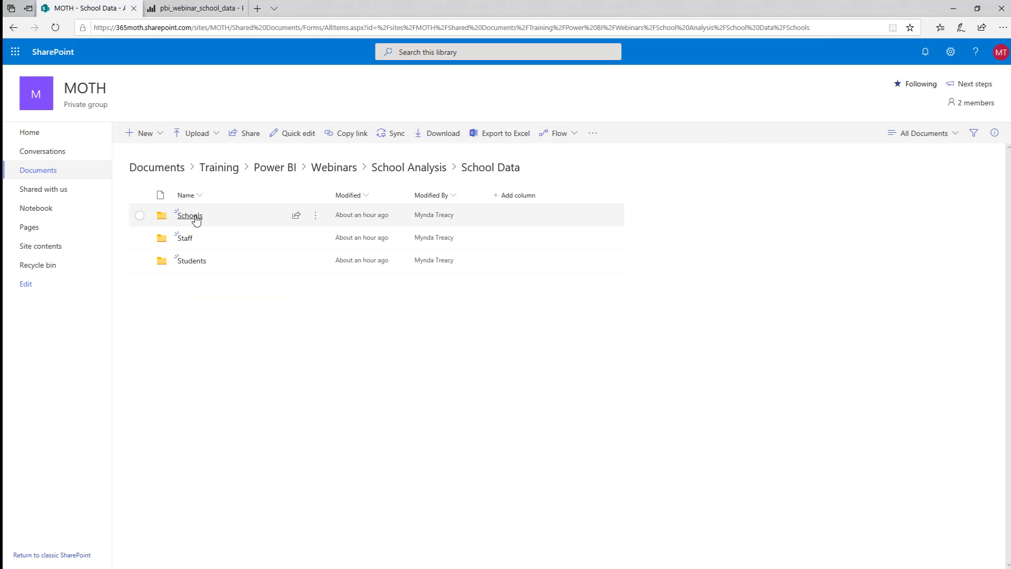
pyautogui.click(208, 135)
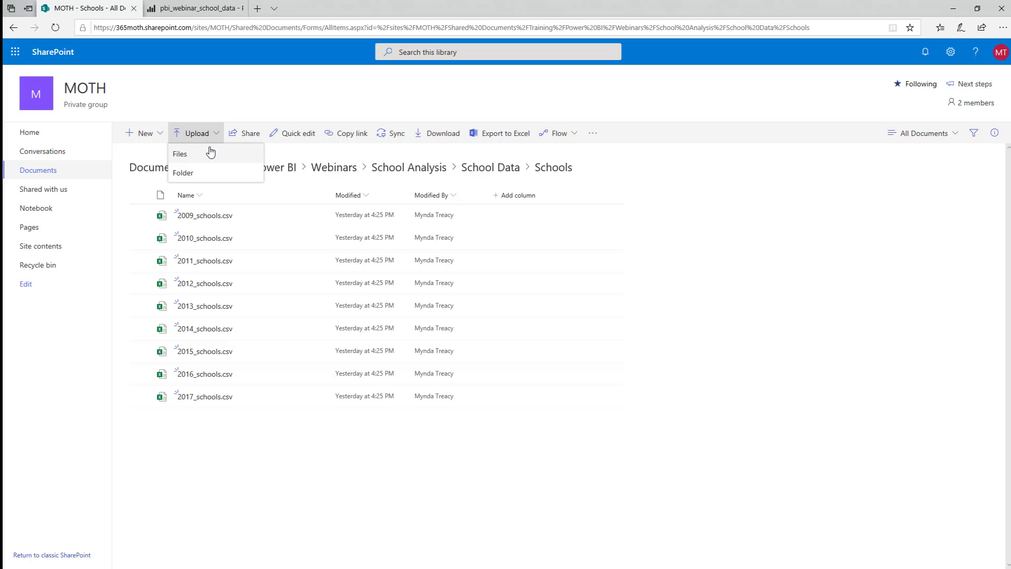
pyautogui.click(188, 156)
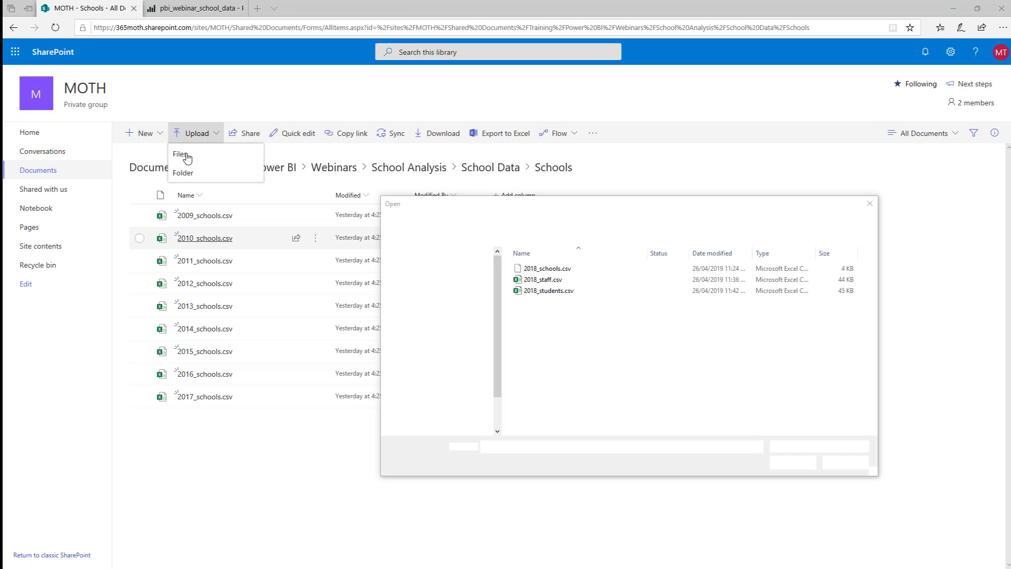
pyautogui.doubleClick(549, 269)
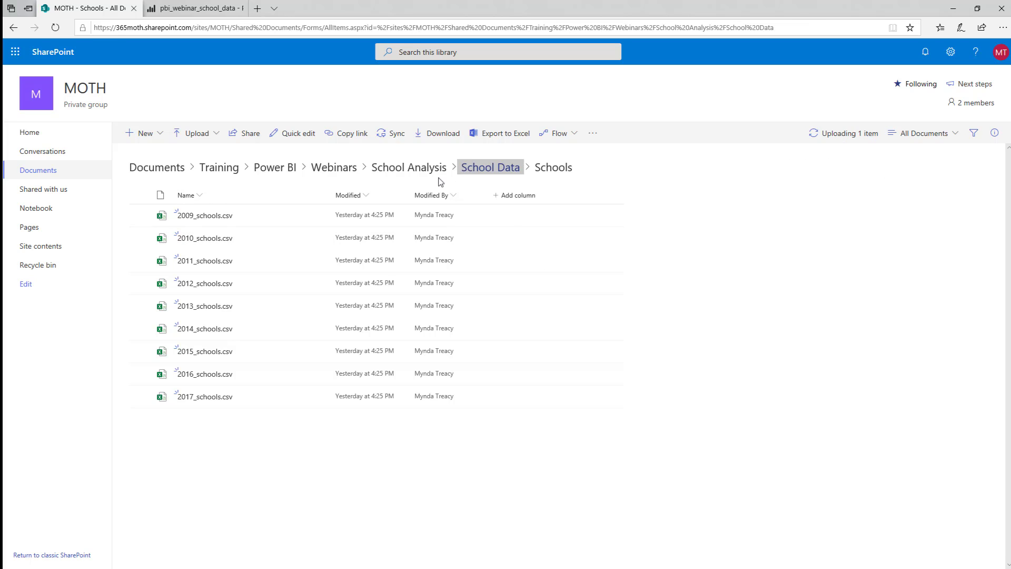
# Upload 2018_staff.csv to the Staff folder of School Data.
pyautogui.click(477, 169)
pyautogui.click(185, 237)
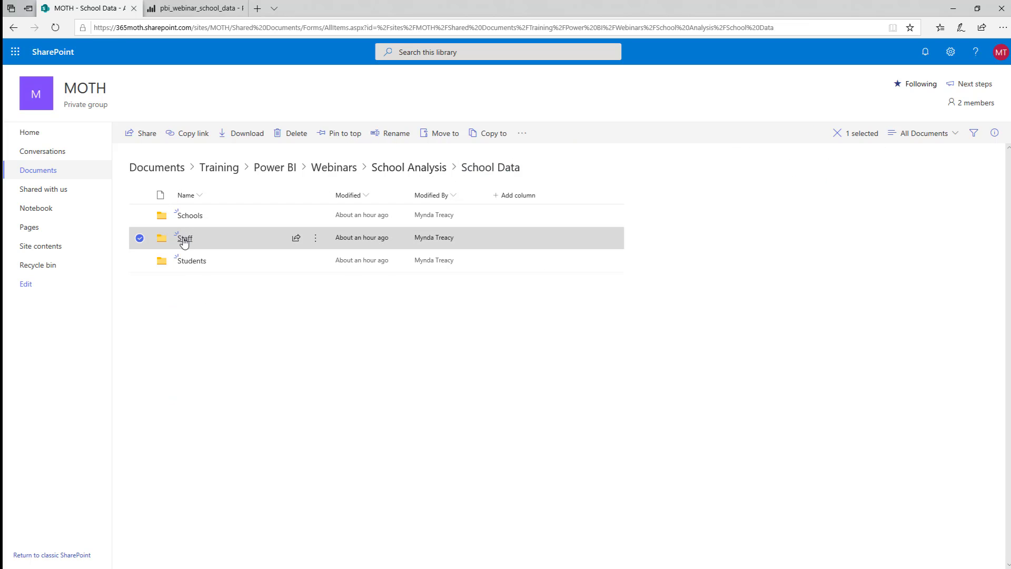
pyautogui.click(206, 135)
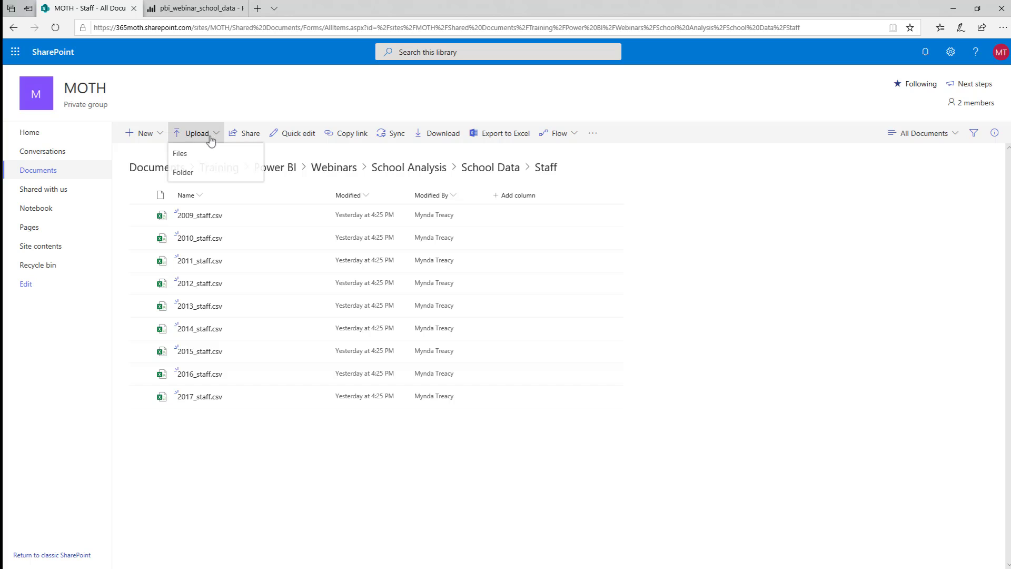
pyautogui.click(205, 157)
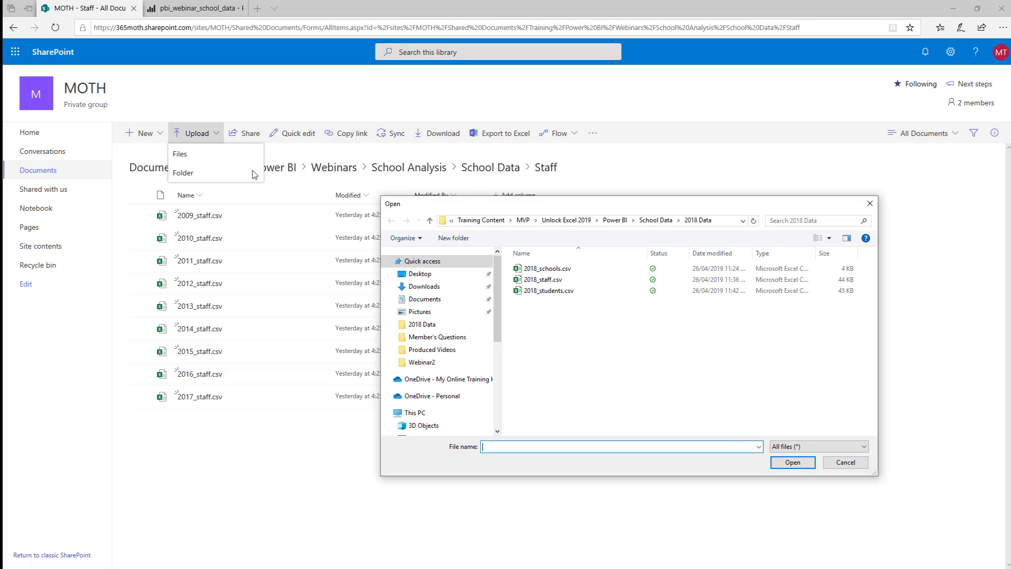
pyautogui.doubleClick(542, 279)
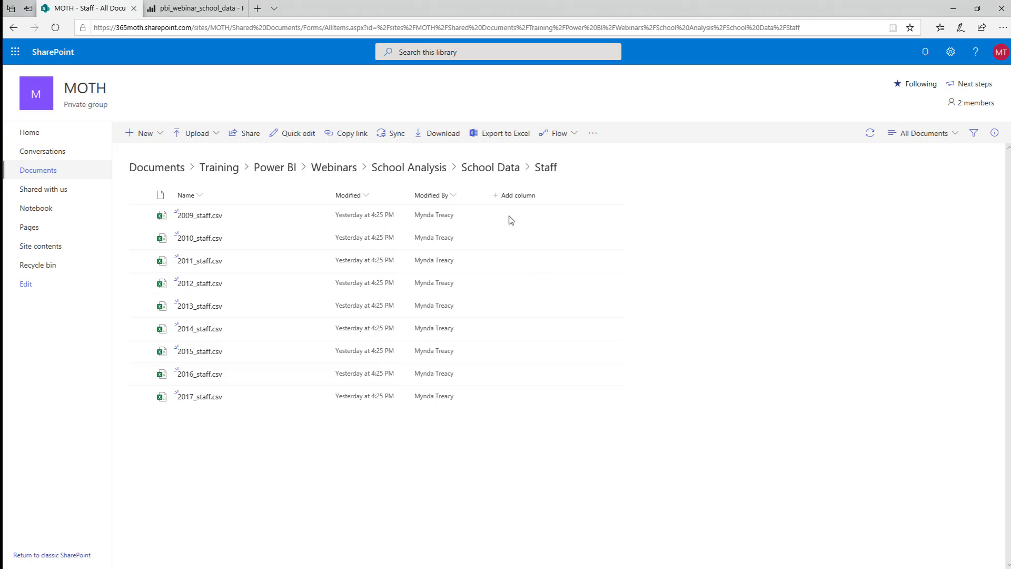
# Upload 2018_students.csv to the Students folder of School Data.
pyautogui.click(484, 174)
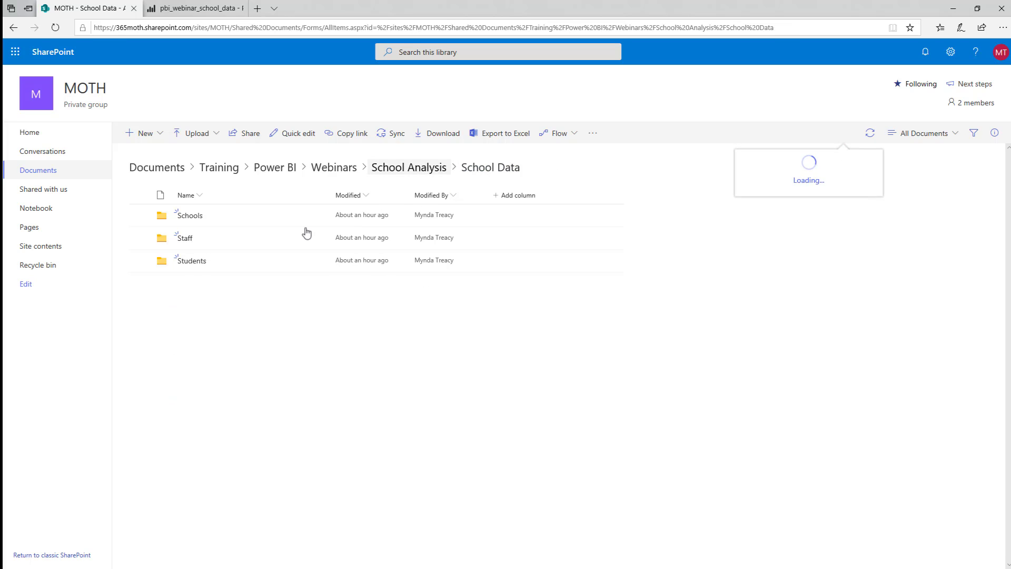
pyautogui.click(199, 263)
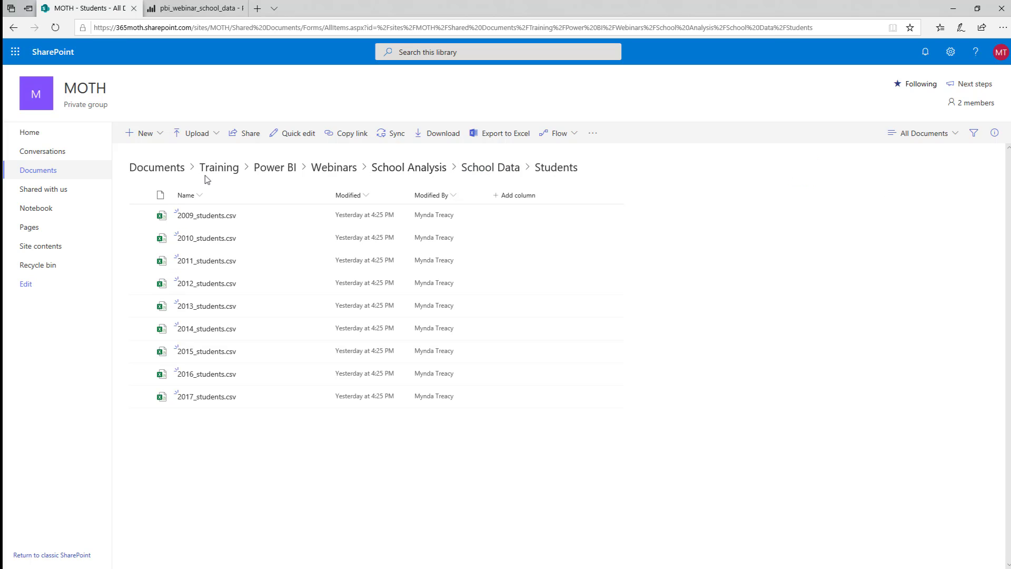
pyautogui.click(209, 136)
pyautogui.click(203, 155)
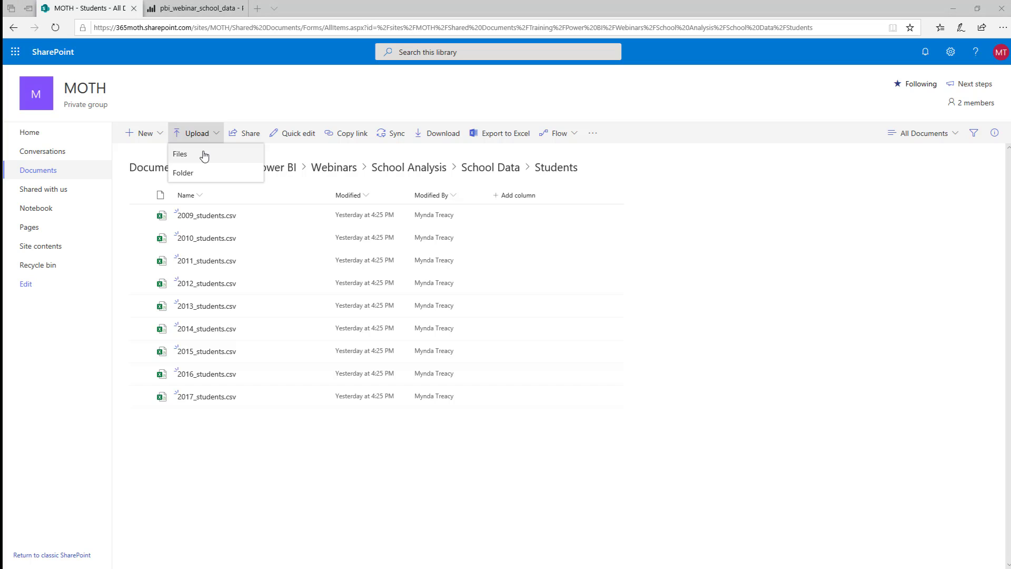
pyautogui.doubleClick(542, 291)
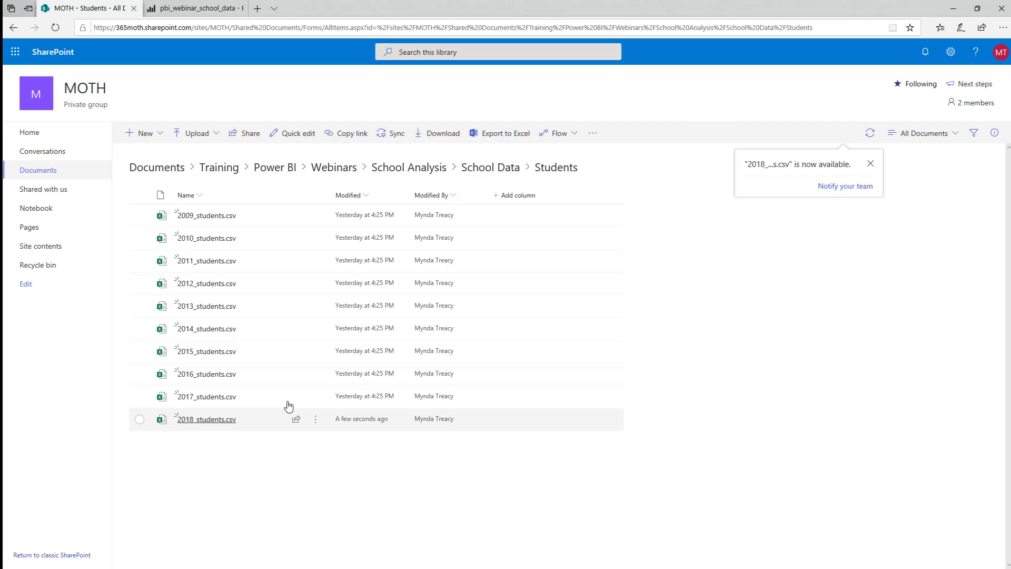
# Return to Power BI and try to refresh the pbi_webinar_school_data dataset immediately.
pyautogui.click(203, 9)
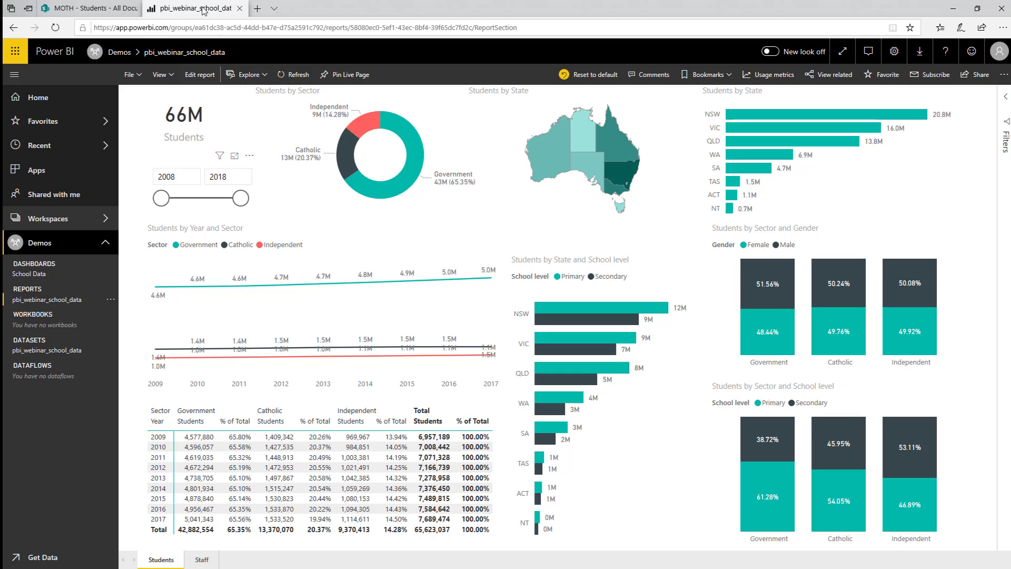
pyautogui.click(113, 351)
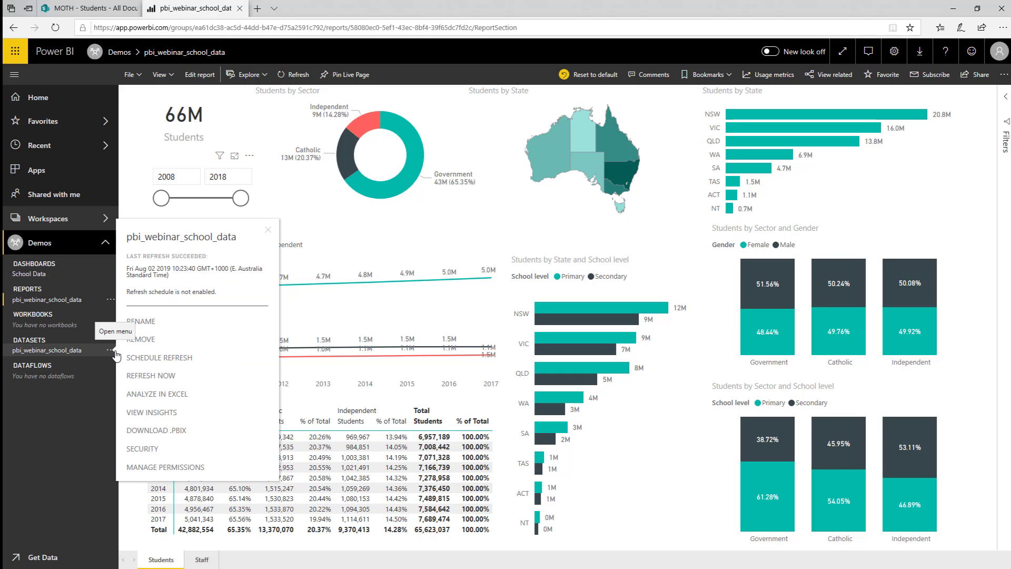
pyautogui.click(183, 377)
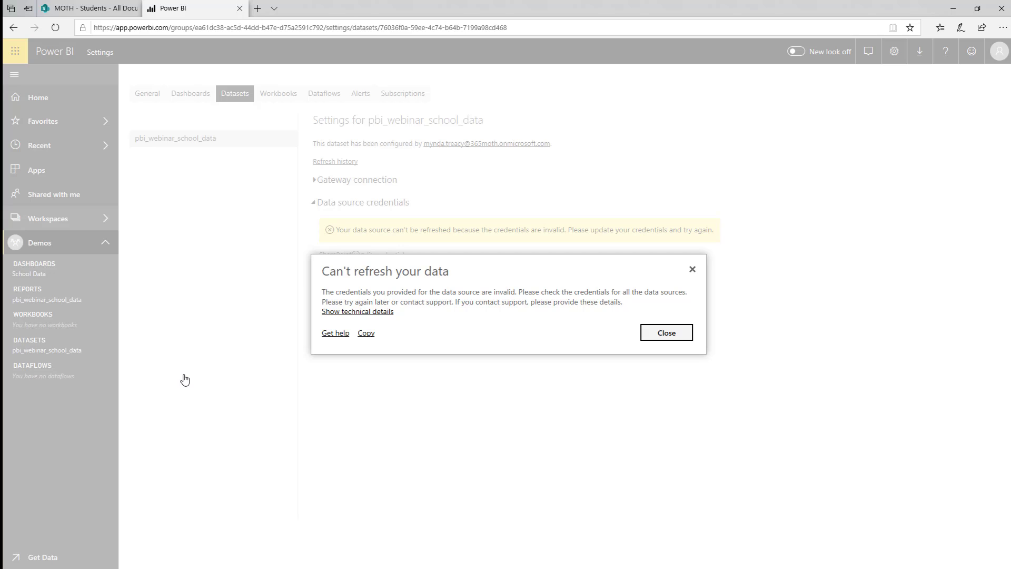
pyautogui.click(654, 337)
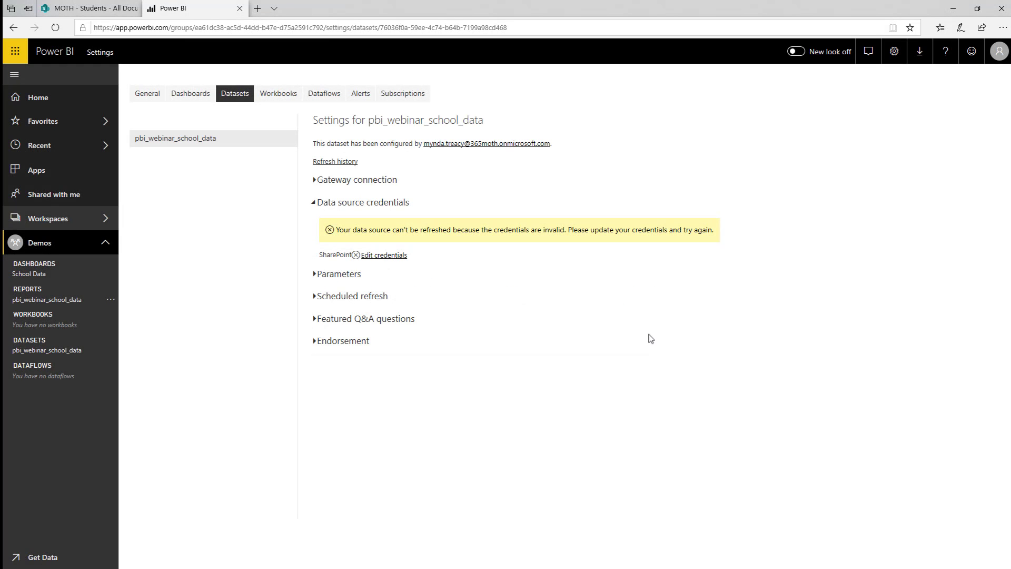
# Configure the dataset's SharePoint credentials with OAuth2 authentication and privacy level None, and sign in.
pyautogui.click(405, 258)
pyautogui.click(430, 312)
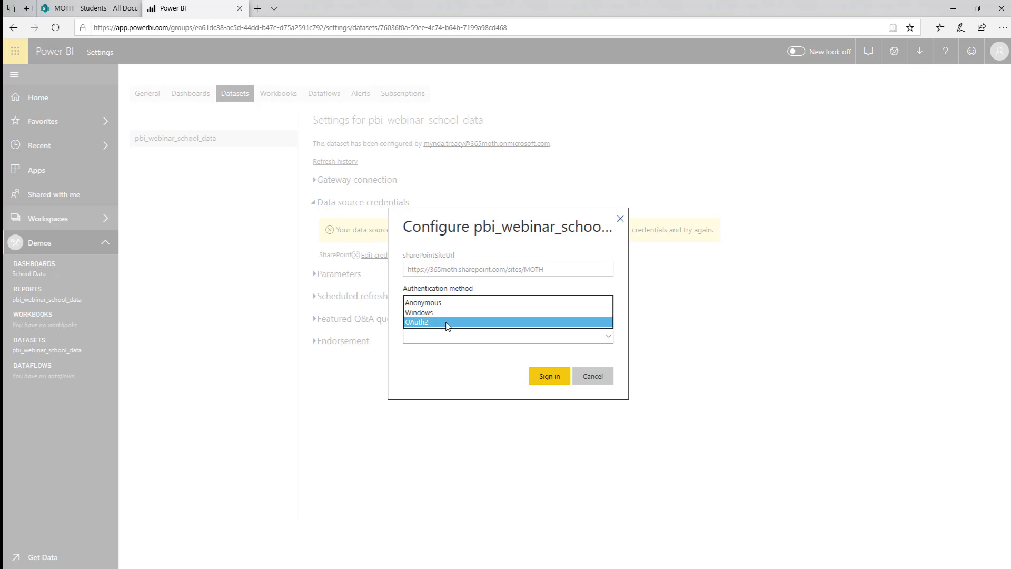
pyautogui.click(446, 323)
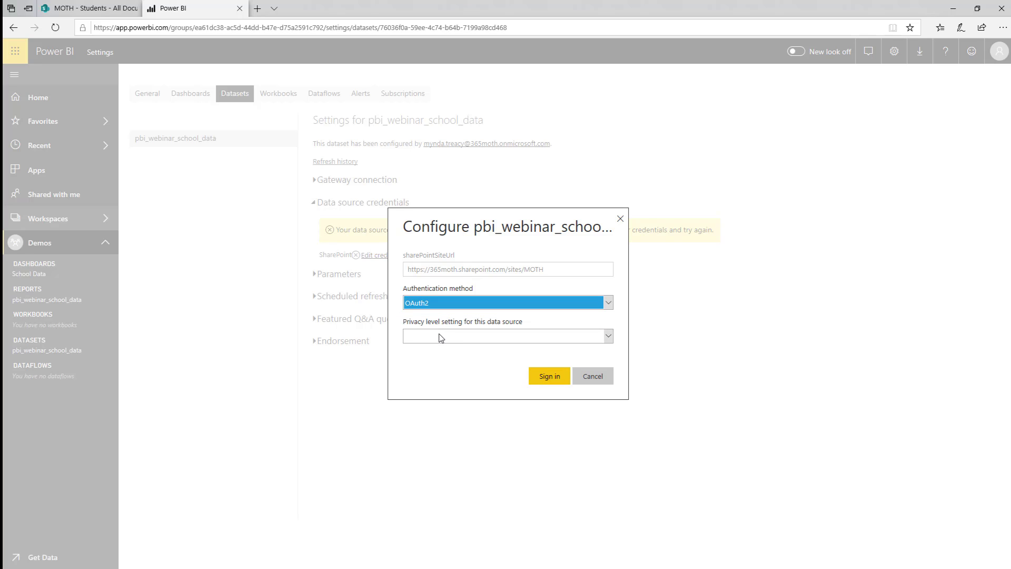
pyautogui.click(440, 340)
pyautogui.click(440, 346)
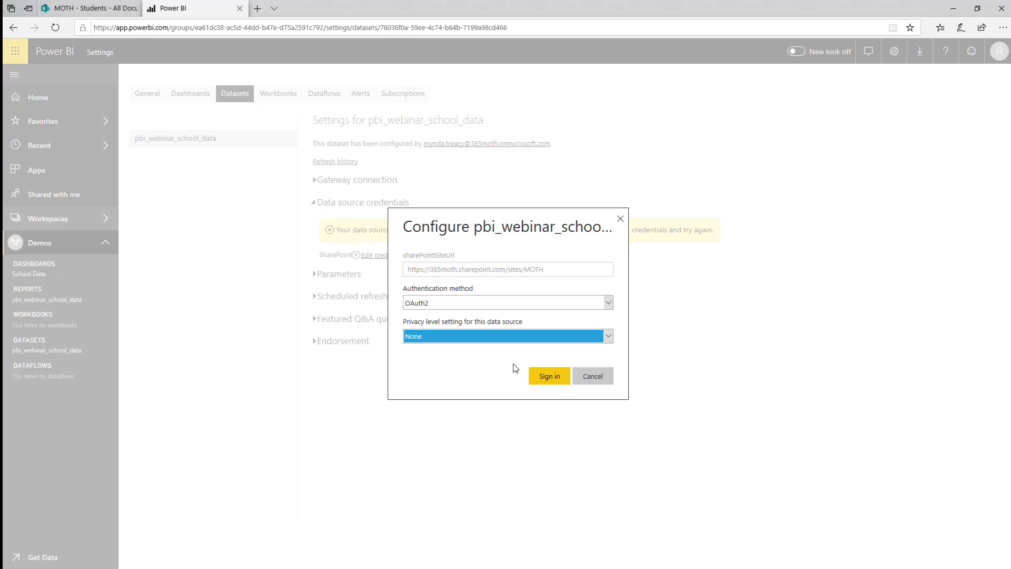
pyautogui.click(546, 380)
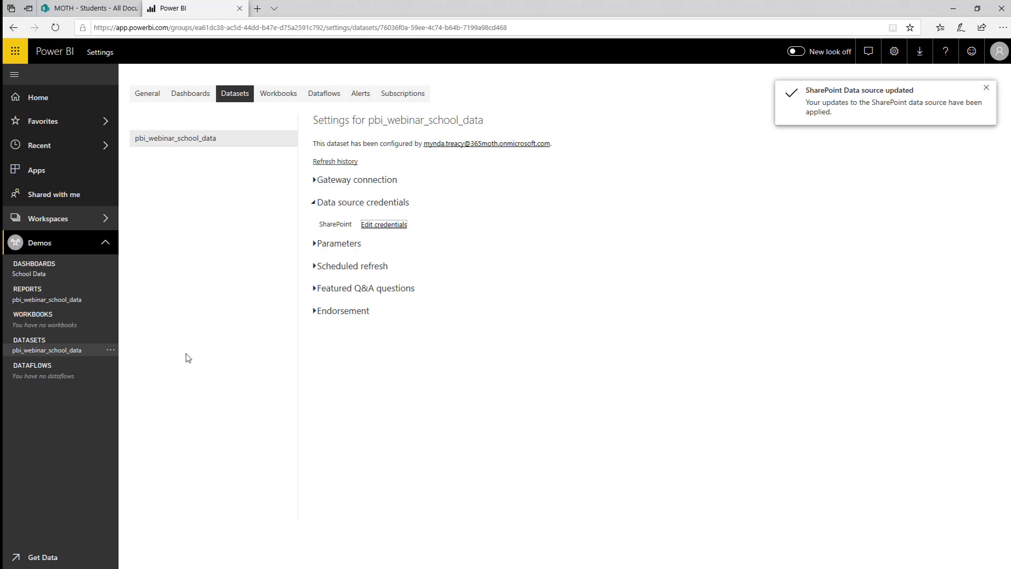
# Refresh the pbi_webinar_school_data dataset immediately and check the report's Staff and Students pages for the 2018 data.
pyautogui.click(110, 351)
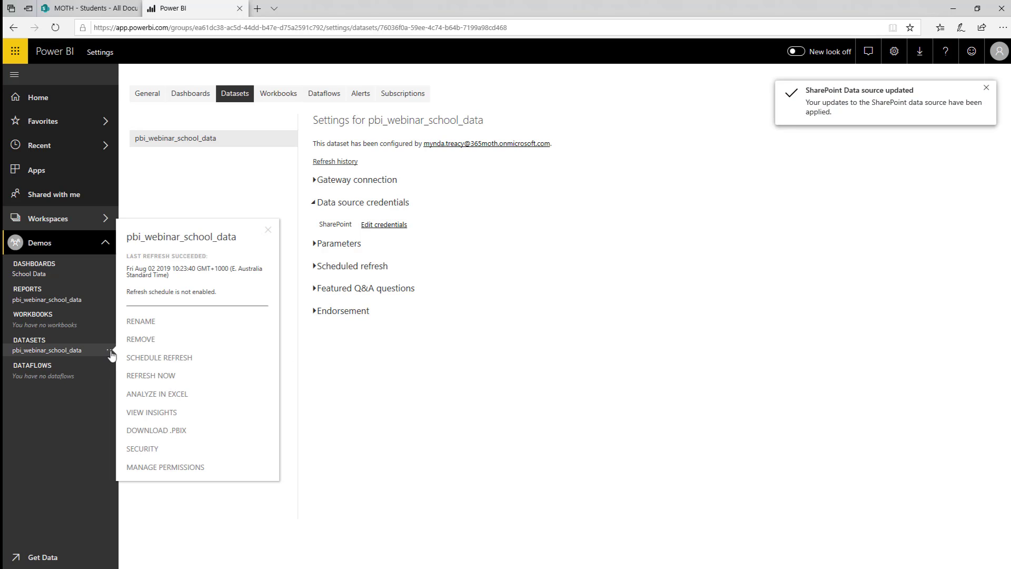
pyautogui.click(142, 376)
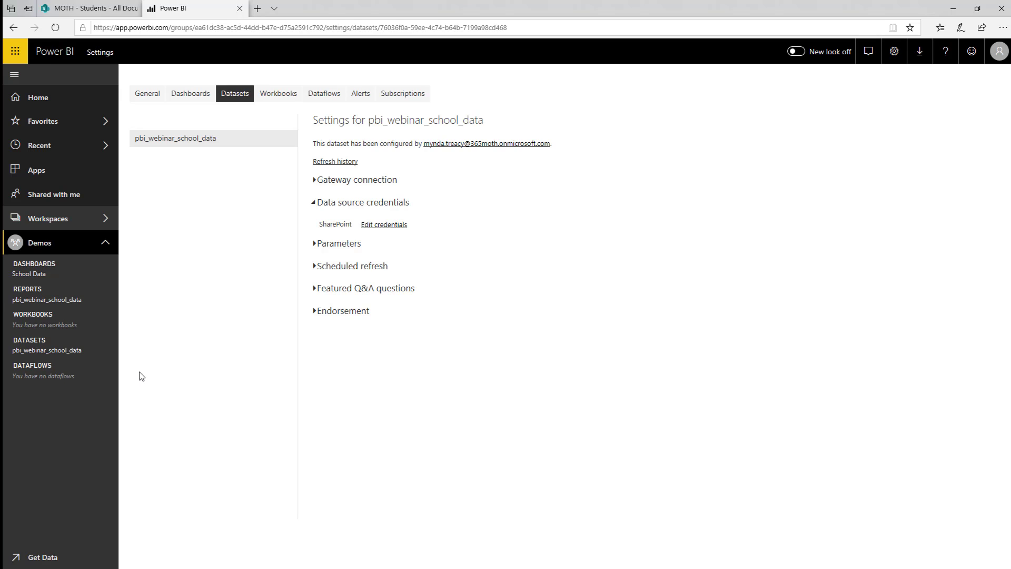
pyautogui.click(65, 302)
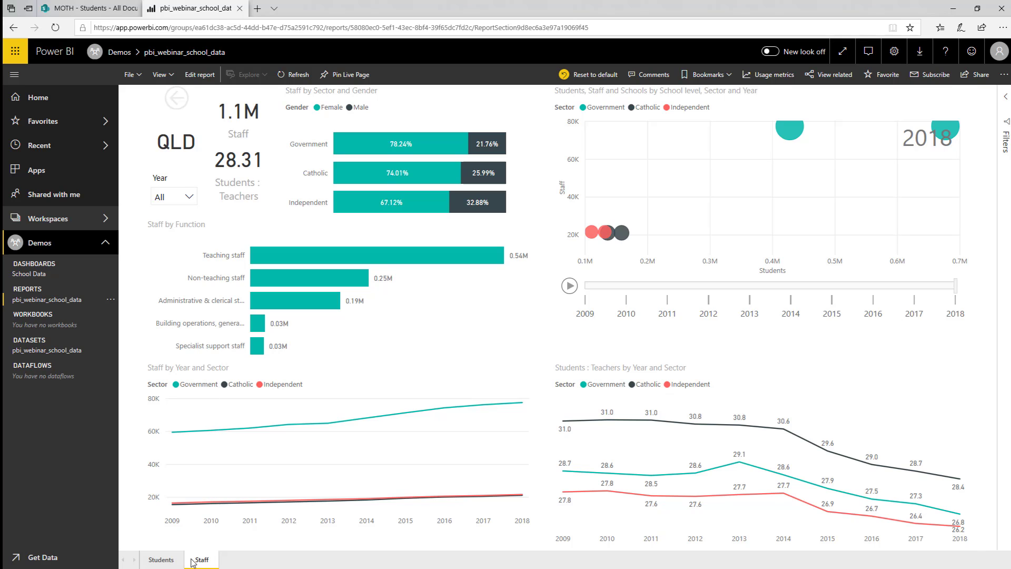
pyautogui.click(162, 560)
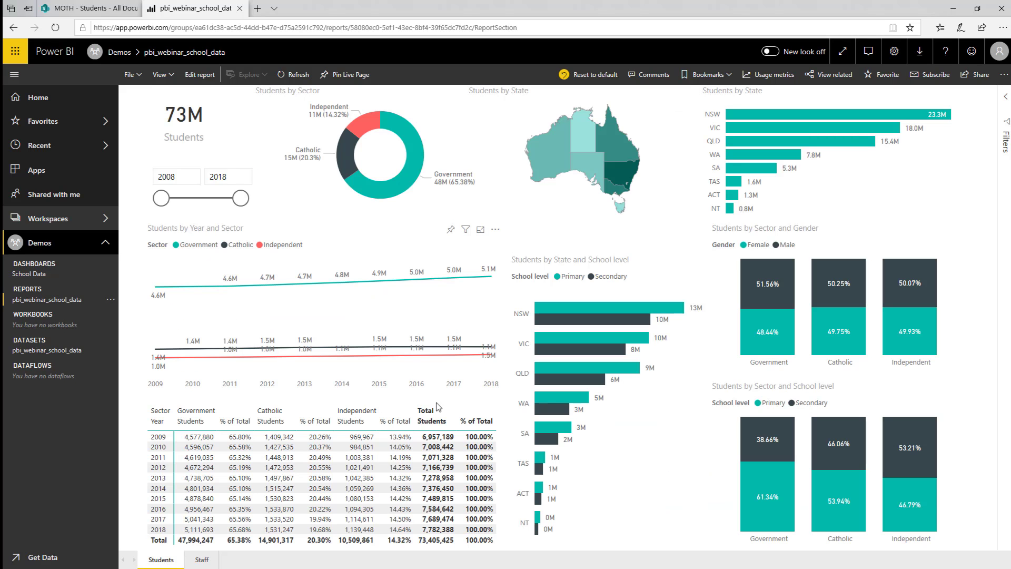